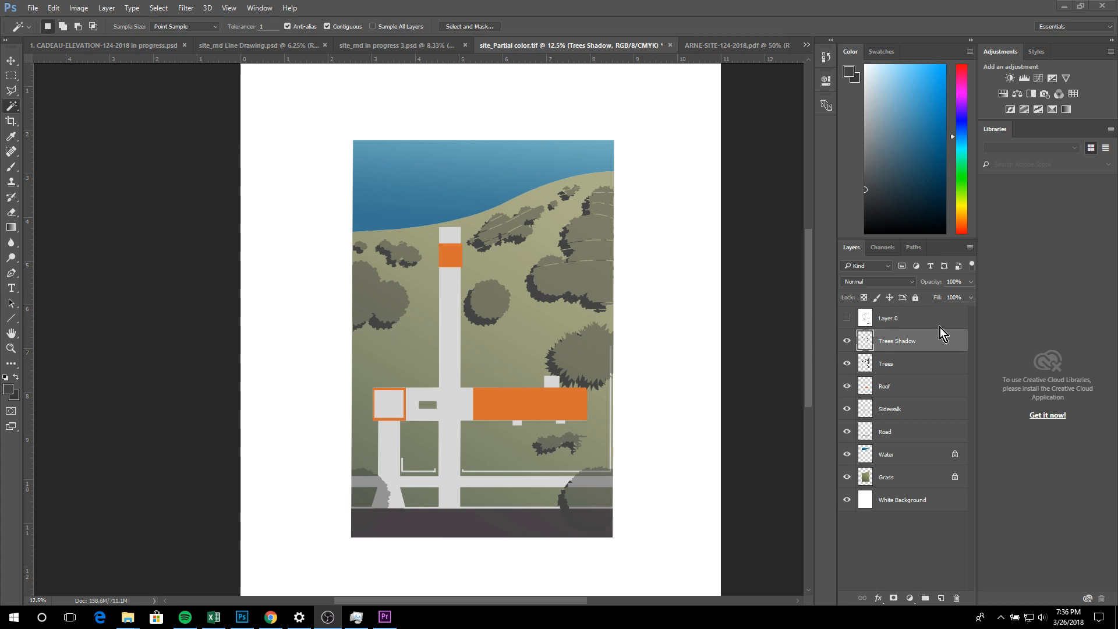
Show and hide Layer 0 to compare the coloured site plan with and without its linework
click(846, 320)
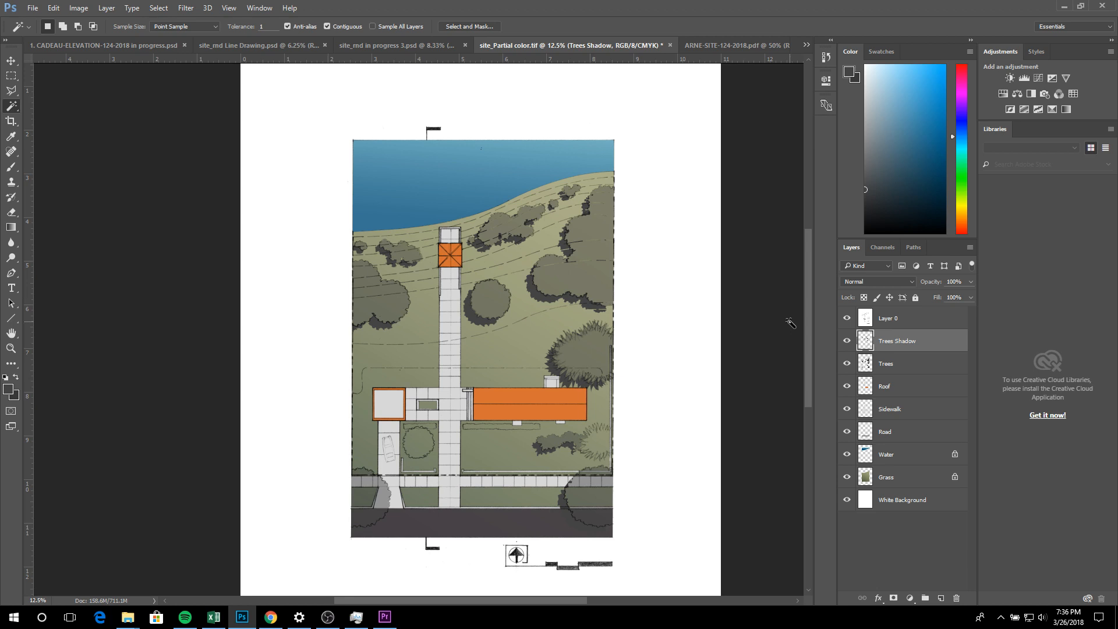
click(846, 319)
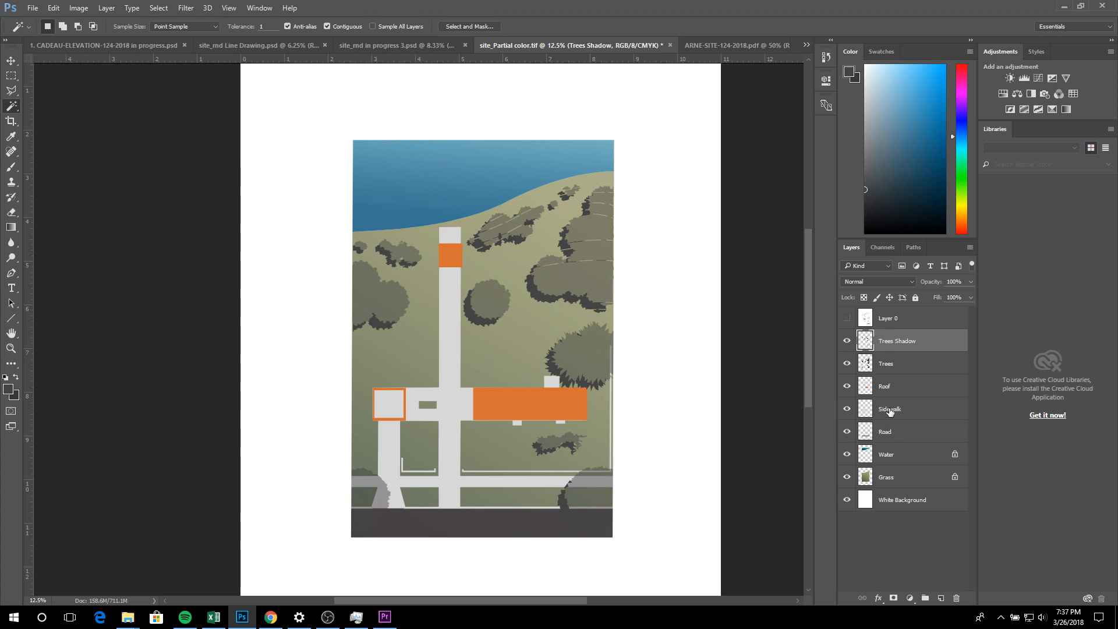
Try the Sidewalk layer below Road and below Grass, toggle its visibility, and return it between Roof and Road
drag(889, 411, 888, 449)
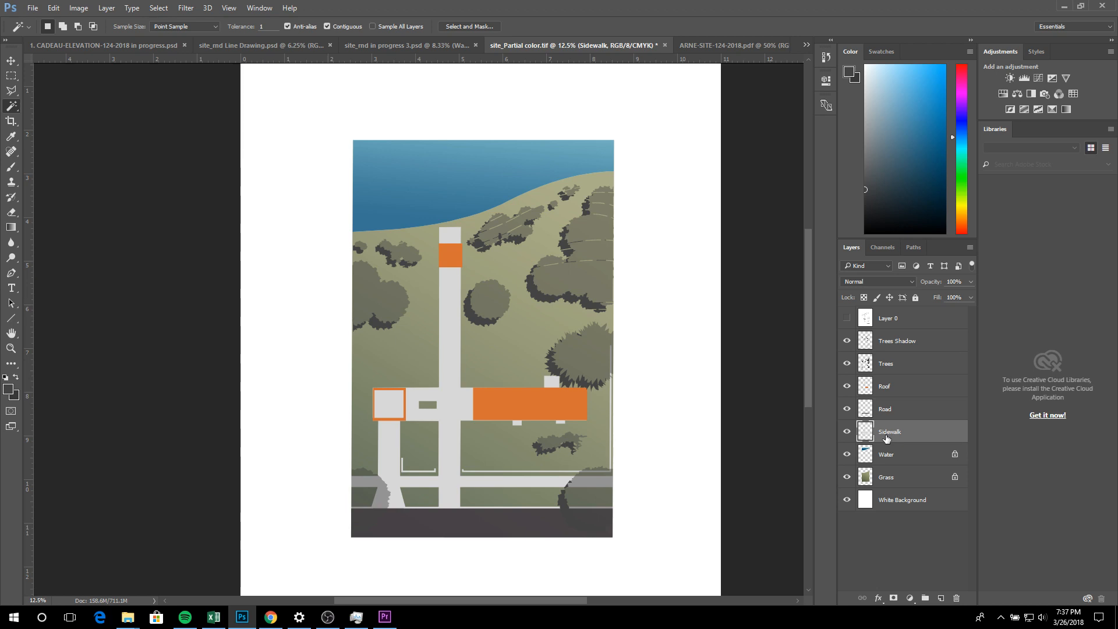
drag(886, 441, 888, 481)
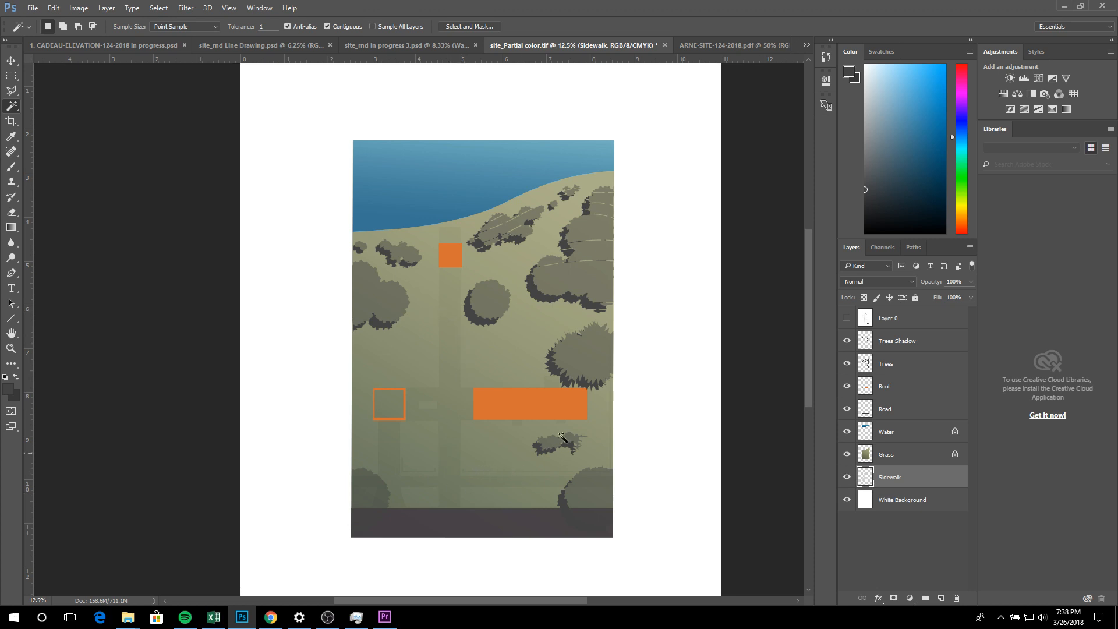
click(847, 478)
click(847, 478)
click(847, 478)
drag(884, 482, 899, 419)
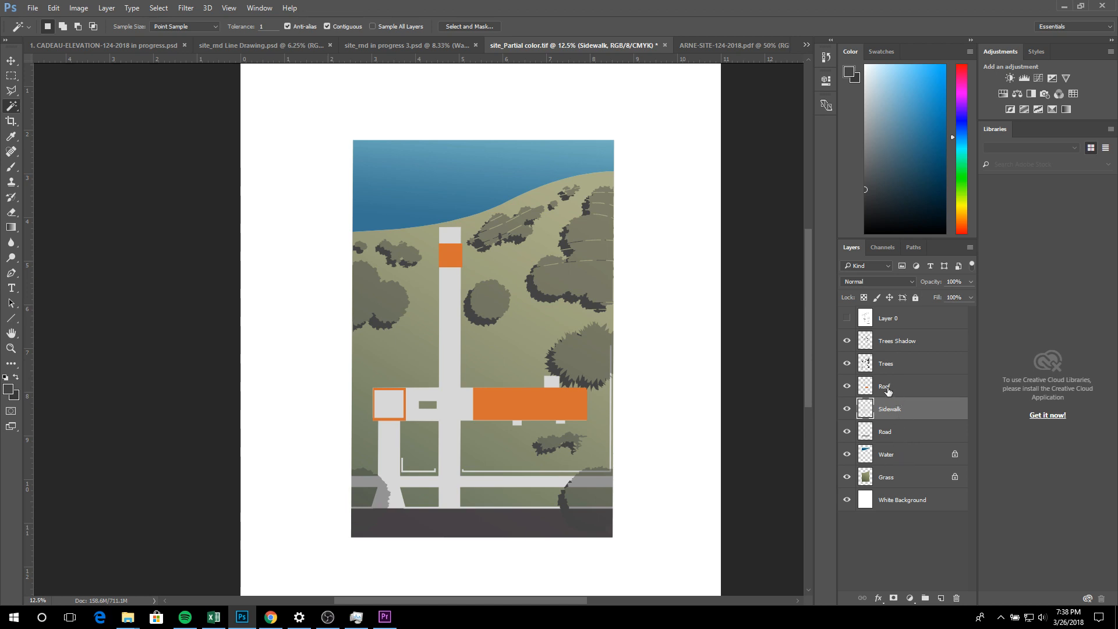
Select Layer 0 and make its line drawing visible over the colour layers
click(886, 367)
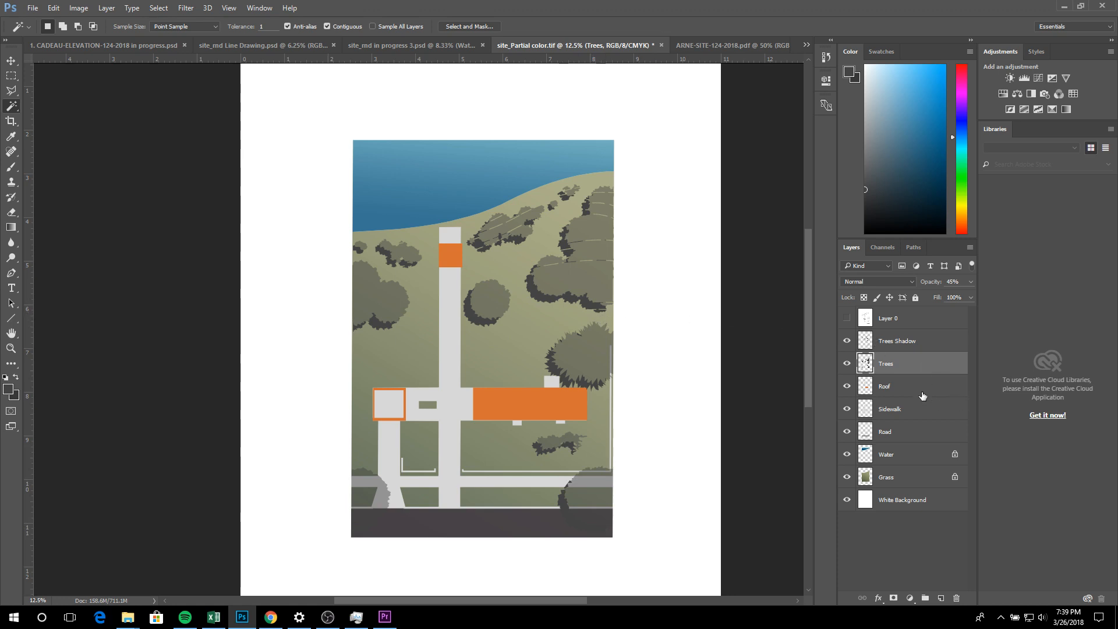
click(875, 324)
click(847, 318)
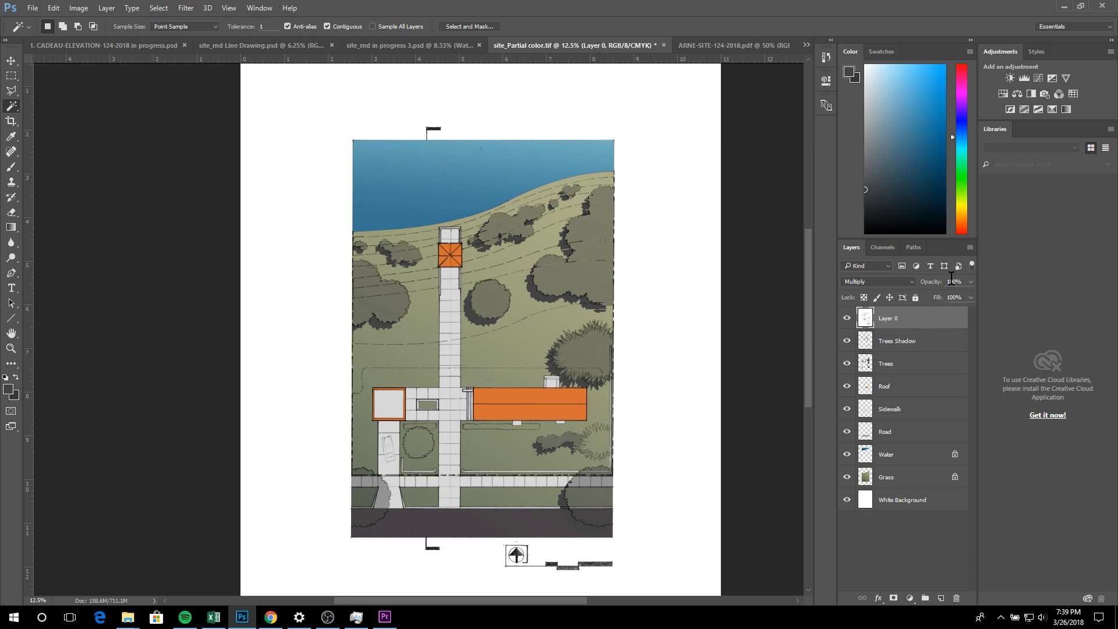
Set Layer 0's blend mode to Normal and try lower opacities before returning the opacity to 100%
click(913, 283)
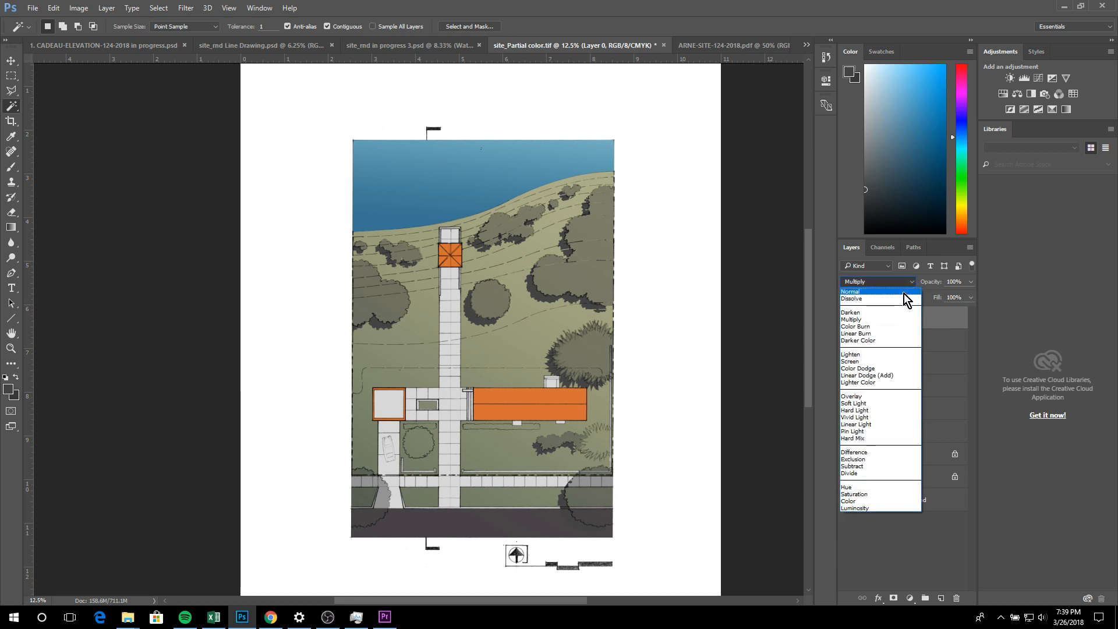
click(903, 292)
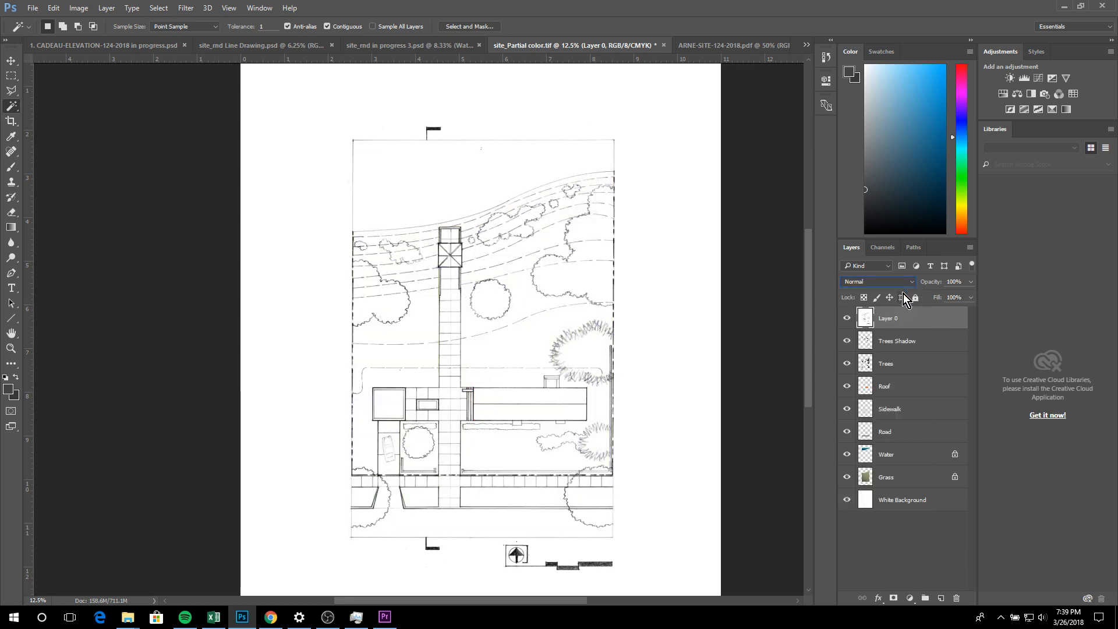
click(970, 282)
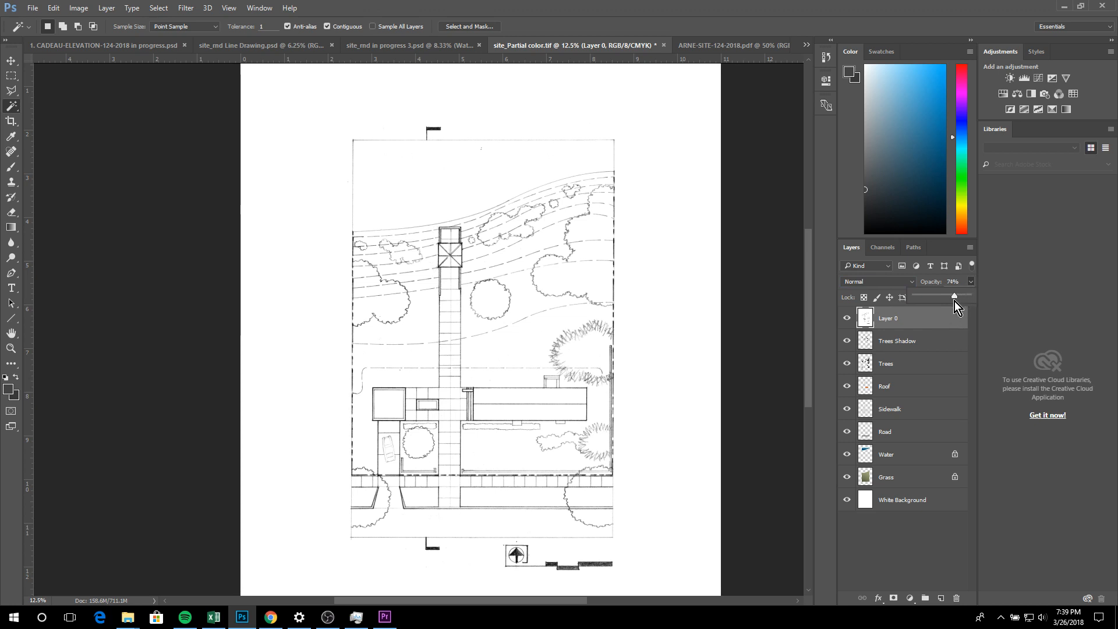
drag(955, 301, 946, 302)
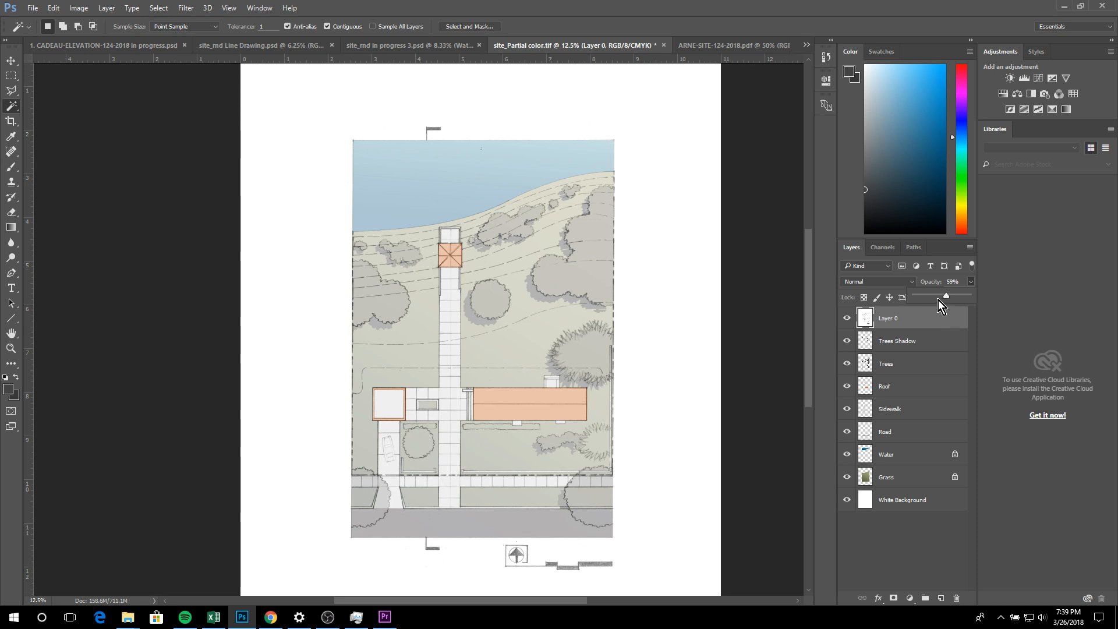
drag(937, 296, 922, 299)
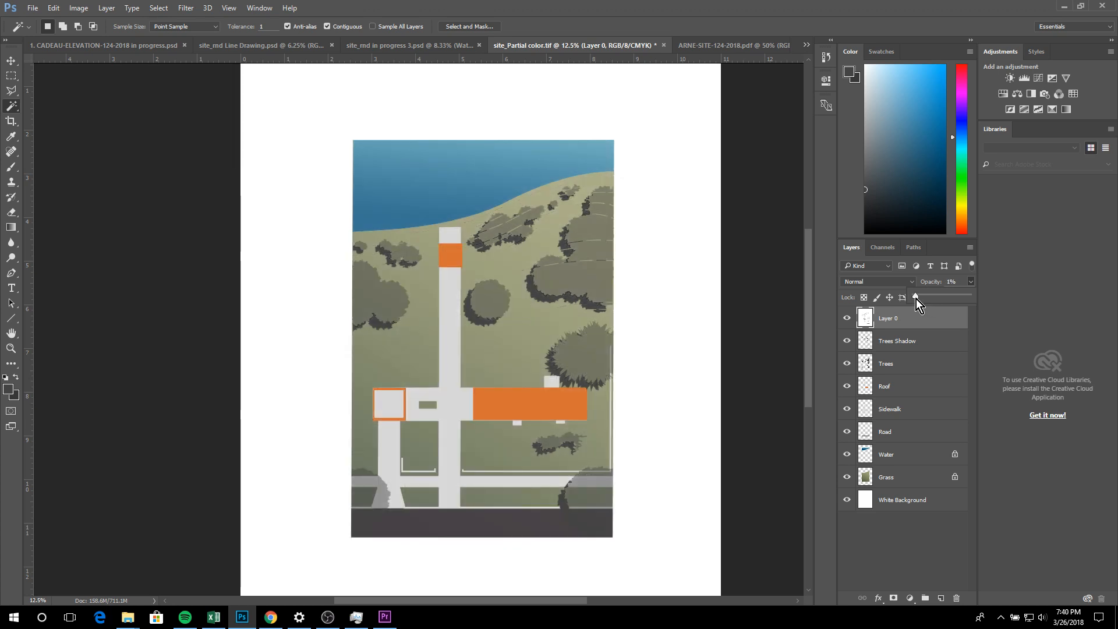
drag(931, 299, 942, 296)
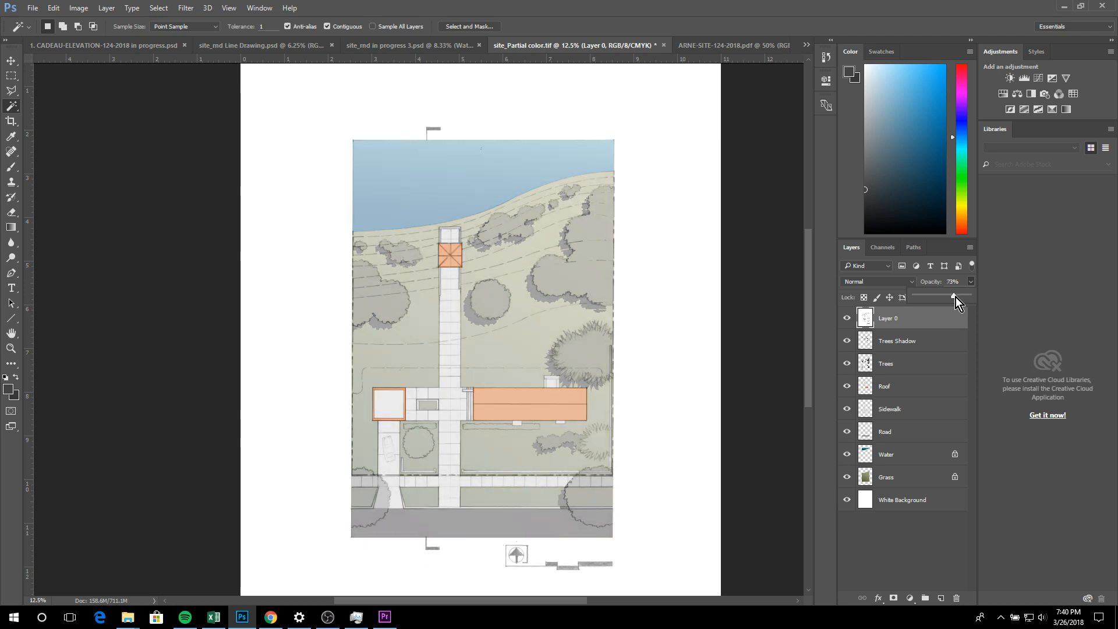
drag(968, 297, 981, 299)
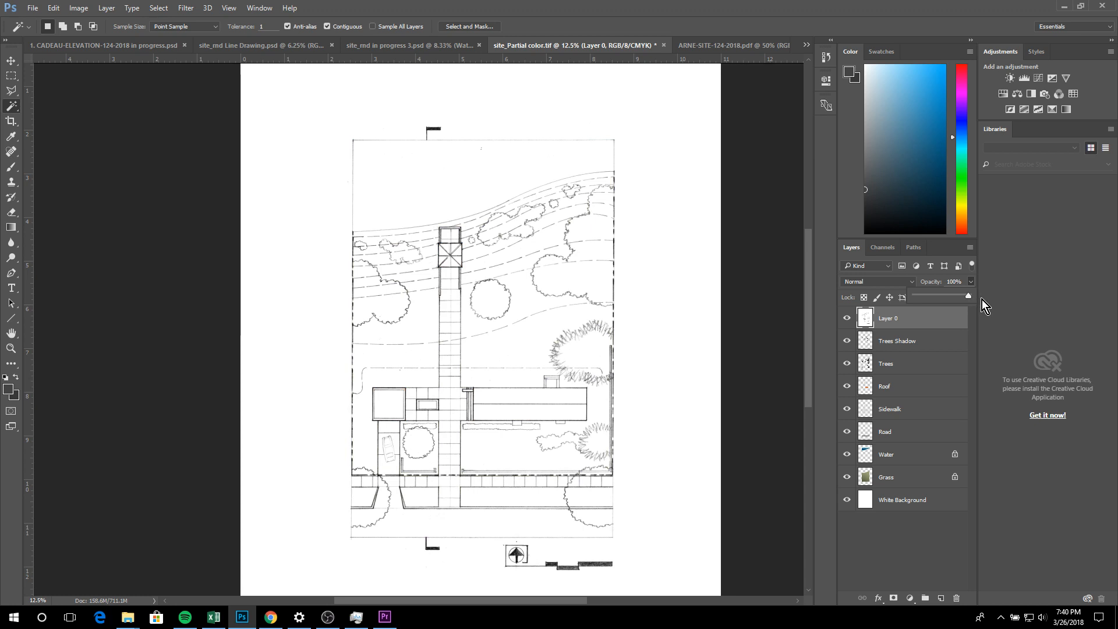
Try the Darken blend mode on Layer 0, and change it to Multiply
click(911, 281)
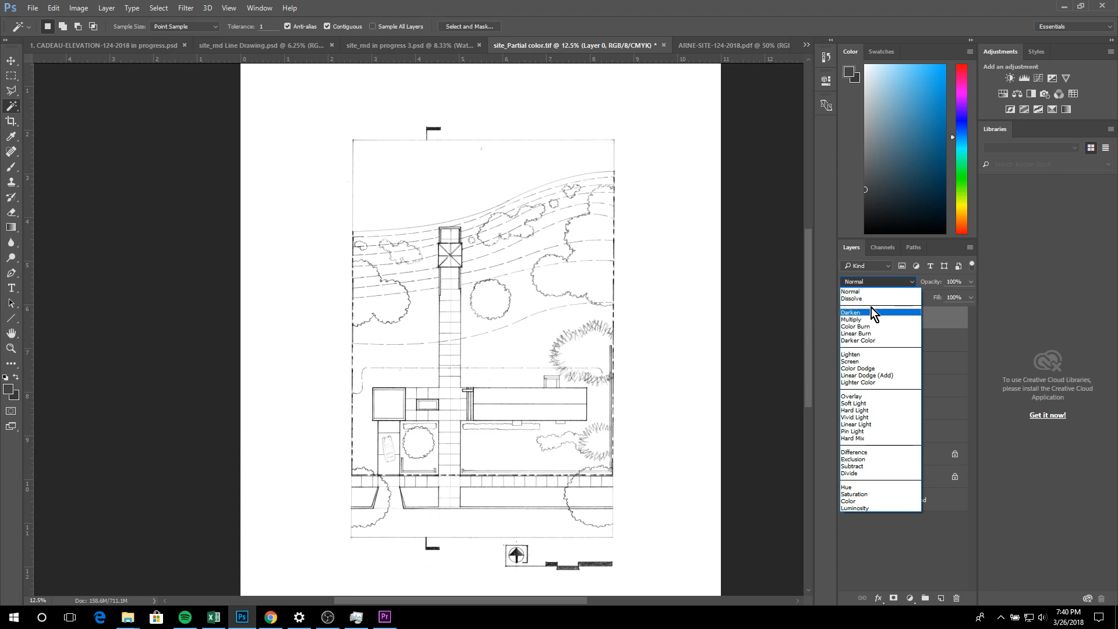
click(853, 312)
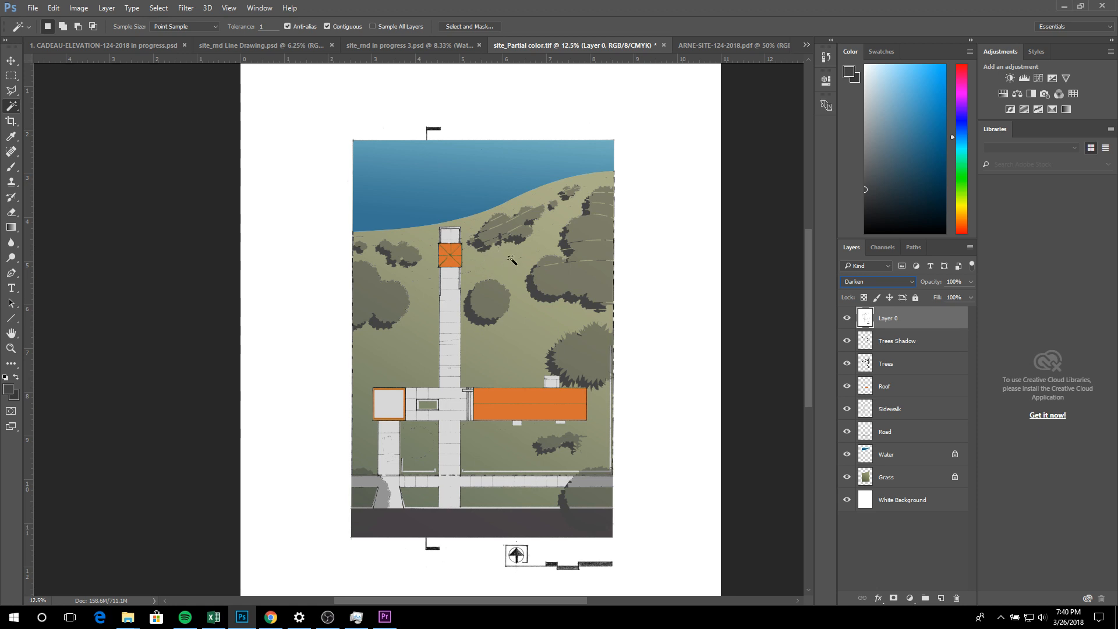
click(877, 281)
click(867, 320)
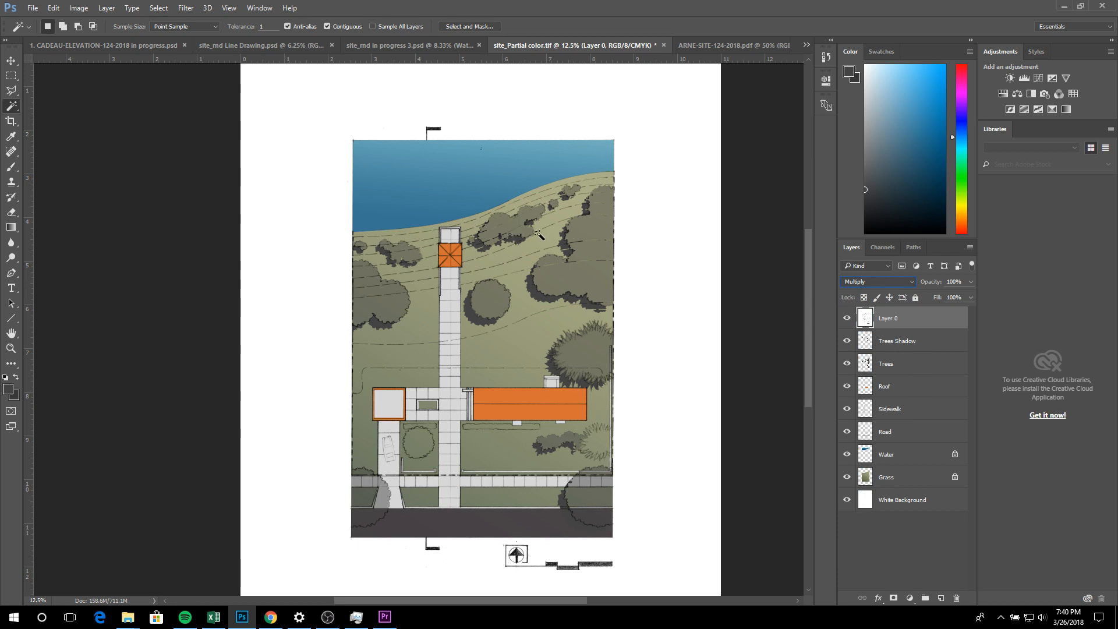
Try Color Burn, Lighten, Color Dodge and Soft Light on Layer 0, and set its blend mode back to Multiply
click(910, 278)
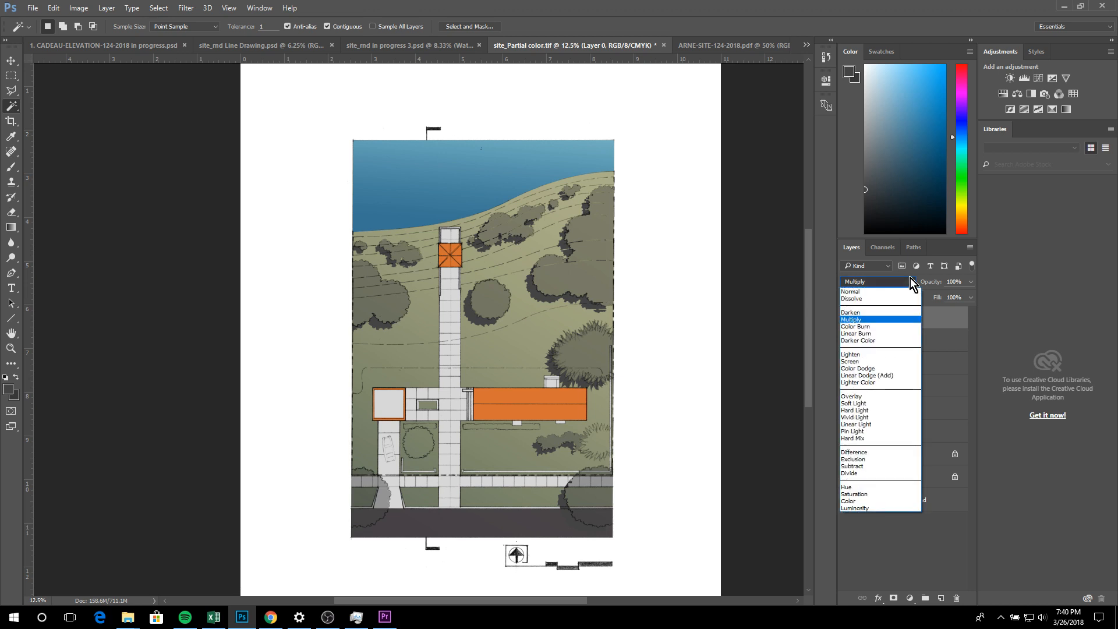
click(877, 326)
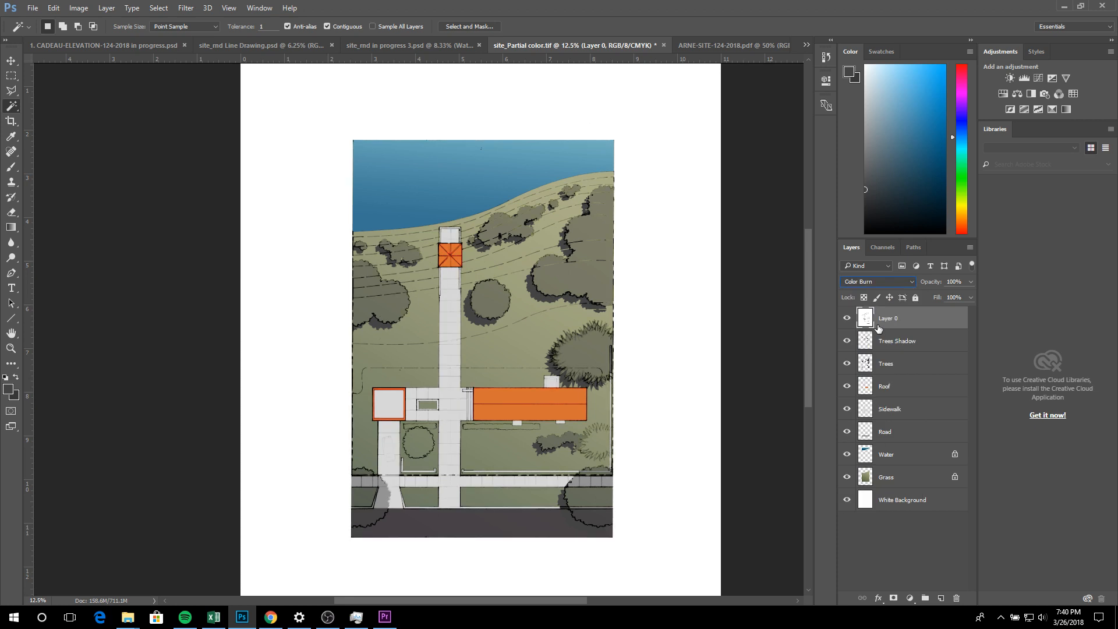
click(888, 284)
click(882, 361)
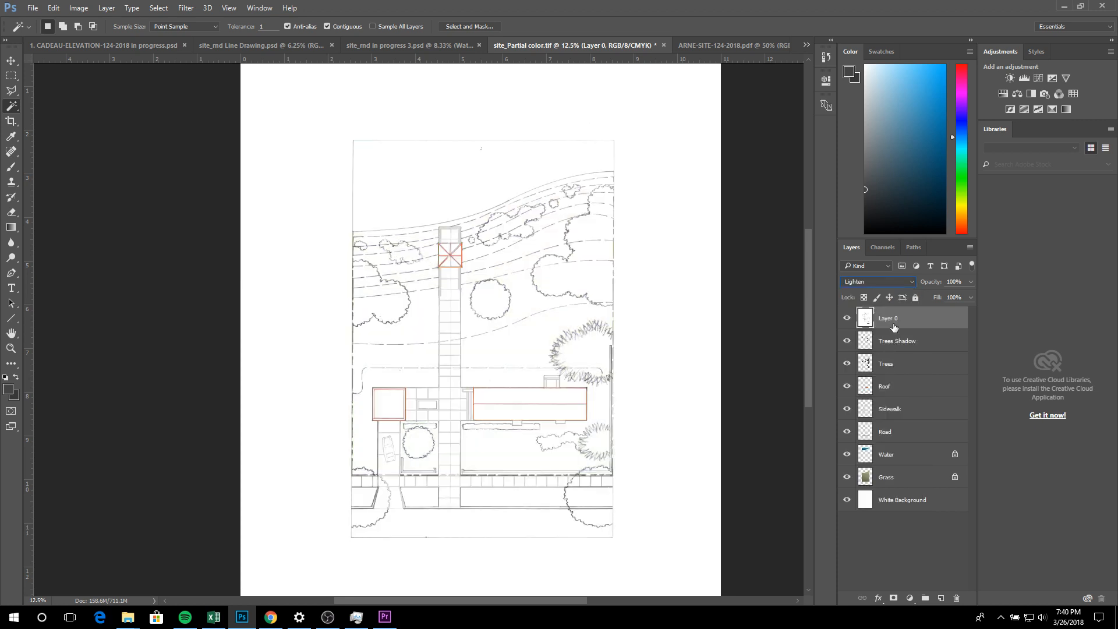
click(902, 279)
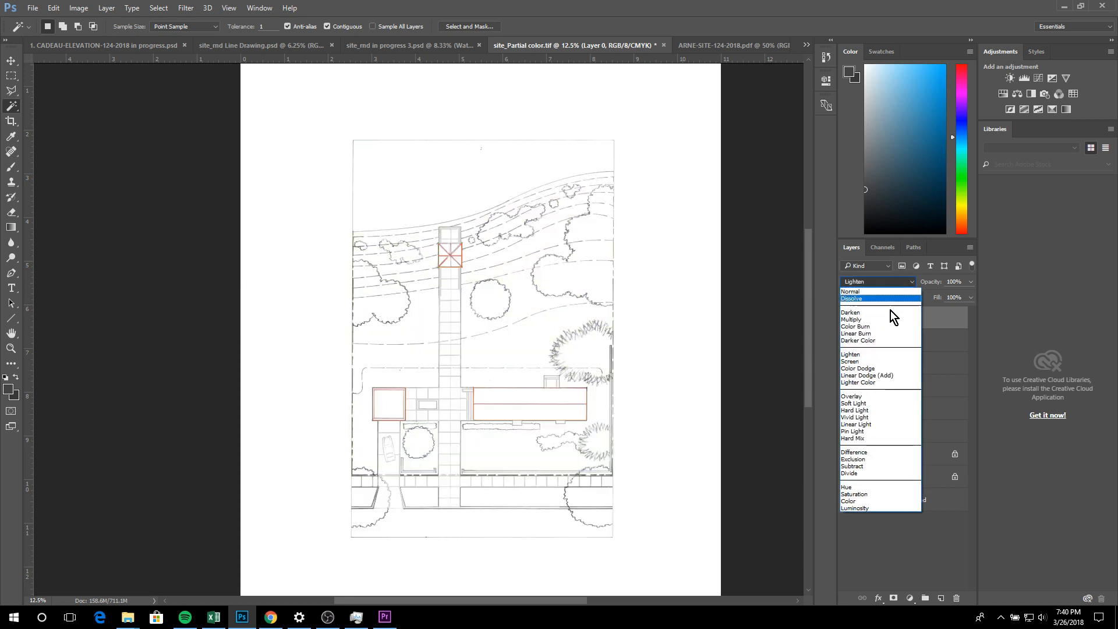
click(868, 368)
click(891, 280)
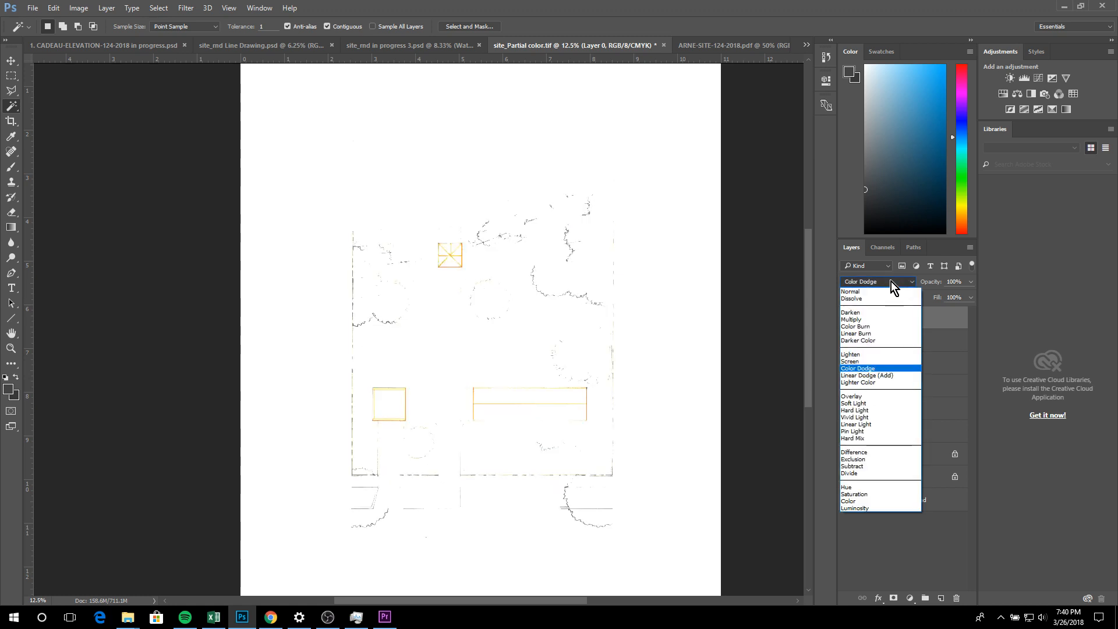
click(866, 402)
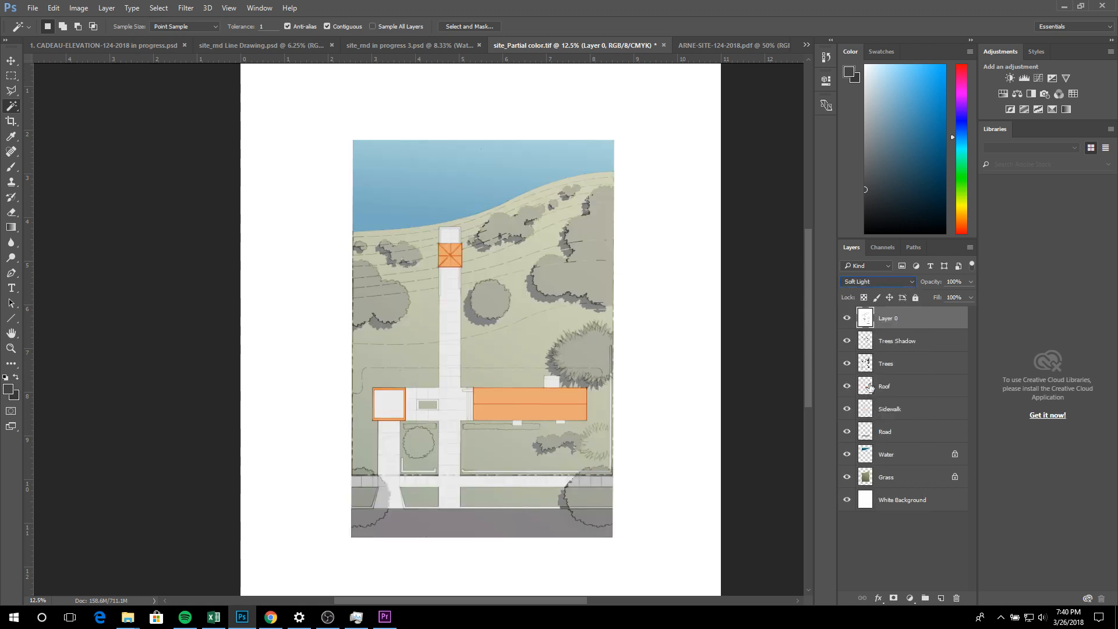
click(885, 280)
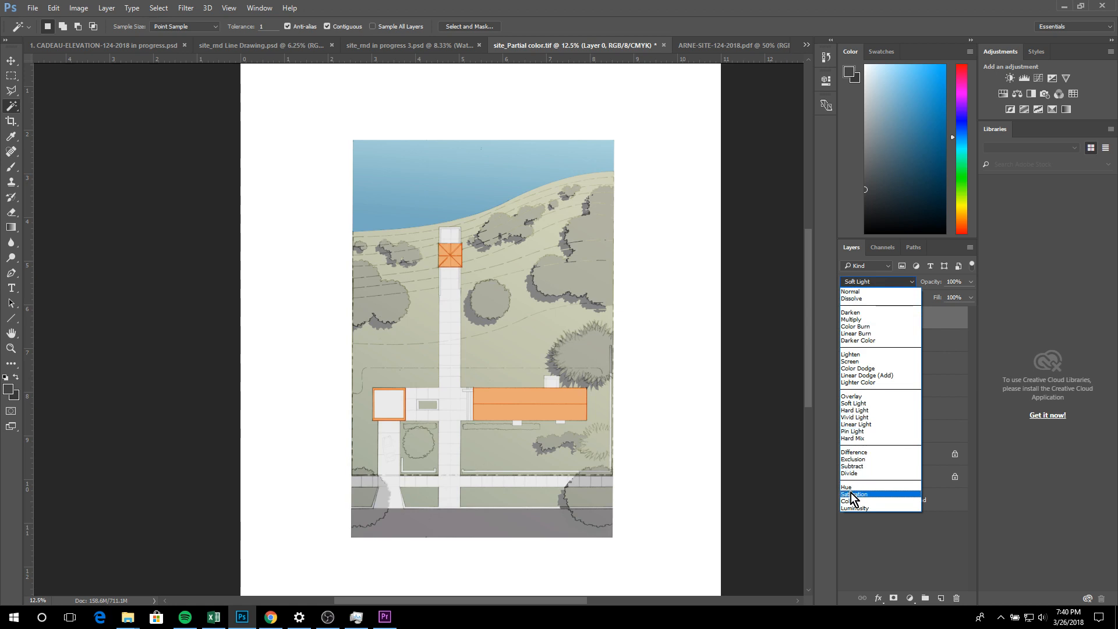
click(869, 320)
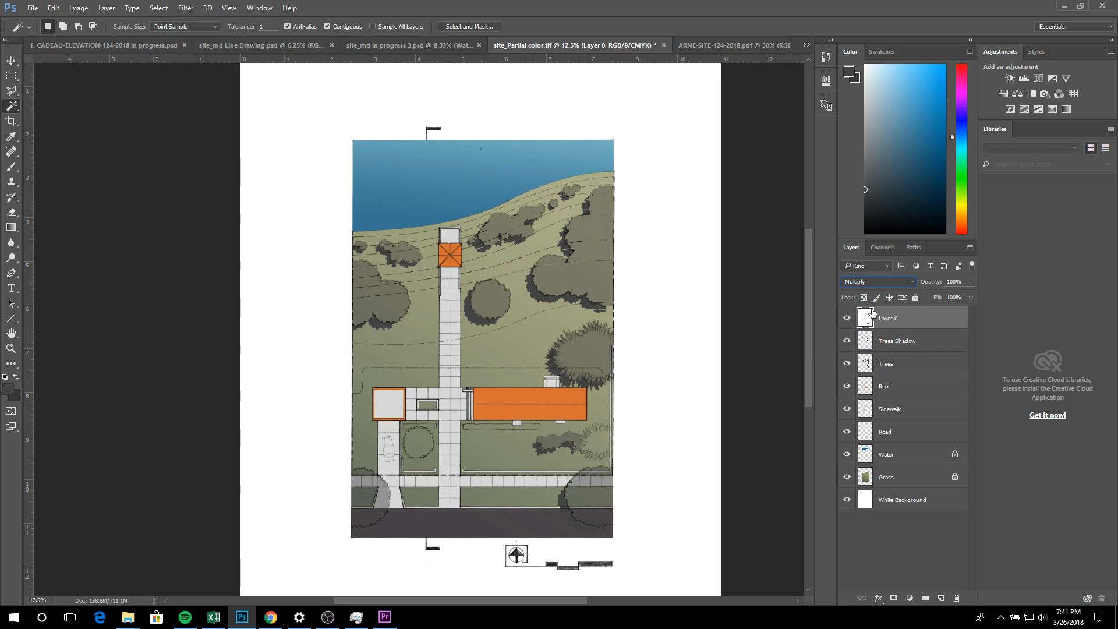
click(911, 281)
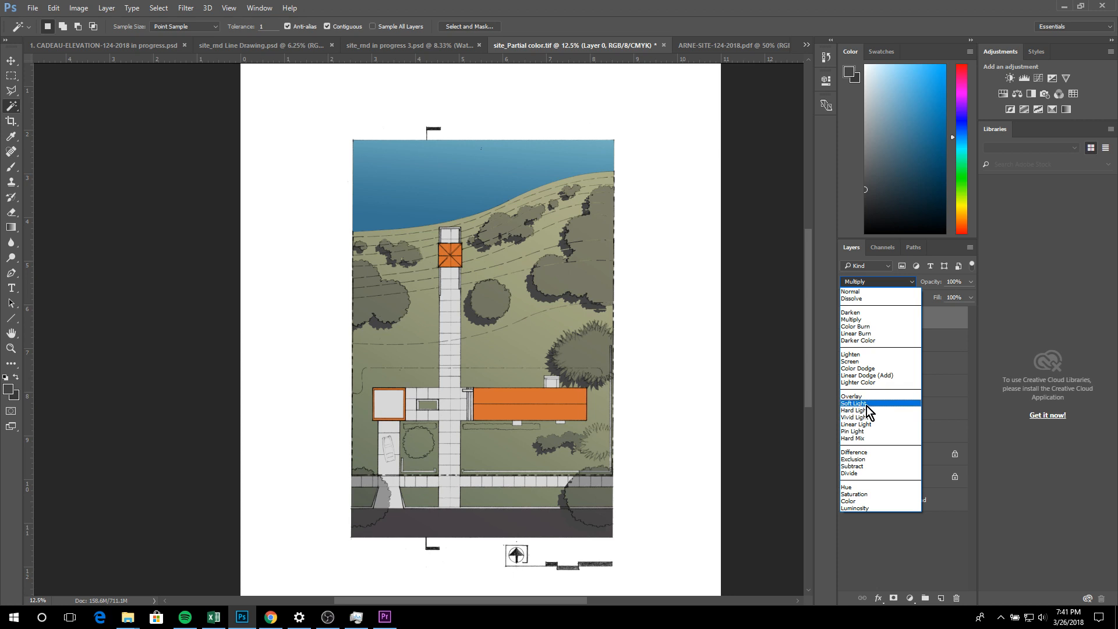
click(892, 568)
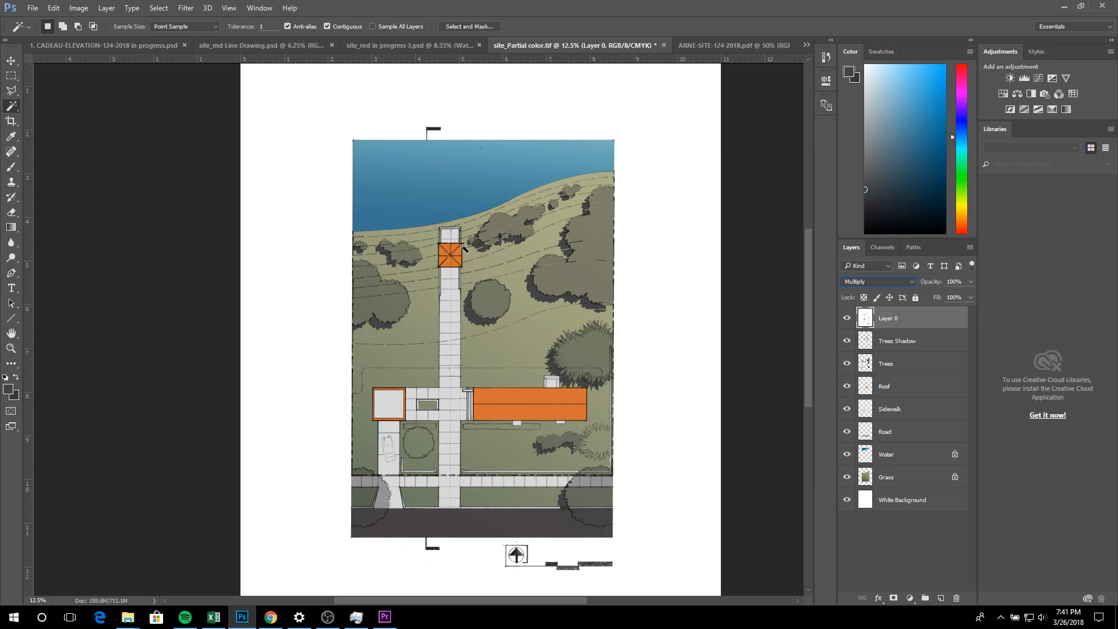
Examine the finished rendering in ARNE-SITE-124-2018.pdf as a reference, and return to site_Partial color.tif
click(744, 45)
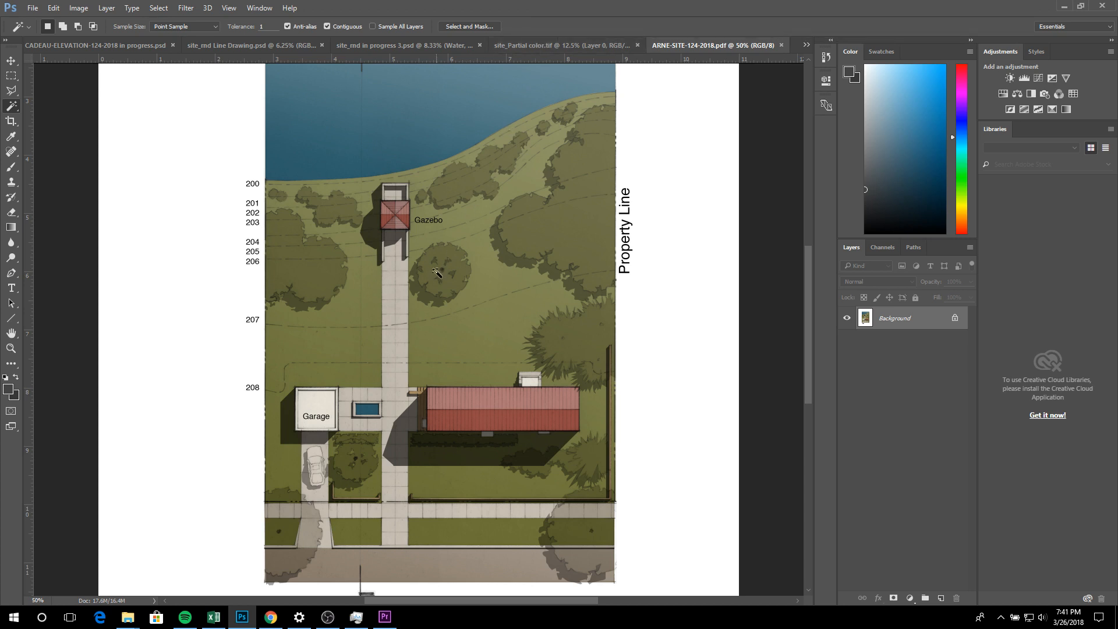
scroll(434, 274, down, 3)
scroll(434, 272, down, 1)
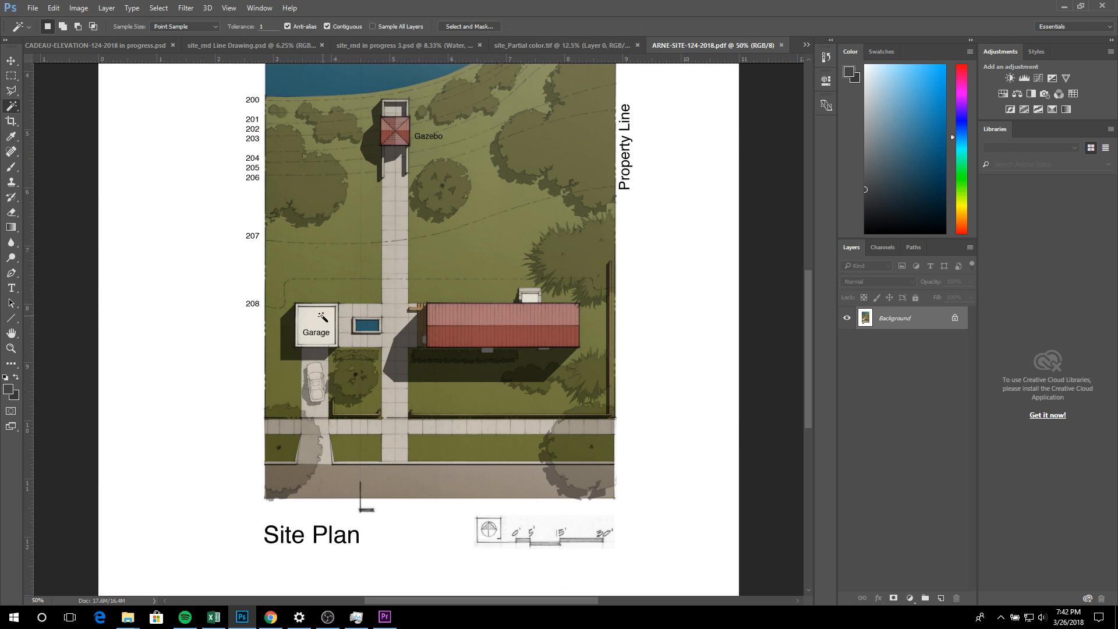
click(580, 45)
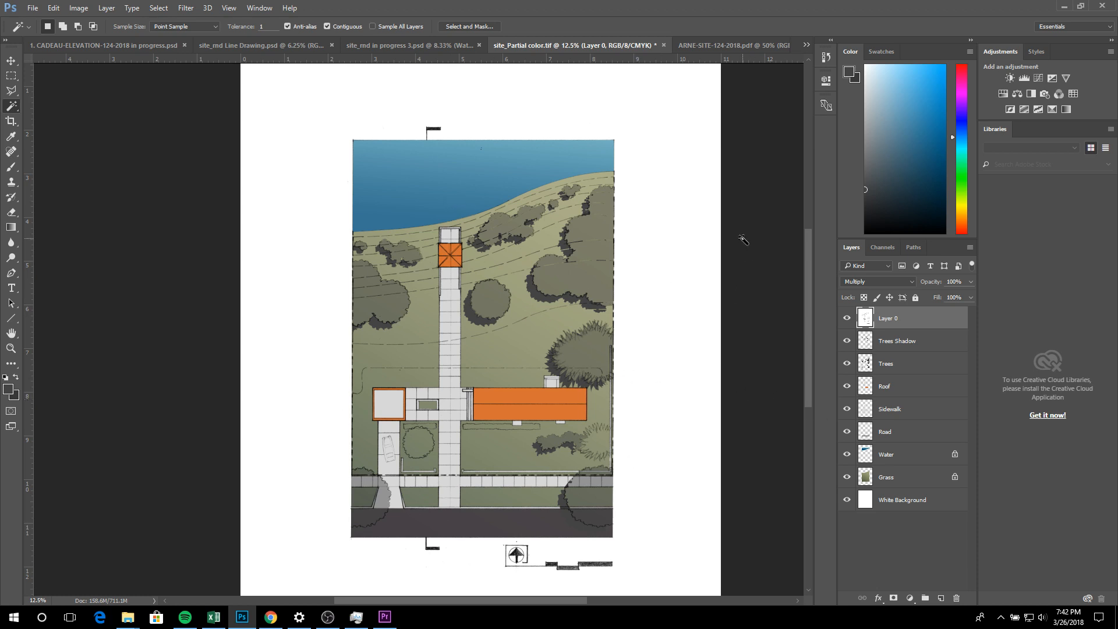
Hide Layer 0, Trees Shadow, Trees, Roof, Sidewalk and Road, leaving only Water, Grass and the white background shown
click(847, 319)
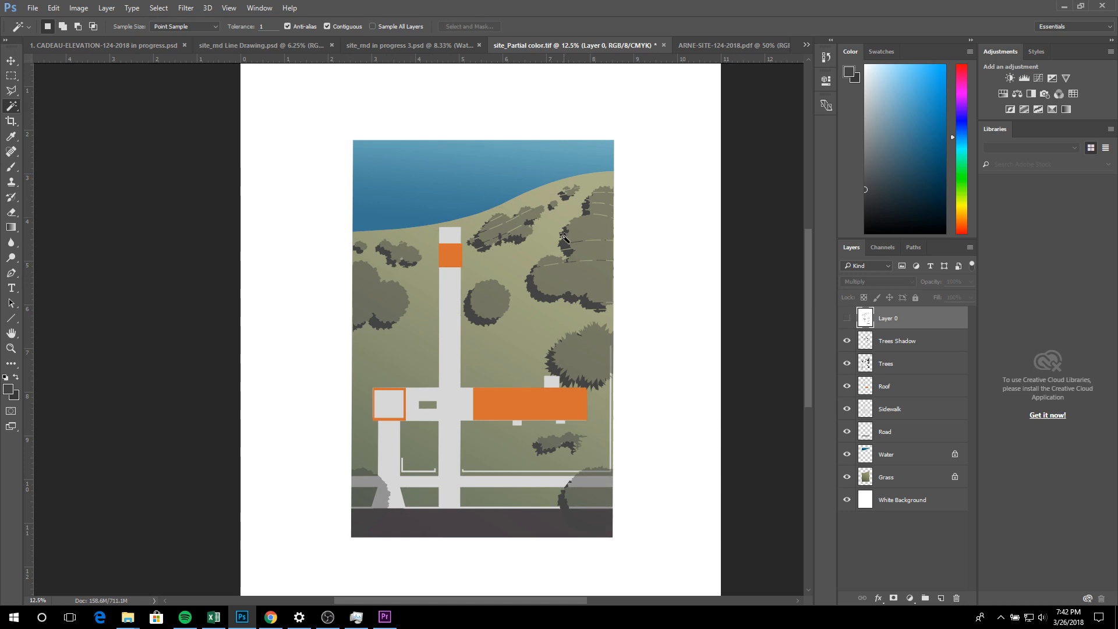
click(847, 340)
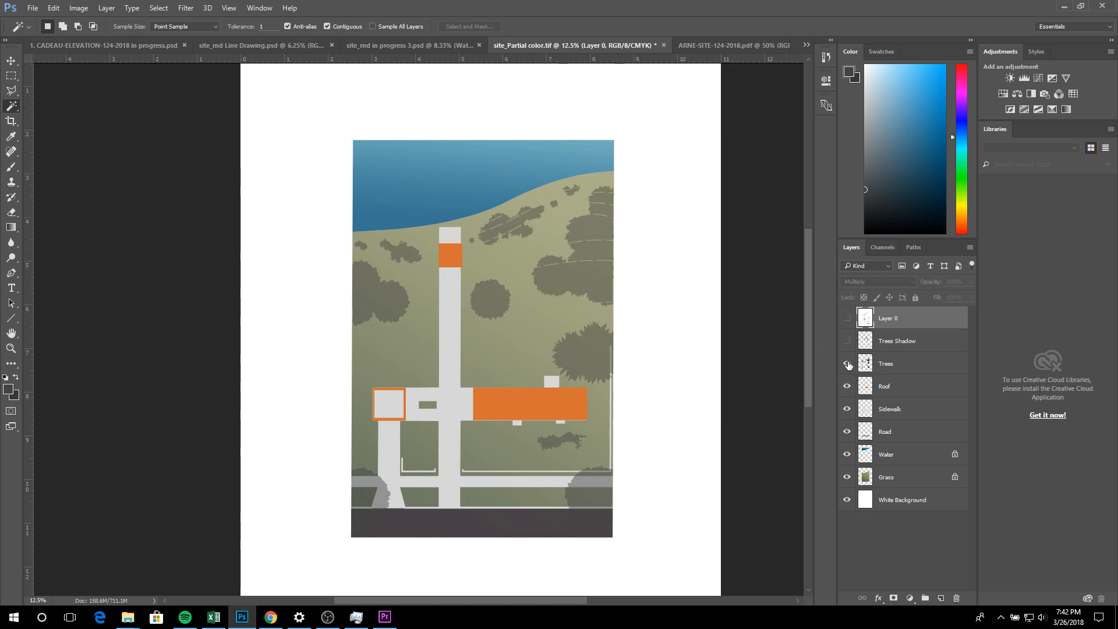
click(847, 364)
click(847, 386)
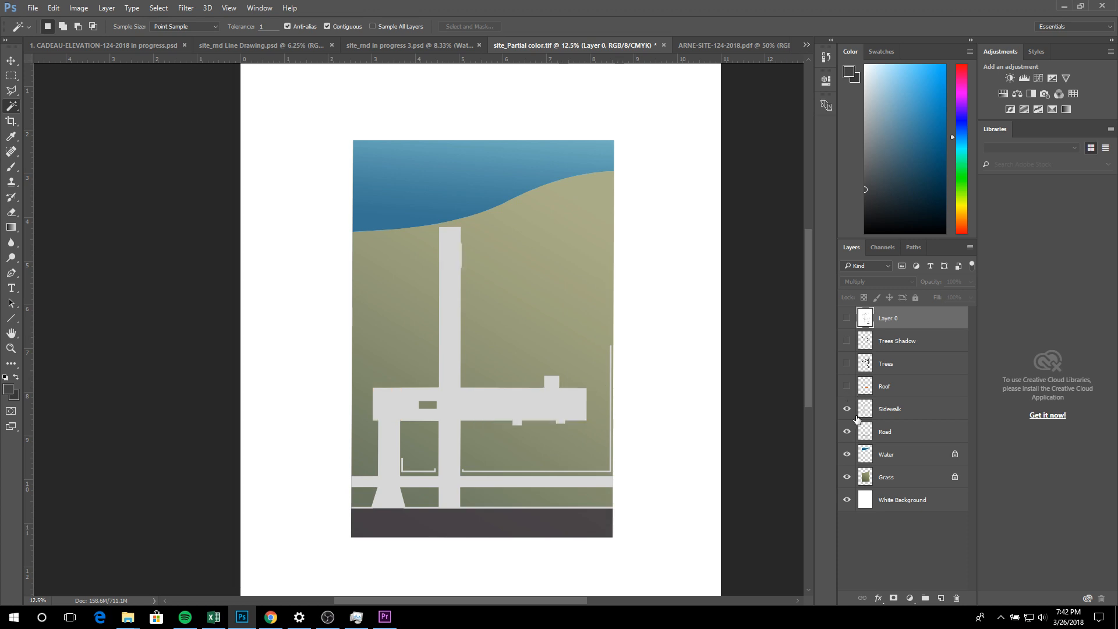
click(847, 409)
click(847, 431)
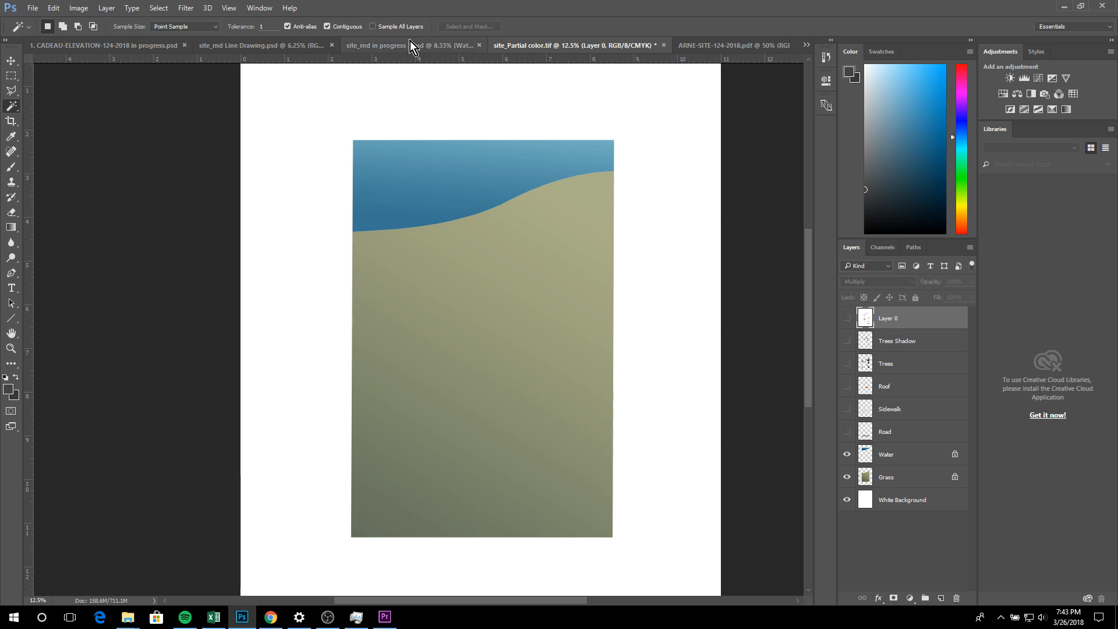
Switch to site_rnd Line Drawing.psd and examine what Layer 1 and Layer 2 contain by hiding and showing each
click(427, 47)
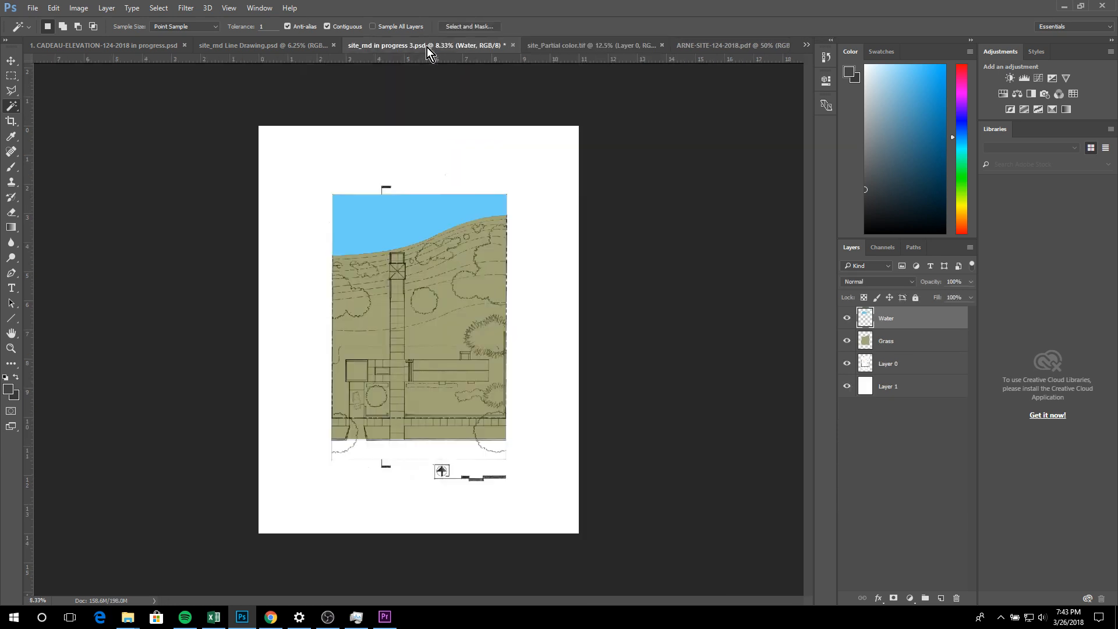
click(275, 48)
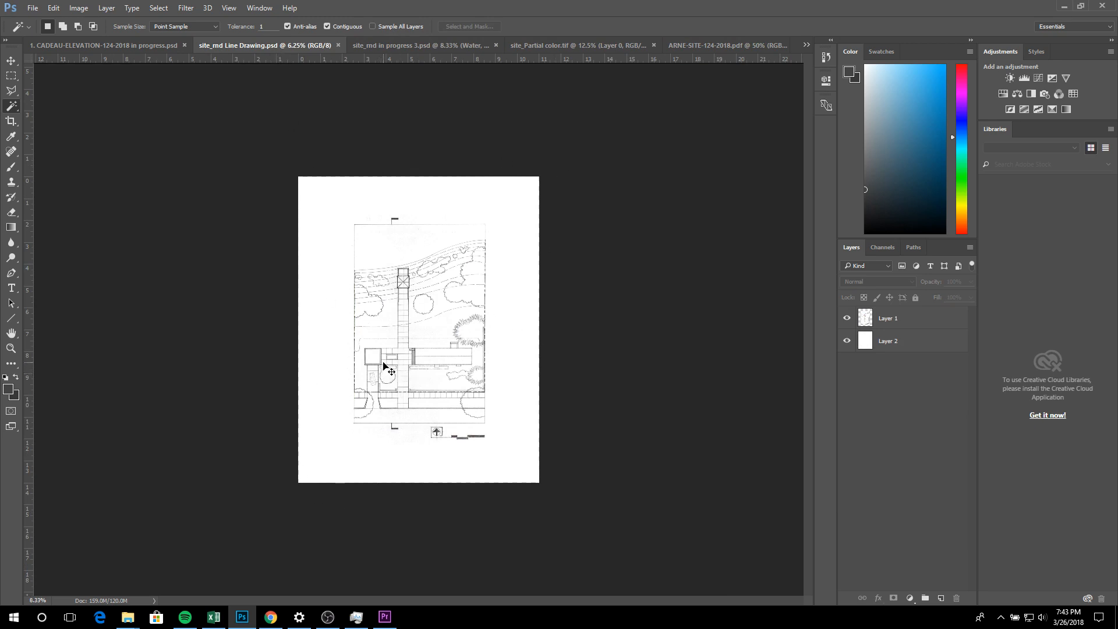
key(ctrl+plus)
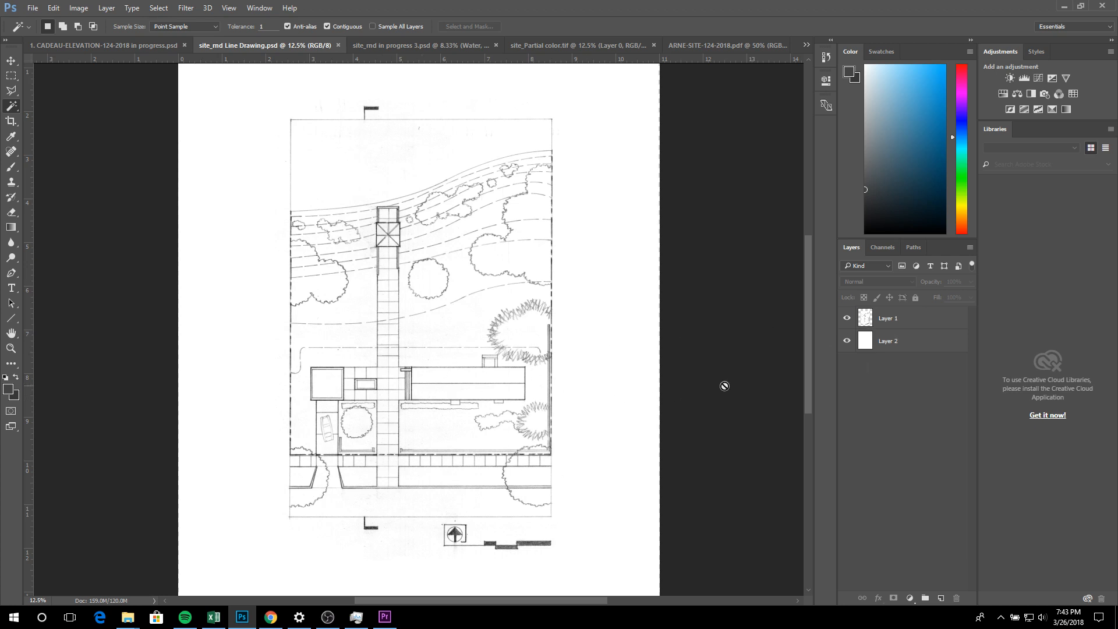
click(848, 317)
click(848, 318)
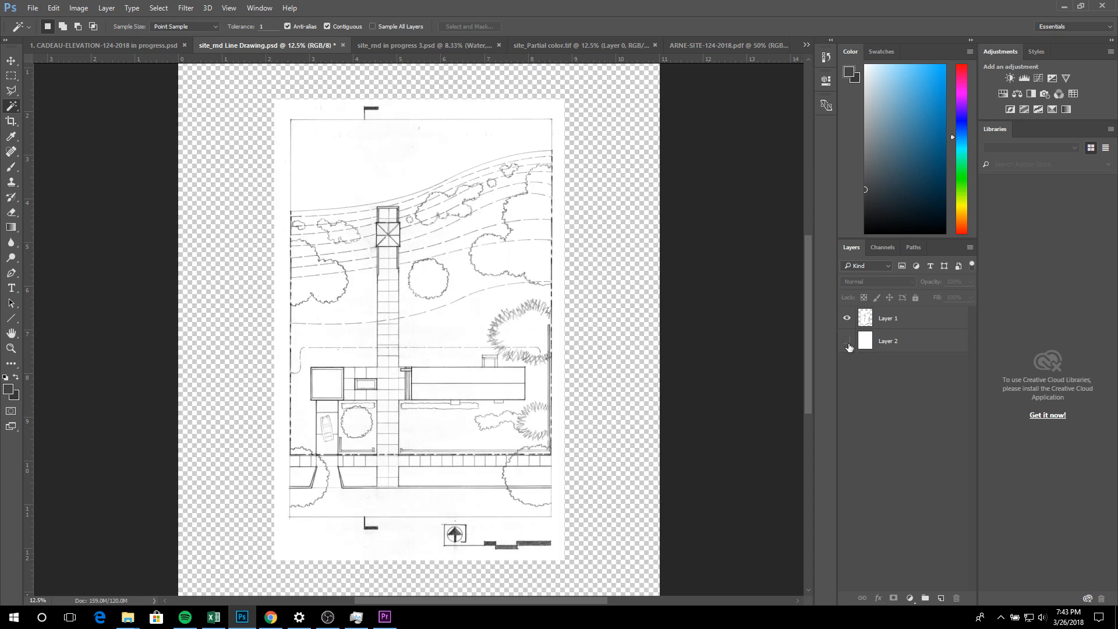
click(848, 344)
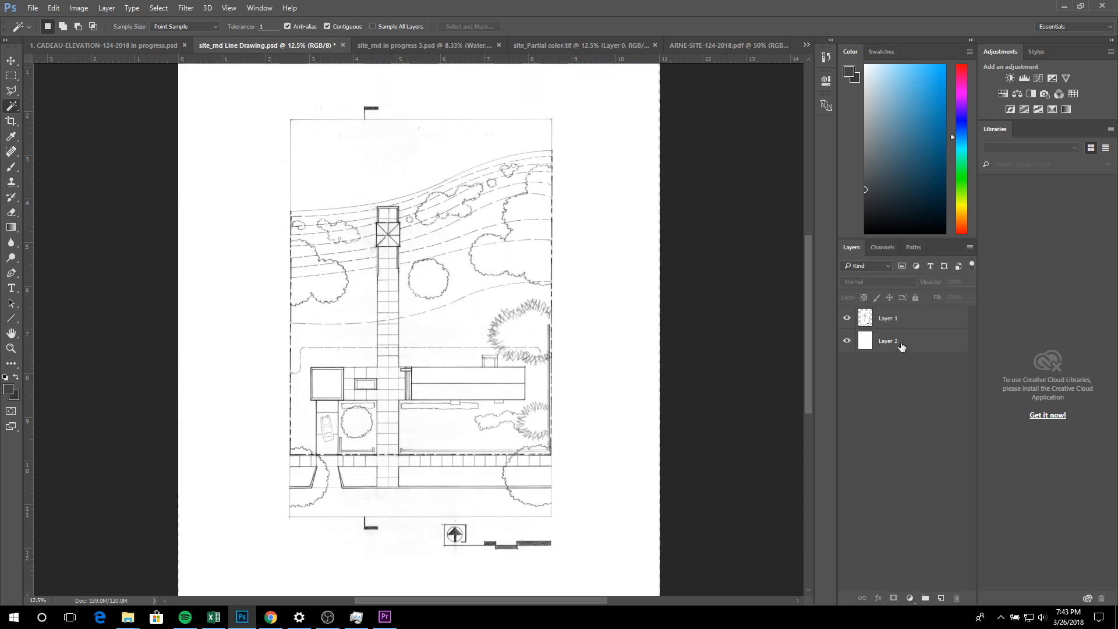
click(849, 320)
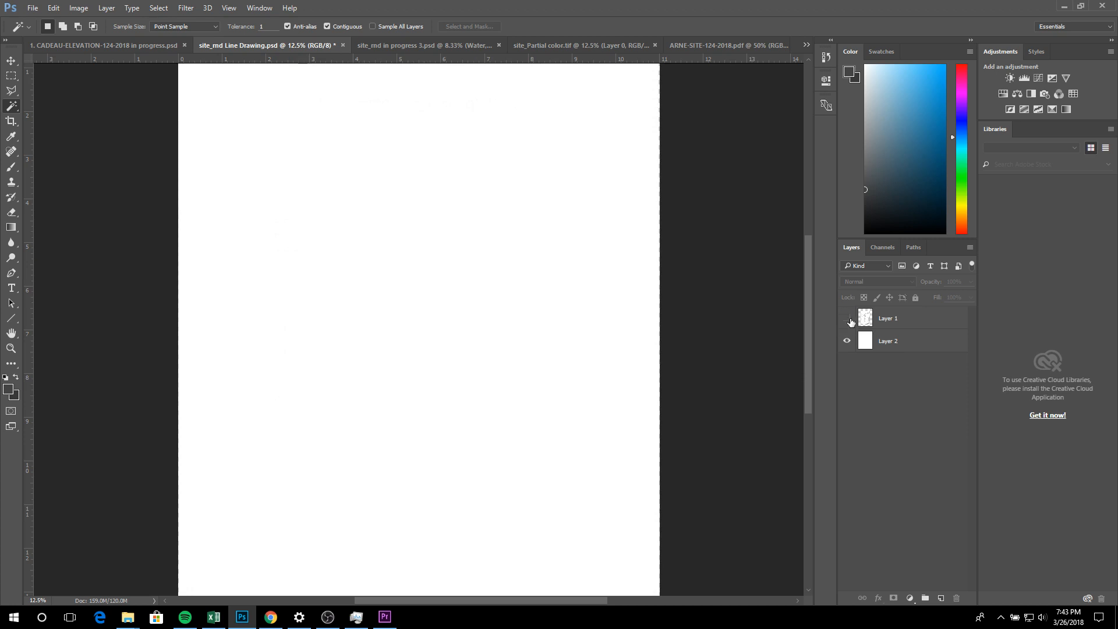
click(848, 319)
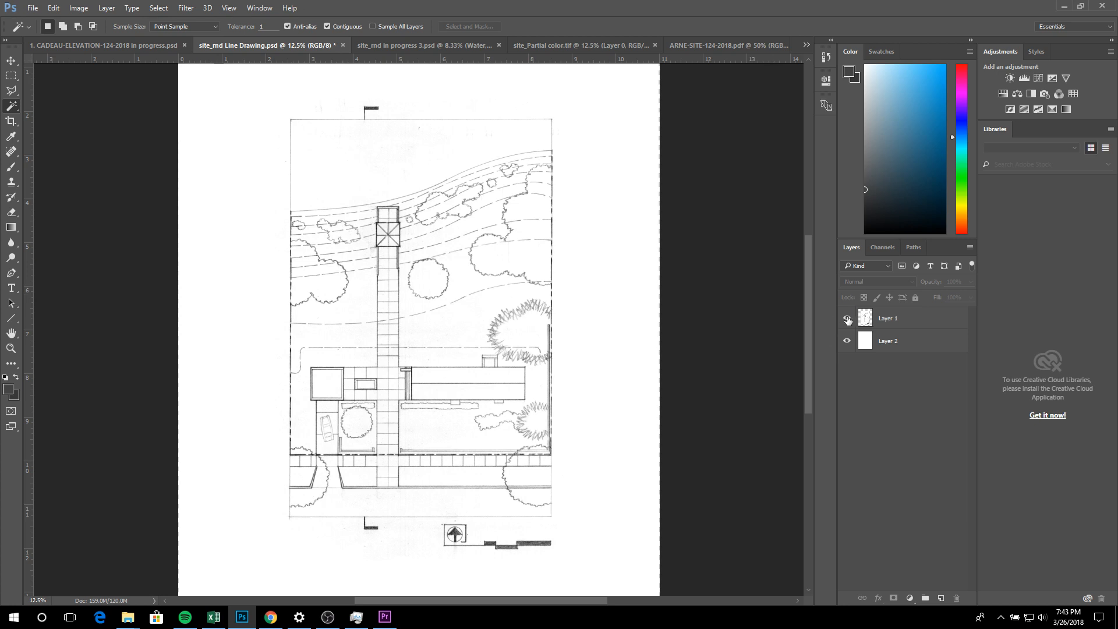
click(846, 341)
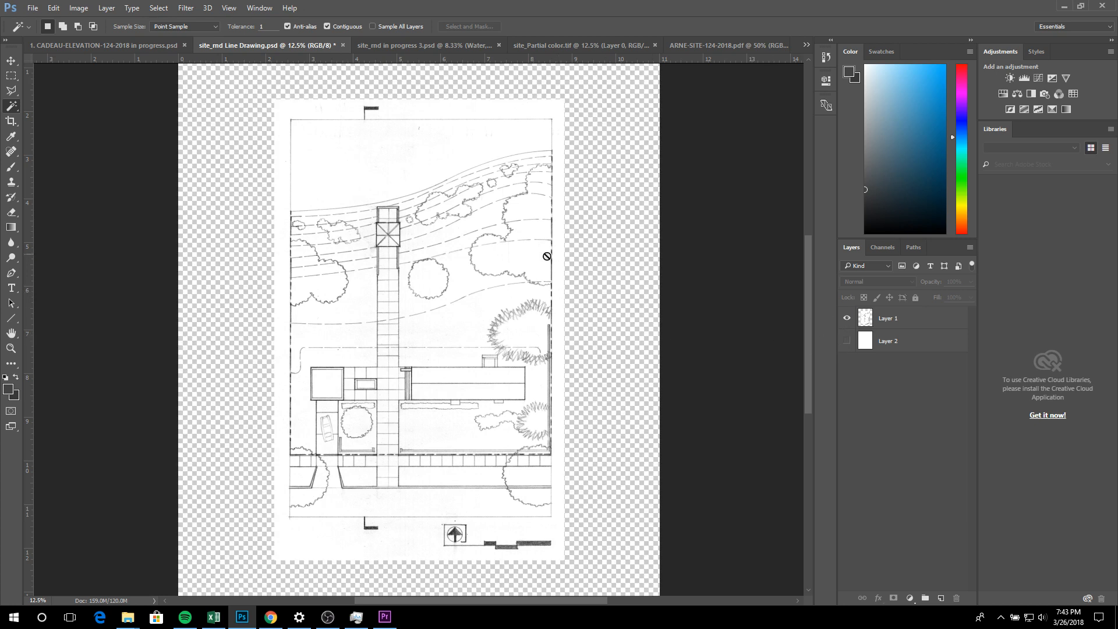
click(847, 340)
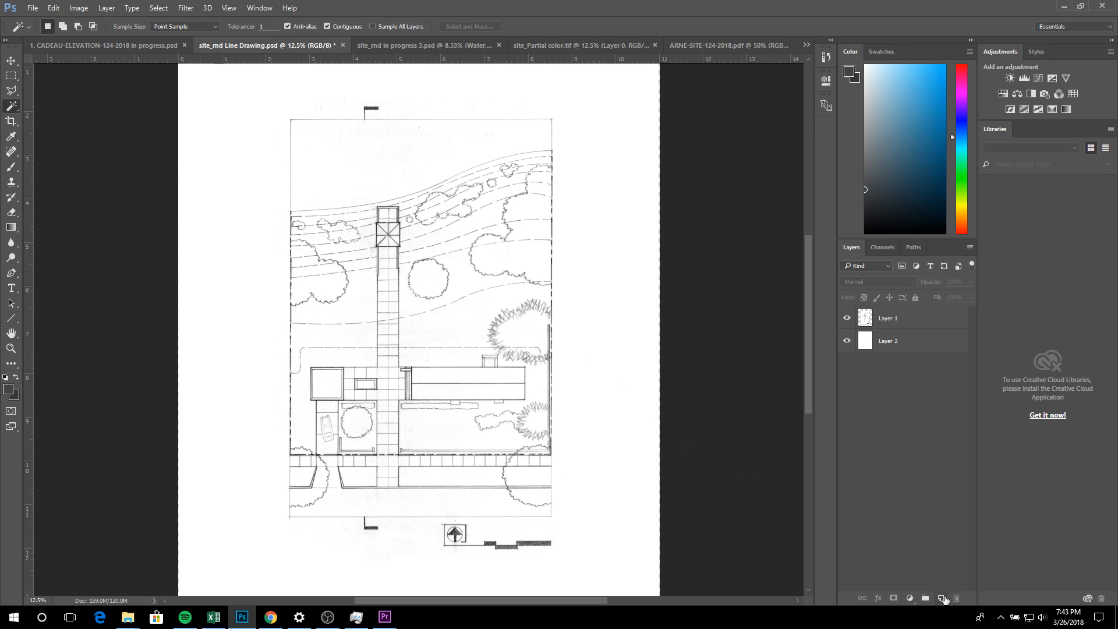
Add two new layers above Layer 1, naming the upper one Water
click(941, 598)
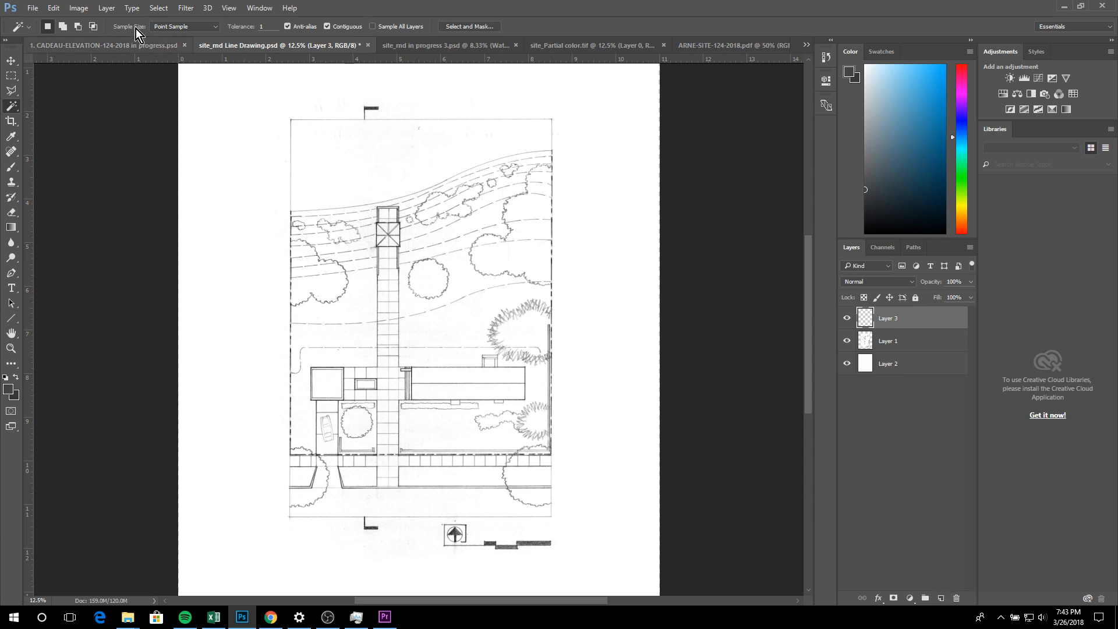
click(106, 7)
mouse_move(125, 21)
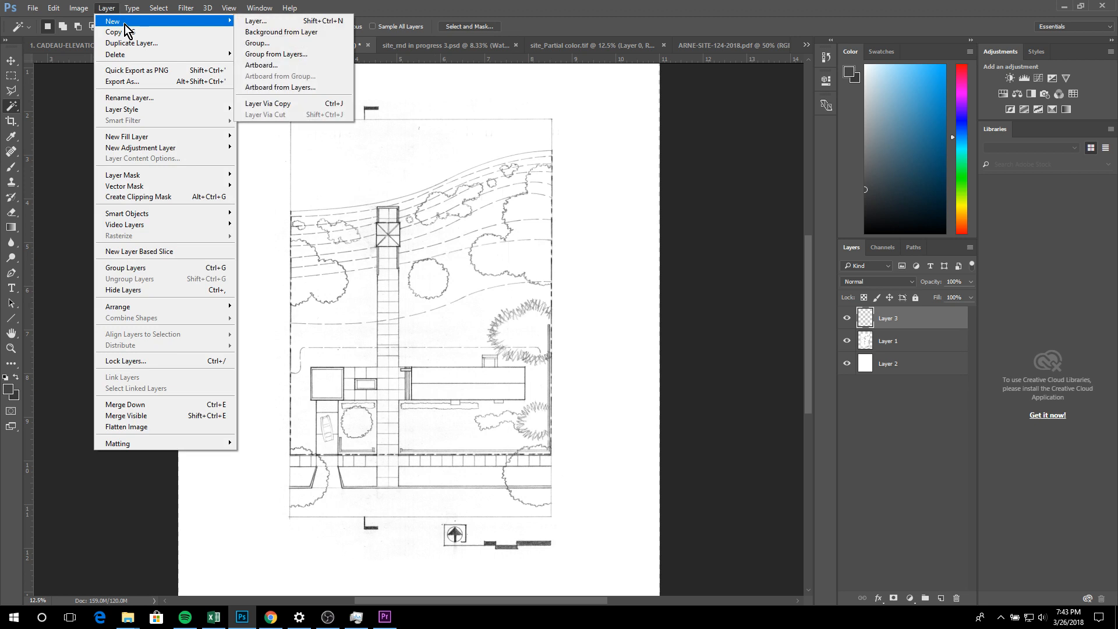
click(296, 21)
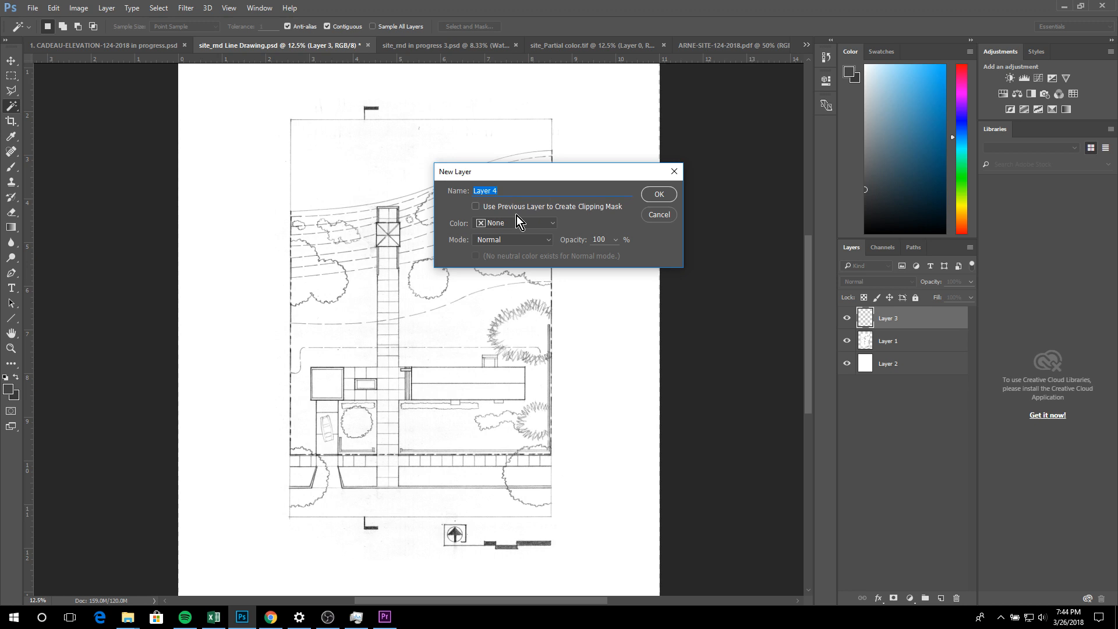
text(Water)
key(Return)
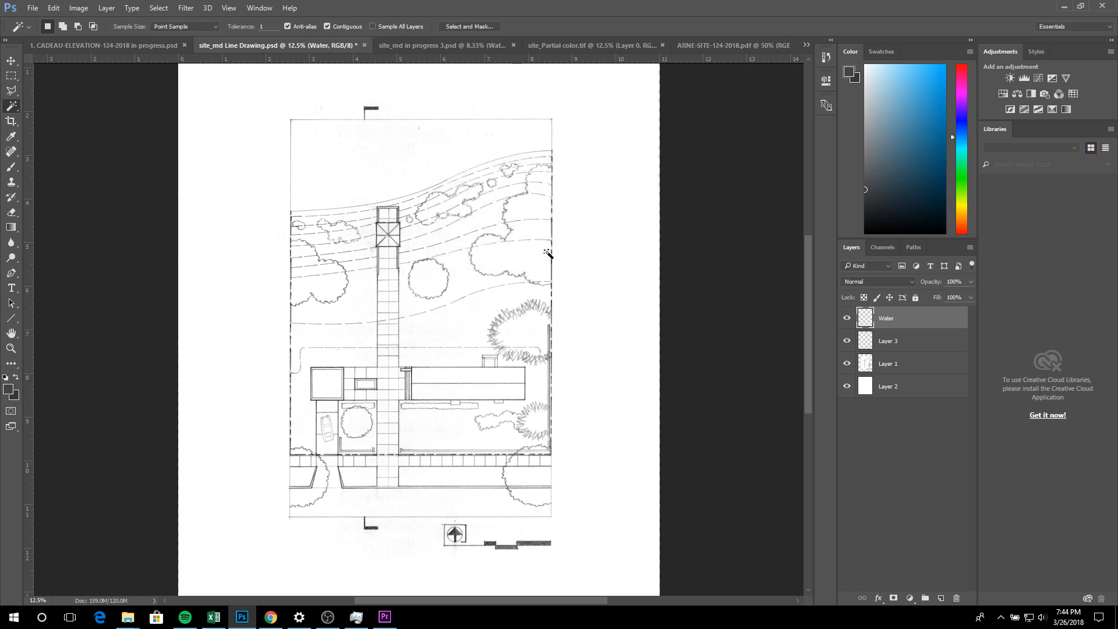
Rename Layer 3 to Grass
double_click(884, 342)
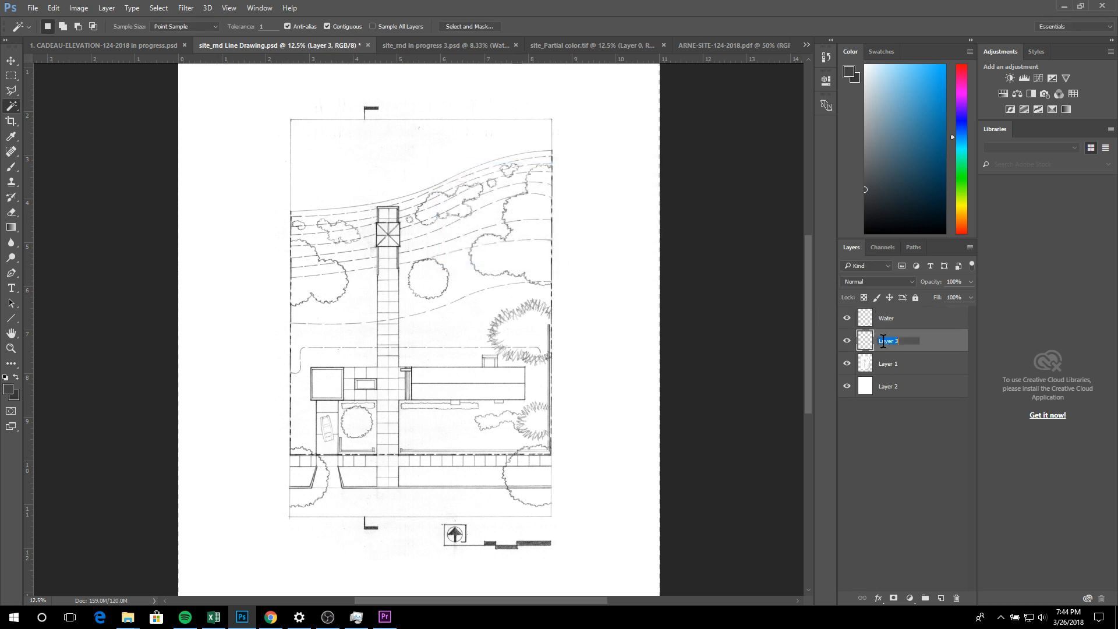
text(Grass)
key(Return)
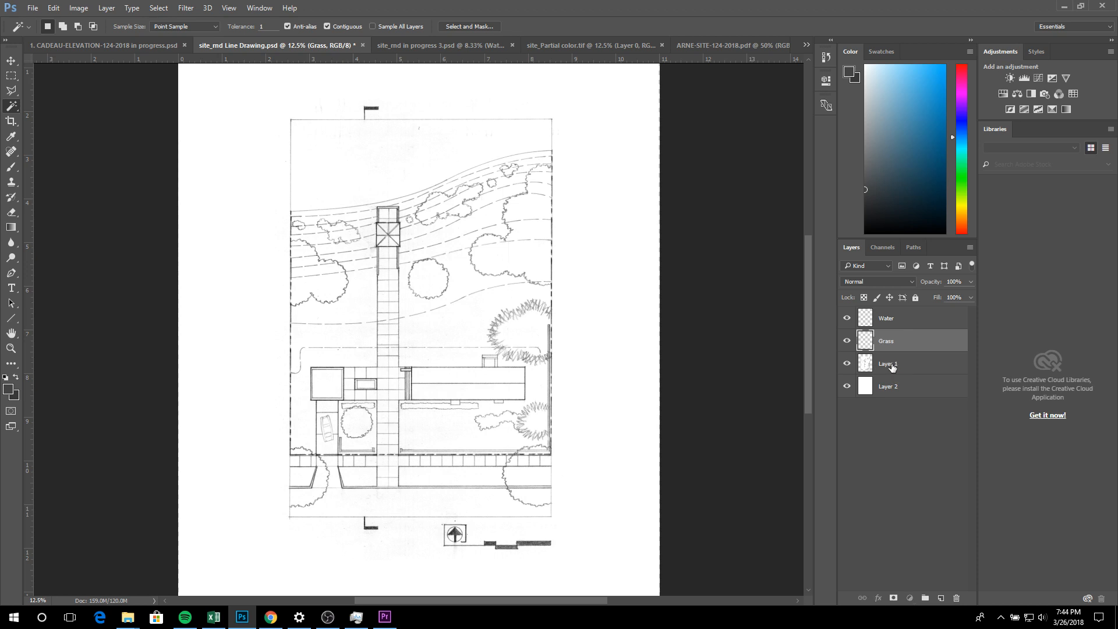
Move Layer 1 above the Water layer and rename it Line Drawing
drag(894, 367, 892, 308)
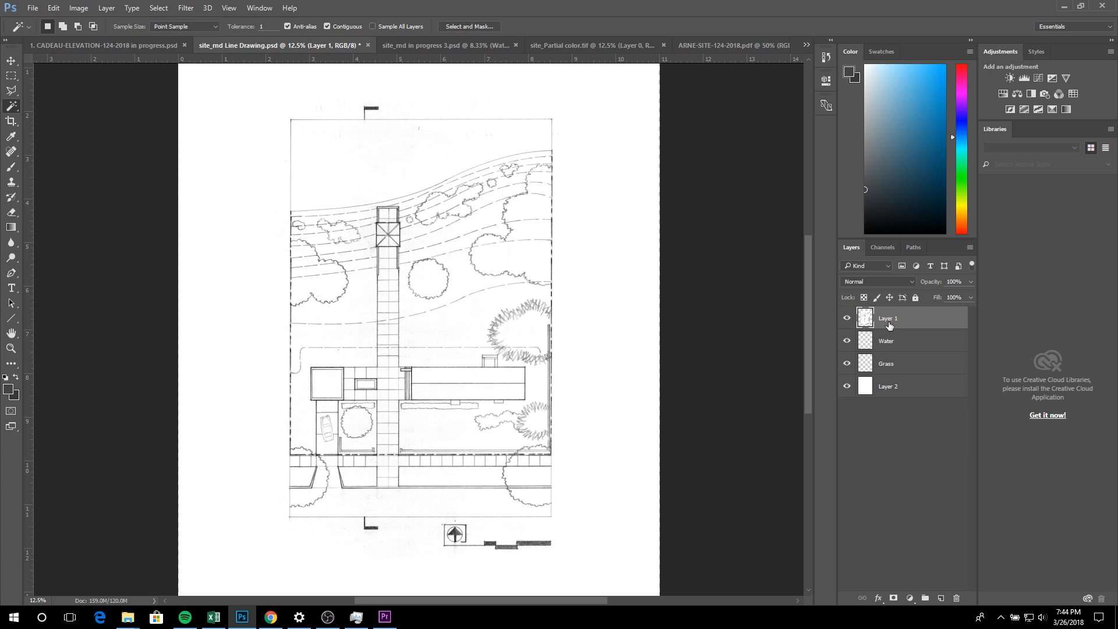
double_click(884, 319)
text(Line Drawing)
key(Return)
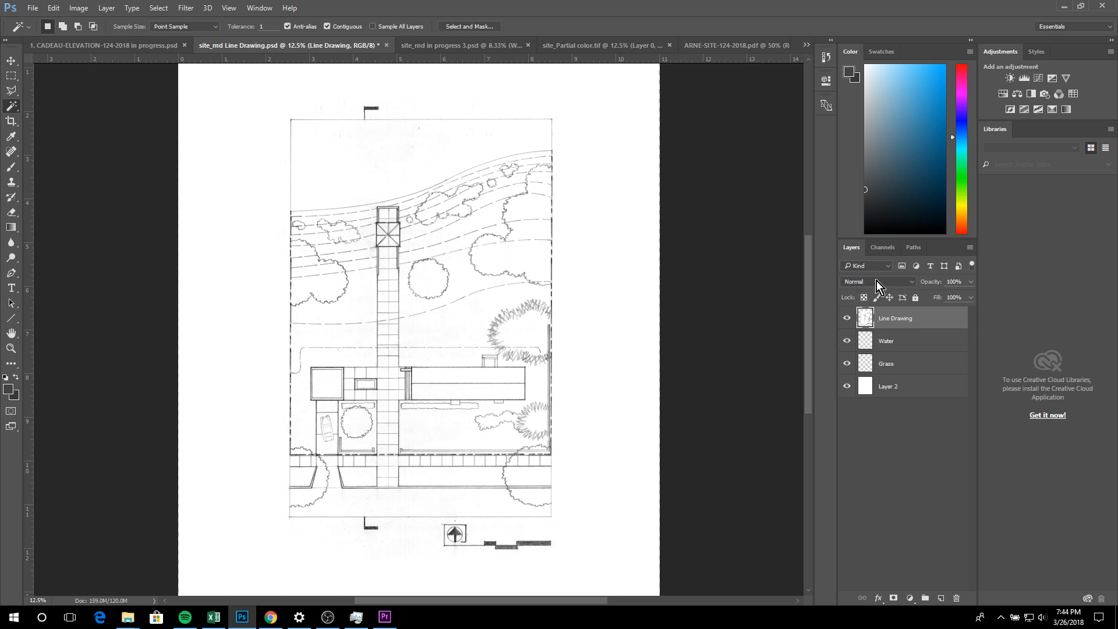
Set the Line Drawing layer's blend mode to Multiply, and make the Grass layer active
click(913, 284)
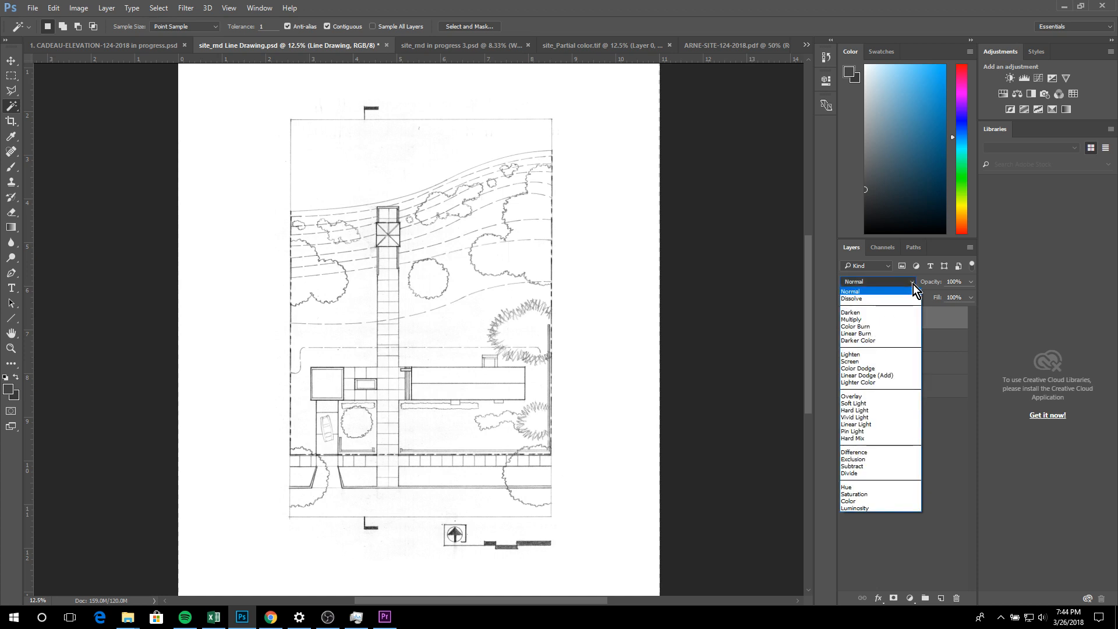
click(898, 319)
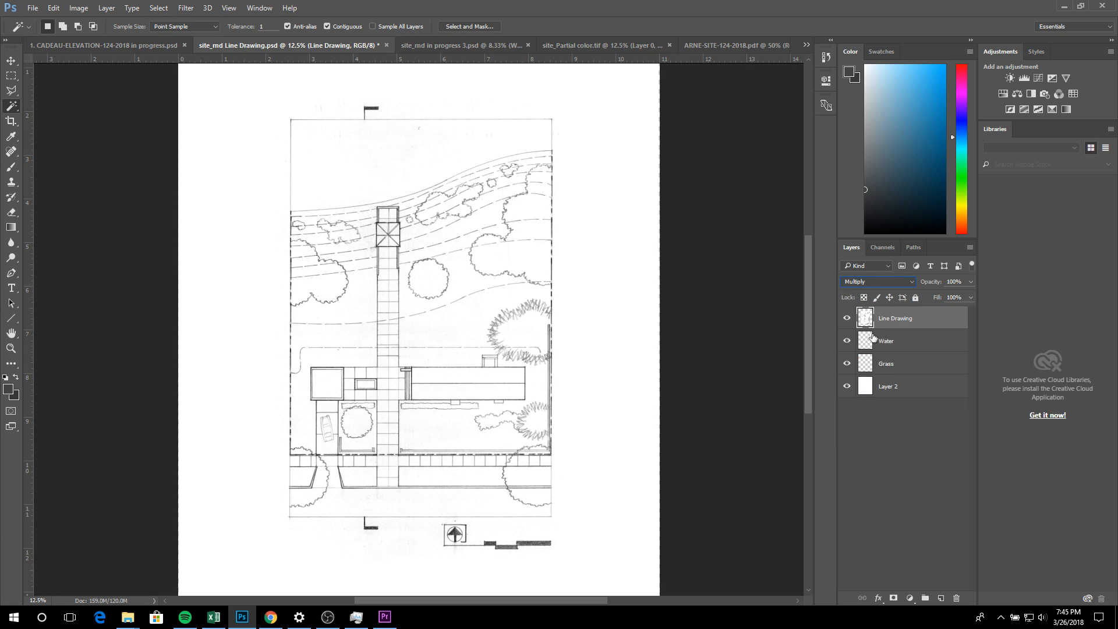
click(884, 370)
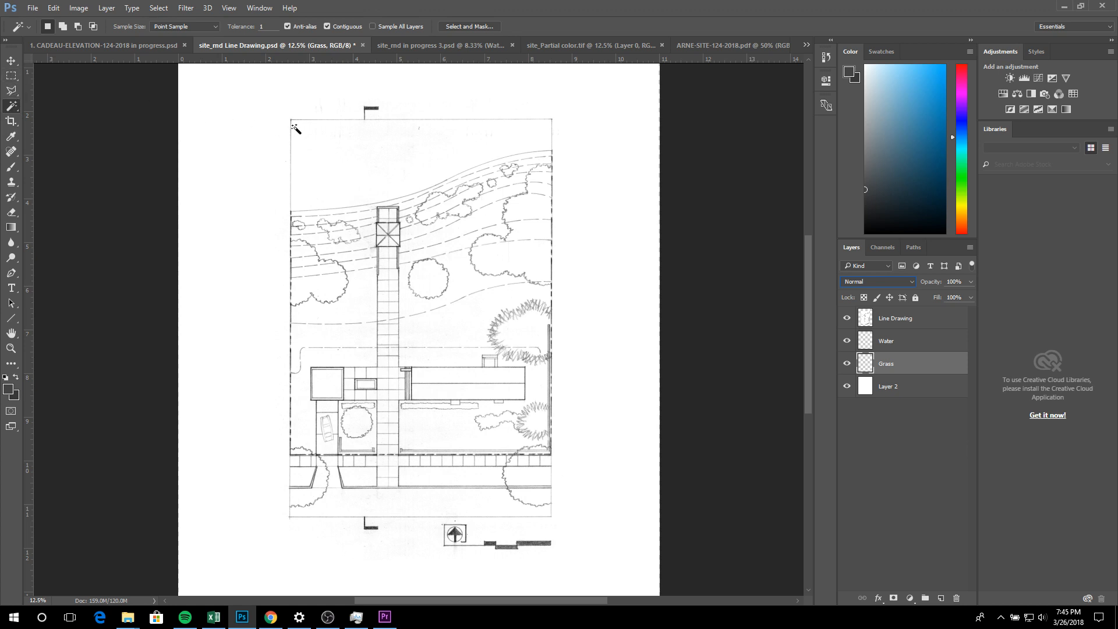
Make a test rectangular marquee selection near the plan's upper-left corner and add further overlapping rectangles to it
click(11, 77)
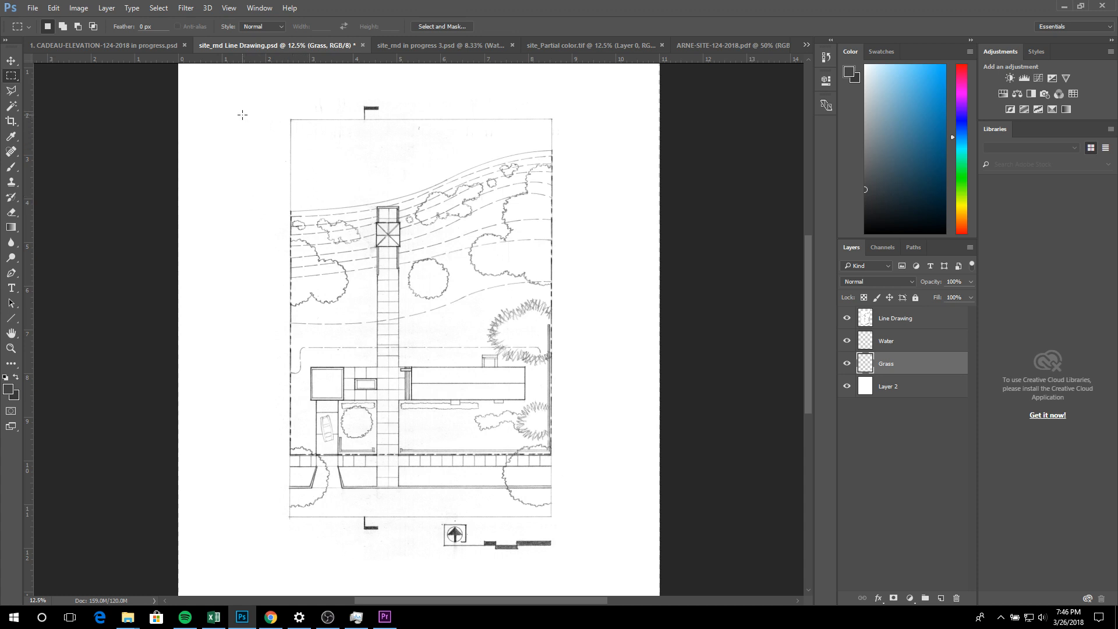
drag(242, 115, 336, 170)
key(shift)
click(61, 27)
drag(222, 154, 289, 197)
shift+drag(202, 136, 264, 164)
shift+drag(237, 119, 264, 145)
Subtract areas from the test selection and intersect it with another rectangle, ending in new selection mode
key(alt)
key(alt)
drag(233, 151, 253, 174)
drag(297, 204, 265, 185)
click(96, 26)
drag(317, 90, 246, 221)
click(47, 32)
Select the entire site plan with a rectangular marquee from the upper-left to the lower-right corner of its border line
key(ctrl+plus)
key(ctrl+plus)
key(ctrl+plus)
key(ctrl+plus)
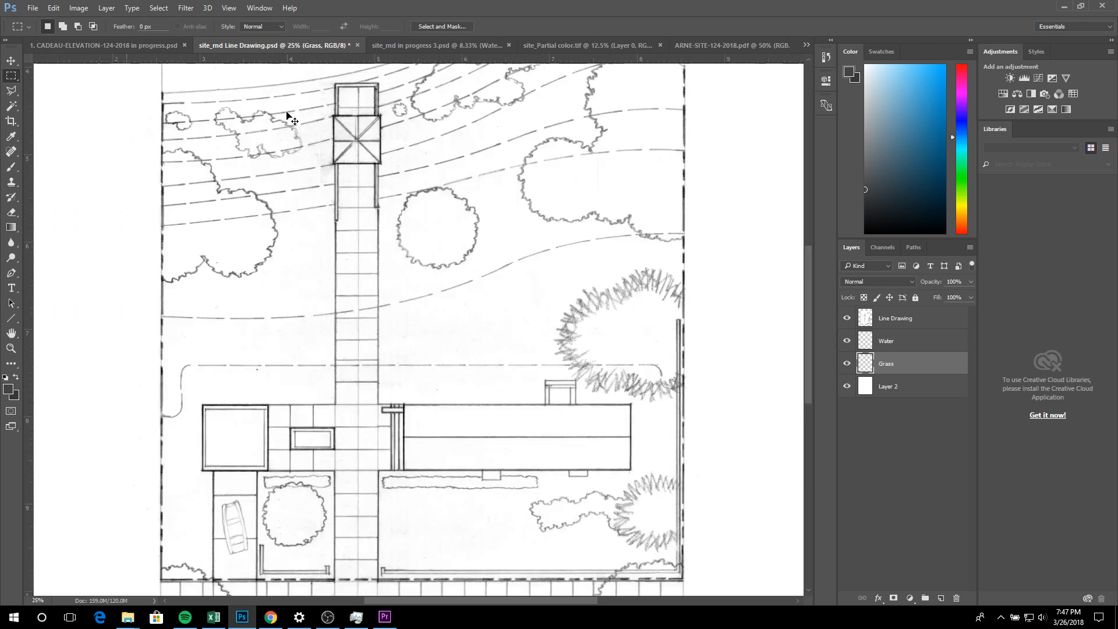
scroll(370, 264, up, 2)
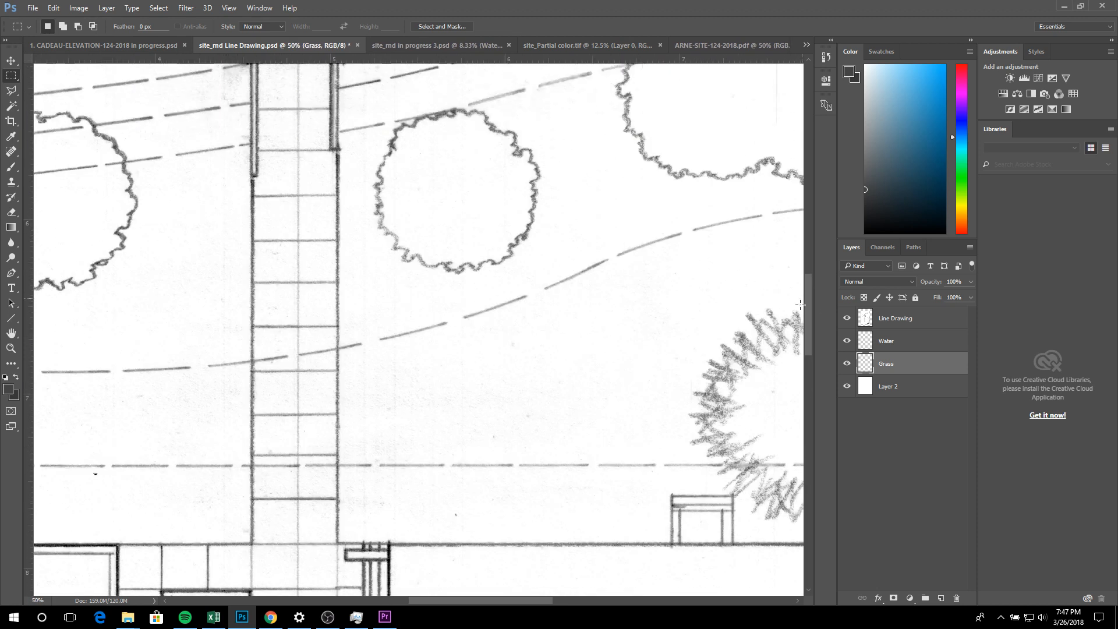
drag(808, 308, 791, 191)
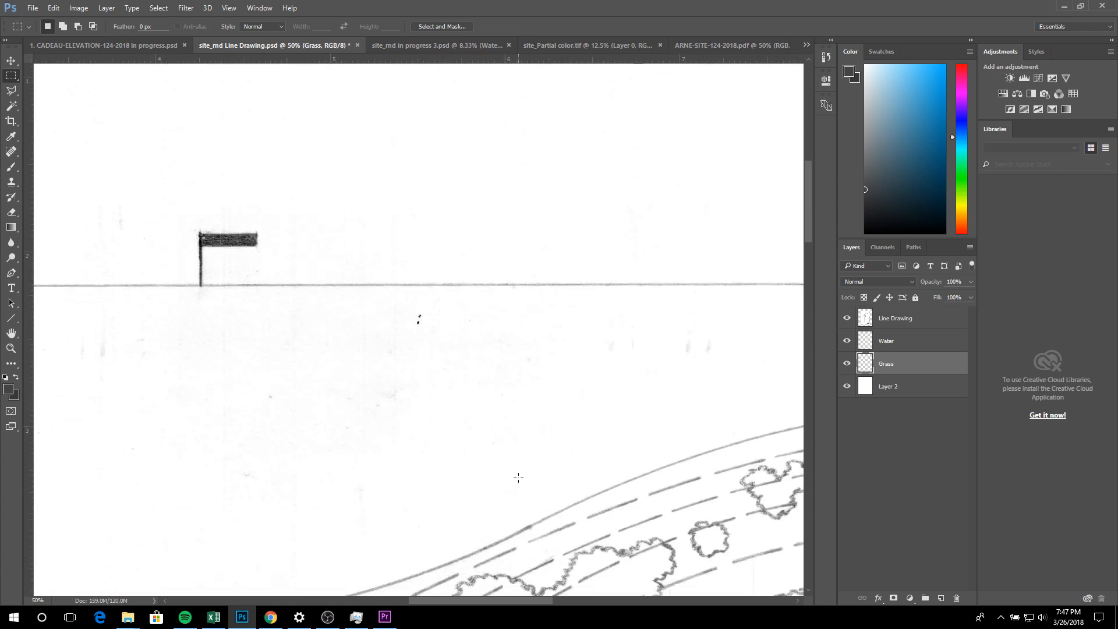
drag(431, 602, 353, 600)
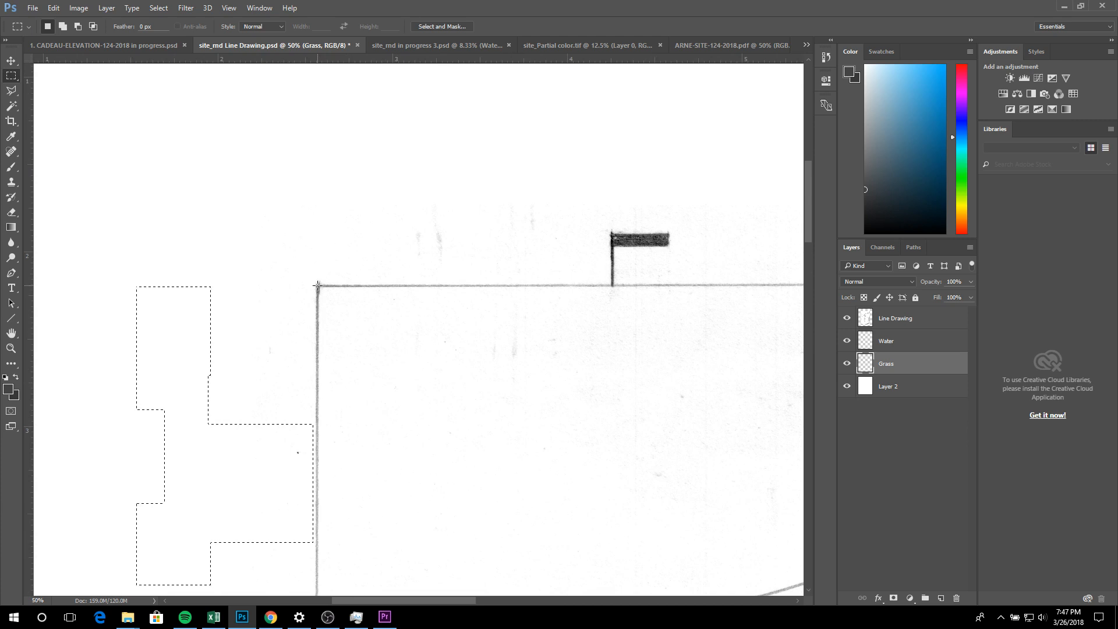
mouse_move(318, 286)
mouse_down()
mouse_move(340, 304)
mouse_move(418, 497)
mouse_move(479, 543)
mouse_move(541, 497)
mouse_move(481, 305)
mouse_move(751, 334)
mouse_move(398, 315)
mouse_move(356, 426)
mouse_move(328, 566)
mouse_move(323, 446)
mouse_move(661, 452)
mouse_move(802, 504)
mouse_move(832, 585)
mouse_move(536, 450)
mouse_move(537, 281)
mouse_move(548, 619)
mouse_move(533, 507)
mouse_up()
drag(553, 601, 389, 596)
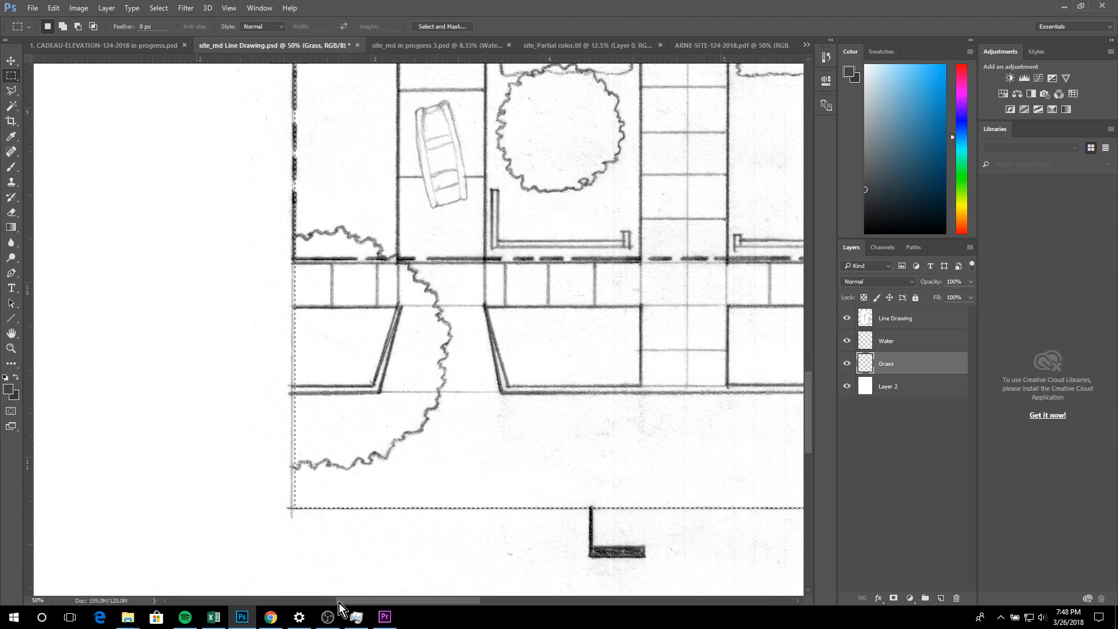
drag(339, 602, 319, 573)
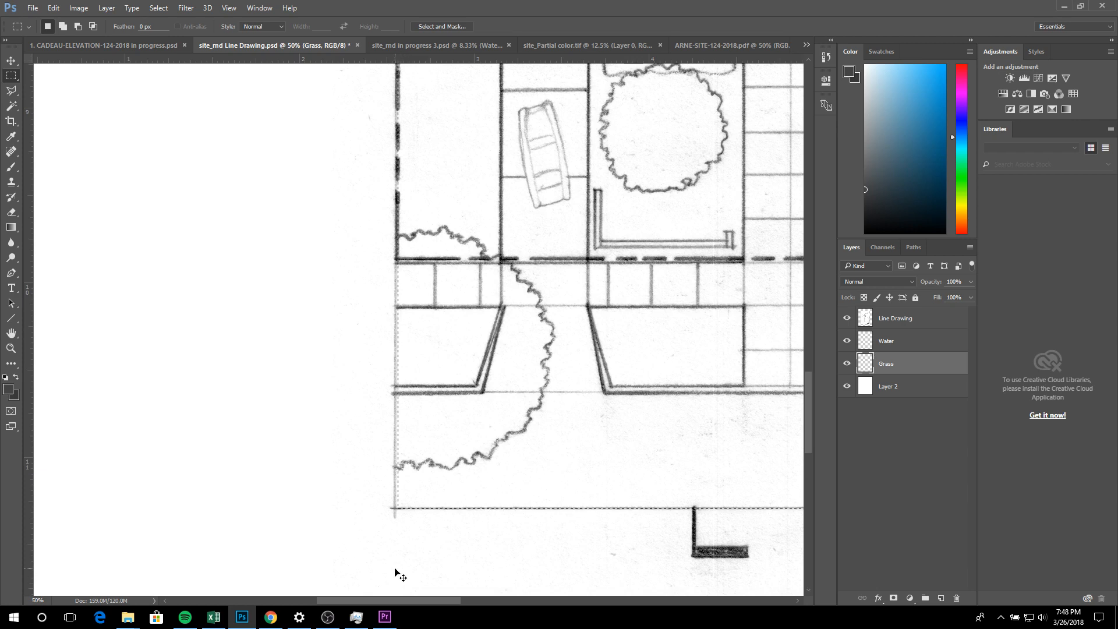
scroll(395, 575, down, 5)
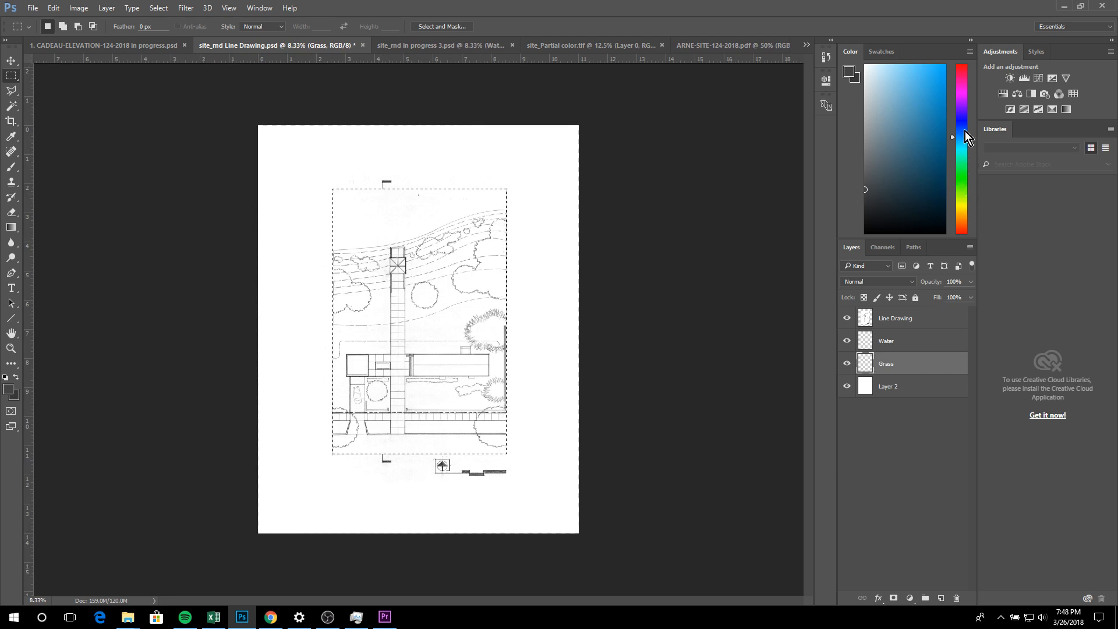
Fill the selected site plan area on the Grass layer with the dark green swatch using the Paint Bucket tool
click(879, 51)
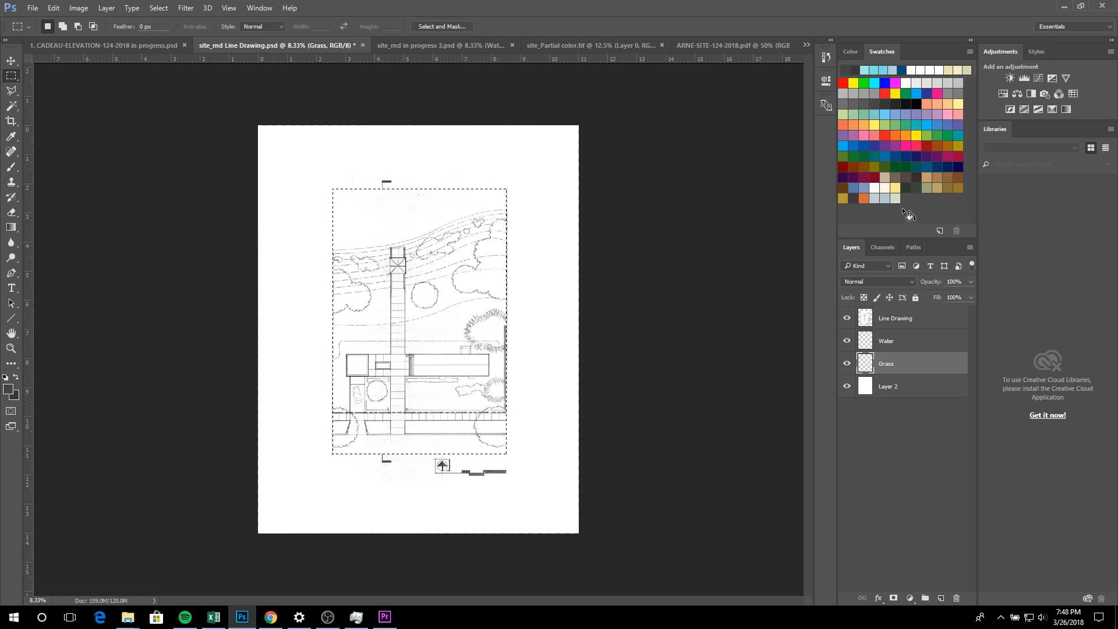
click(923, 183)
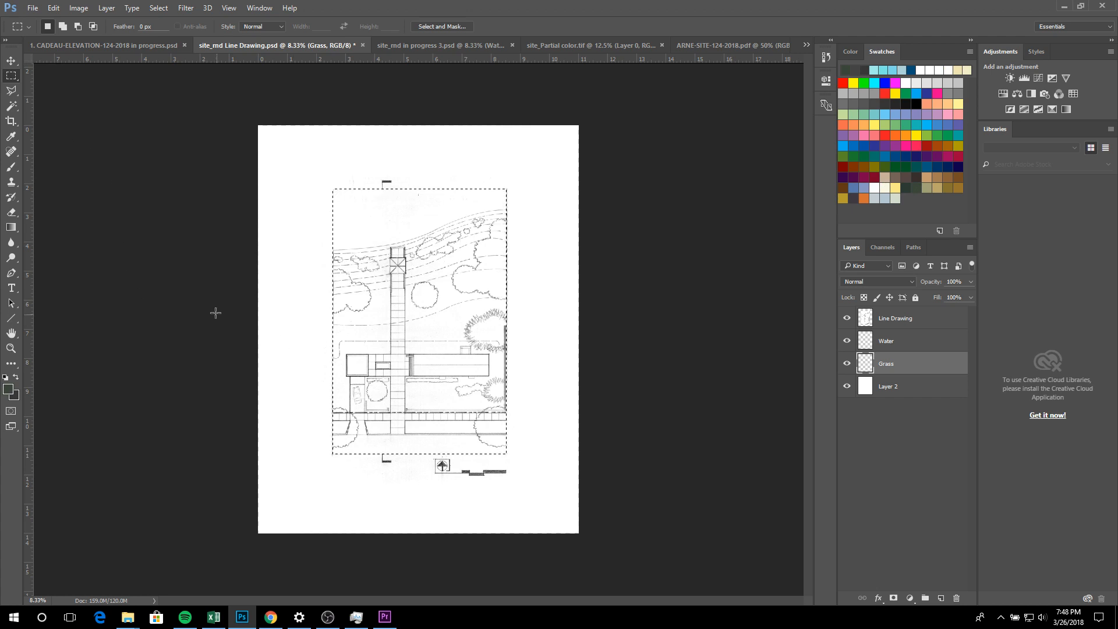
click(13, 233)
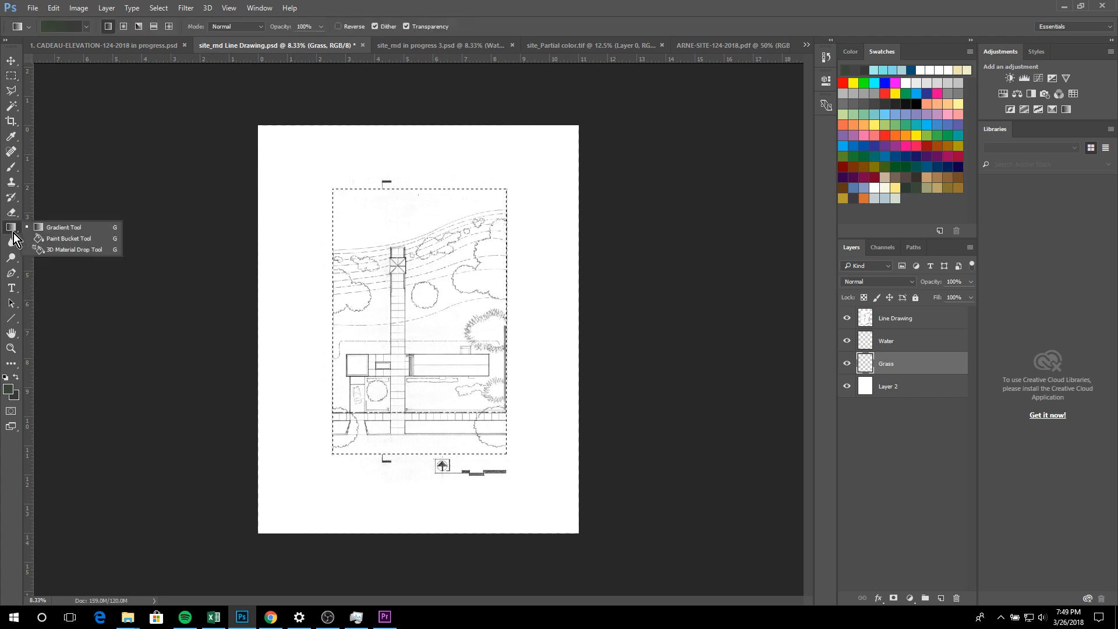
click(192, 240)
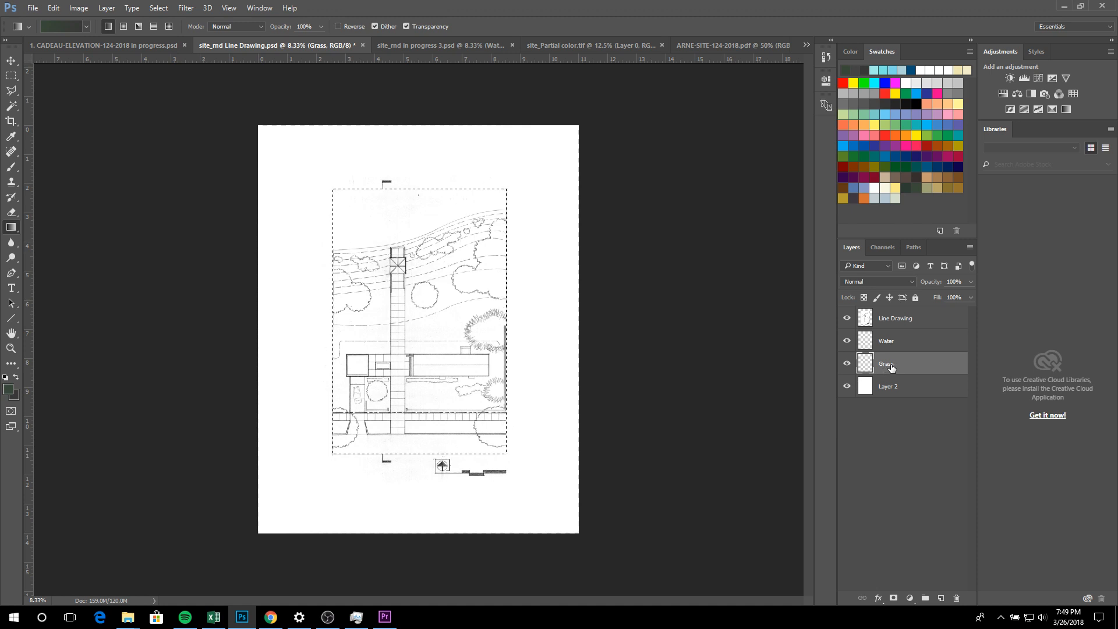
right_click(12, 230)
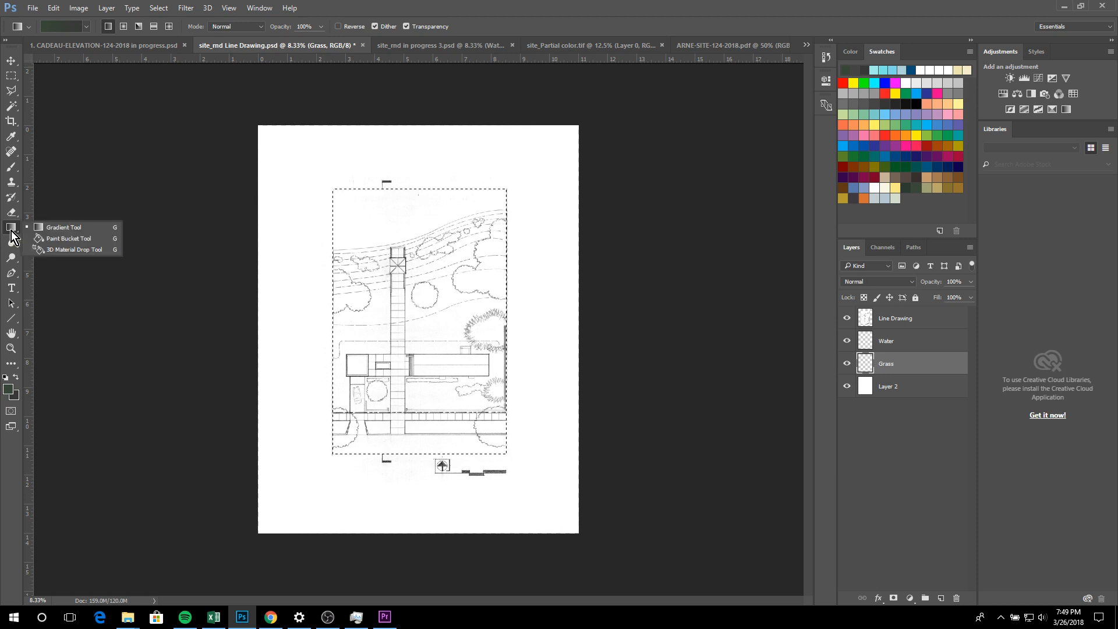
click(89, 239)
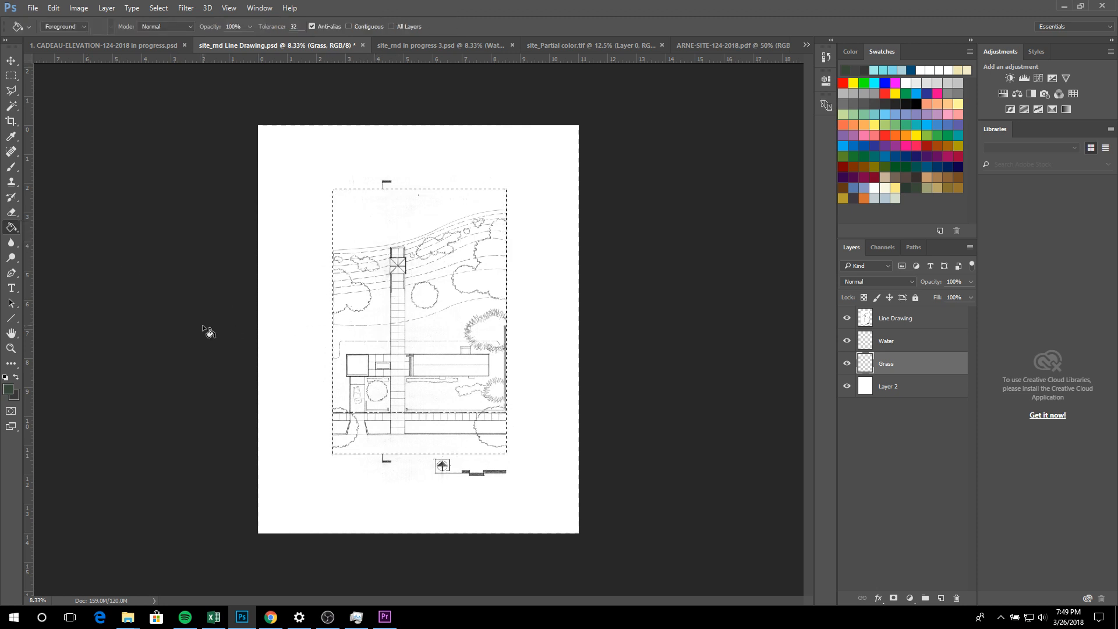
click(848, 53)
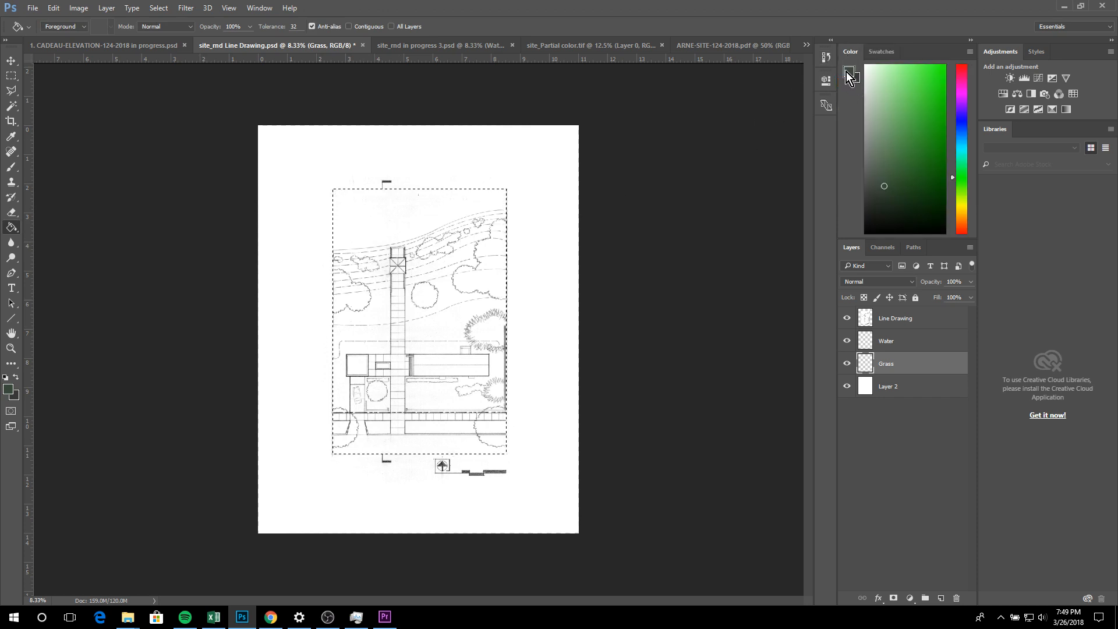
click(880, 52)
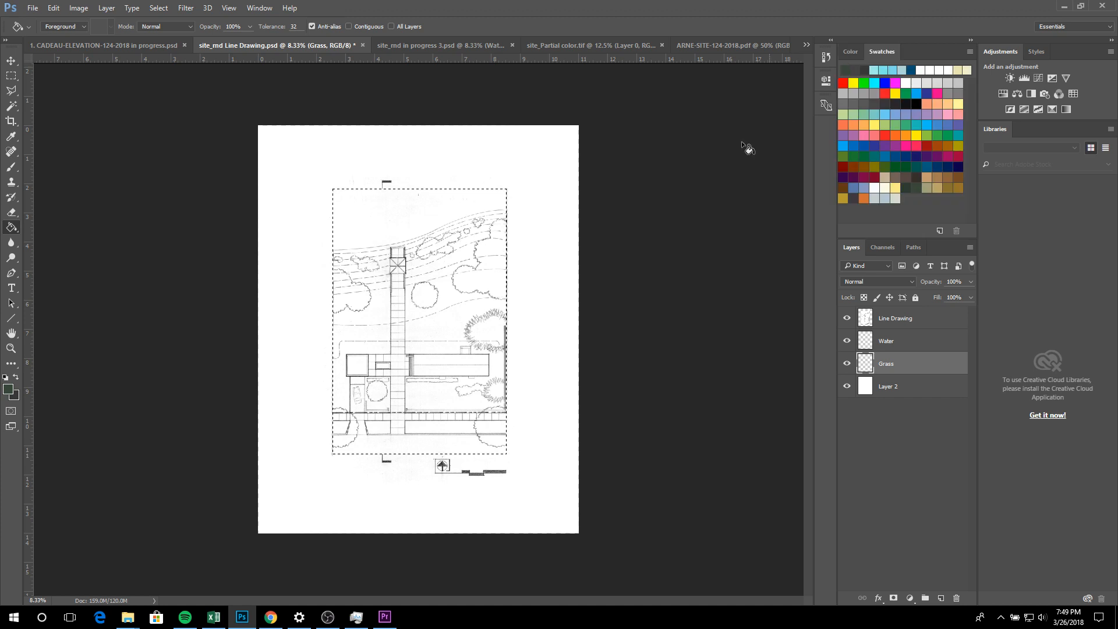
click(441, 330)
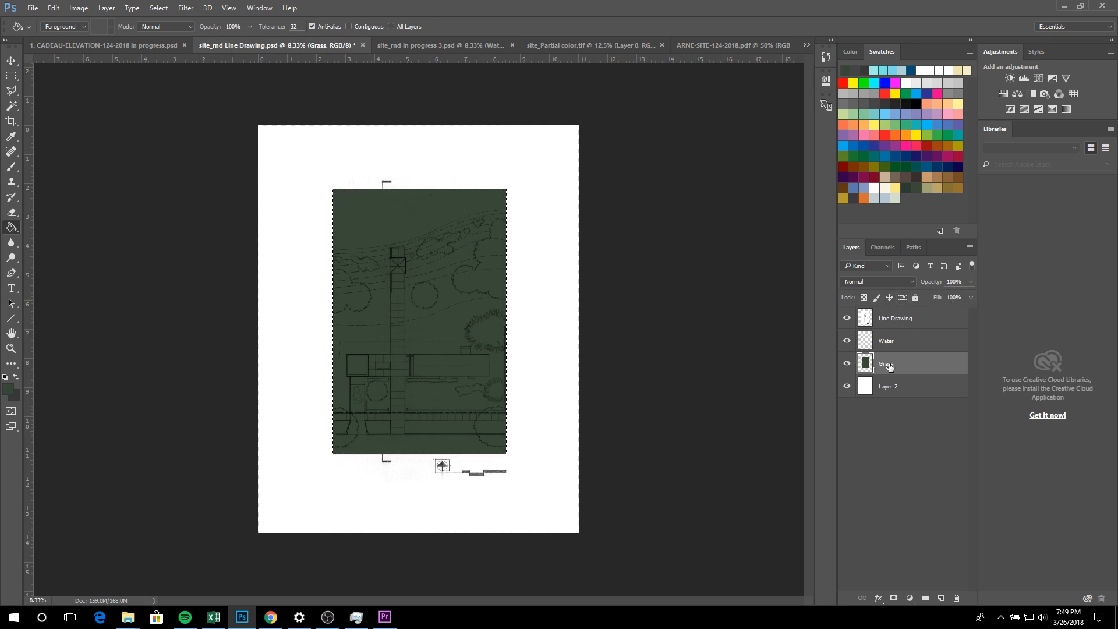
Lower the Grass layer's opacity to 54%, keeping dark green as the fill color
click(970, 283)
mouse_move(924, 294)
mouse_down()
mouse_move(913, 294)
mouse_move(934, 298)
mouse_up()
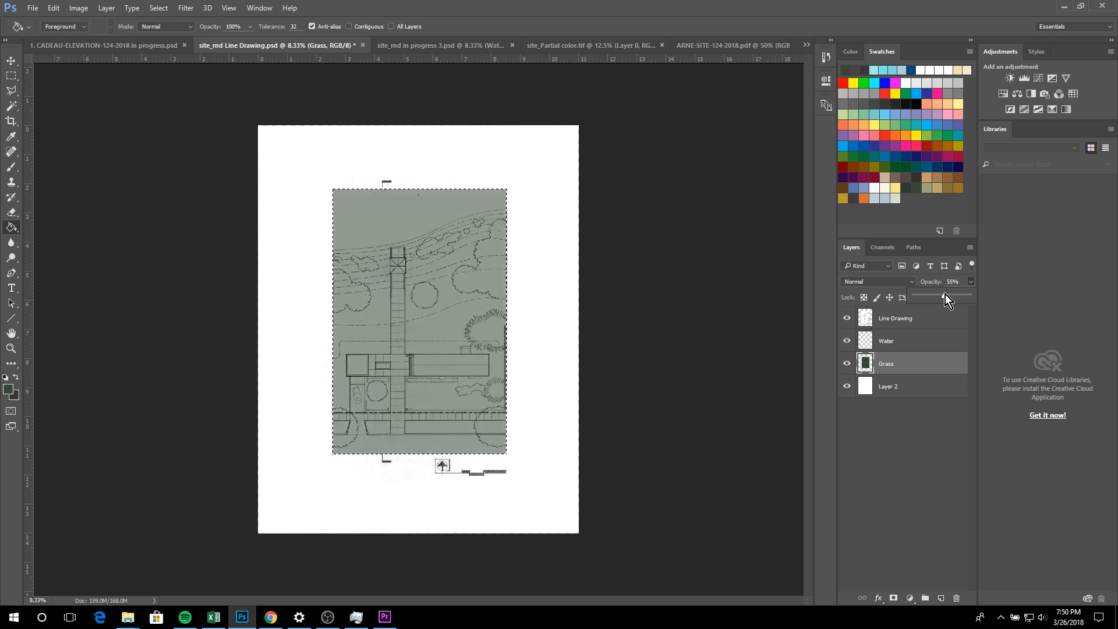
drag(946, 295, 946, 295)
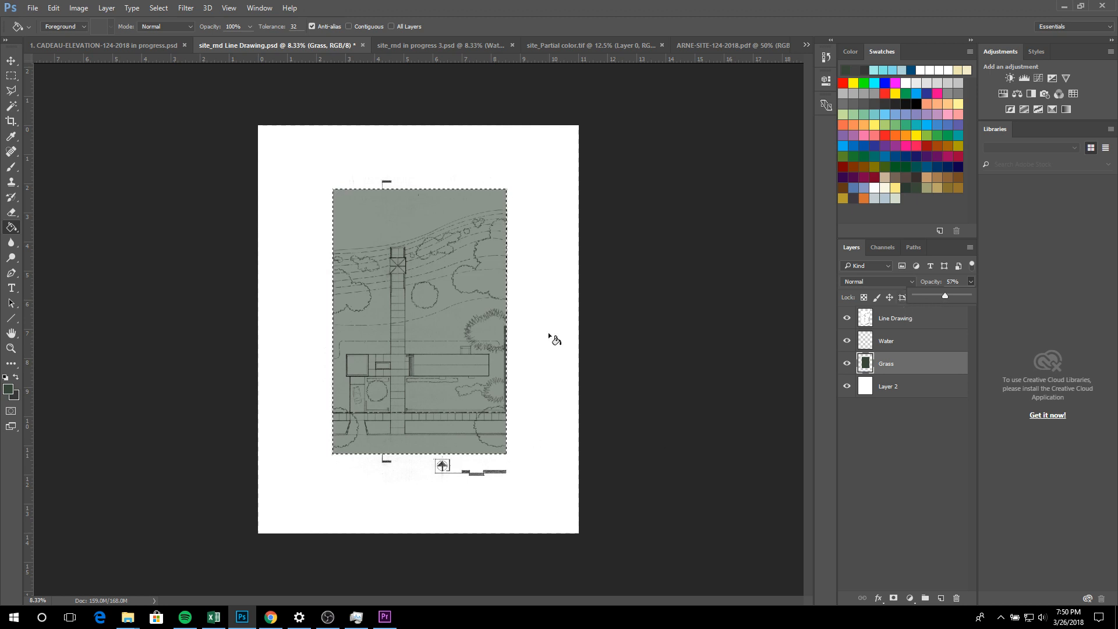
click(915, 187)
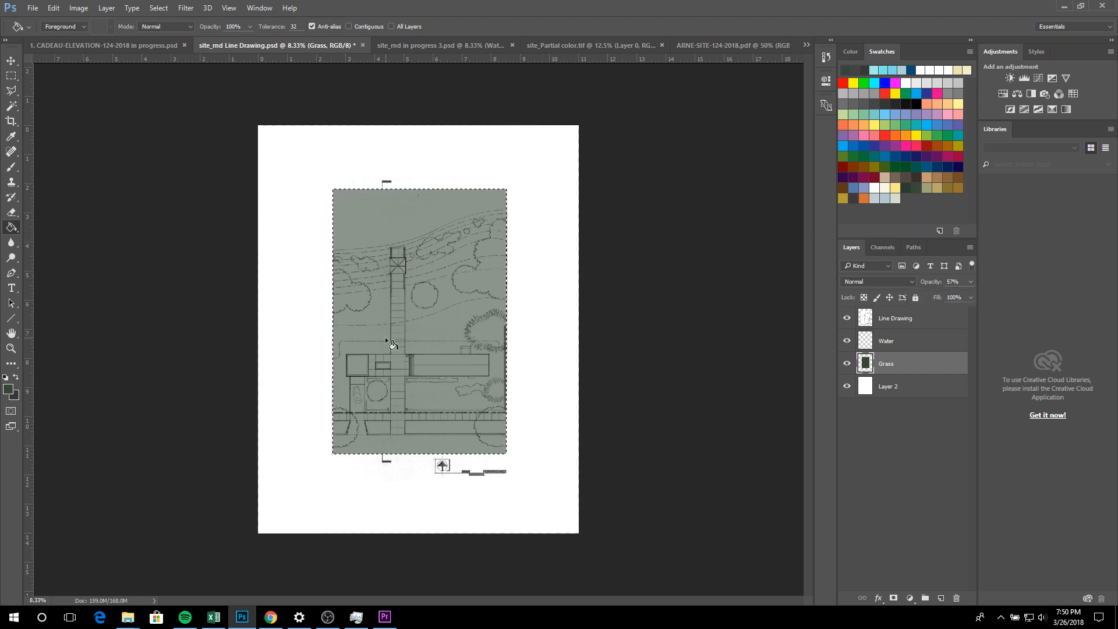
click(443, 323)
click(972, 282)
mouse_move(948, 296)
mouse_down()
mouse_move(976, 296)
mouse_move(944, 296)
mouse_up()
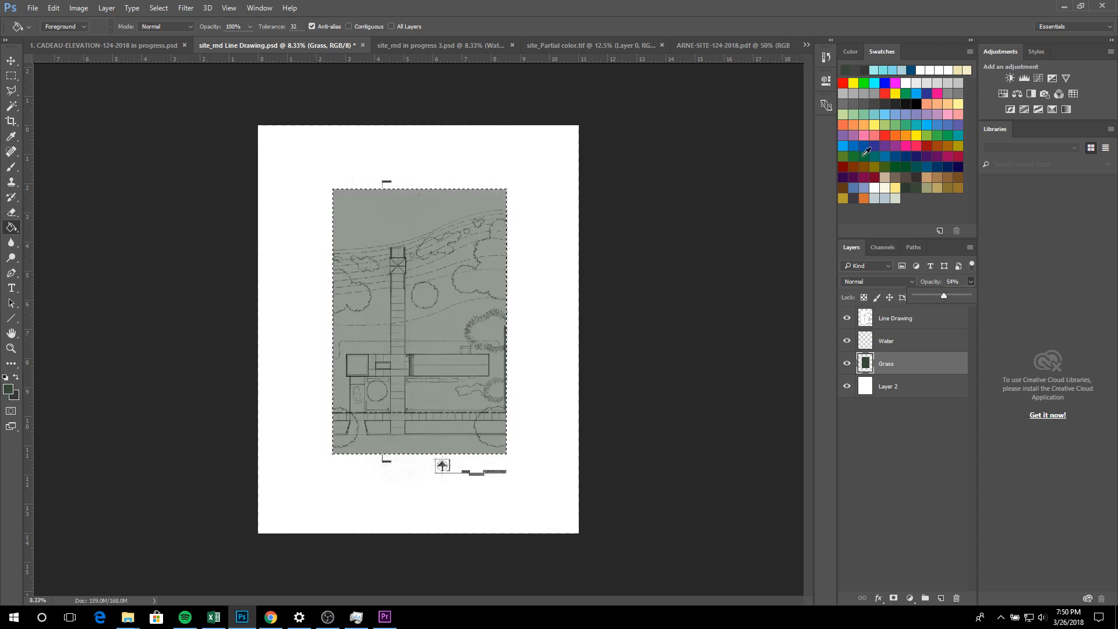
Try a khaki fill on the Grass layer's selected area, and refill it with the dark green swatch
click(937, 186)
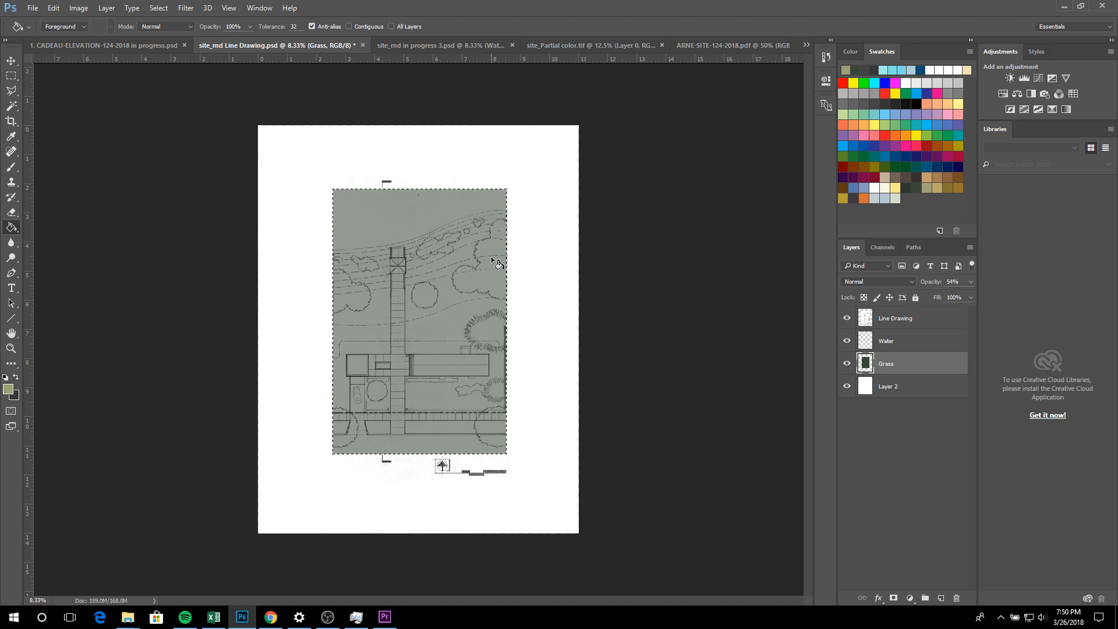
click(432, 262)
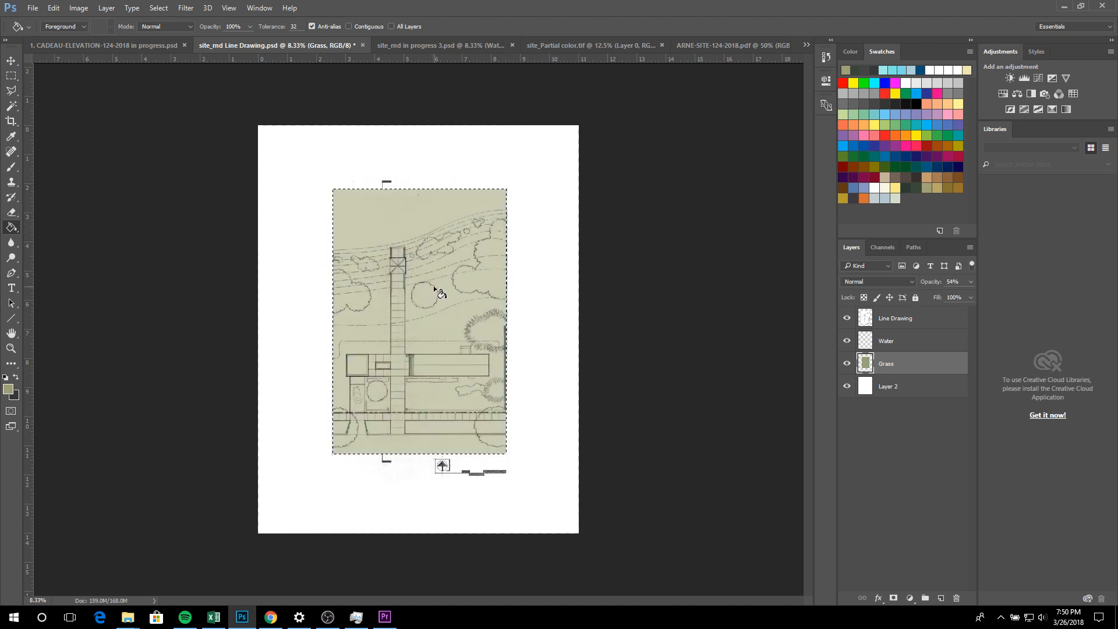
click(919, 191)
click(470, 303)
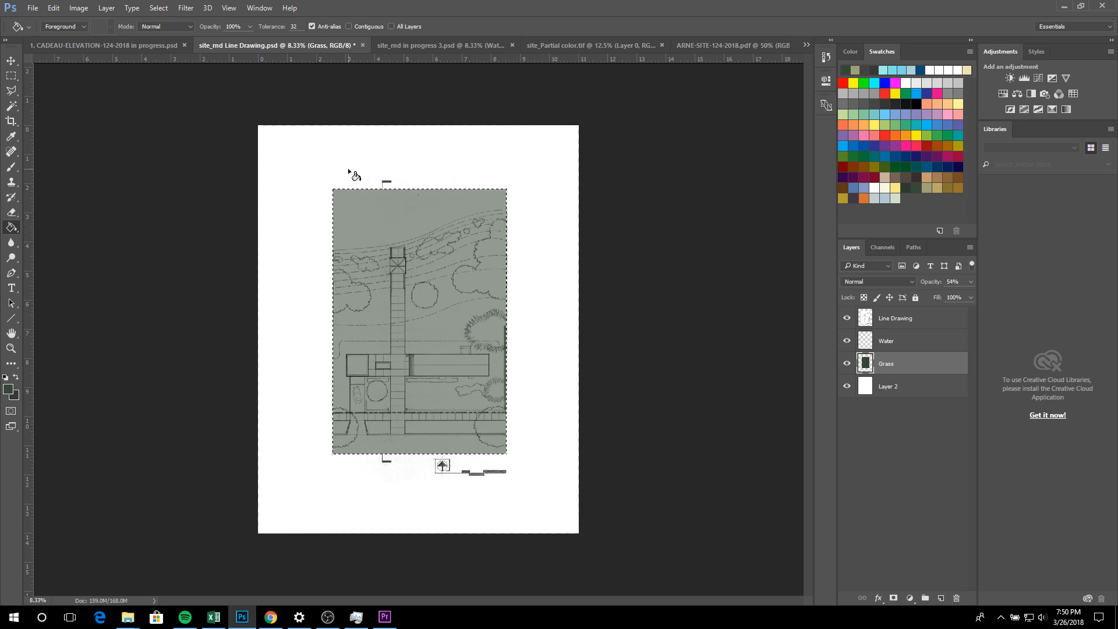
Activate the Gradient tool and set the background color to the khaki swatch, with dark green as the foreground
click(13, 230)
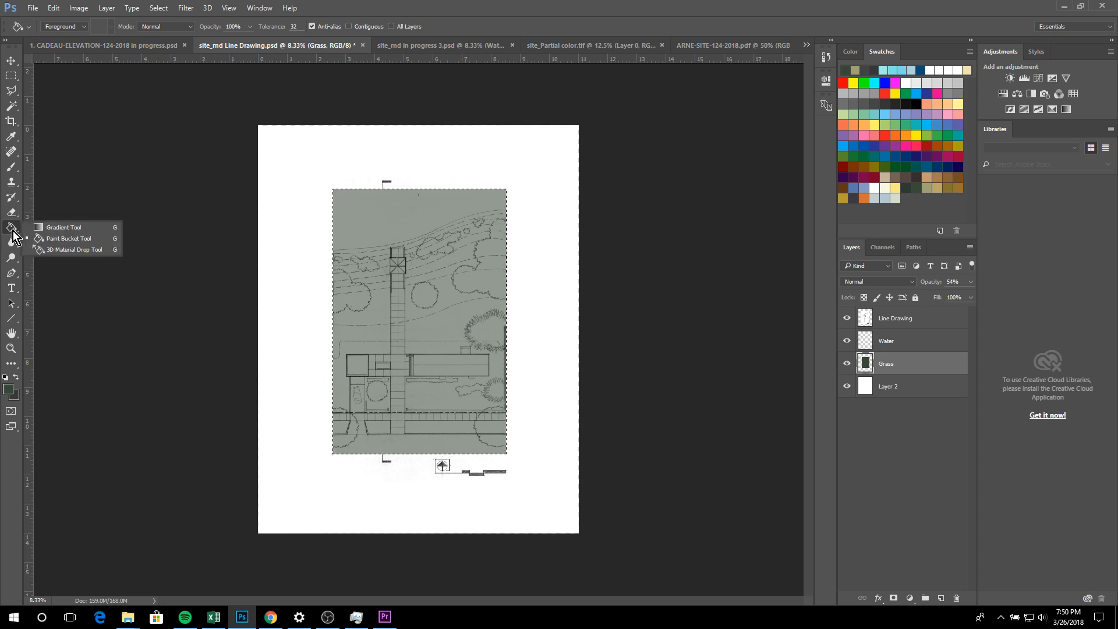
click(99, 227)
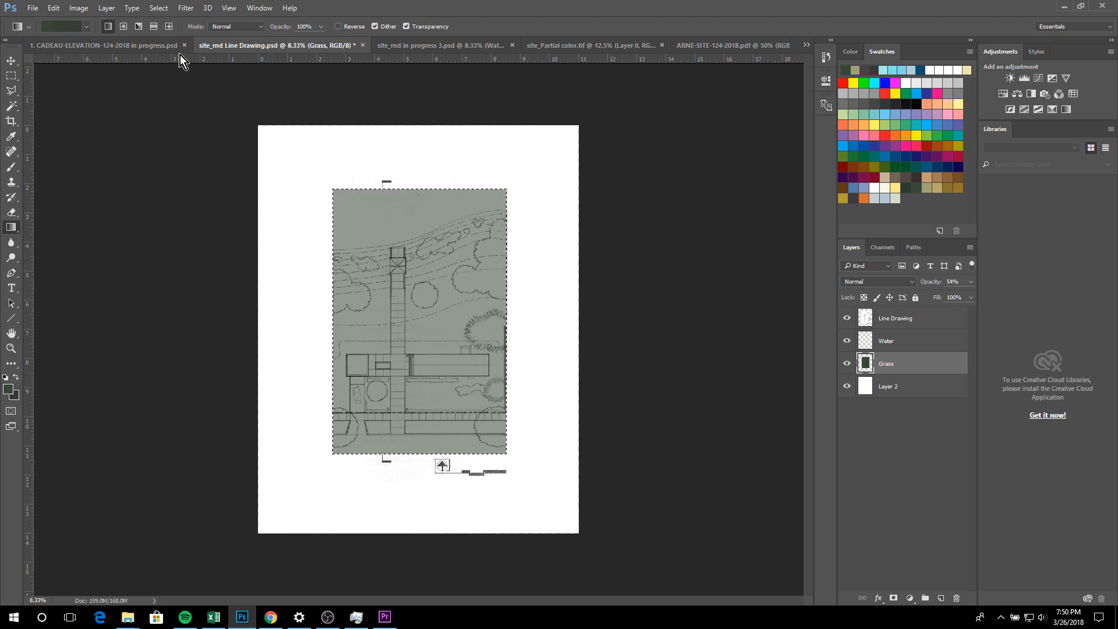
click(853, 51)
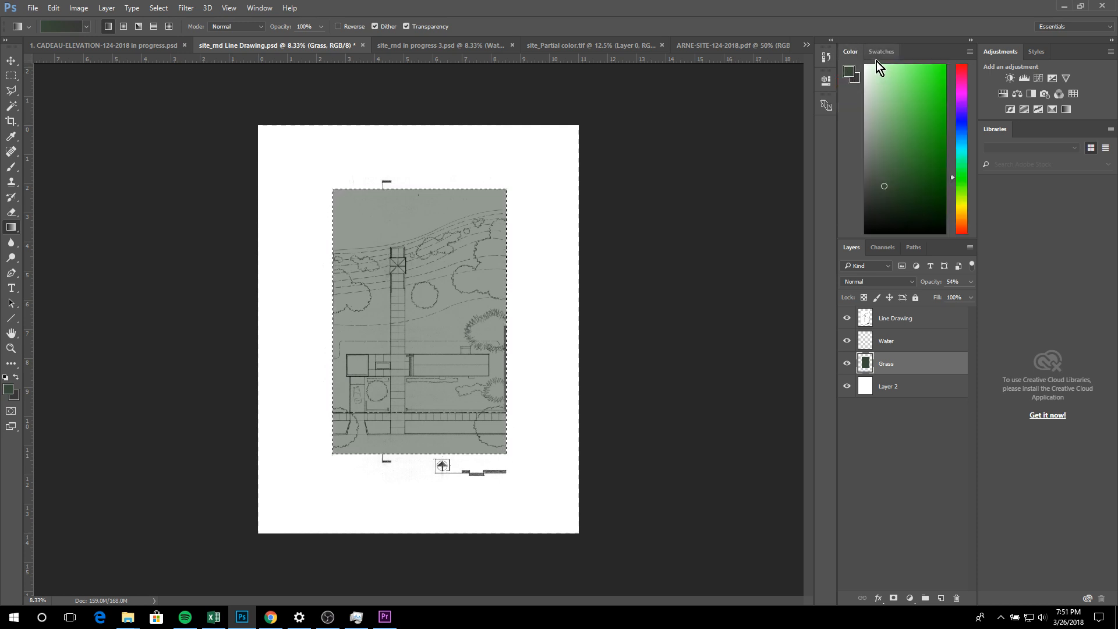
click(878, 52)
click(853, 53)
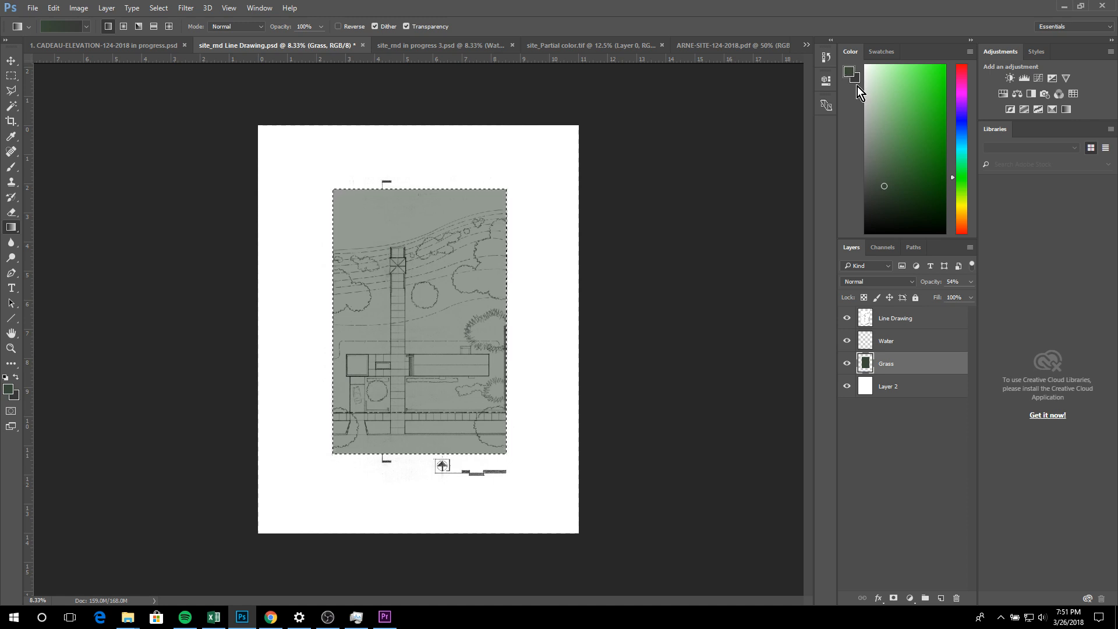
click(857, 80)
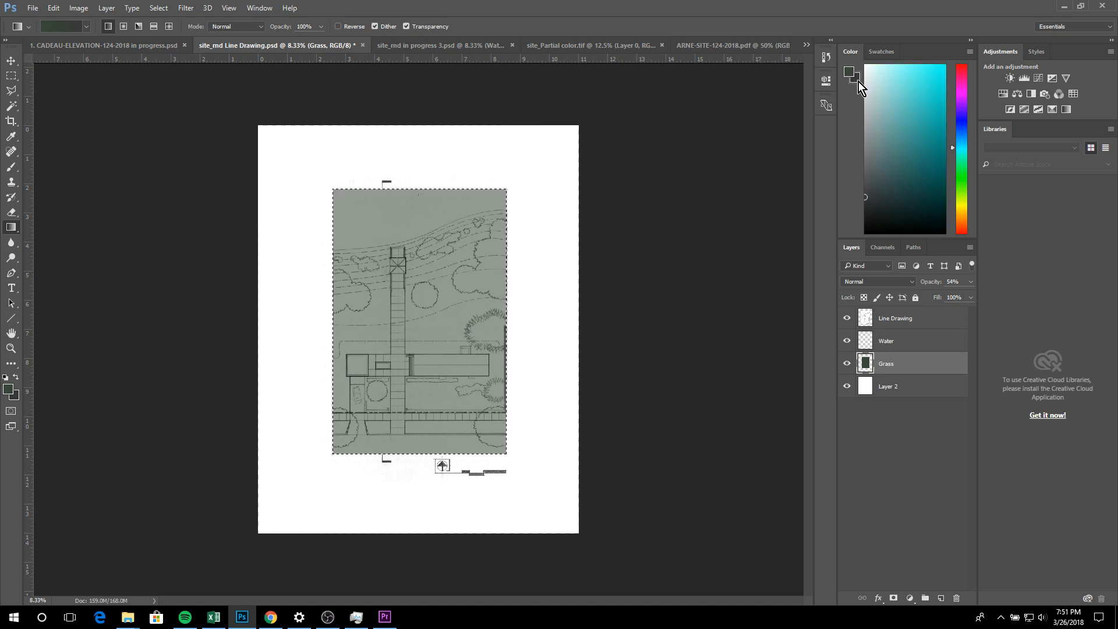
click(877, 55)
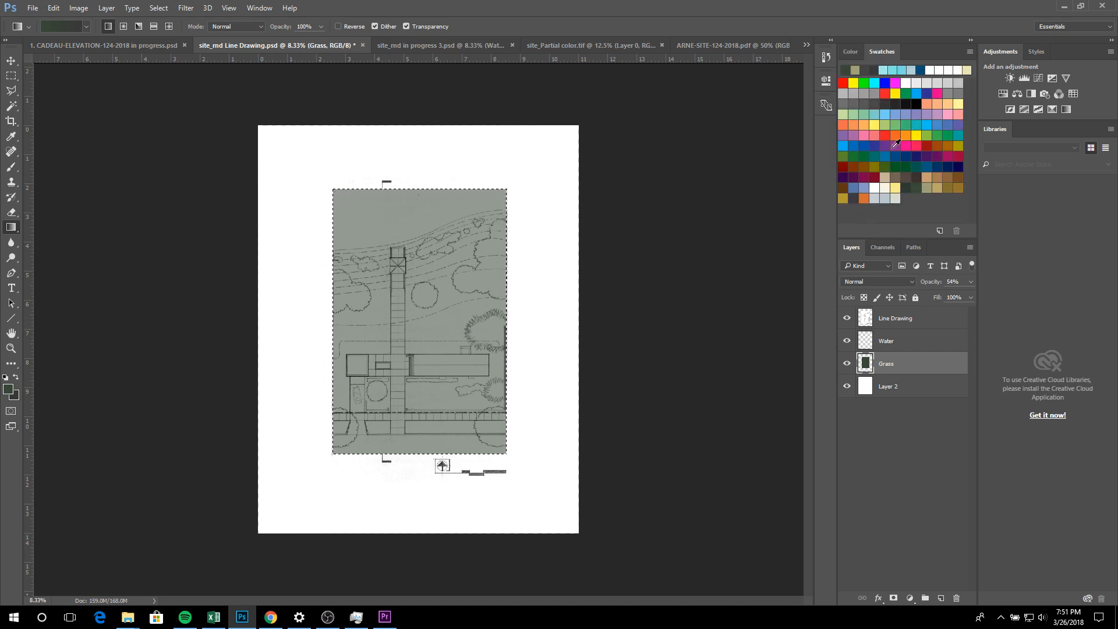
ctrl+click(927, 185)
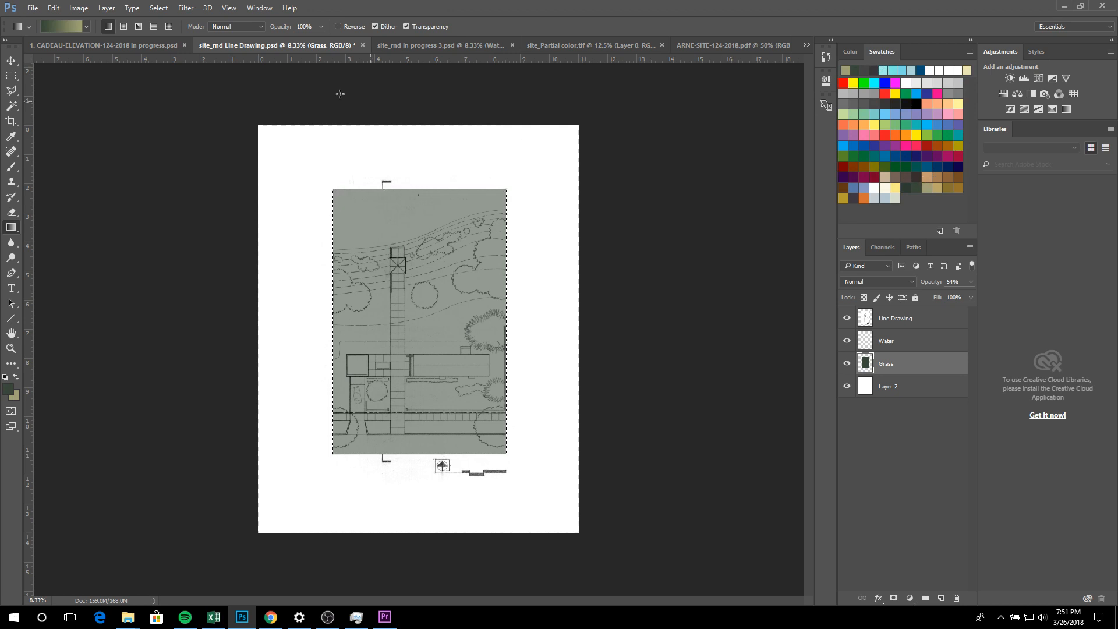
Choose the dark green to khaki gradient preset and apply it across the Grass selection from the plan's lower edge up past its upper edge
click(85, 29)
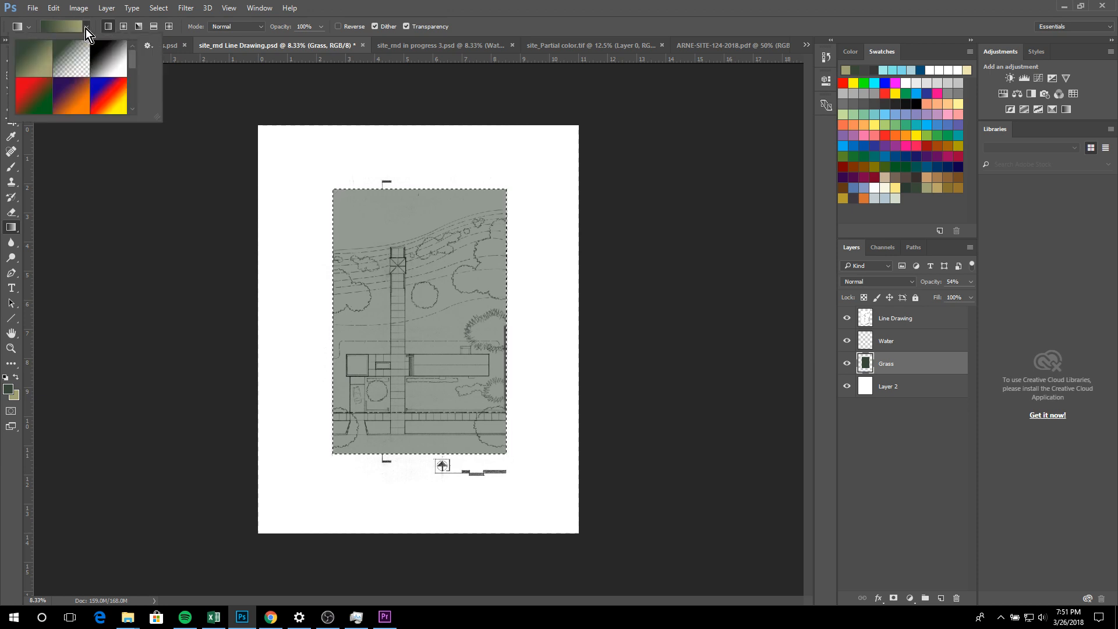
click(38, 62)
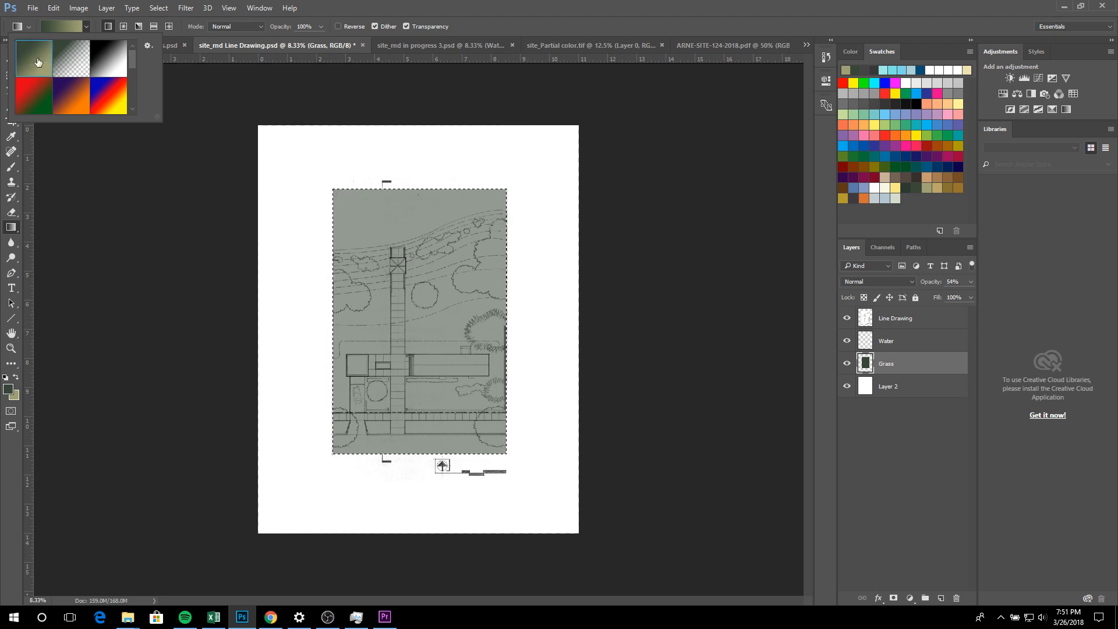
click(706, 17)
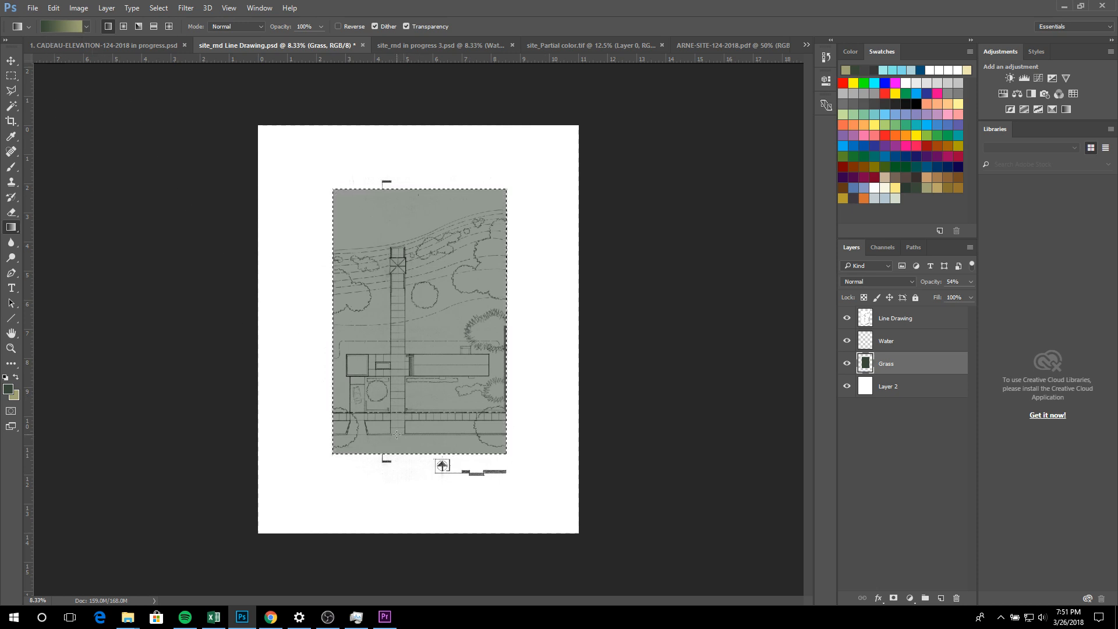
drag(397, 434, 409, 189)
drag(340, 184, 398, 158)
mouse_move(400, 154)
mouse_down()
mouse_move(405, 279)
mouse_move(400, 138)
mouse_move(406, 428)
mouse_move(398, 149)
mouse_up()
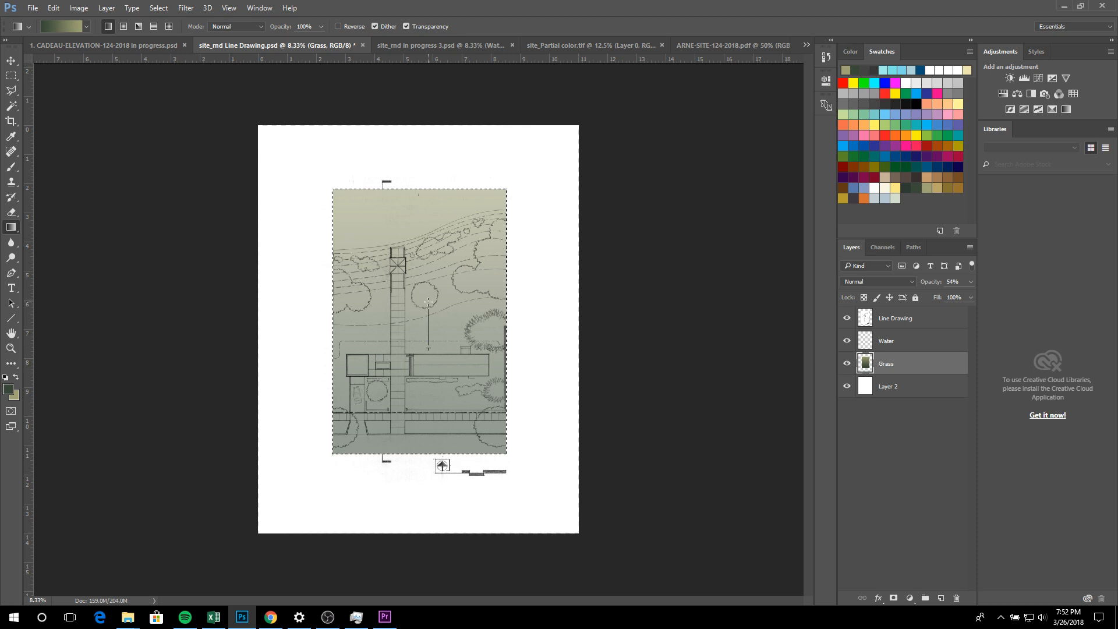
Redraw the Grass gradient with different lengths and directions, ending with dark green at the plan's lower edge and khaki at the upper edge
drag(428, 302, 428, 302)
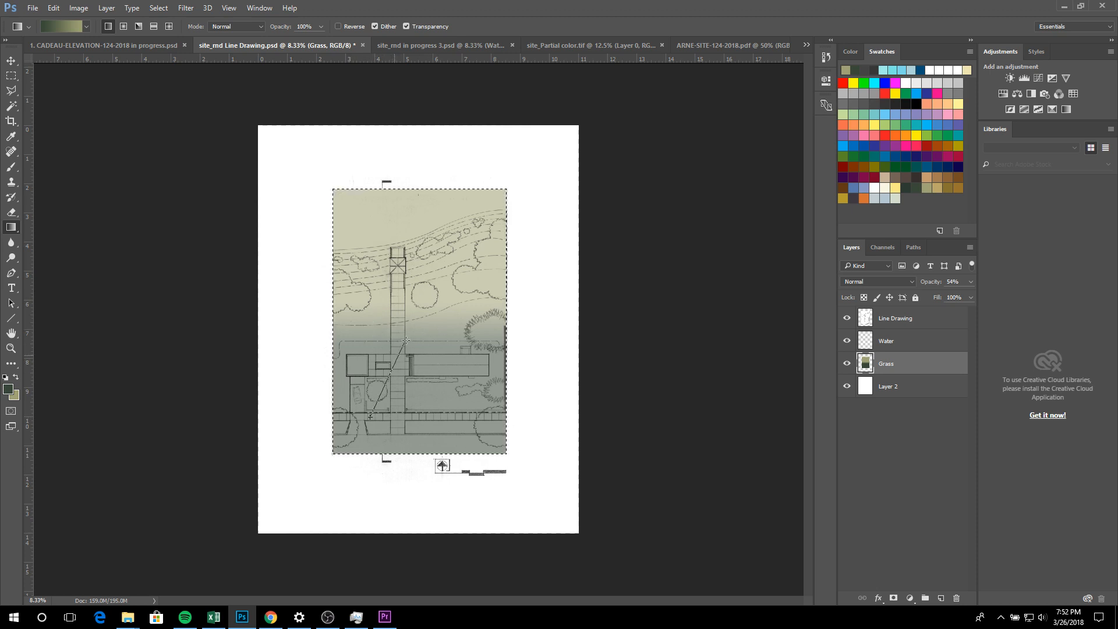
drag(472, 259, 471, 259)
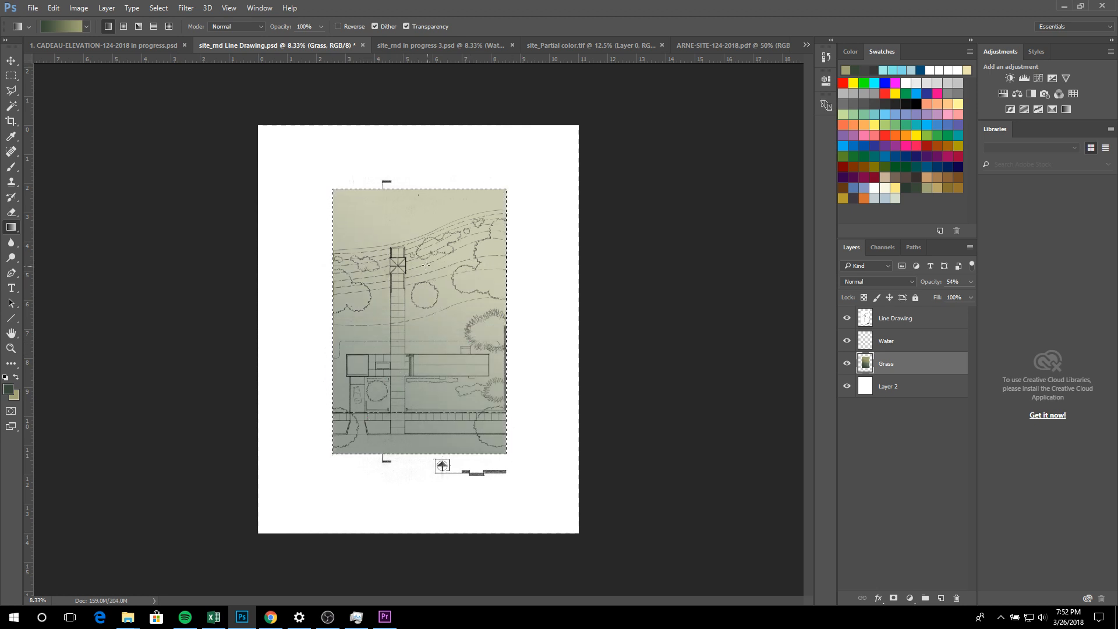
drag(372, 356, 372, 356)
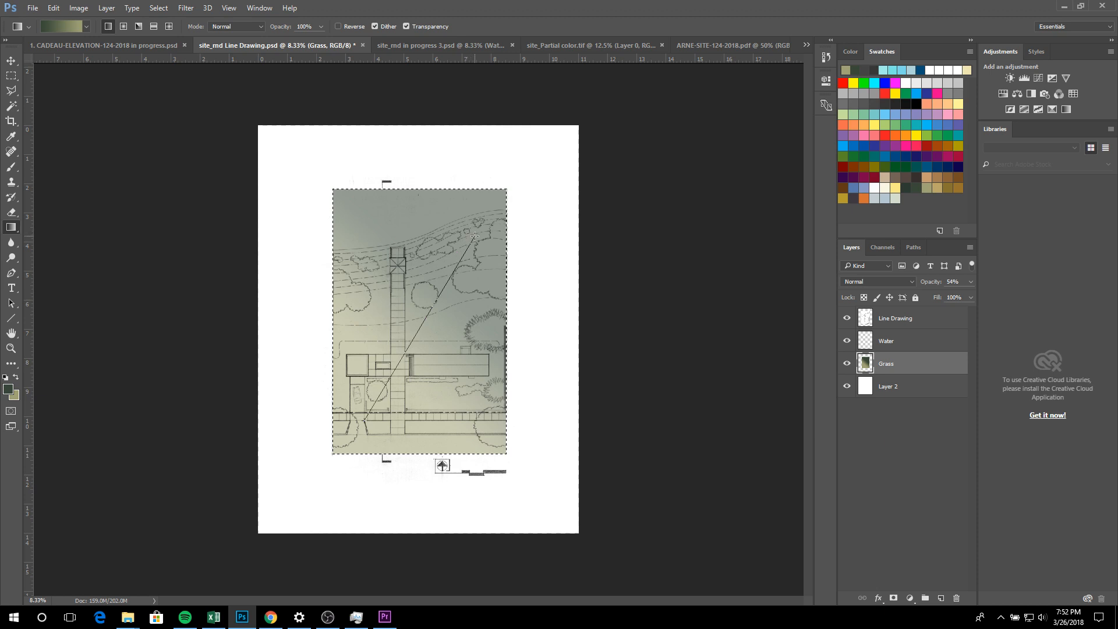
drag(474, 235, 446, 265)
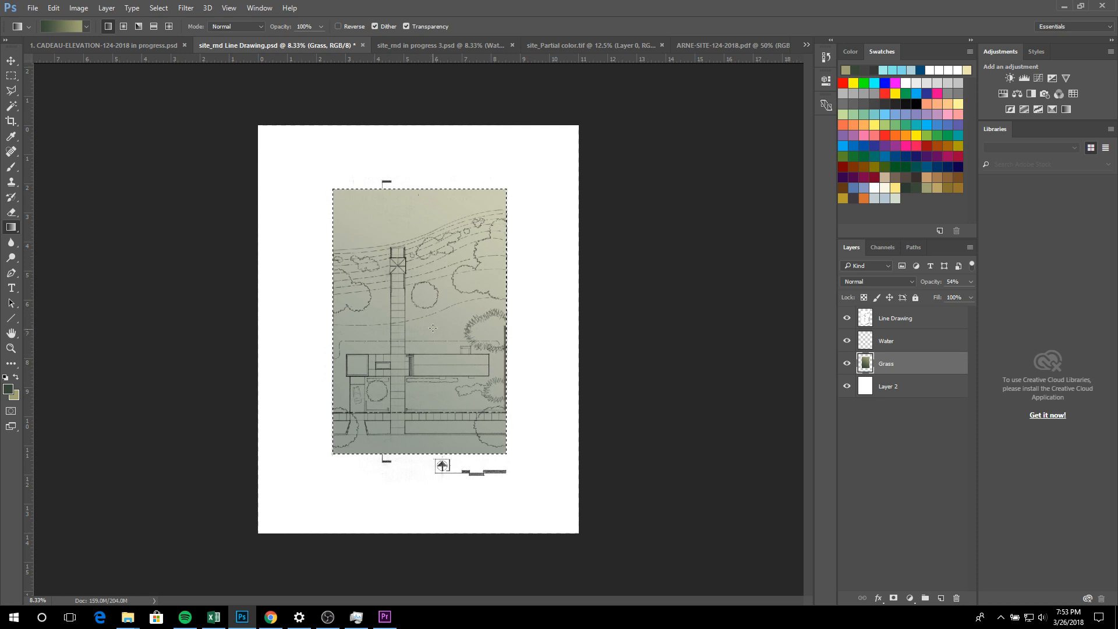
Make the Water layer active and deselect the site plan area
click(897, 341)
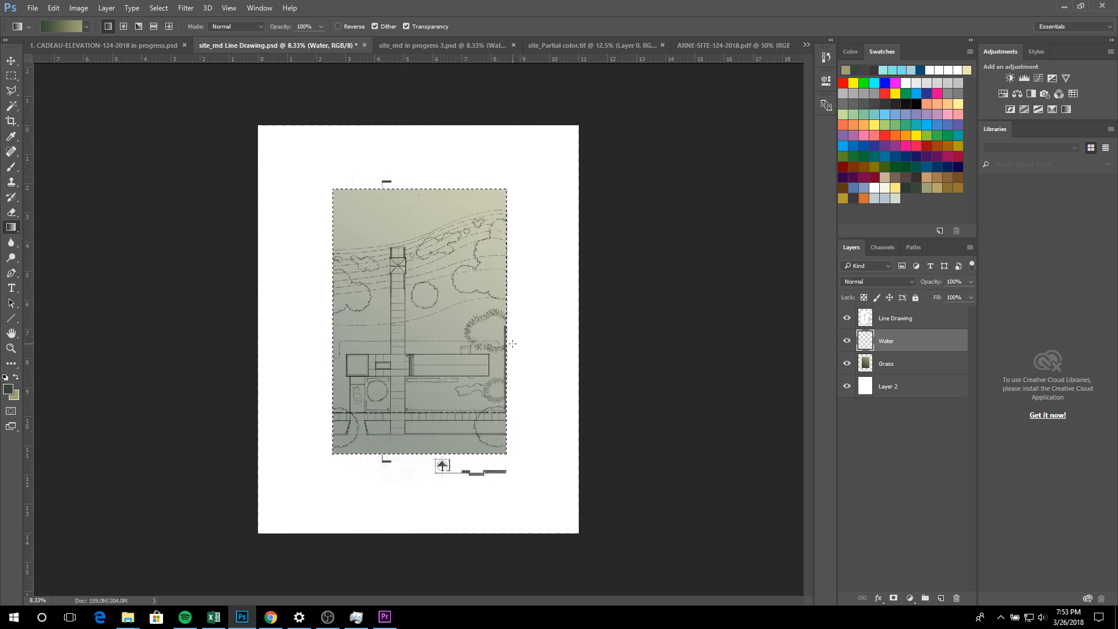
click(163, 8)
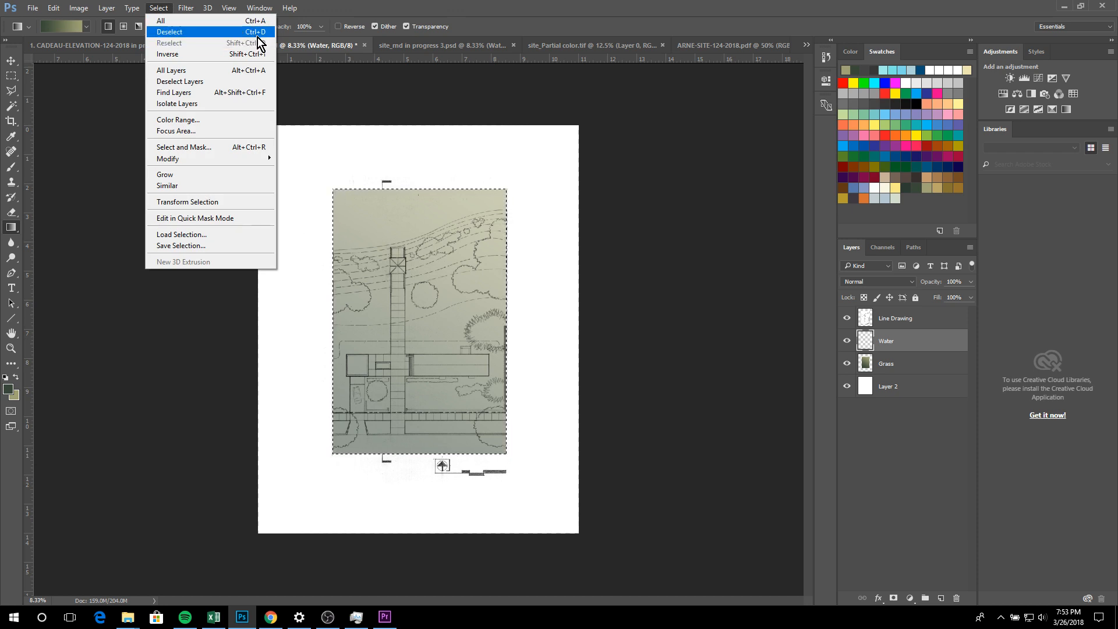
click(527, 4)
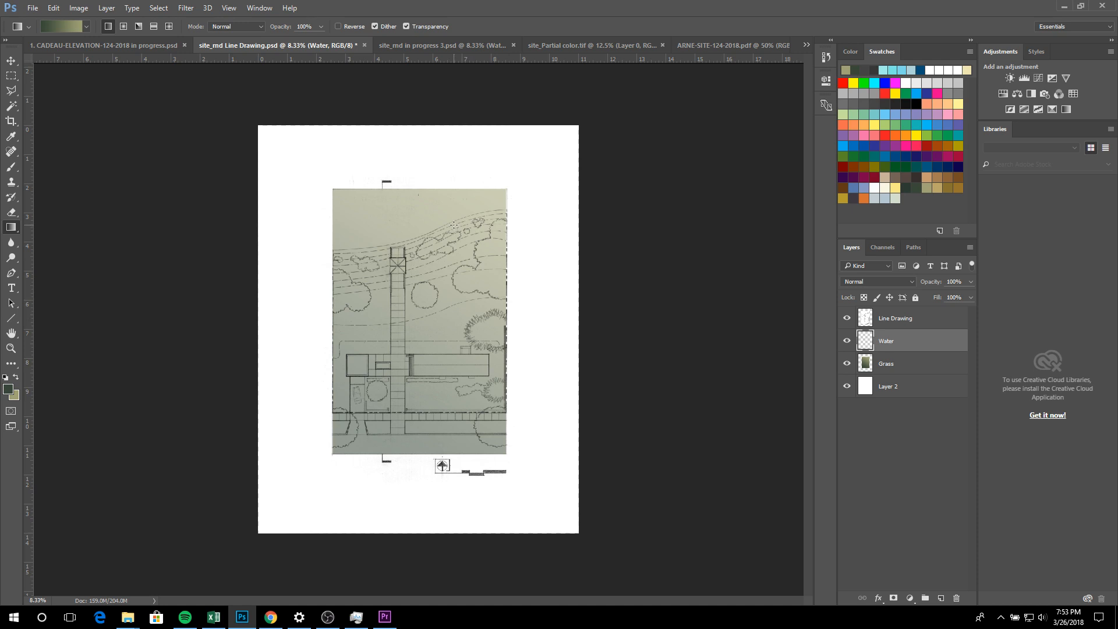
key(ctrl+plus)
key(ctrl+plus)
key(ctrl+plus)
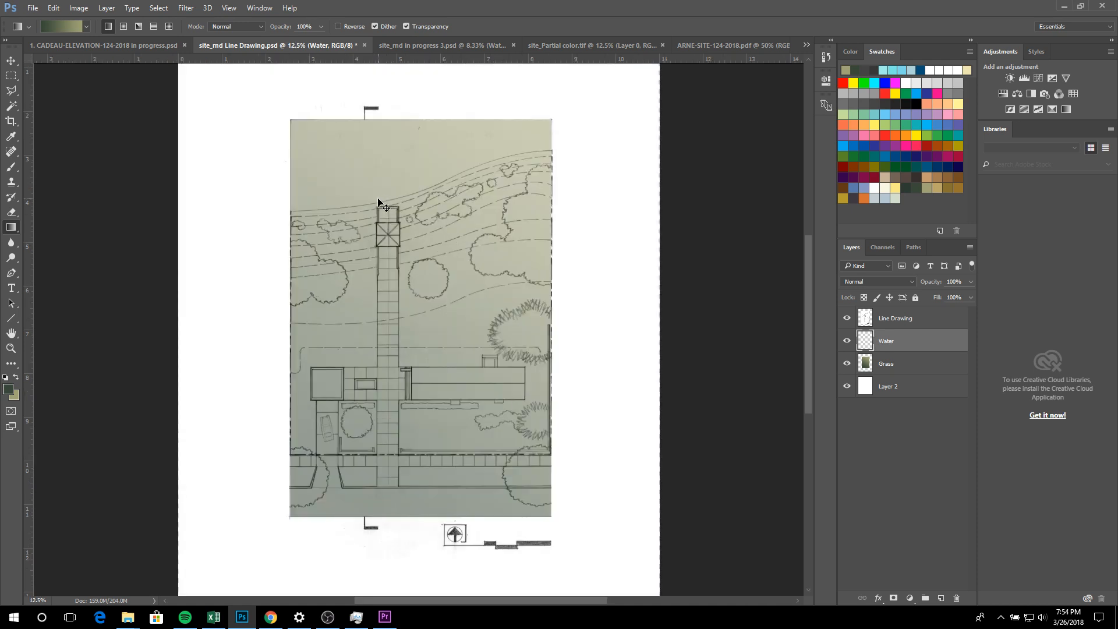
Select the water area above the shoreline on the Line Drawing layer with the Magic Wand
key(ctrl+plus)
scroll(354, 185, up, 6)
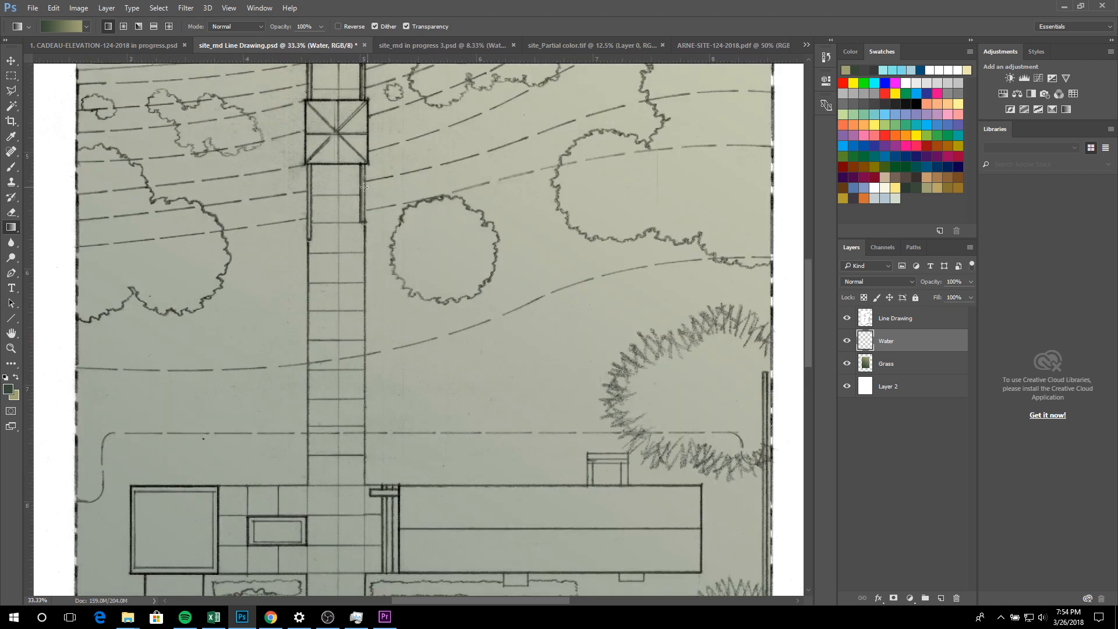
scroll(353, 185, up, 2)
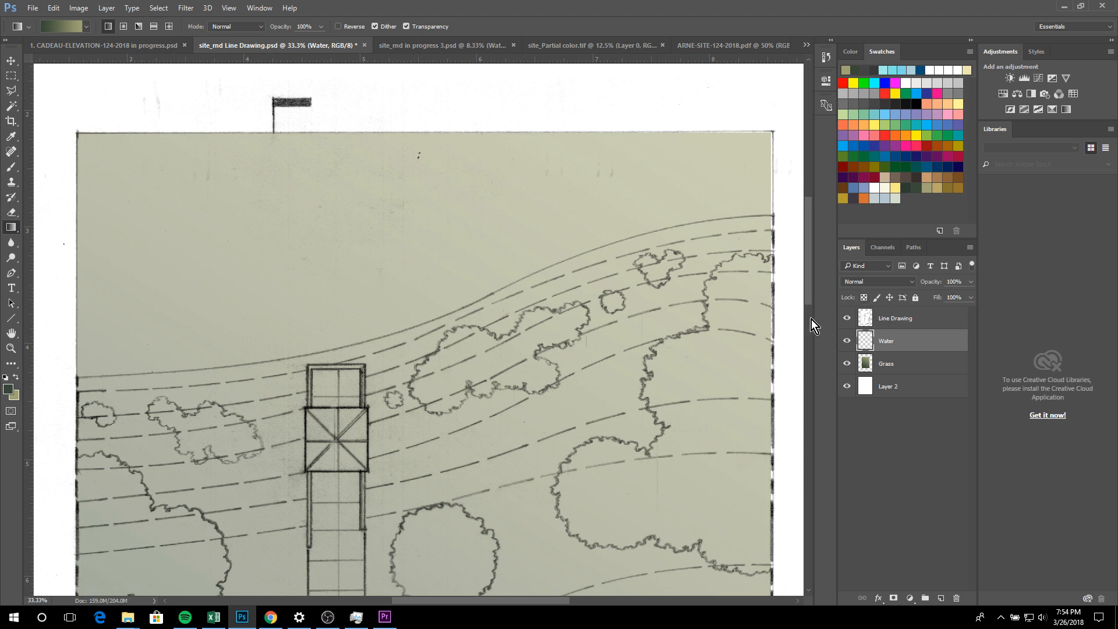
click(900, 327)
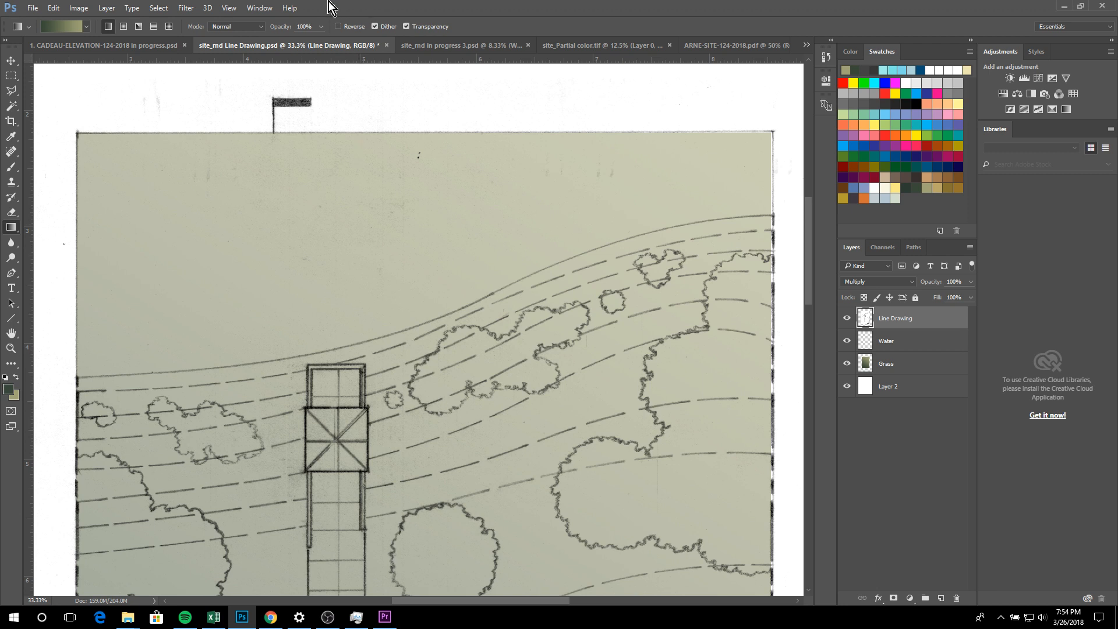
click(14, 109)
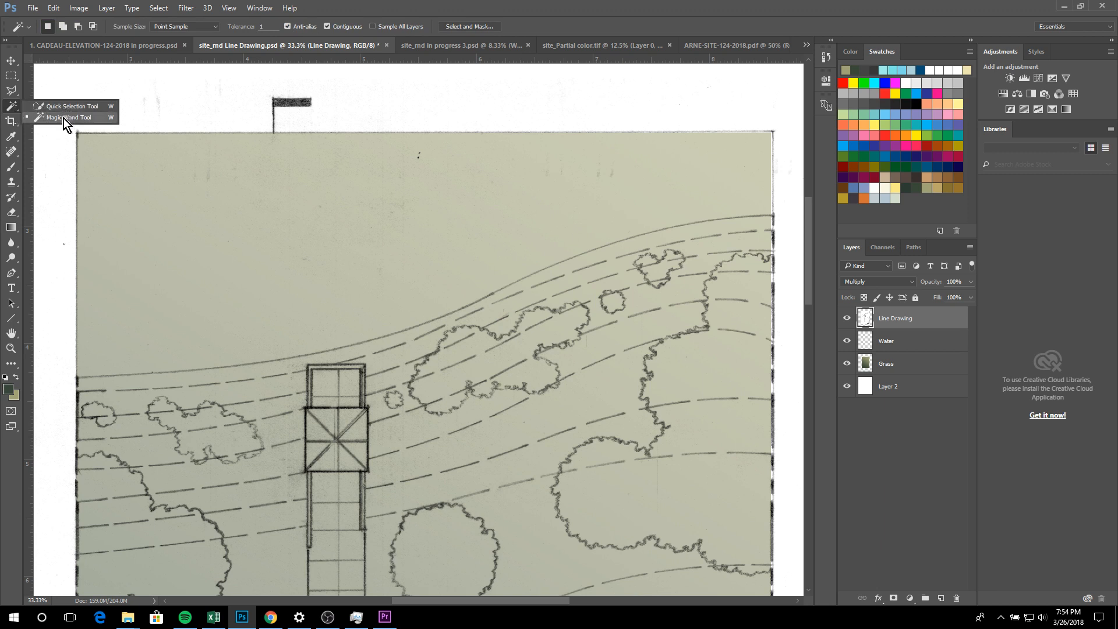
click(64, 117)
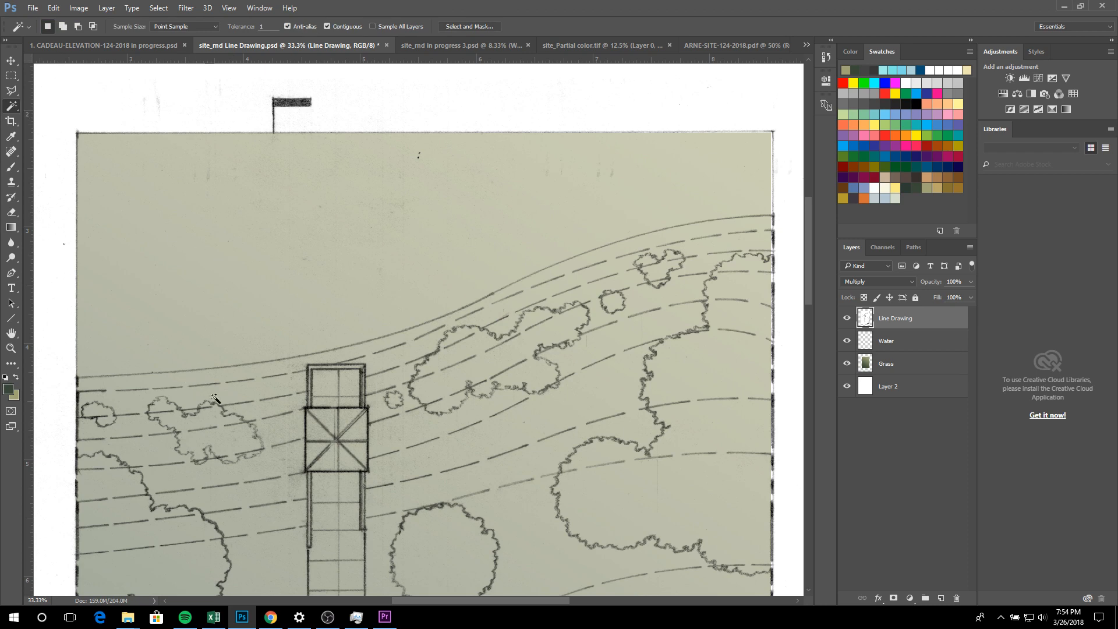
click(267, 257)
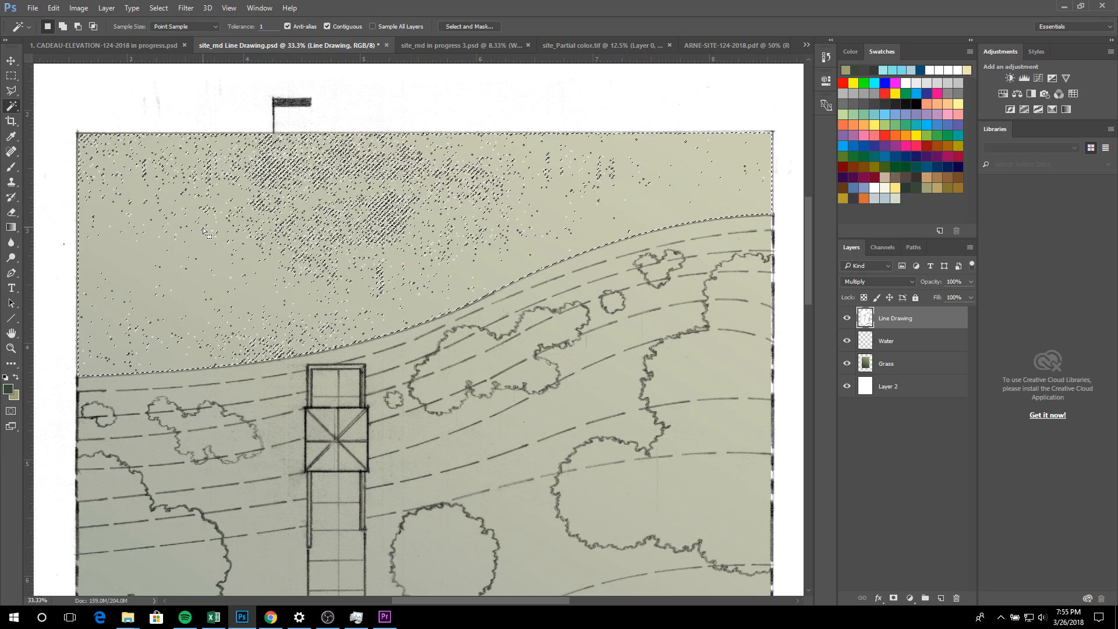
Try reselecting the water area with the Magic Wand at tolerances of 4 and 8
click(268, 29)
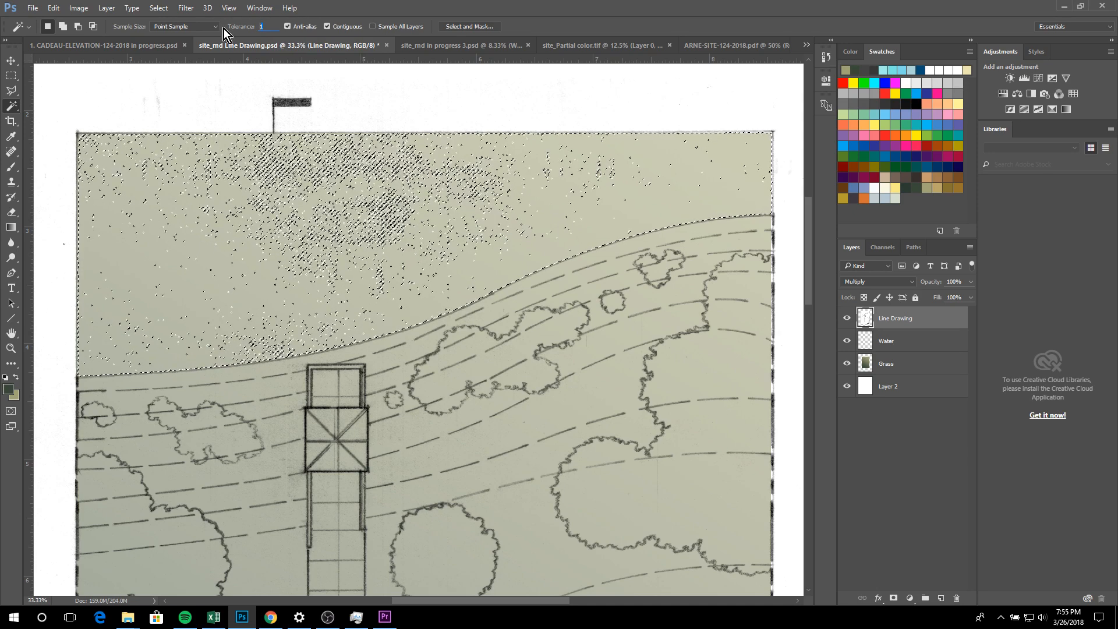
text(4)
click(278, 360)
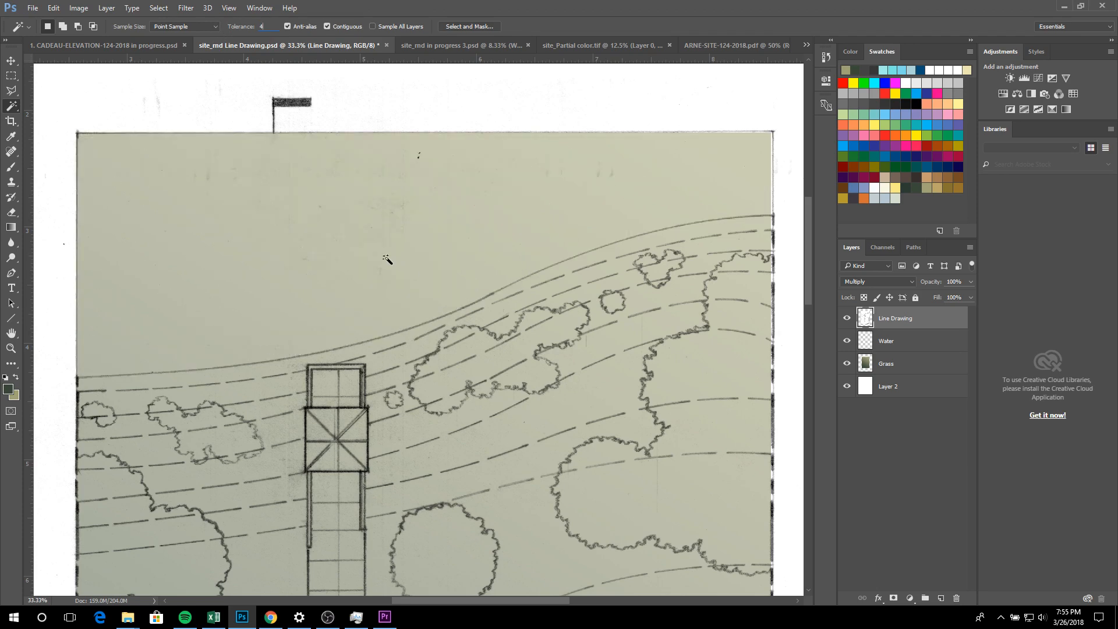
click(281, 249)
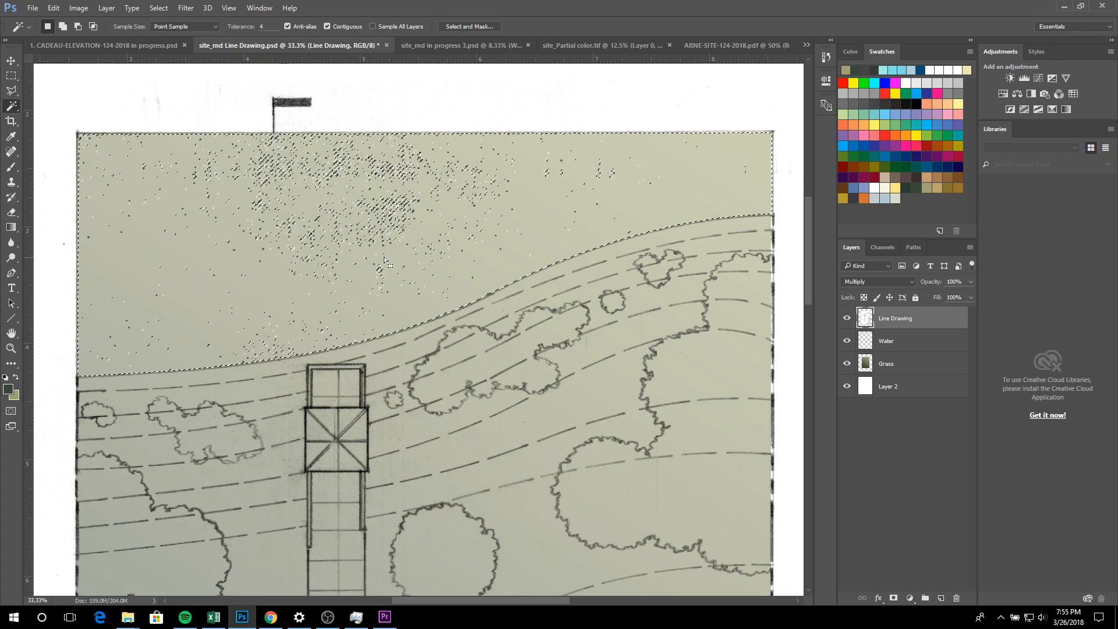
double_click(271, 26)
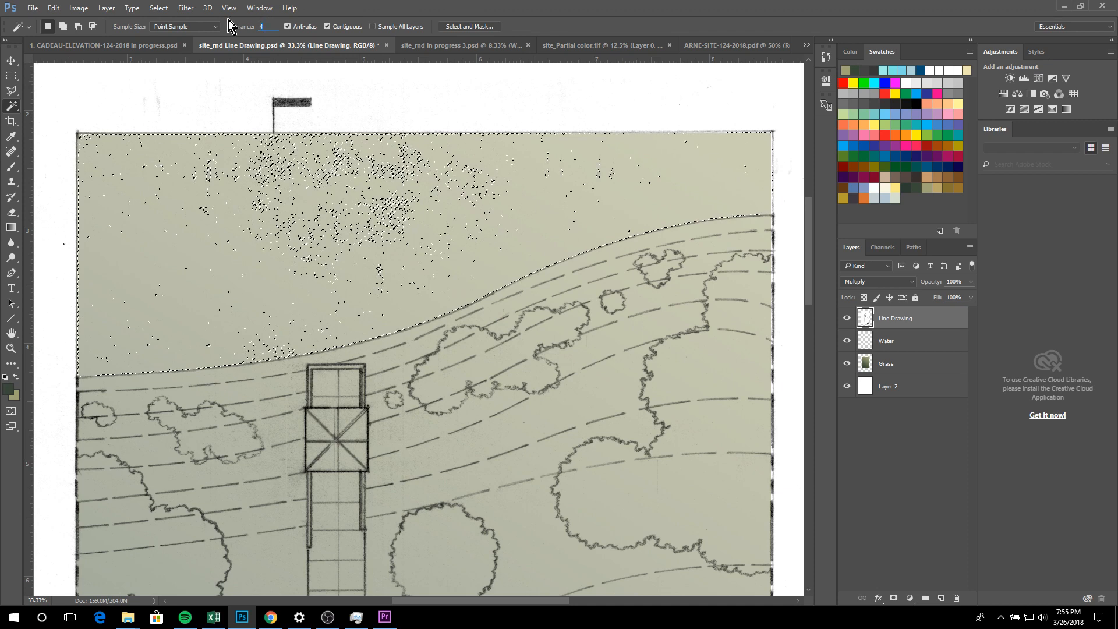
text(8)
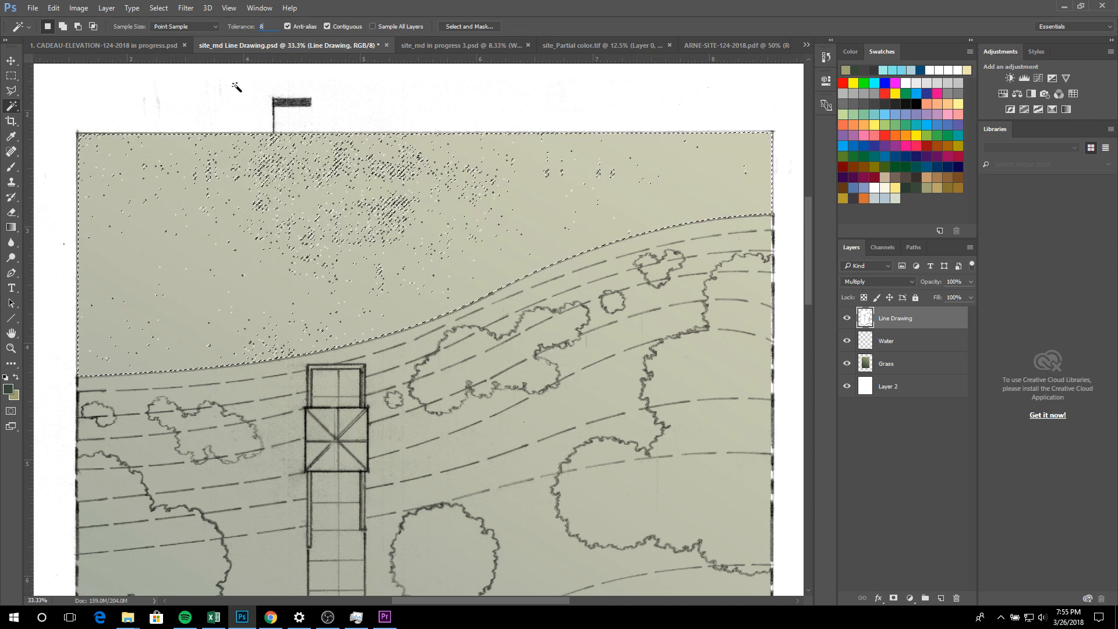
key(ctrl+d)
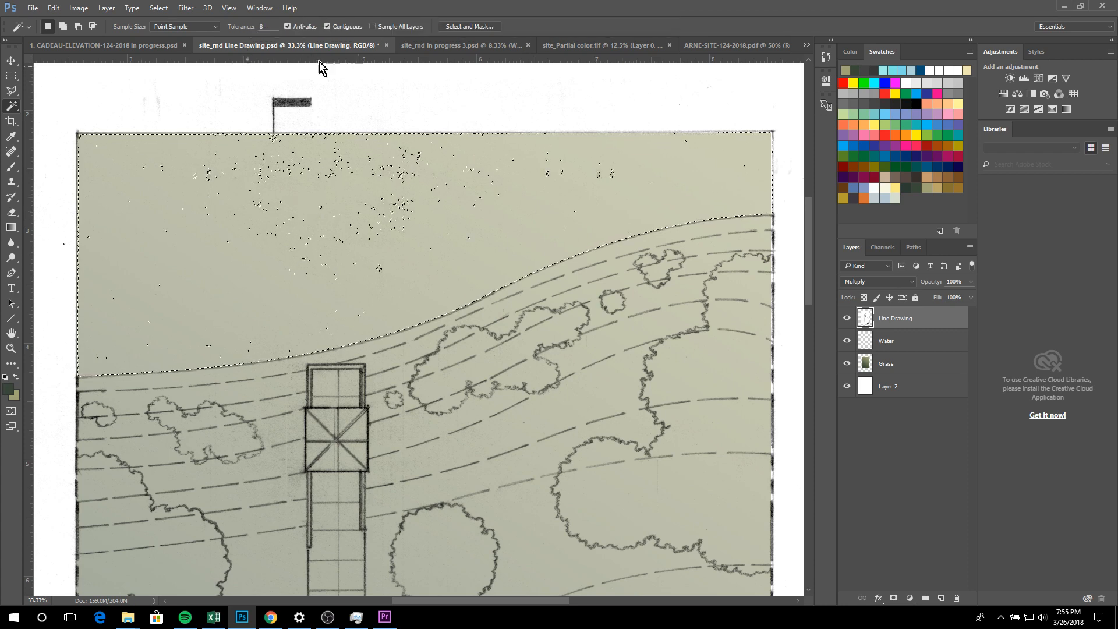
Try Magic Wand selections of the water area at tolerances of 32 and 64, and clear the last selection
click(269, 27)
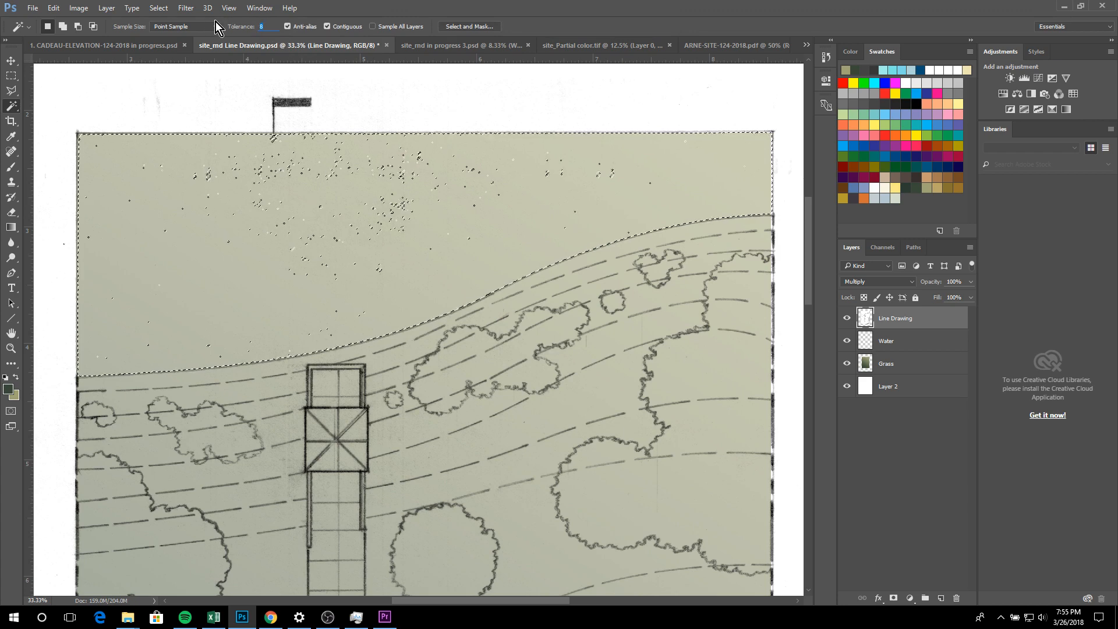
text(12)
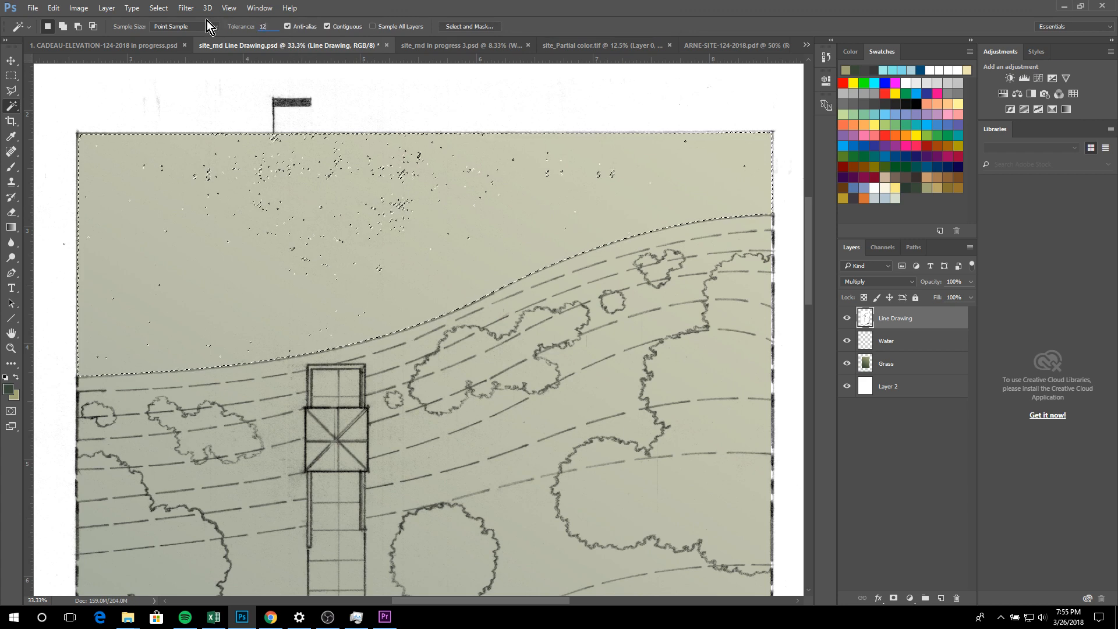
click(299, 138)
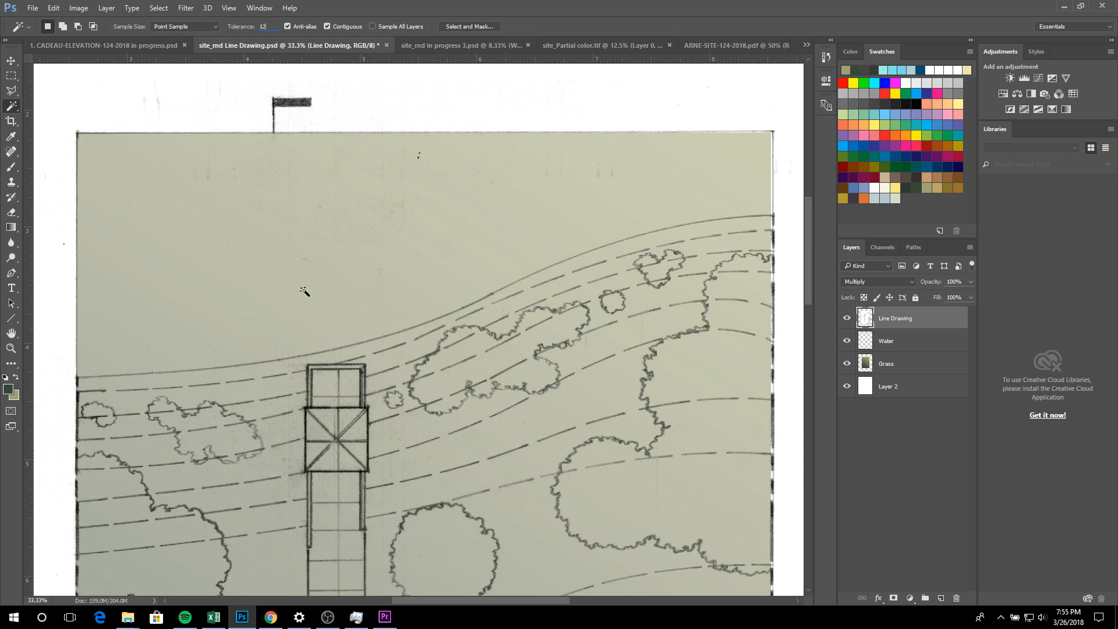
click(255, 232)
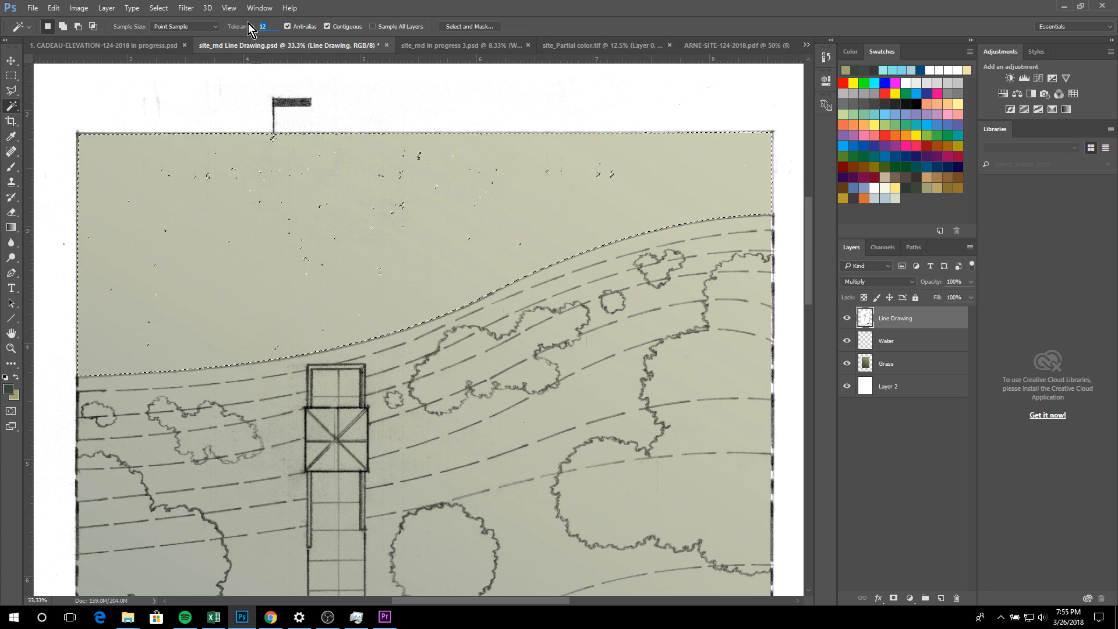
text(6)
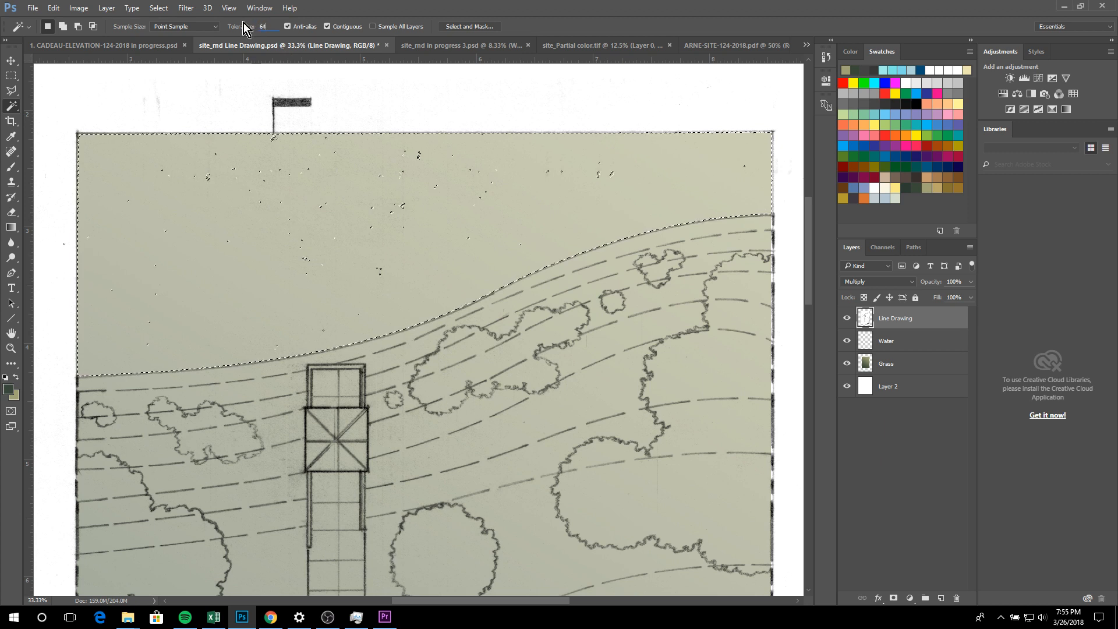
text(4)
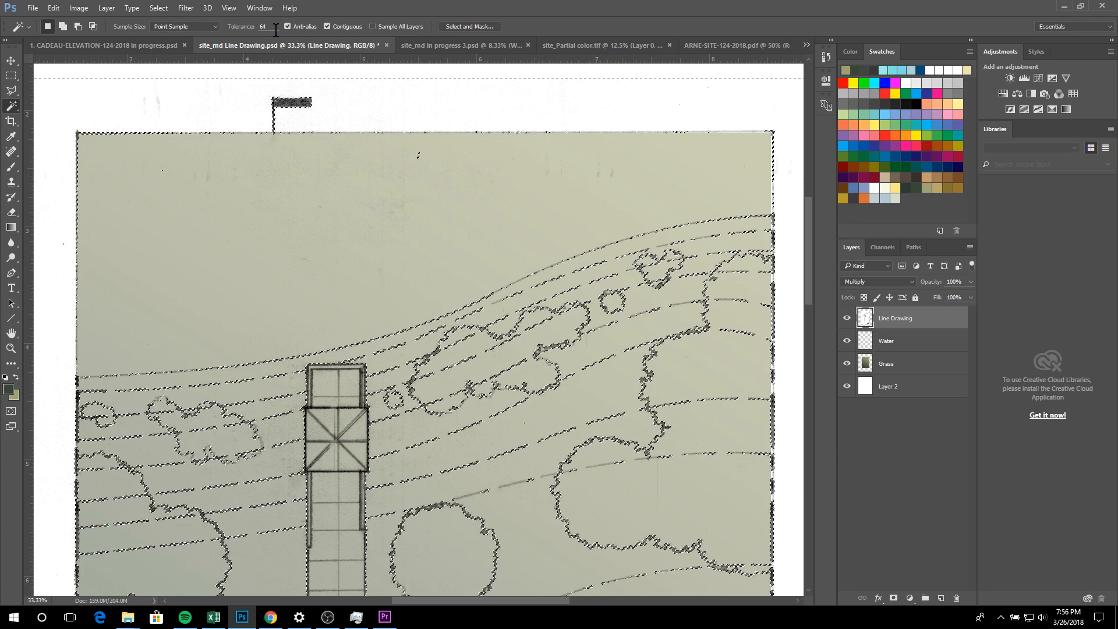
key(ctrl+d)
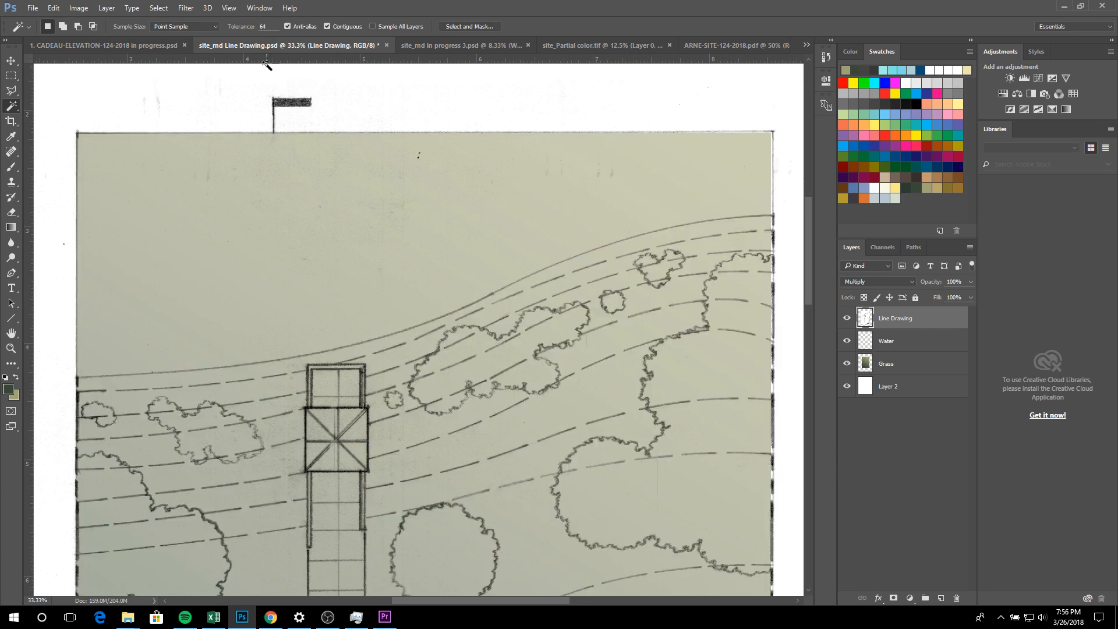
Set the Magic Wand tolerance to 32, reselect the water area and check the selection's edge along the shoreline
double_click(261, 27)
click(295, 201)
scroll(627, 199, up, 7)
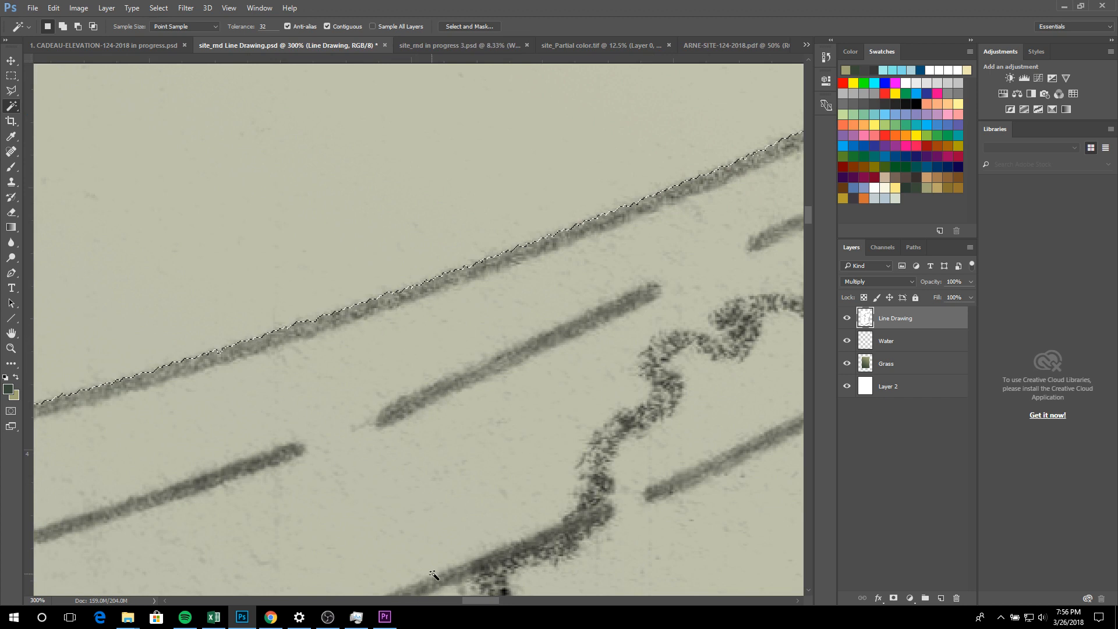
drag(484, 603, 424, 605)
scroll(422, 547, down, 3)
scroll(421, 521, down, 3)
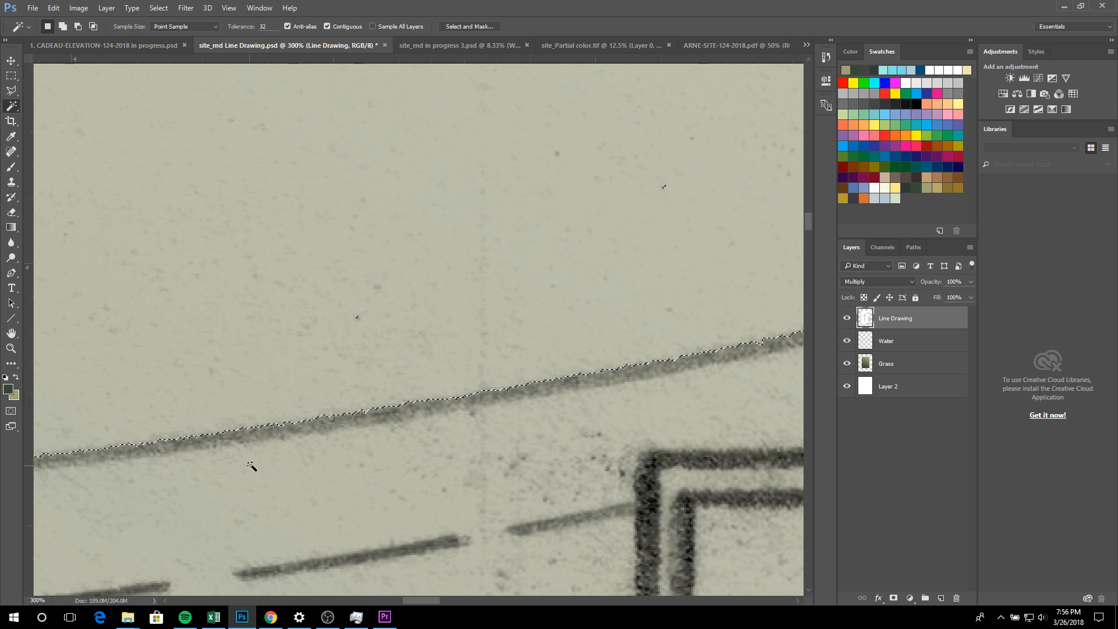
scroll(269, 462, down, 6)
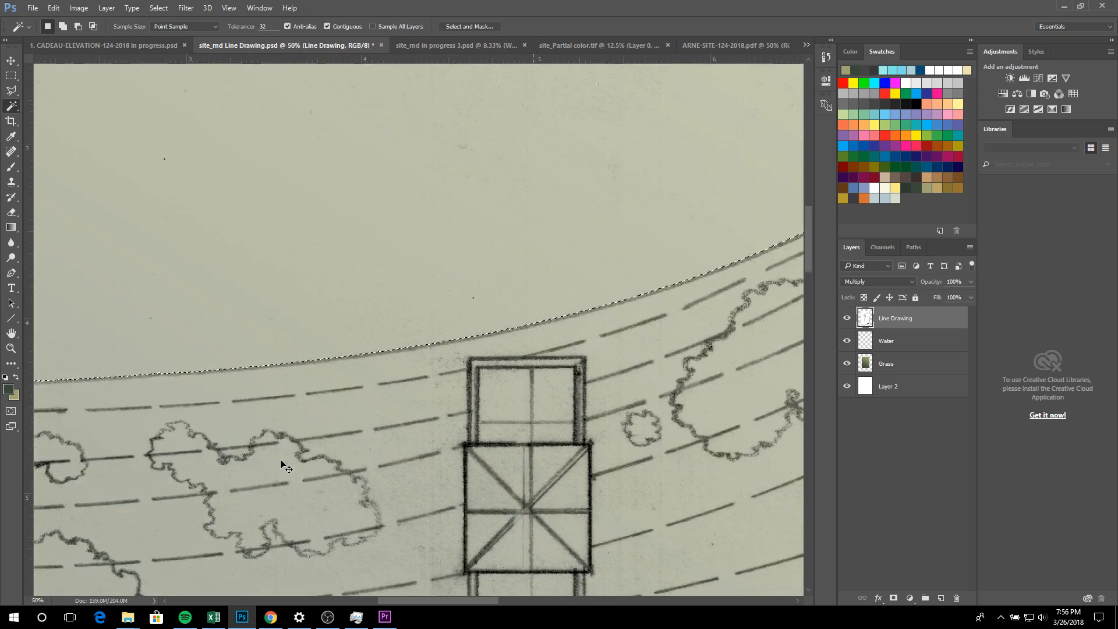
scroll(326, 451, down, 1)
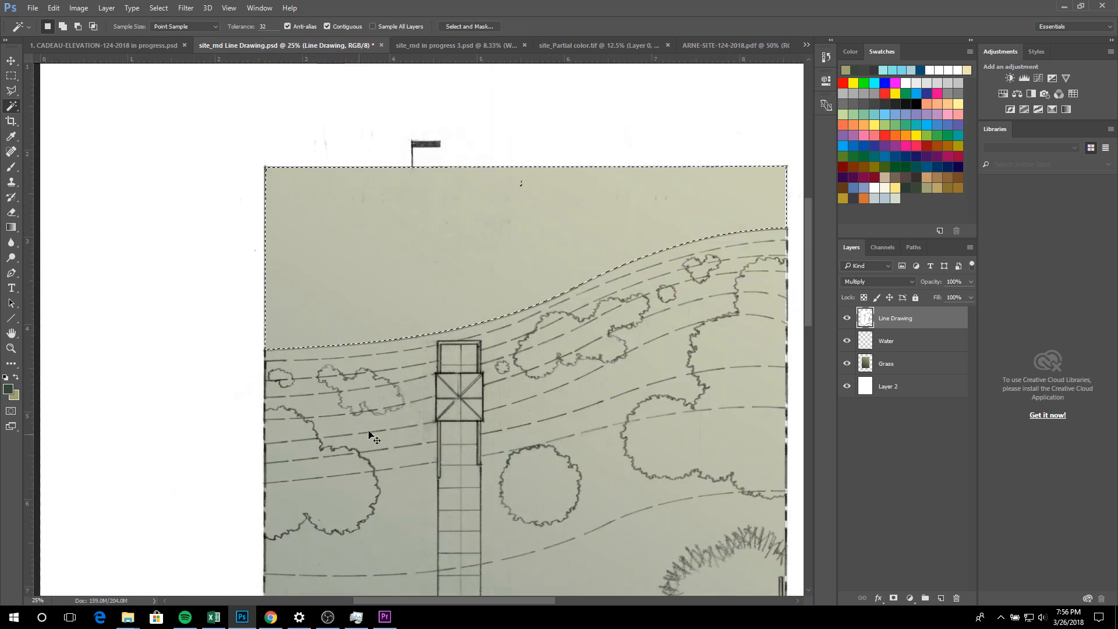
scroll(610, 318, up, 1)
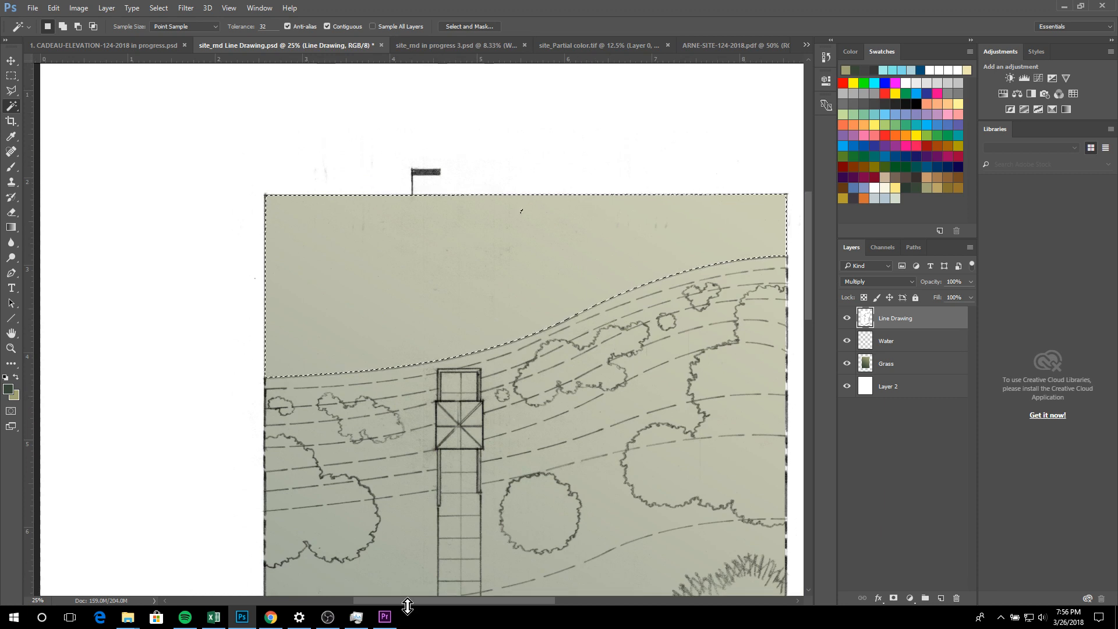
Add the small unselected specks near the plan's upper edge to the water selection with the Rectangular Marquee
drag(408, 600, 433, 601)
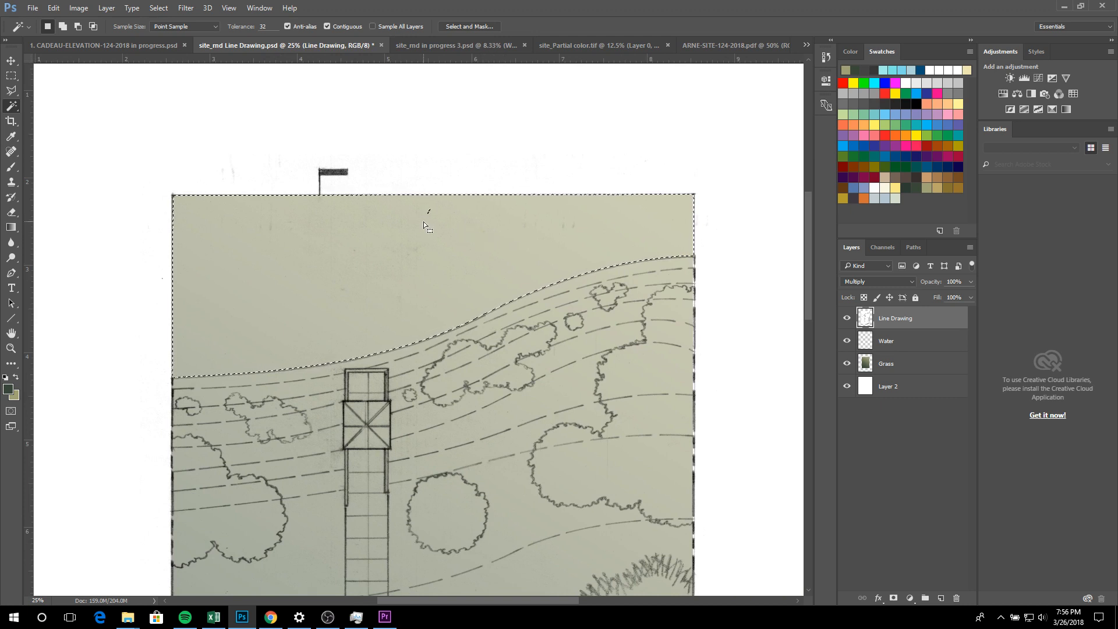
scroll(427, 221, up, 2)
scroll(439, 151, up, 2)
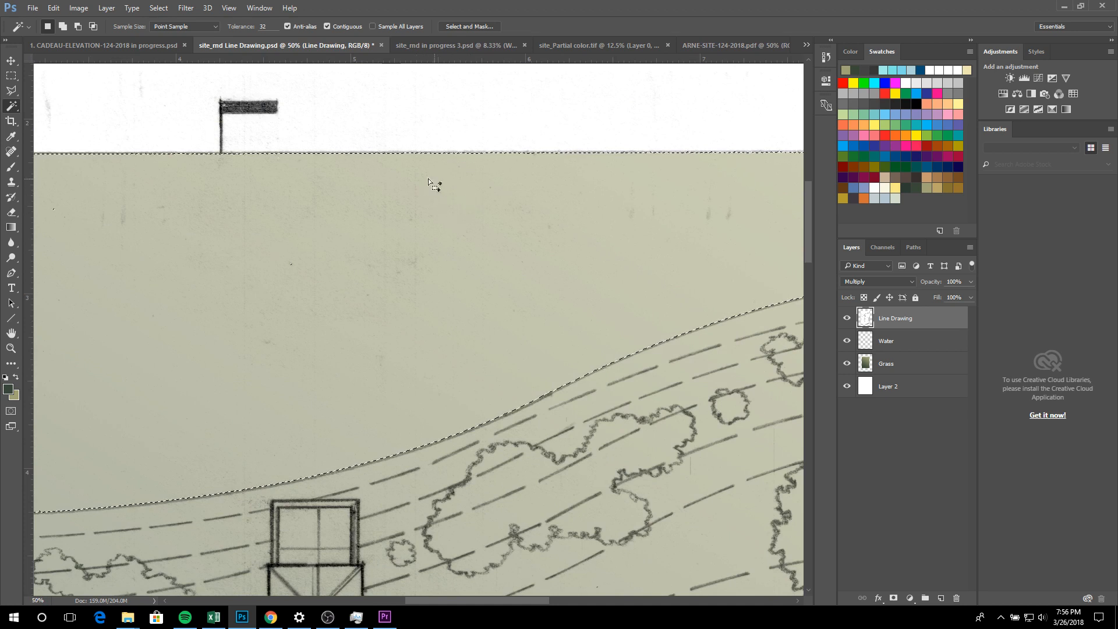
click(11, 76)
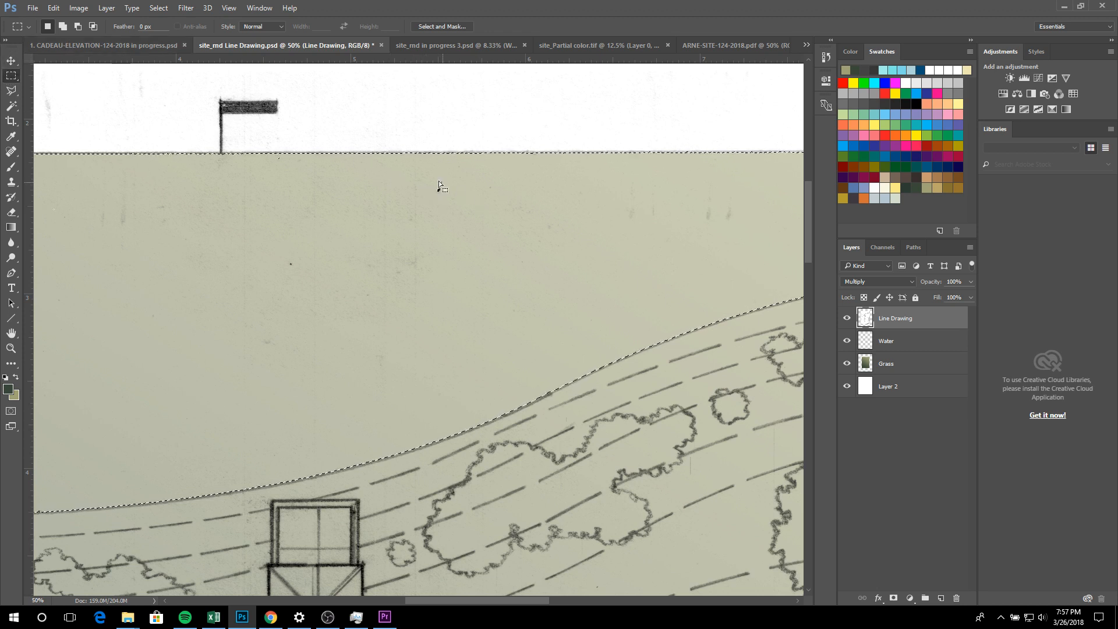
key(shift)
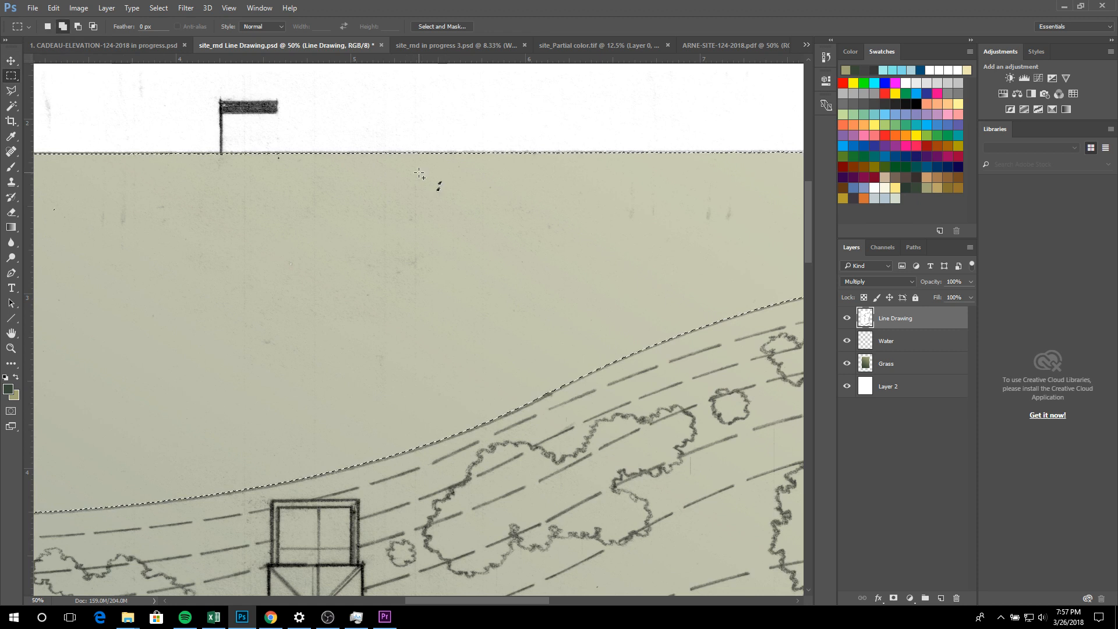
drag(424, 174, 464, 213)
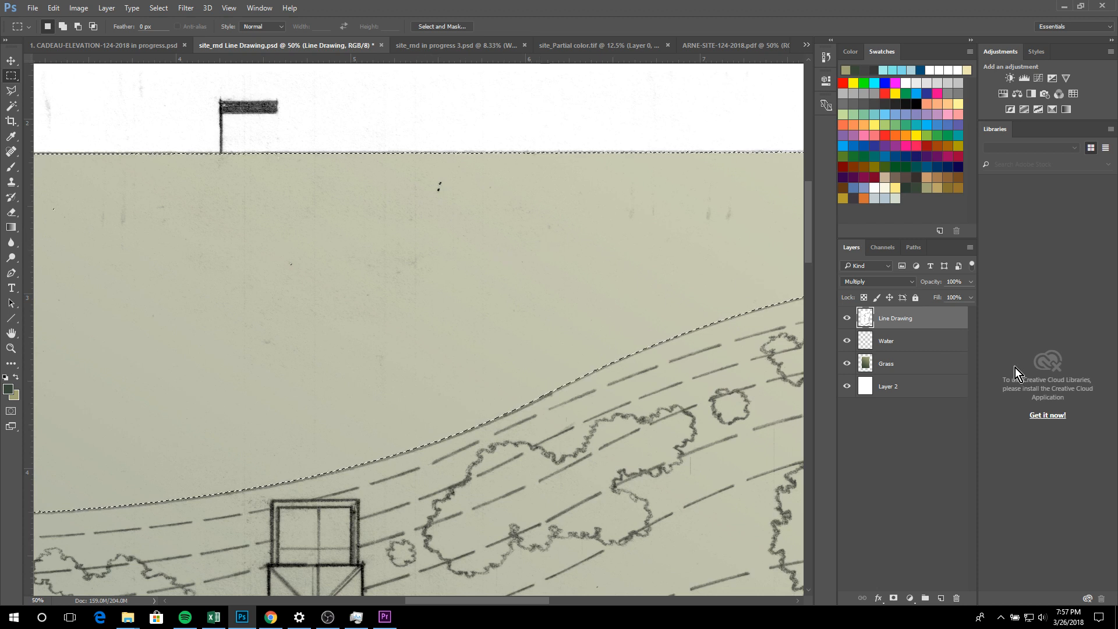
Make the Water layer active and set the background color to the blue swatch
click(900, 345)
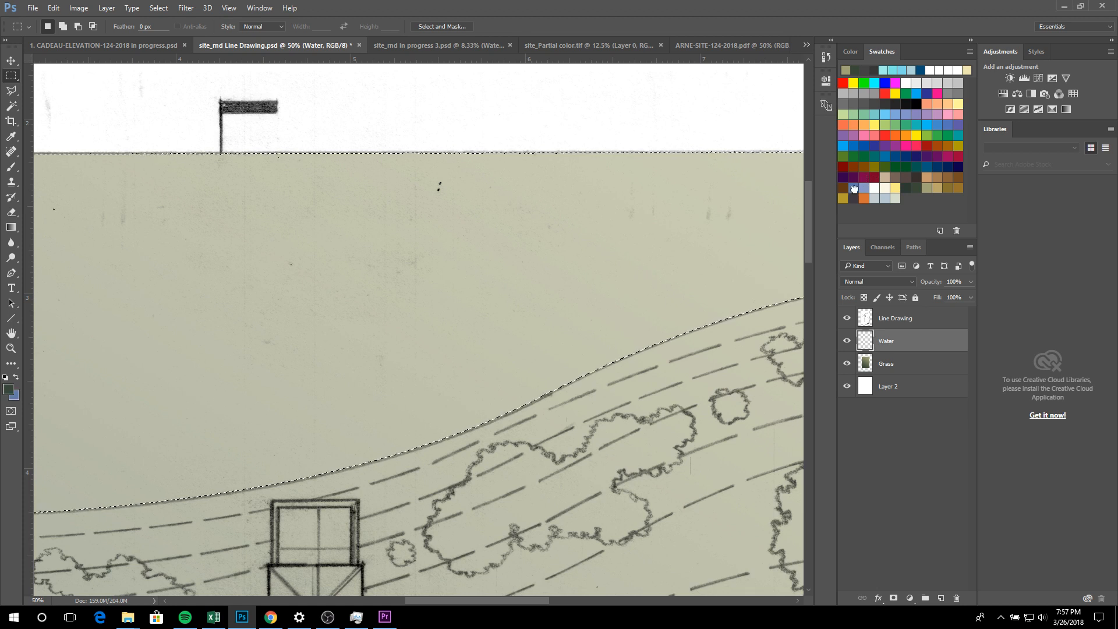
click(850, 52)
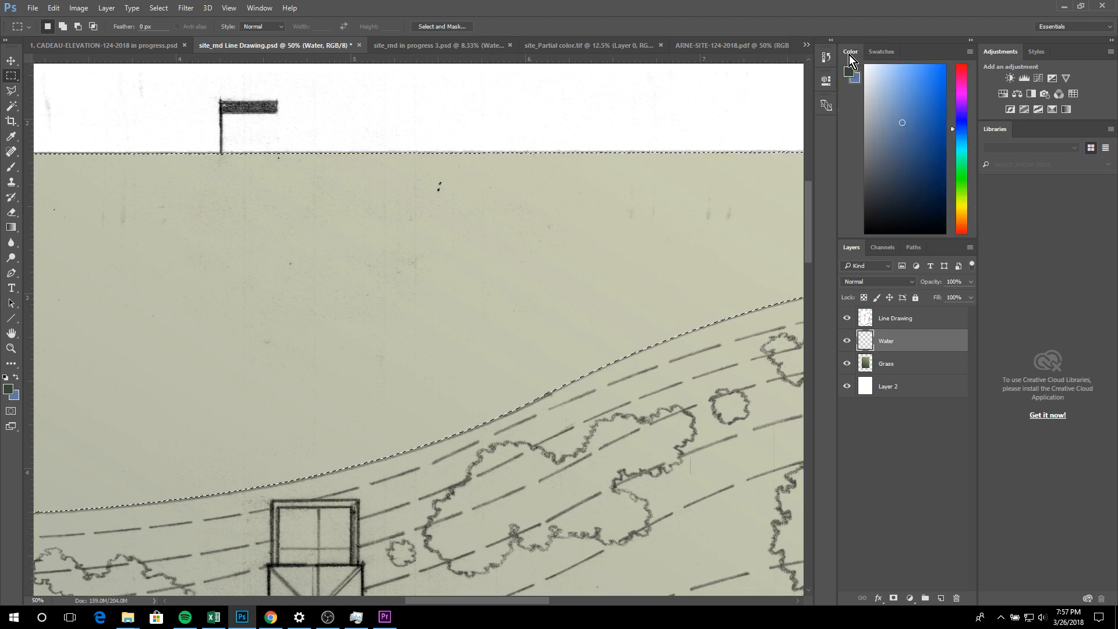
click(848, 72)
click(848, 72)
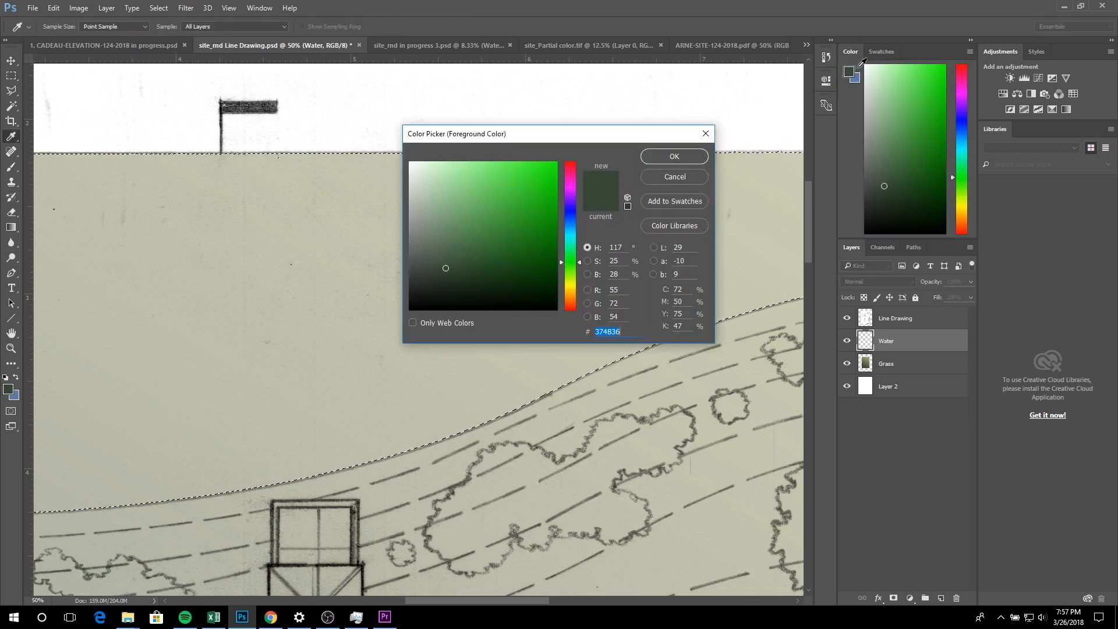
click(705, 135)
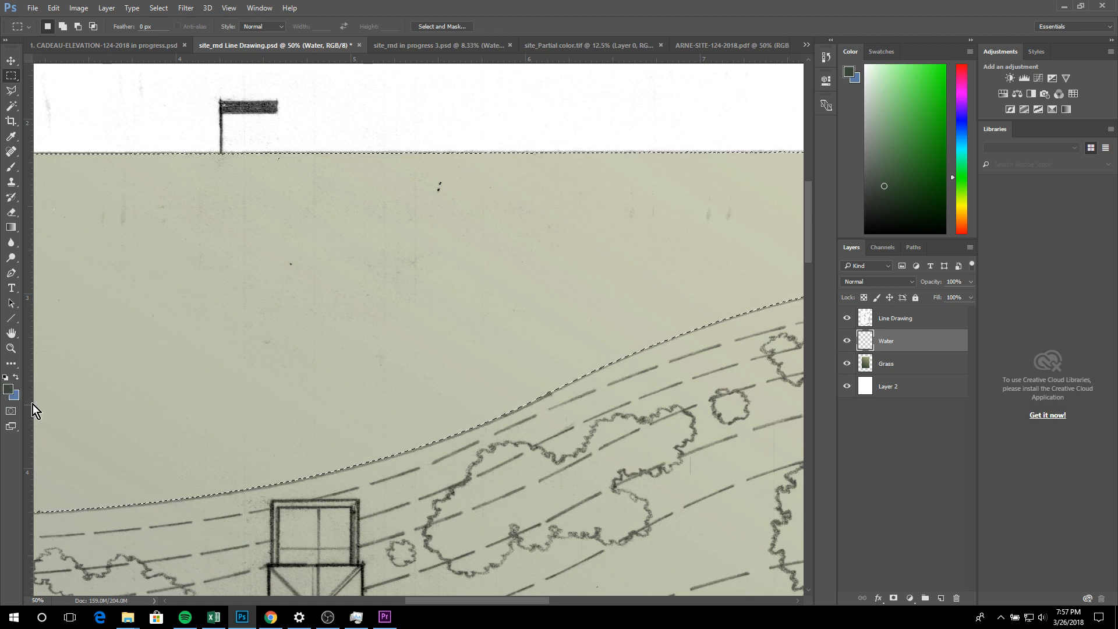
Set the foreground color to the blue swatch 5a7aa9 and the background color to a pale blue-gray swatch
click(881, 52)
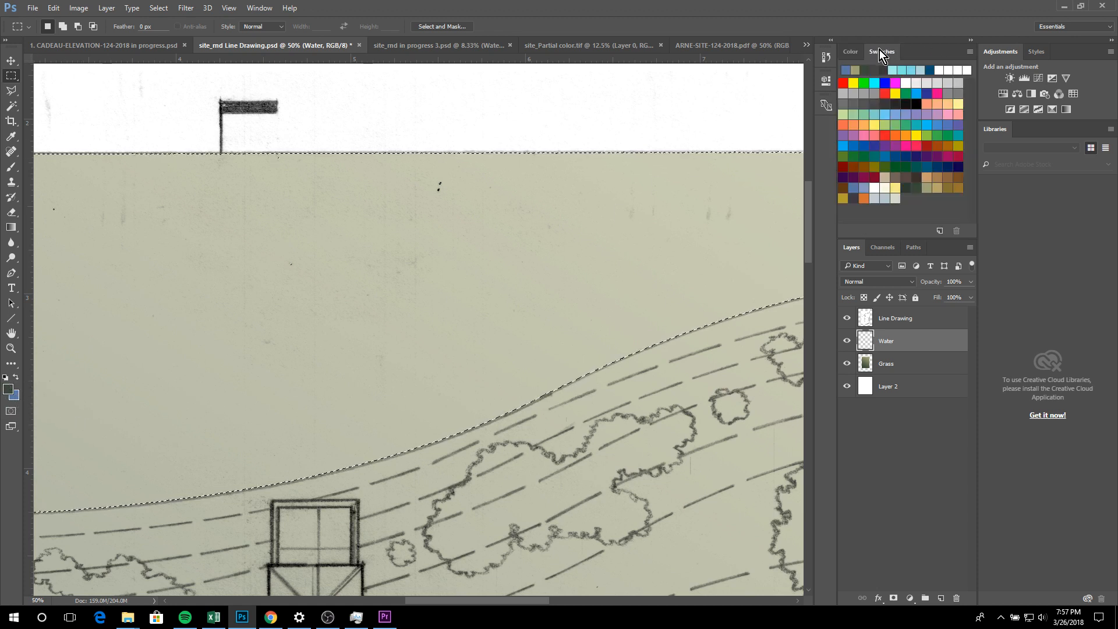
click(16, 398)
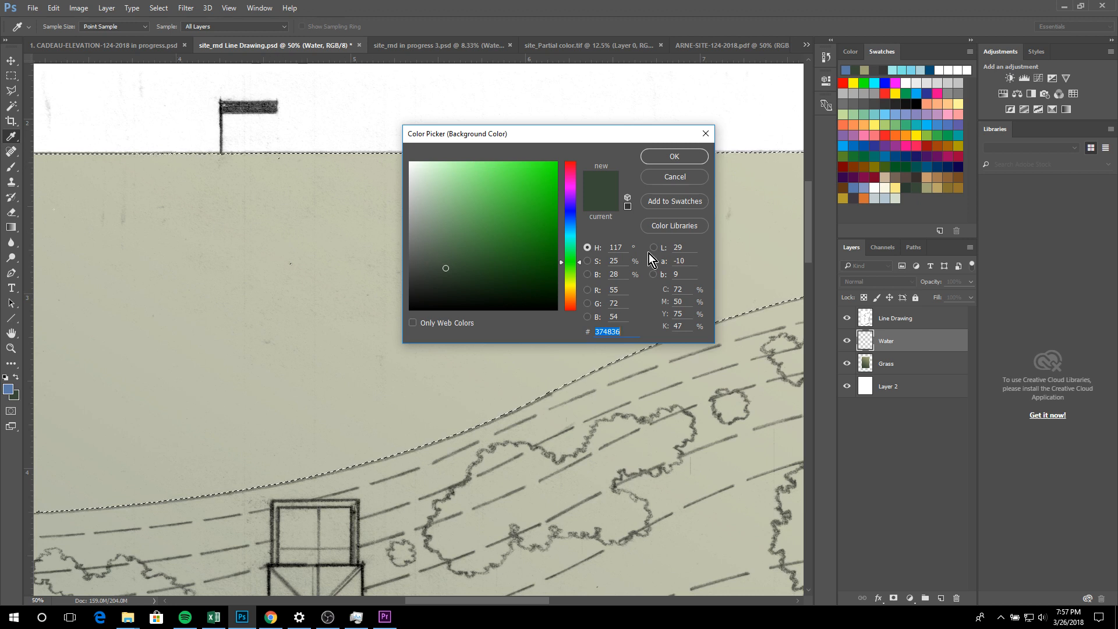
click(853, 187)
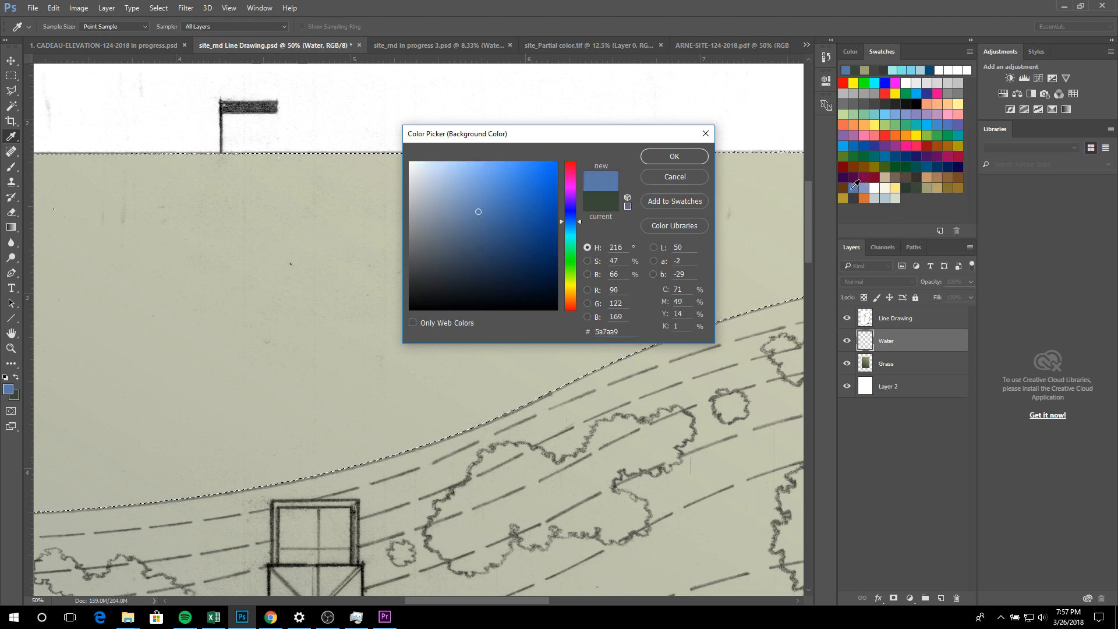
click(668, 158)
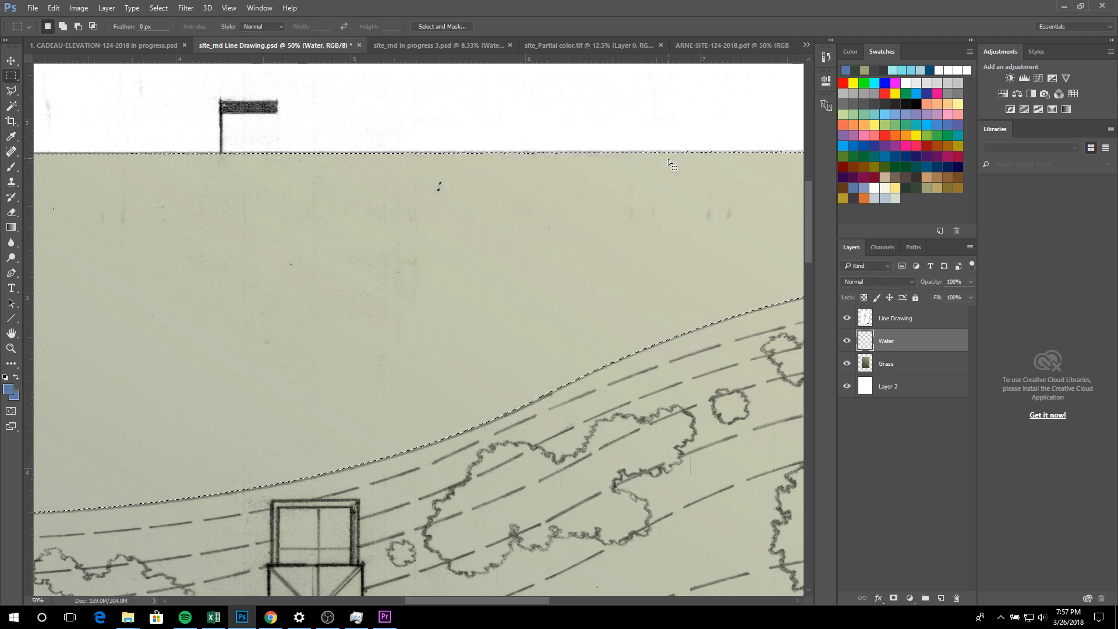
click(5, 392)
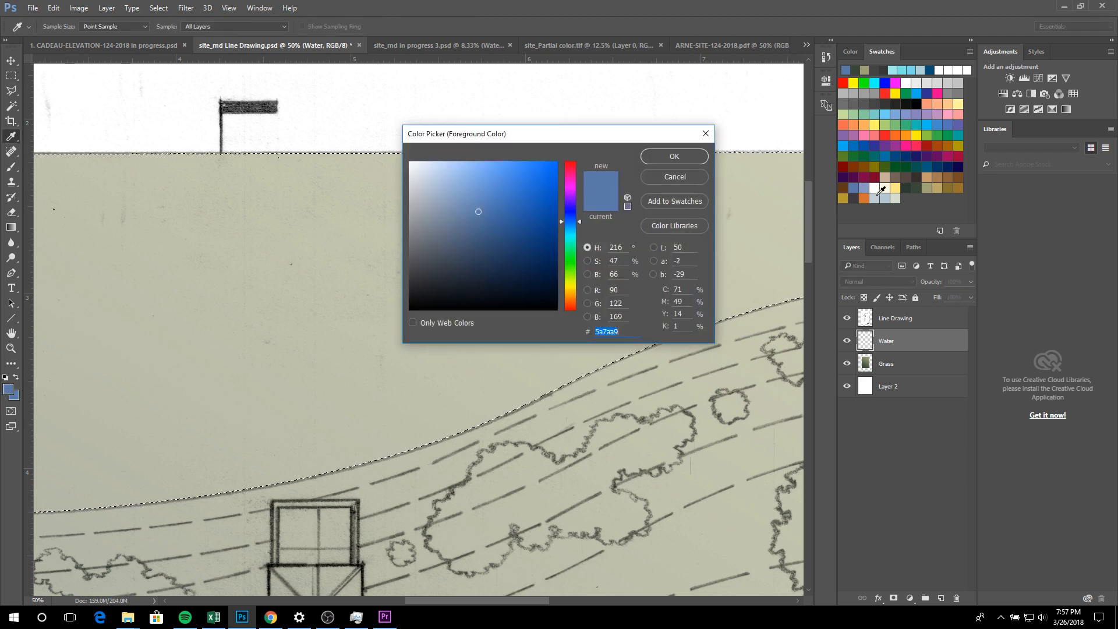
click(698, 142)
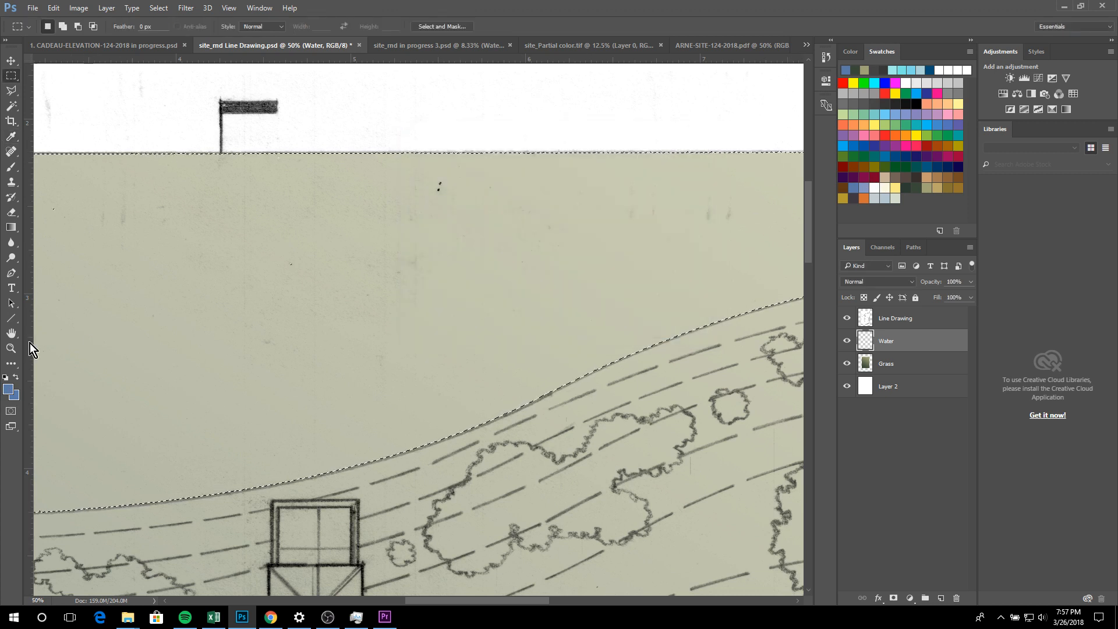
click(13, 395)
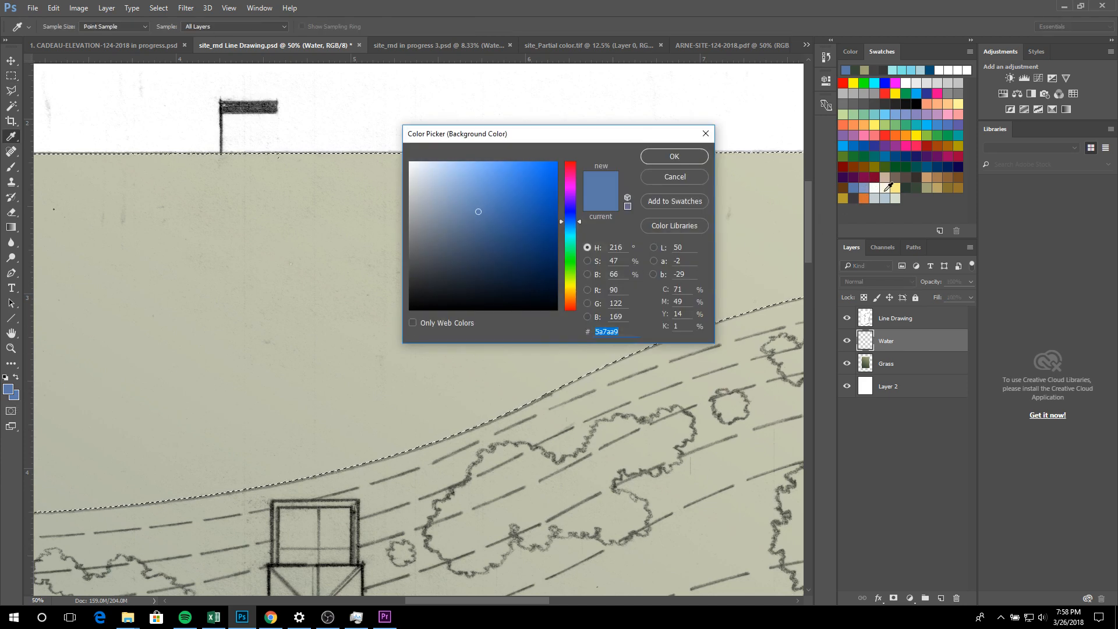
click(665, 156)
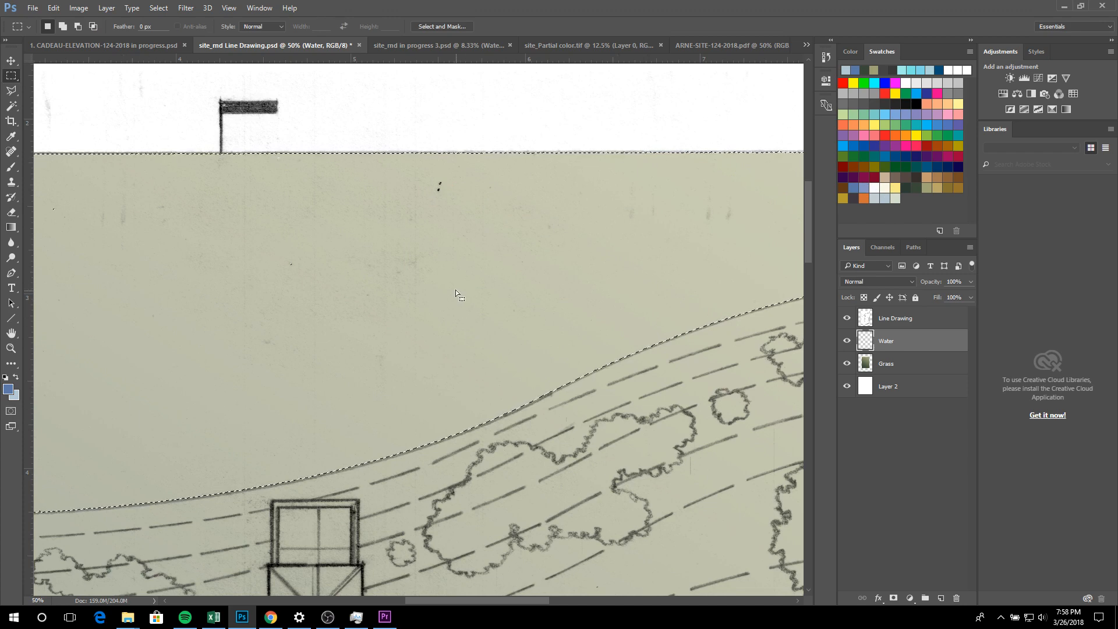
Fill the water selection on the Water layer with the foreground blue using the Paint Bucket, and clear the selection
key(ctrl+minus)
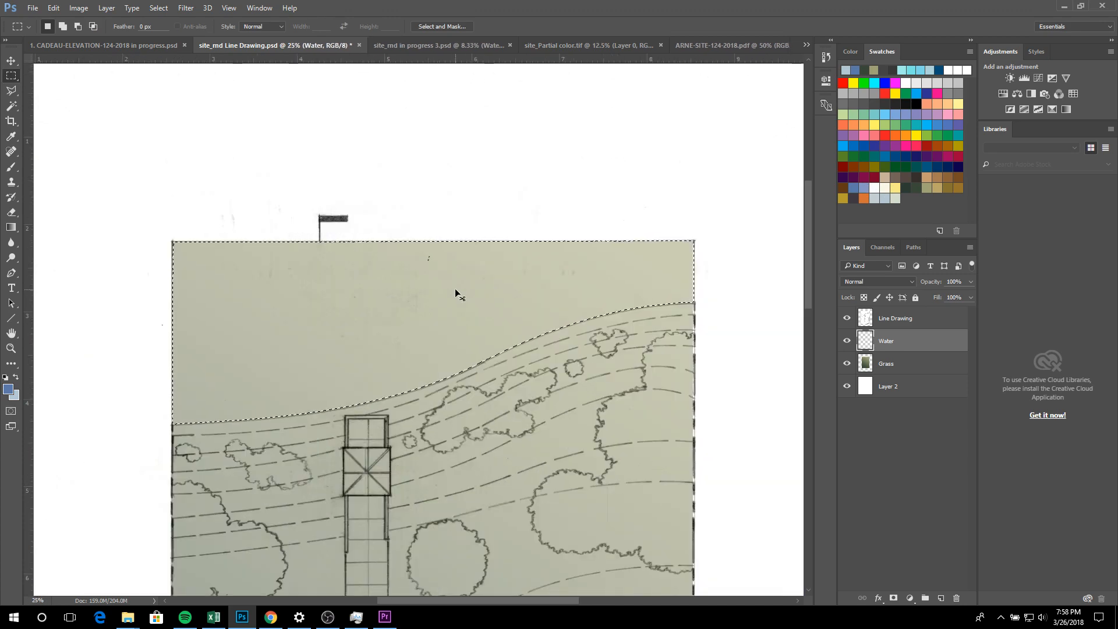
click(14, 226)
click(43, 238)
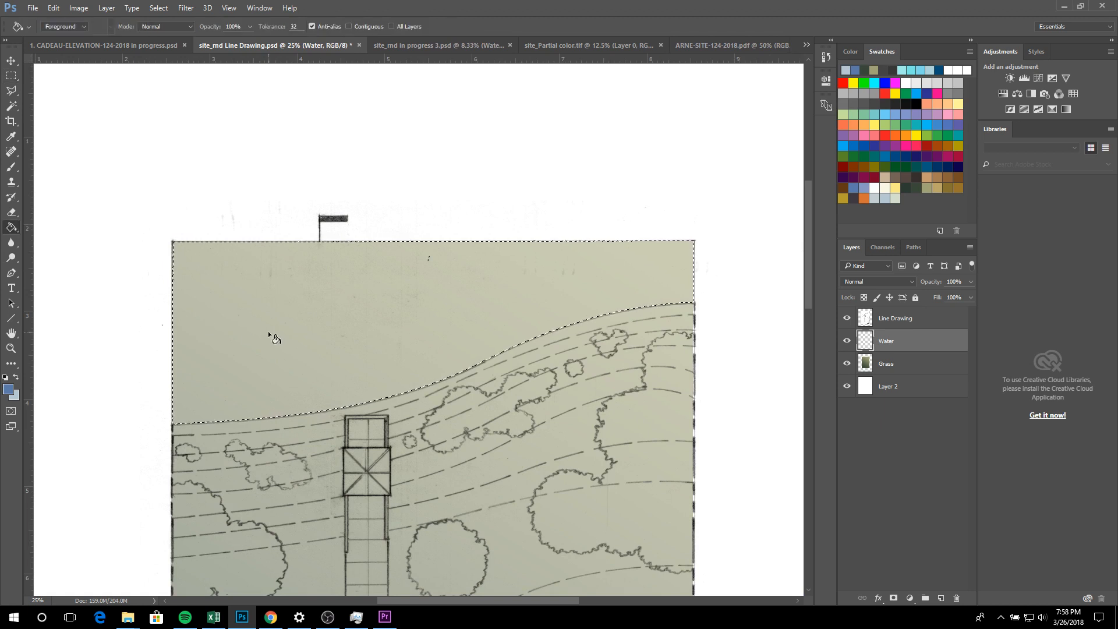
click(263, 331)
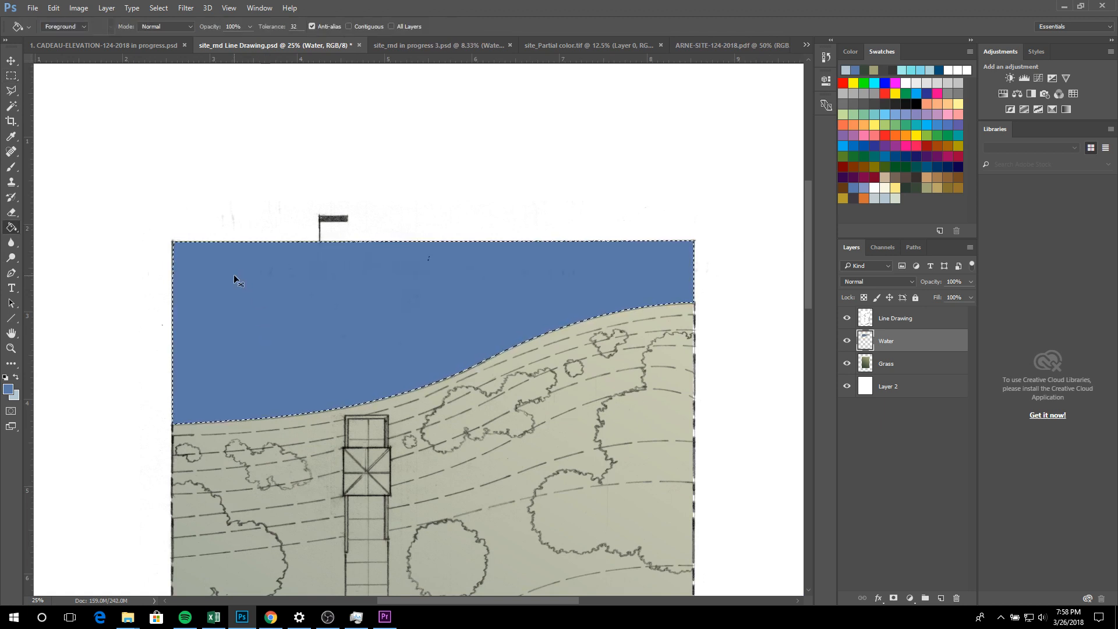
key(ctrl+minus)
key(ctrl+minus)
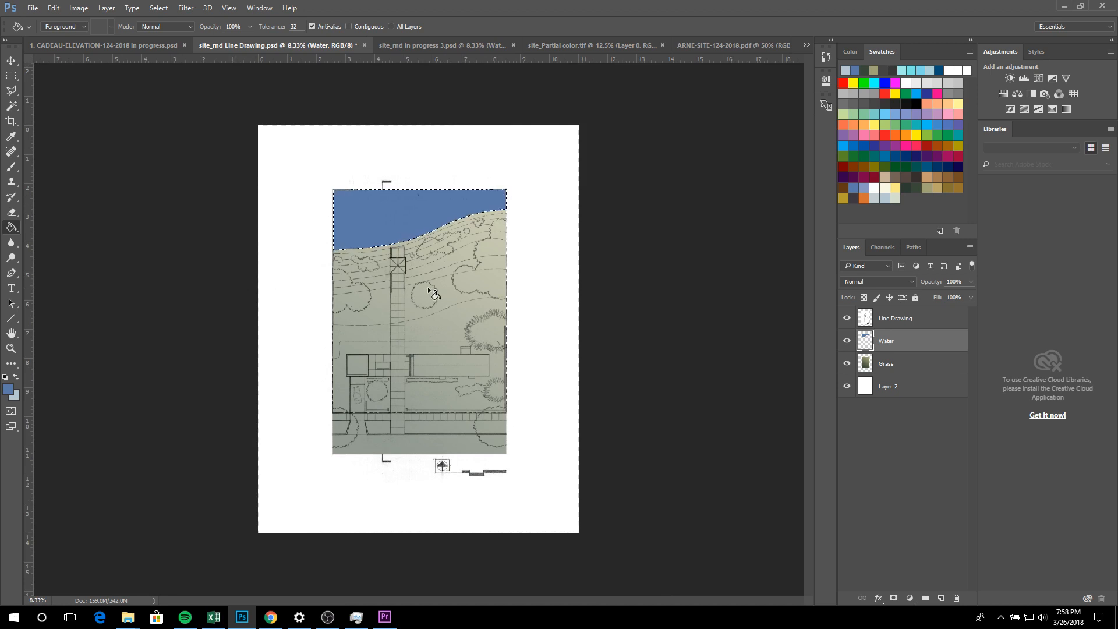
key(ctrl+d)
Hide the Layer 2, Line Drawing and Grass layers, and lock the Water layer's transparent pixels
click(847, 386)
click(846, 318)
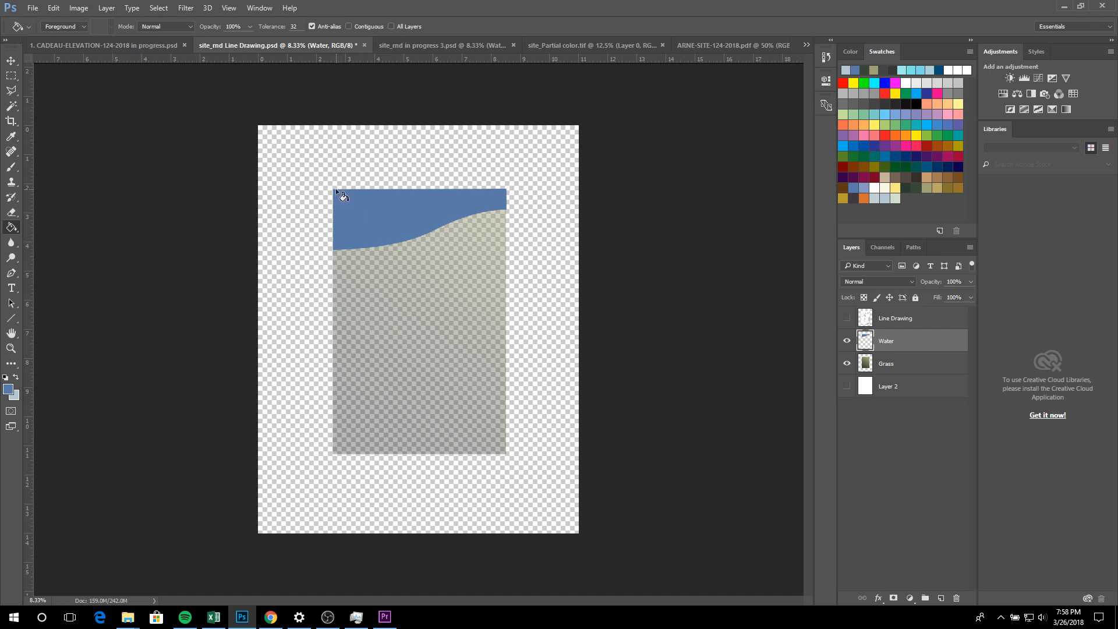
click(846, 364)
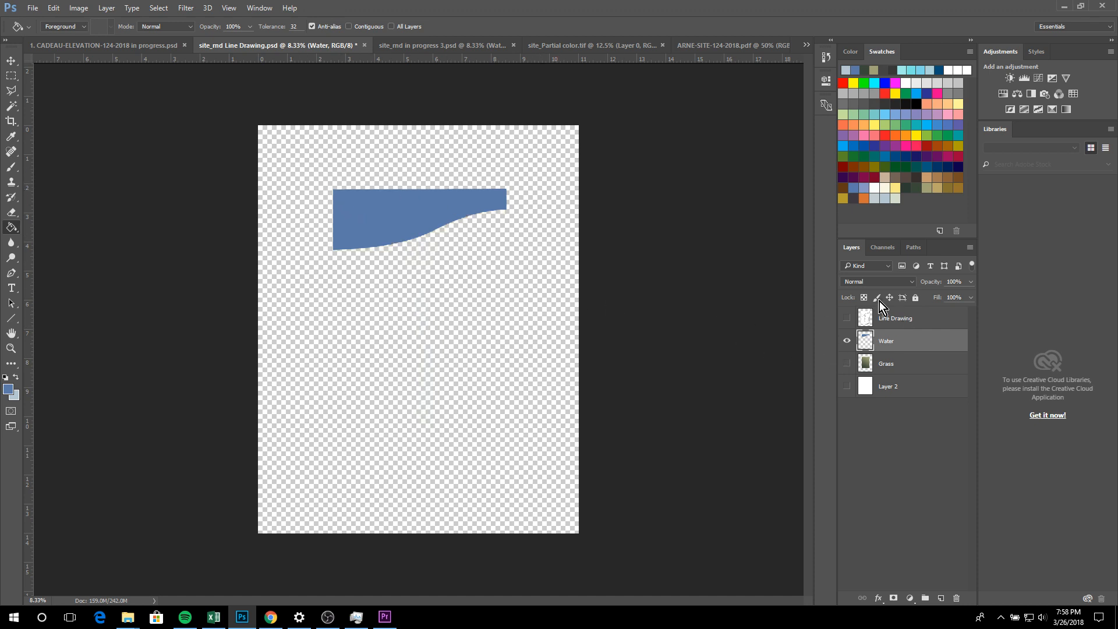
click(864, 298)
click(847, 364)
click(846, 364)
Apply a linear blue to pale blue gradient diagonally across the Water shape, starting below its lower-left corner and ending above its upper edge
right_click(16, 226)
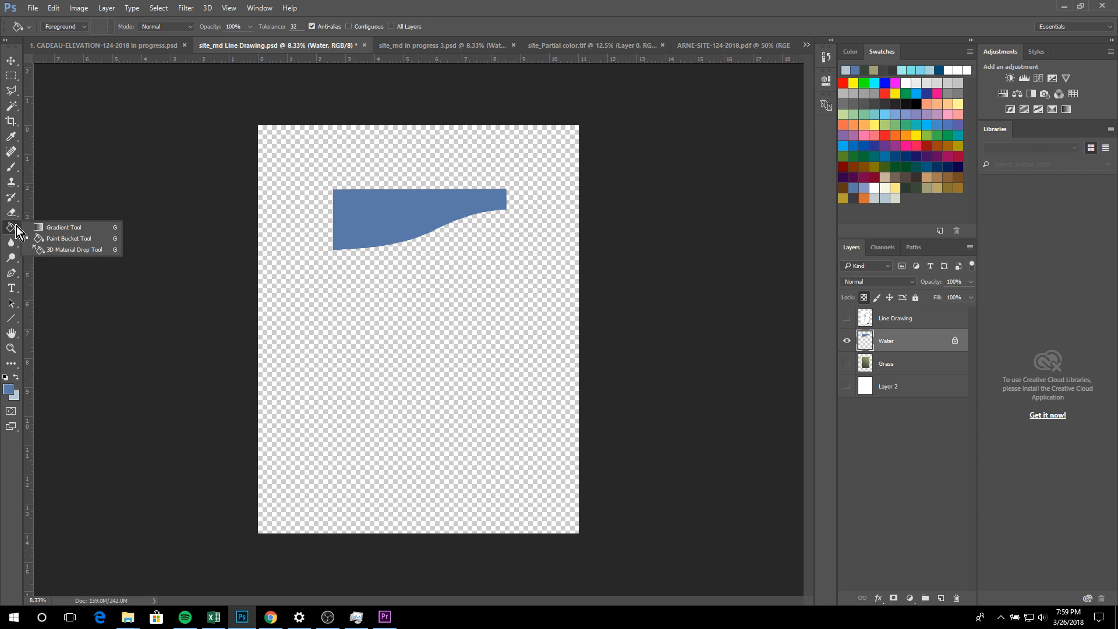
click(69, 227)
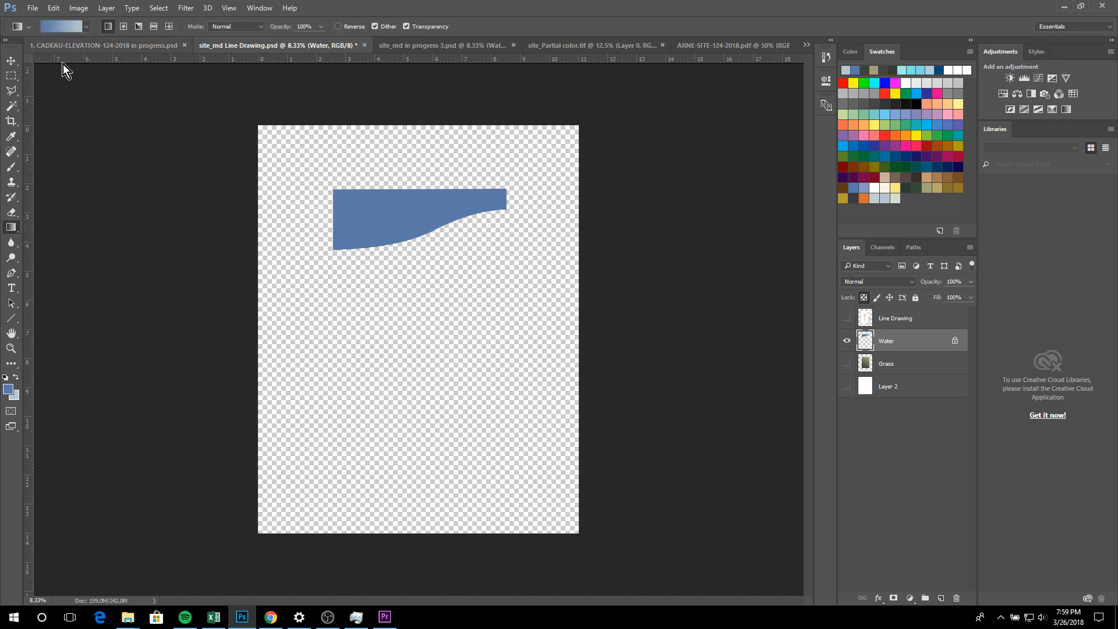
drag(349, 294, 448, 149)
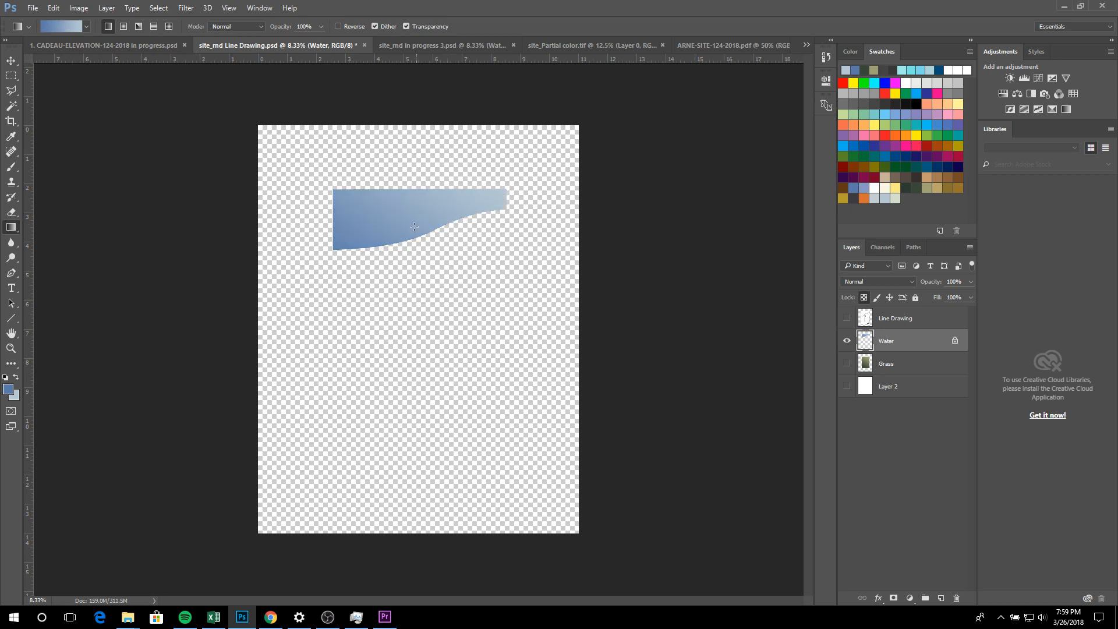
drag(320, 325, 477, 99)
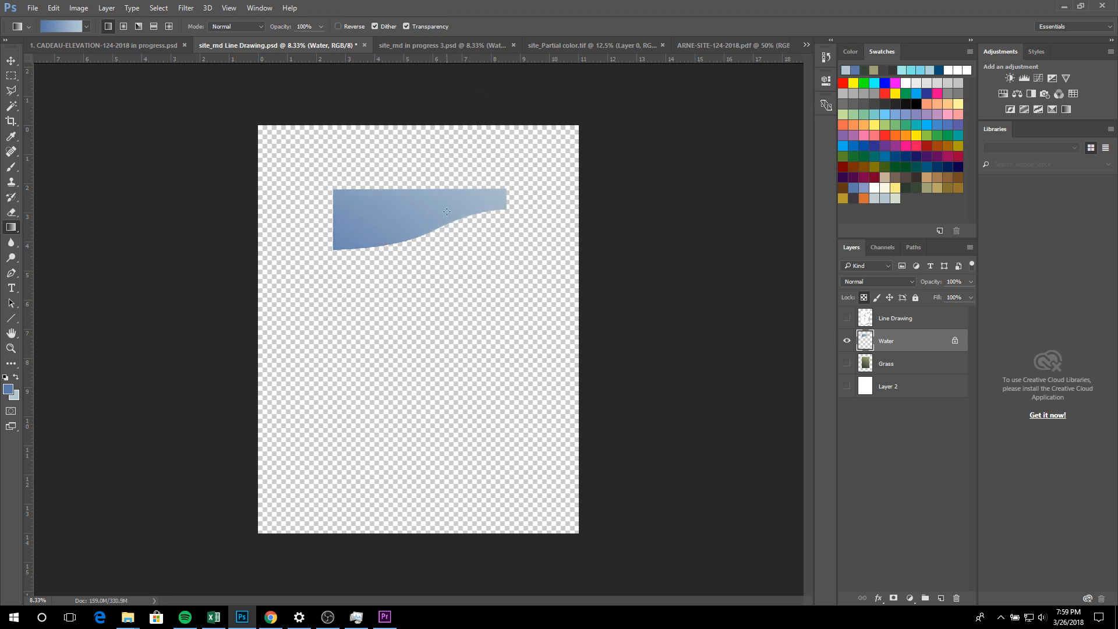
Show the Layer 2, Grass and Line Drawing layers again
click(847, 386)
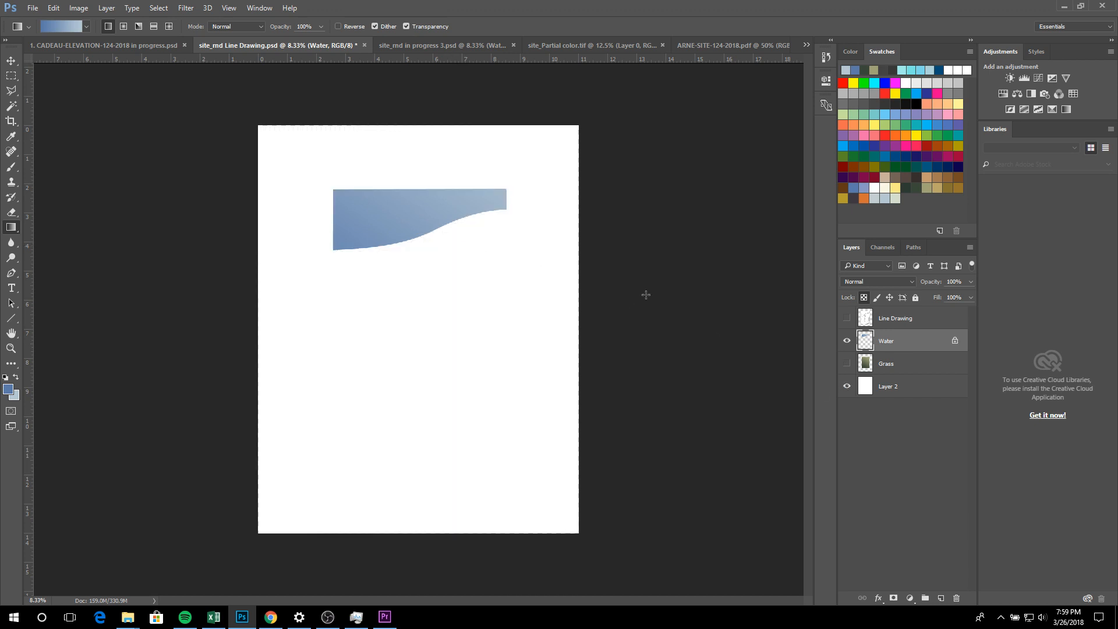
click(847, 364)
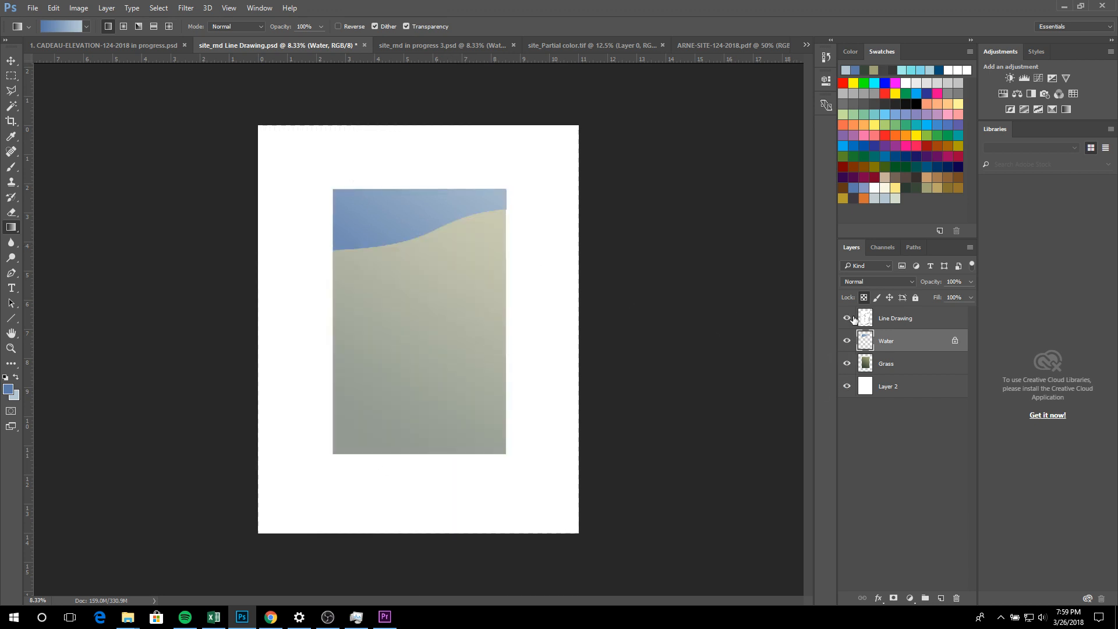
click(846, 318)
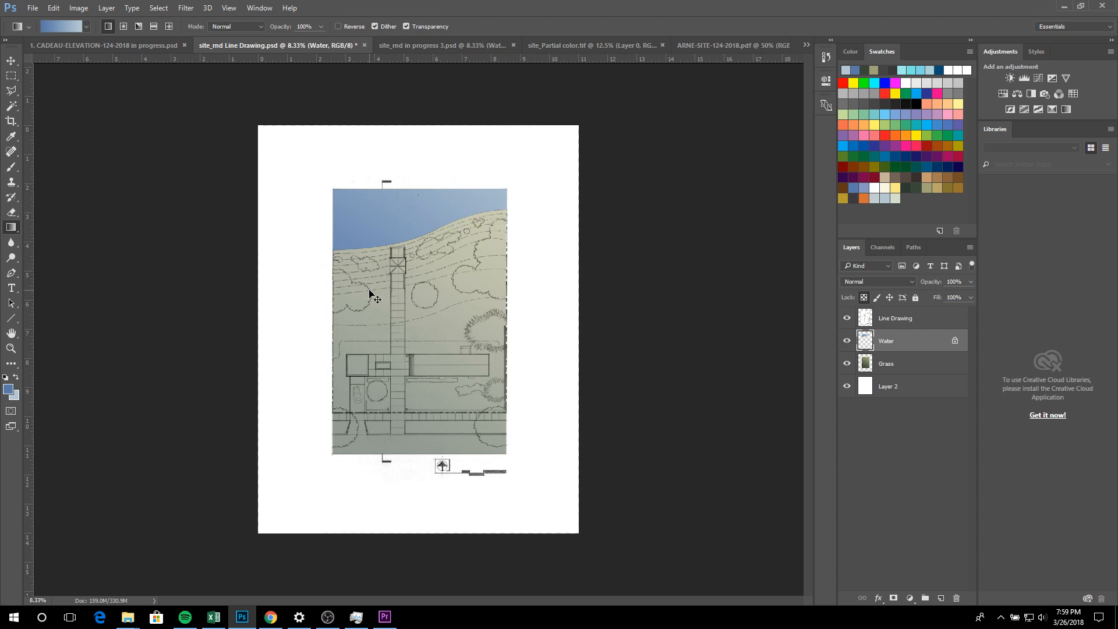
Try a gradient on the Water layer with its transparent pixels unlocked, undo it and restore the transparency lock
key(ctrl+plus)
key(ctrl+plus)
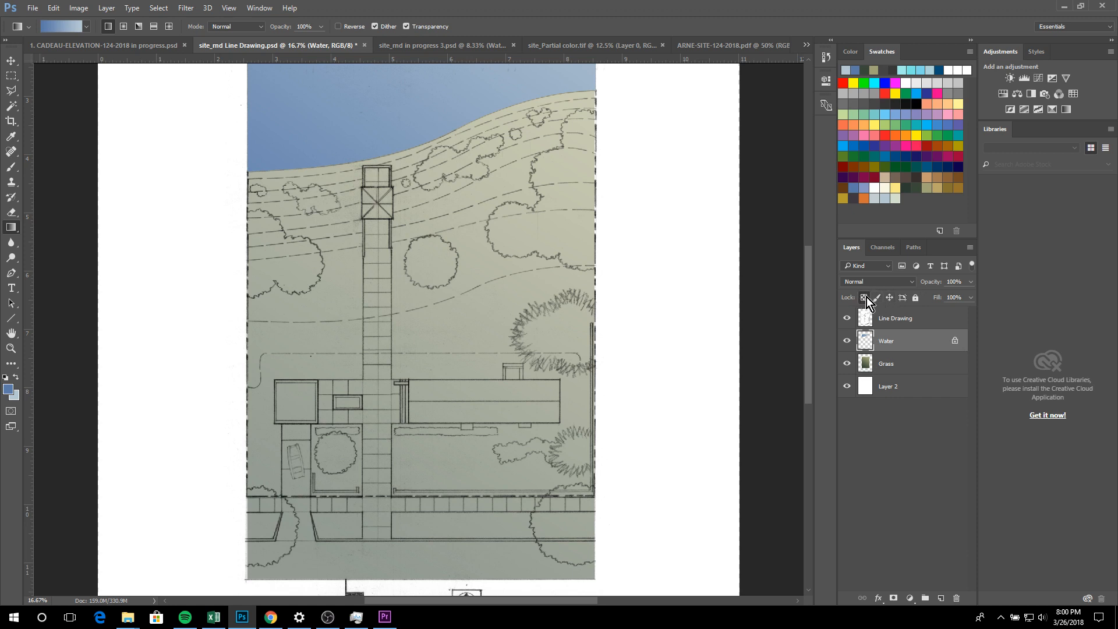
scroll(547, 336, up, 3)
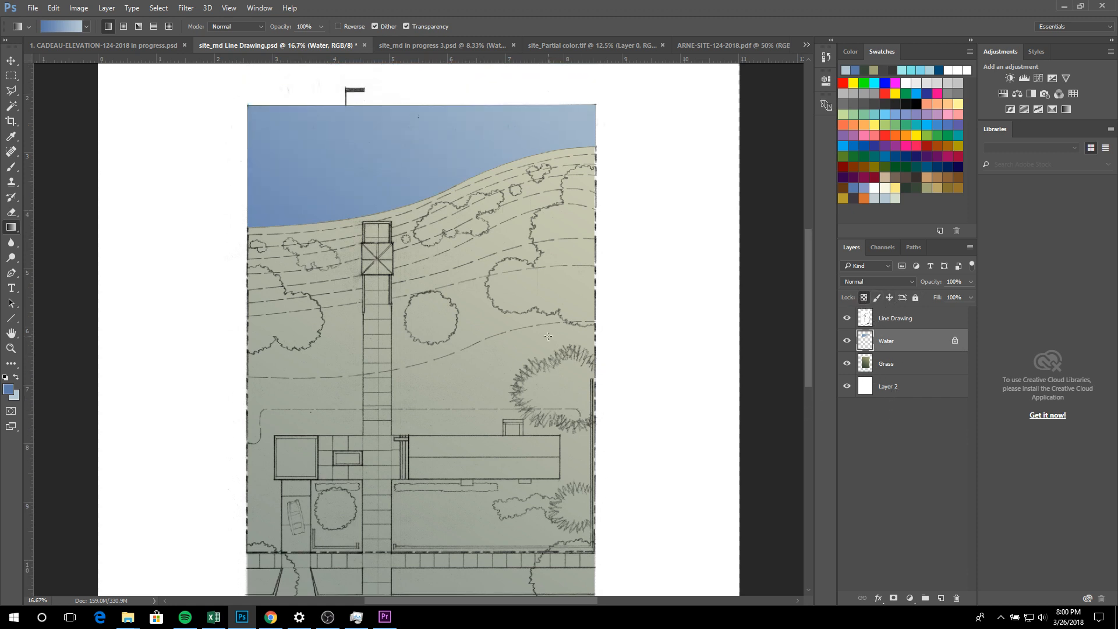
click(863, 297)
drag(354, 202, 405, 113)
key(ctrl+z)
click(864, 297)
Look over the site plan from the water down to the sidewalk and street for areas still to color
scroll(444, 259, down, 2)
scroll(414, 250, up, 3)
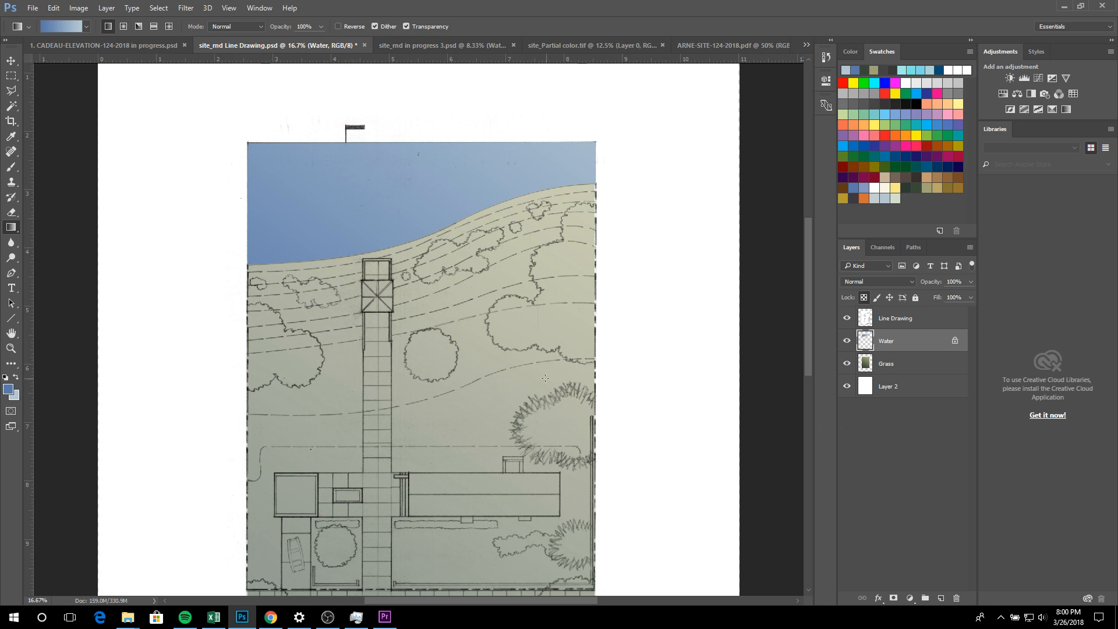
scroll(481, 345, down, 2)
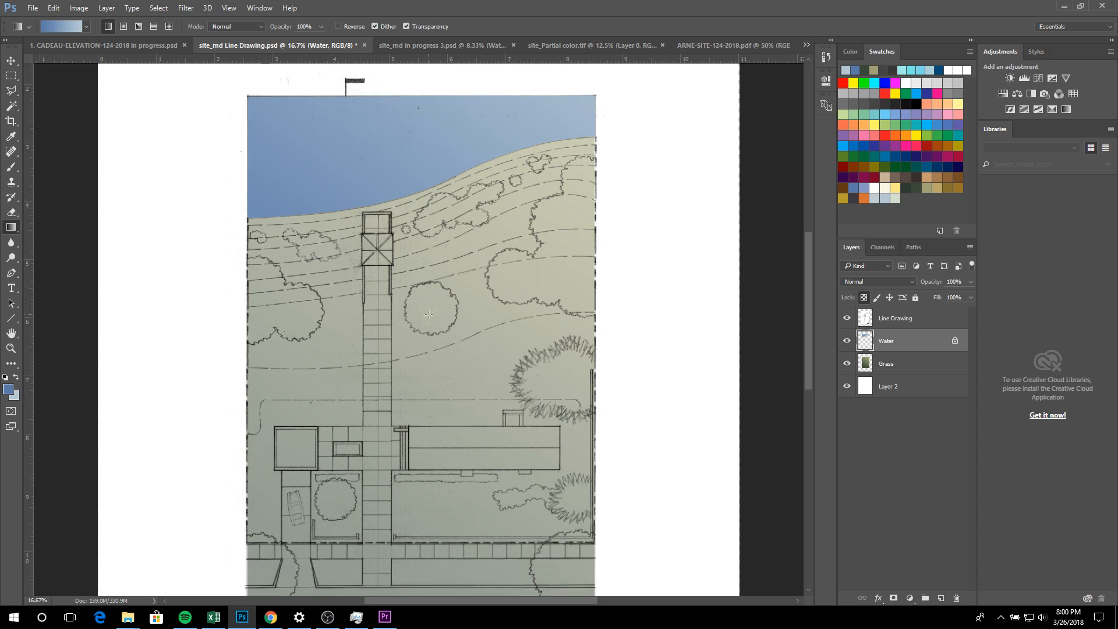
scroll(429, 315, down, 2)
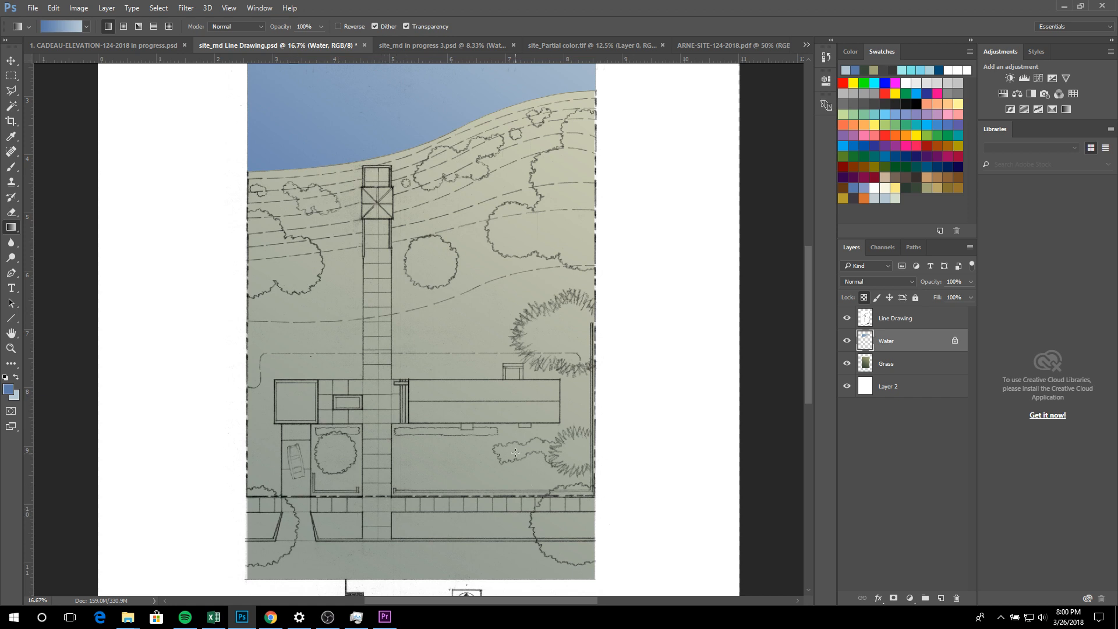
scroll(475, 378, up, 2)
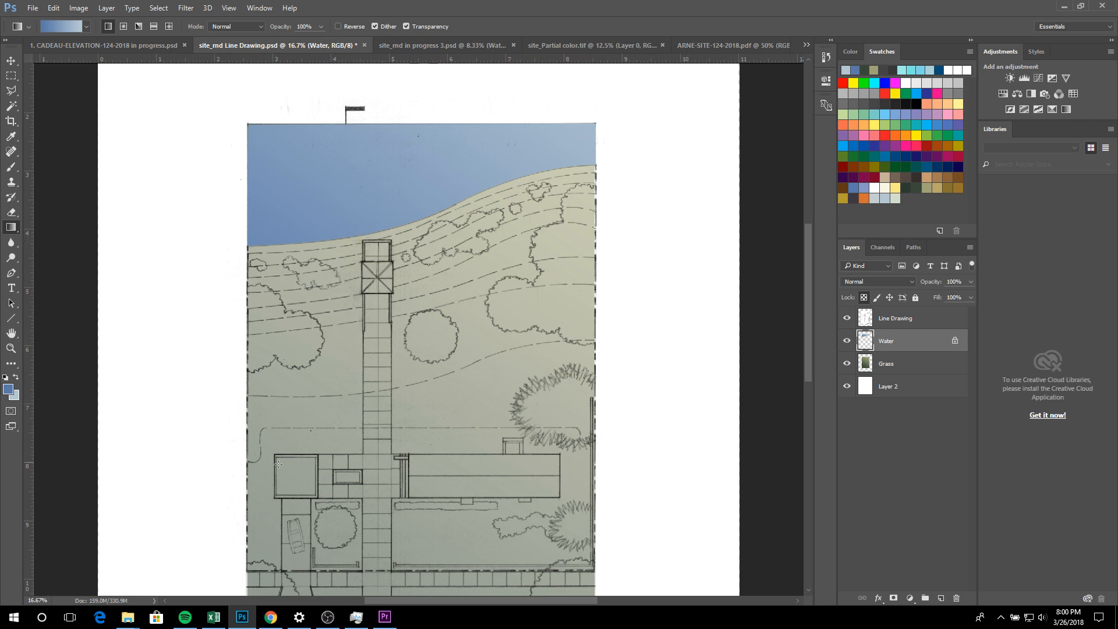
scroll(358, 498, down, 3)
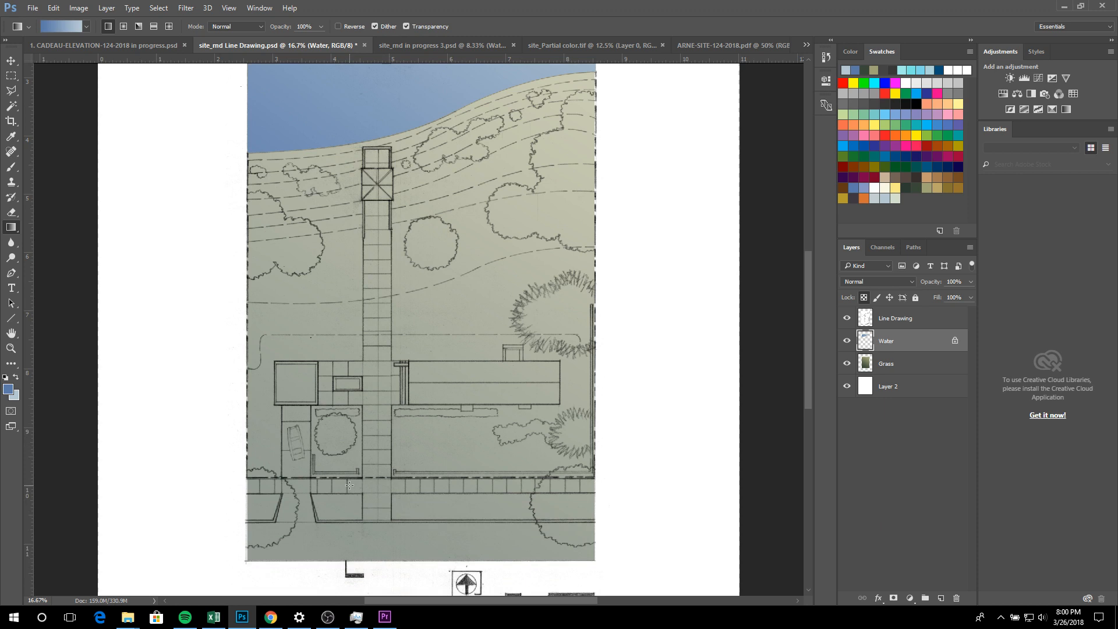
scroll(368, 259, up, 2)
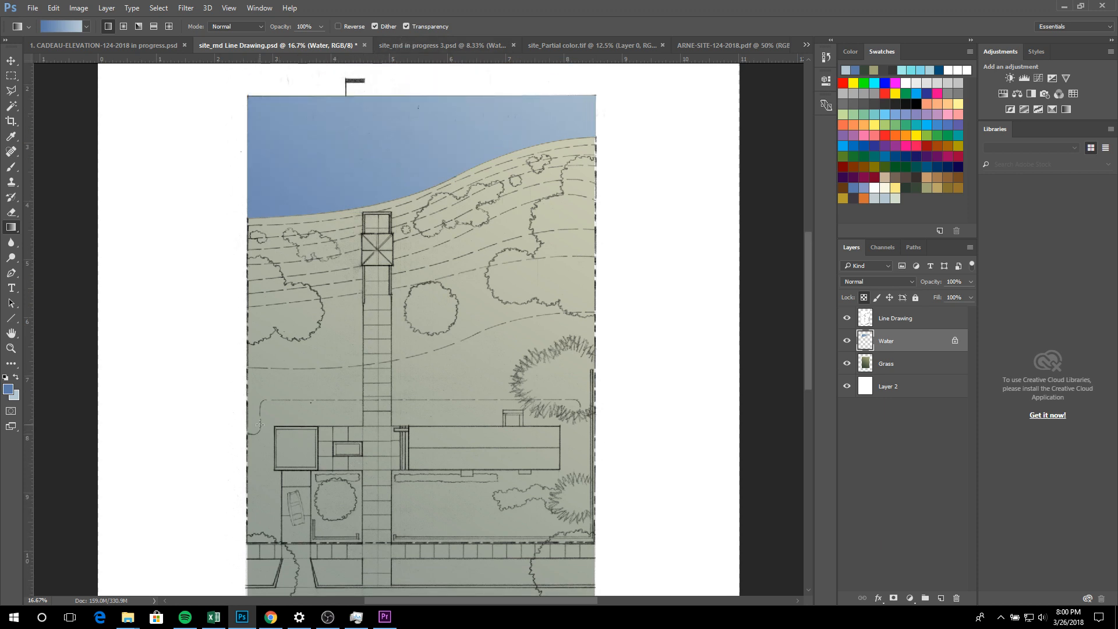
scroll(417, 438, down, 1)
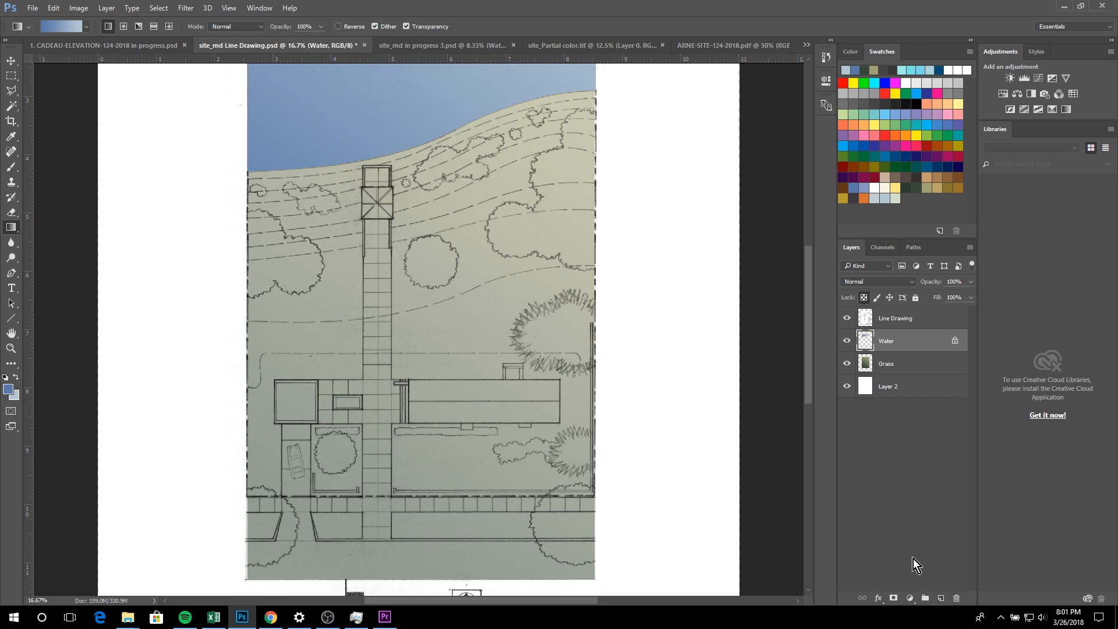
Create a new layer above Water and name it Sidewalk
click(941, 598)
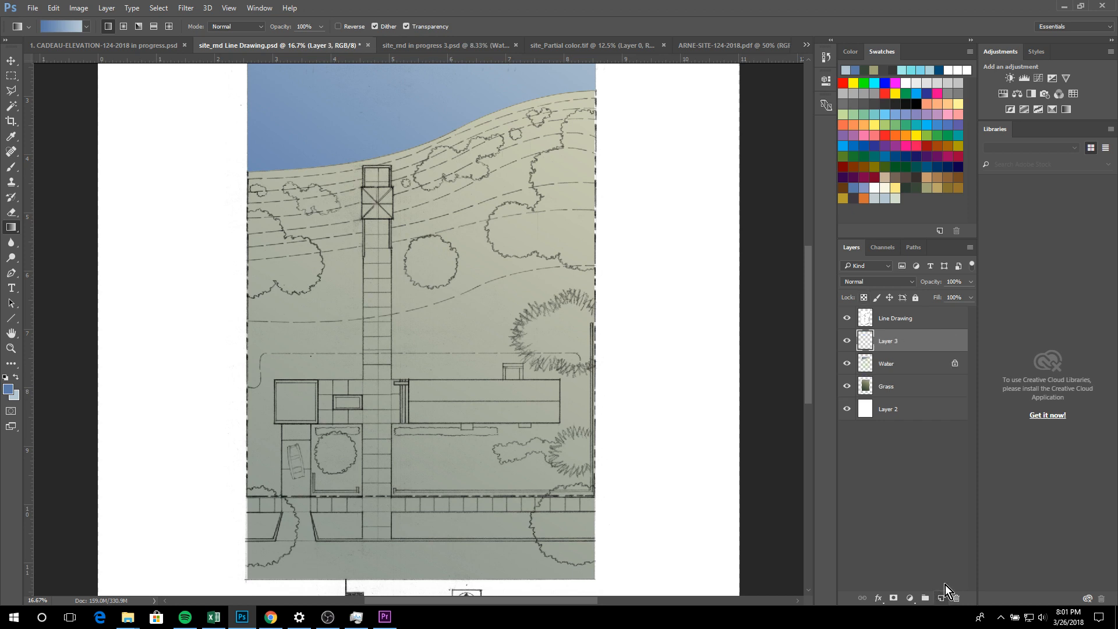
double_click(881, 341)
text(Sidewalk)
key(Return)
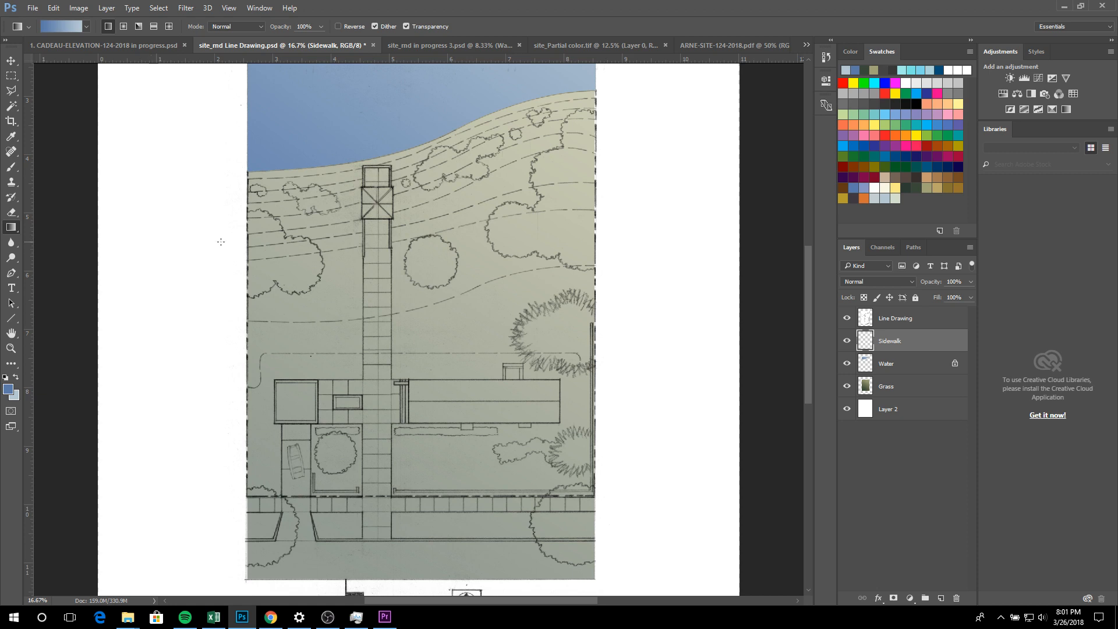
scroll(220, 241, up, 3)
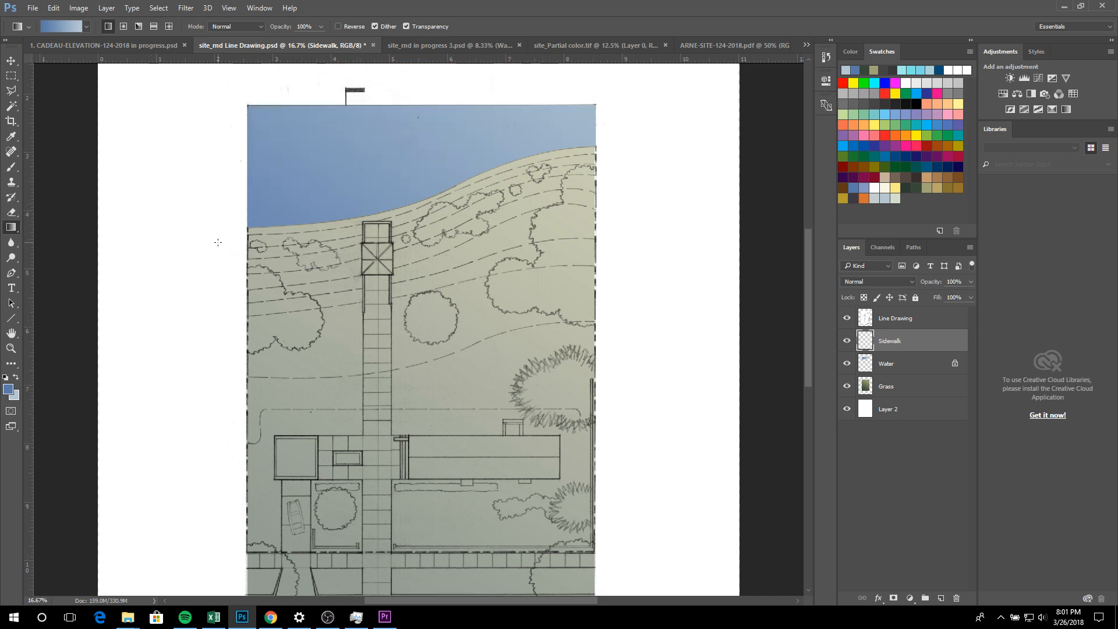
click(12, 81)
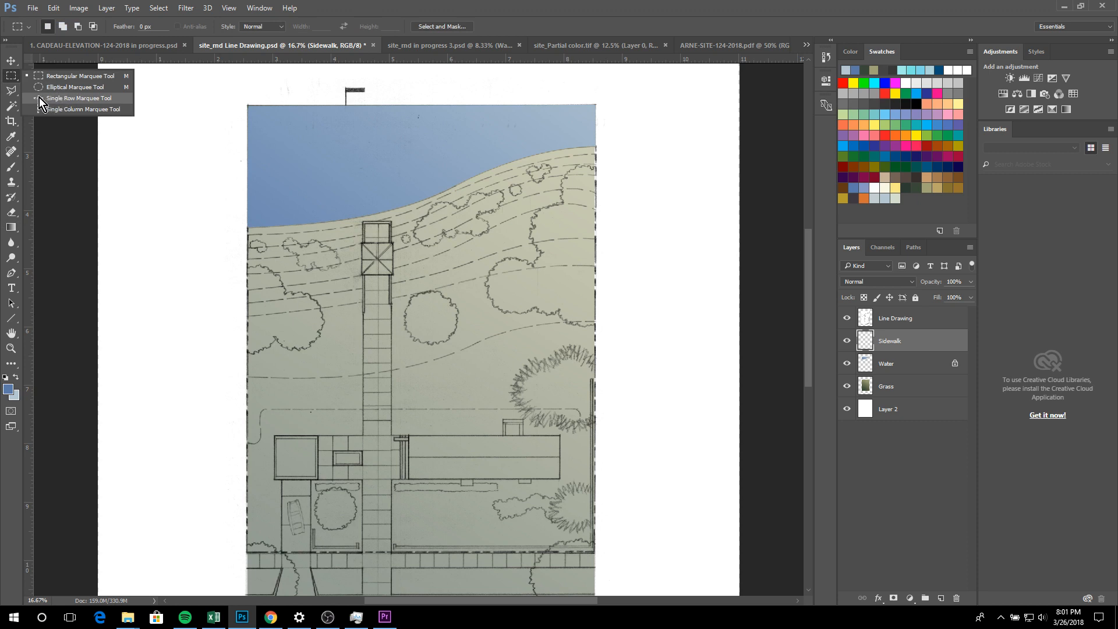
click(11, 109)
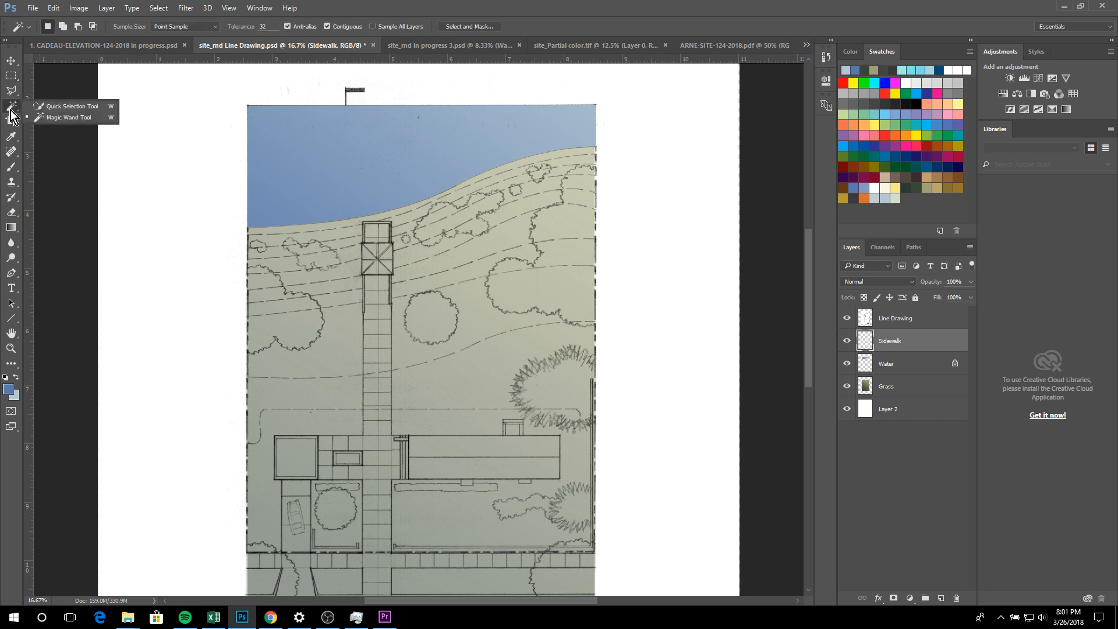
click(10, 109)
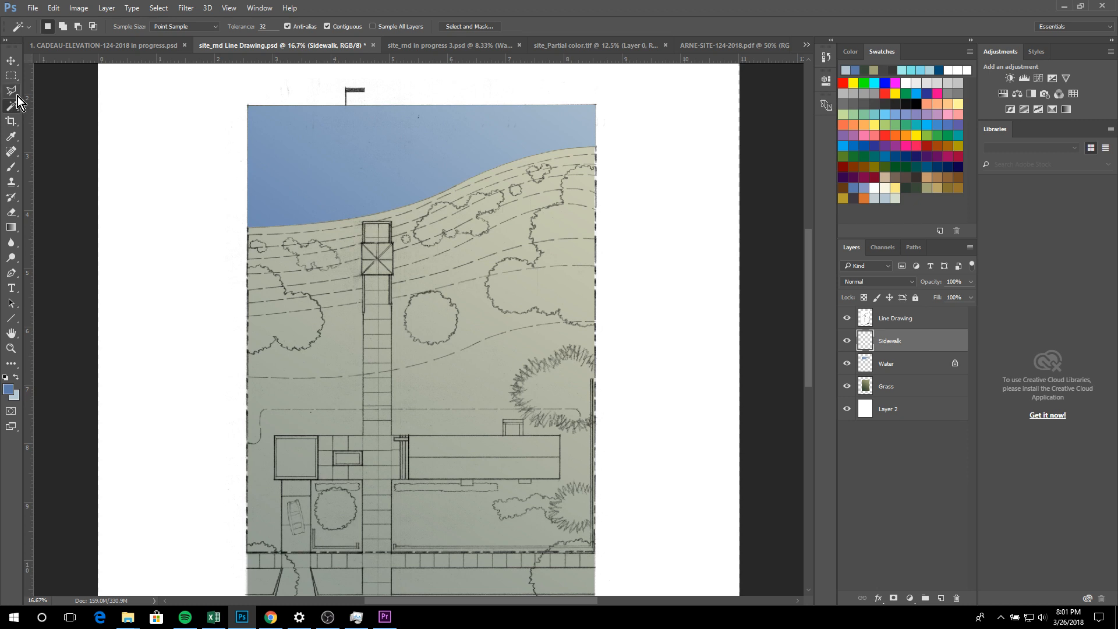
Start a Polygonal Lasso selection at the waterfront end of the central walkway, tracing the end platform and the left side of the X-braced square
click(17, 97)
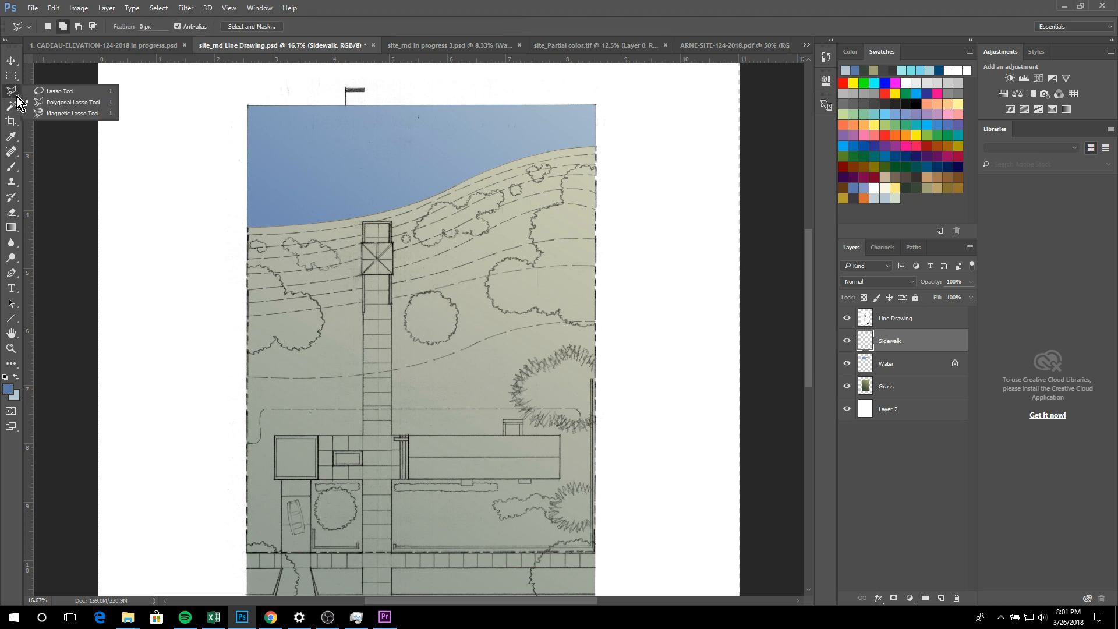
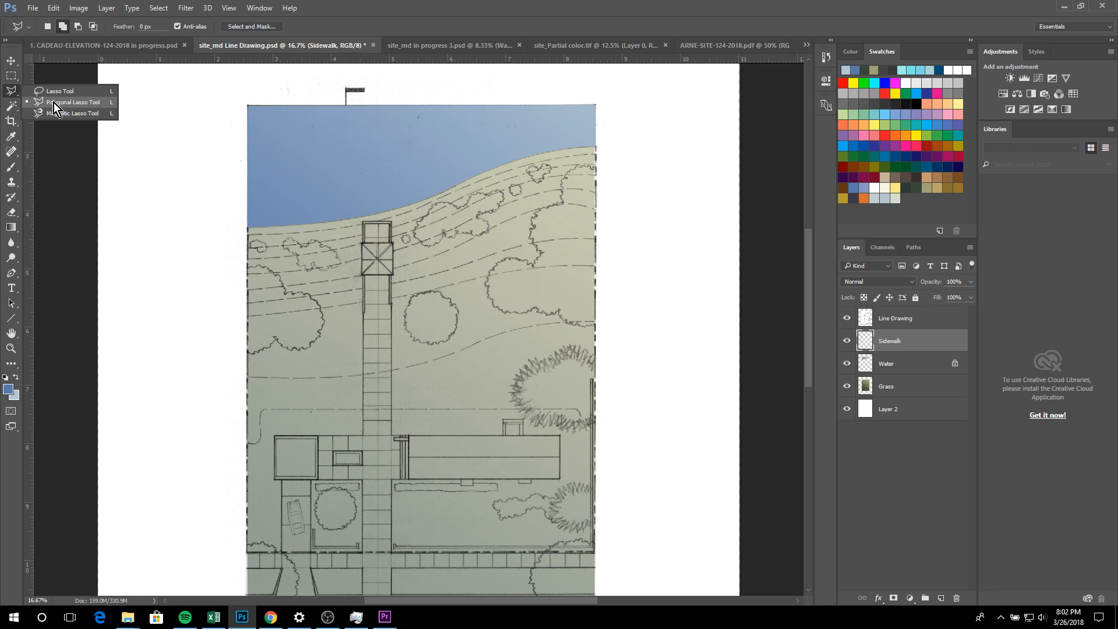
click(53, 102)
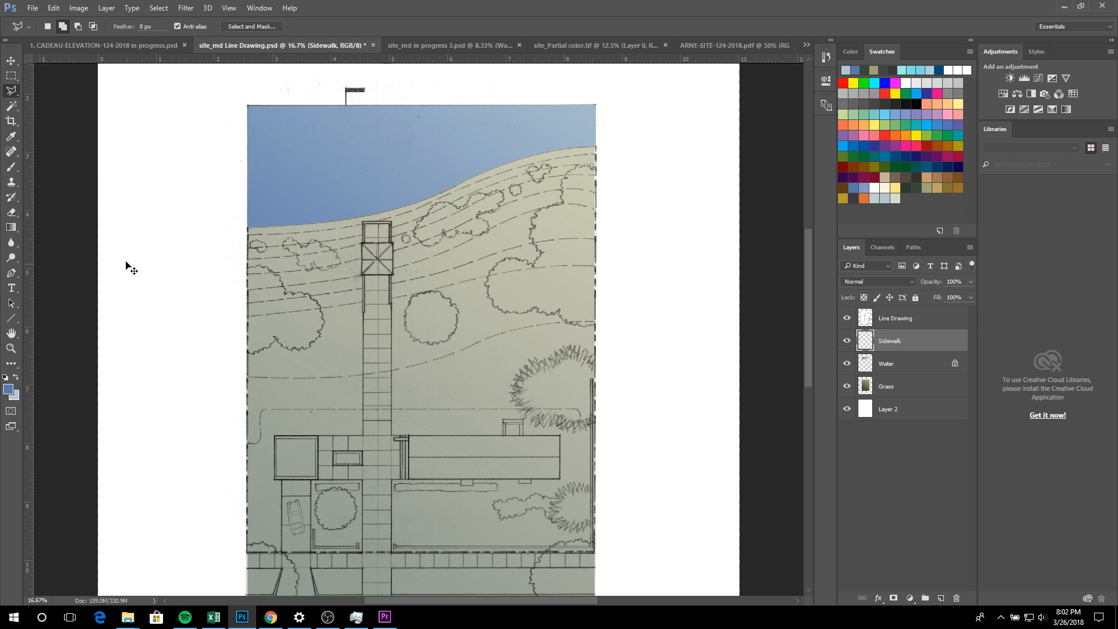
scroll(389, 236, up, 4)
scroll(232, 177, up, 5)
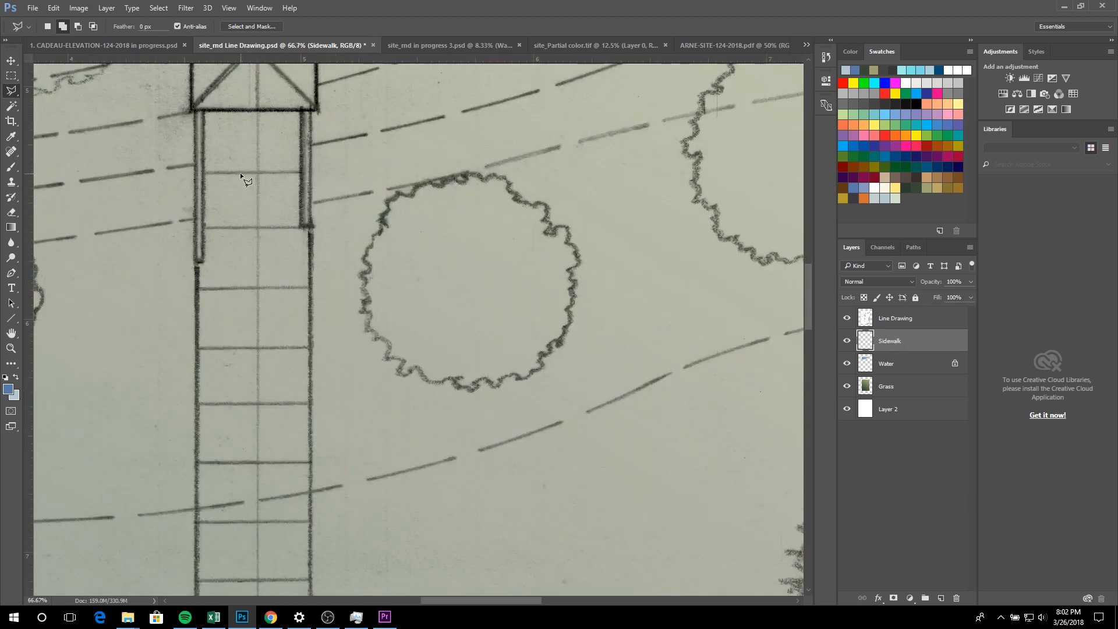
scroll(214, 177, up, 3)
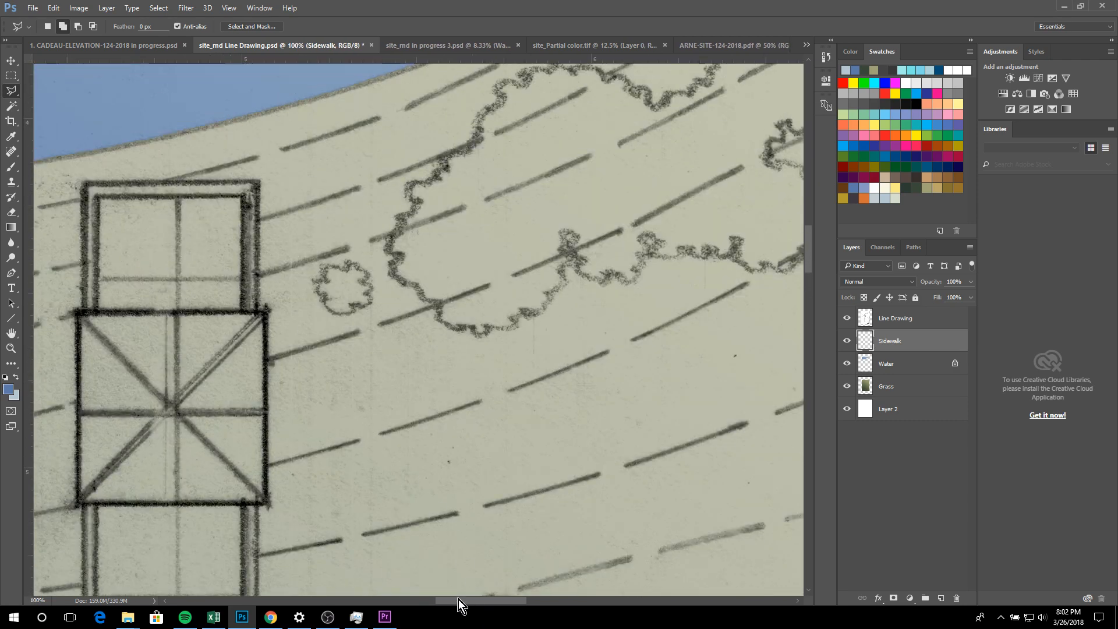
drag(458, 599, 424, 598)
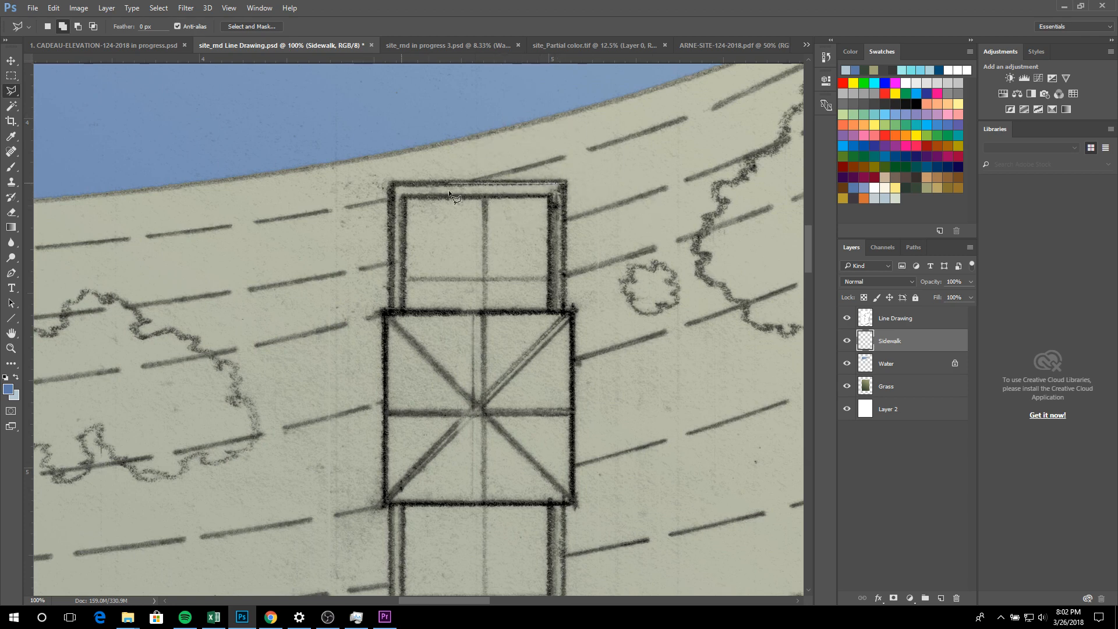
click(565, 320)
click(391, 184)
click(384, 313)
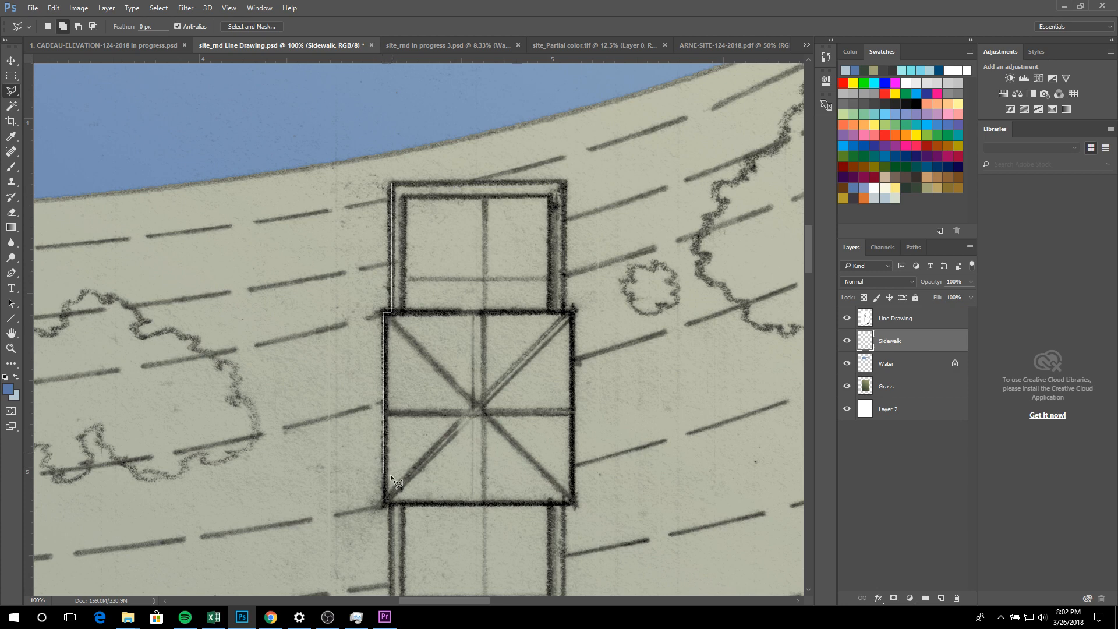
click(391, 505)
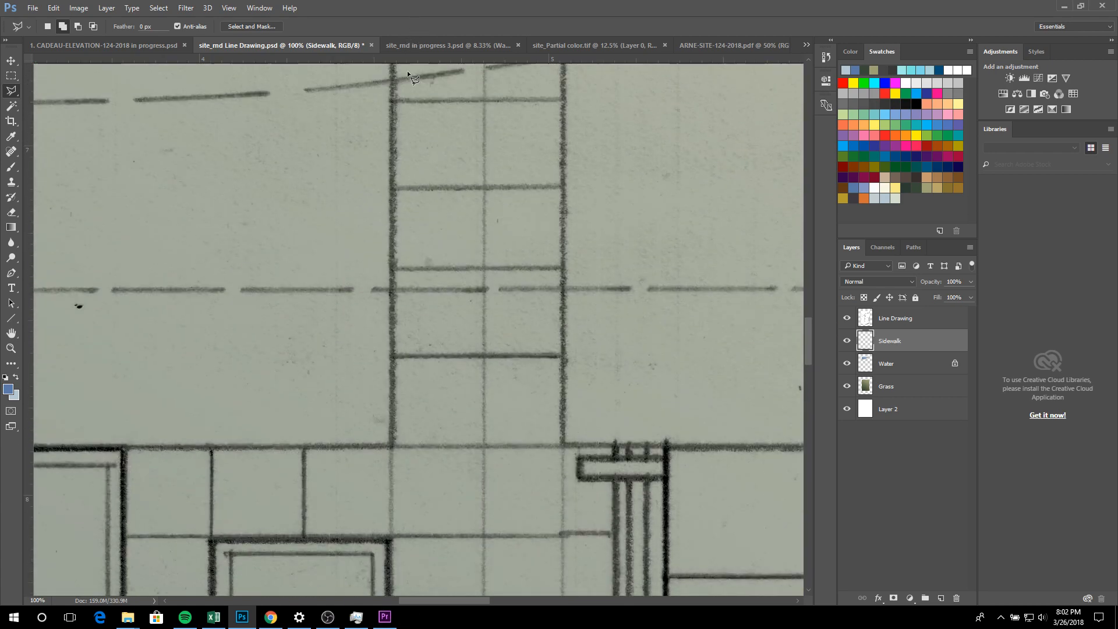
Continue the lasso outline down the walkway, around the square left wing, along the driveway's outer edge and around the street sidewalk's left end
click(394, 445)
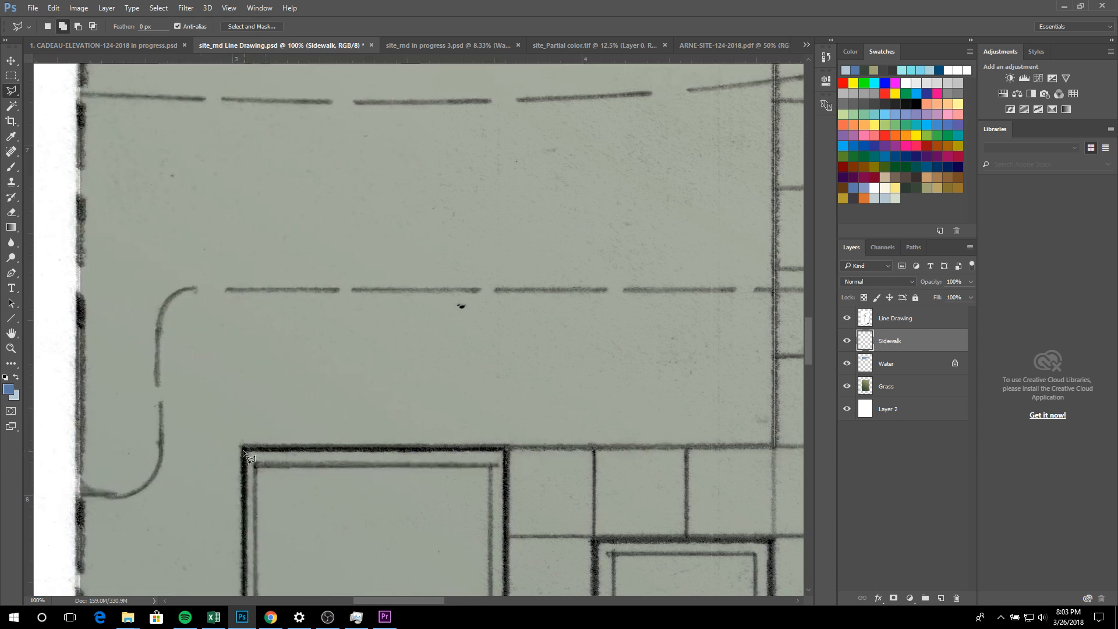
click(244, 448)
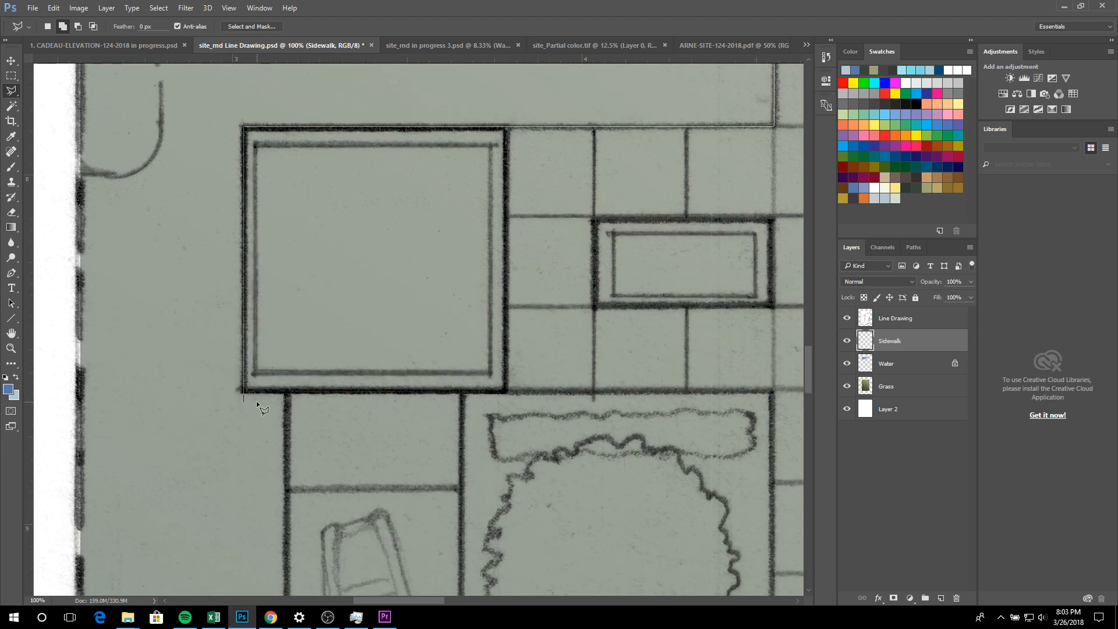
click(245, 391)
click(287, 393)
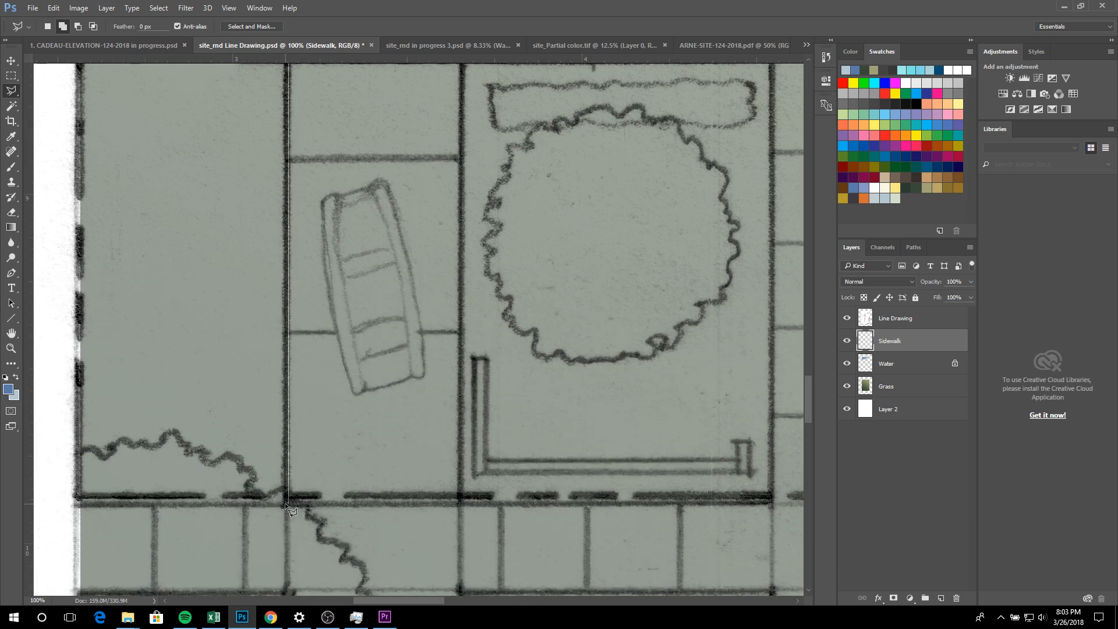
click(288, 503)
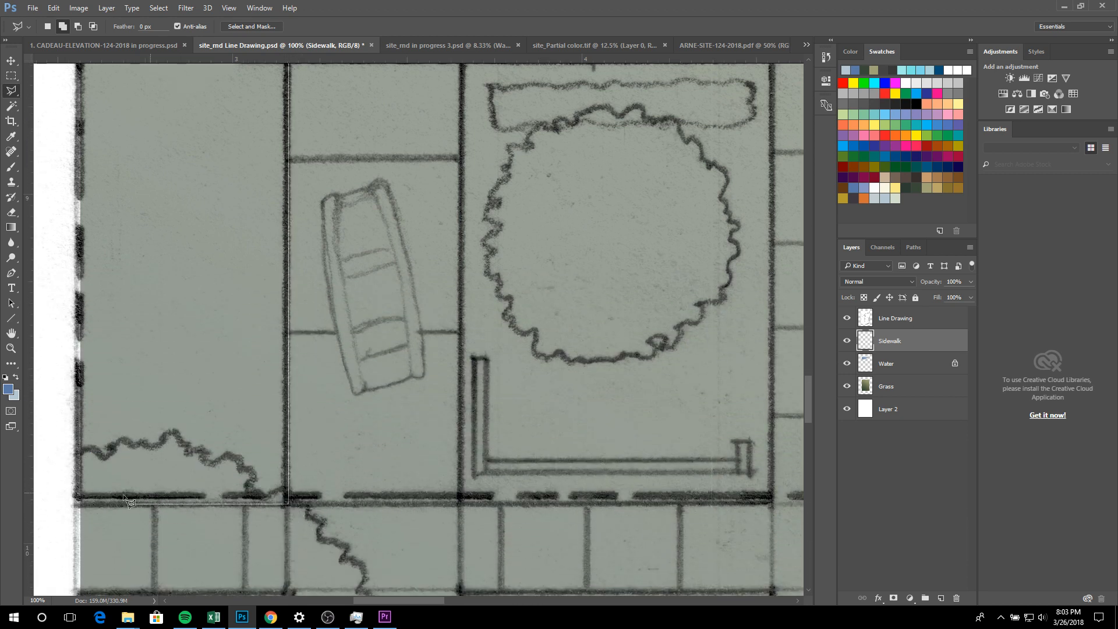
click(75, 506)
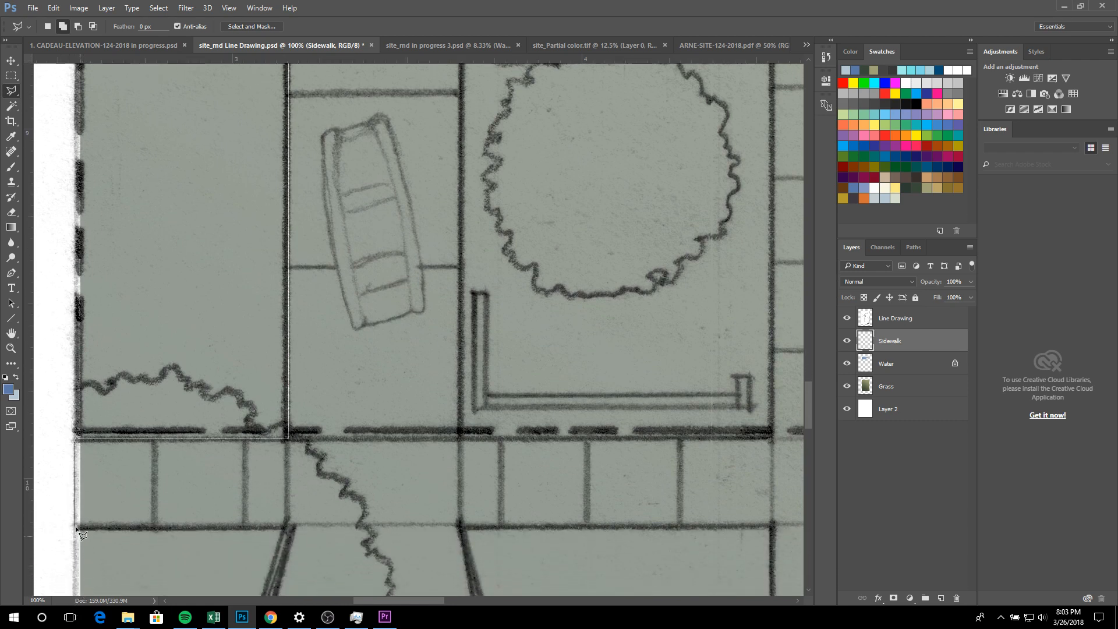
click(75, 527)
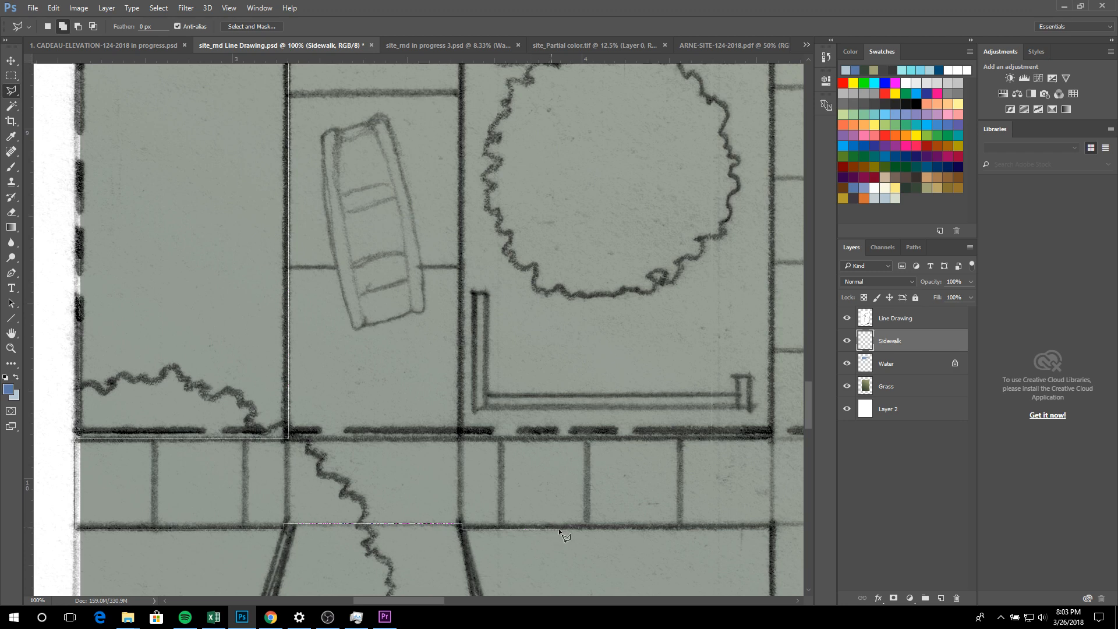
Trace the sidewalk's street-side edge, including the walkway stub toward the curb, and go around the sidewalk's right end
click(772, 526)
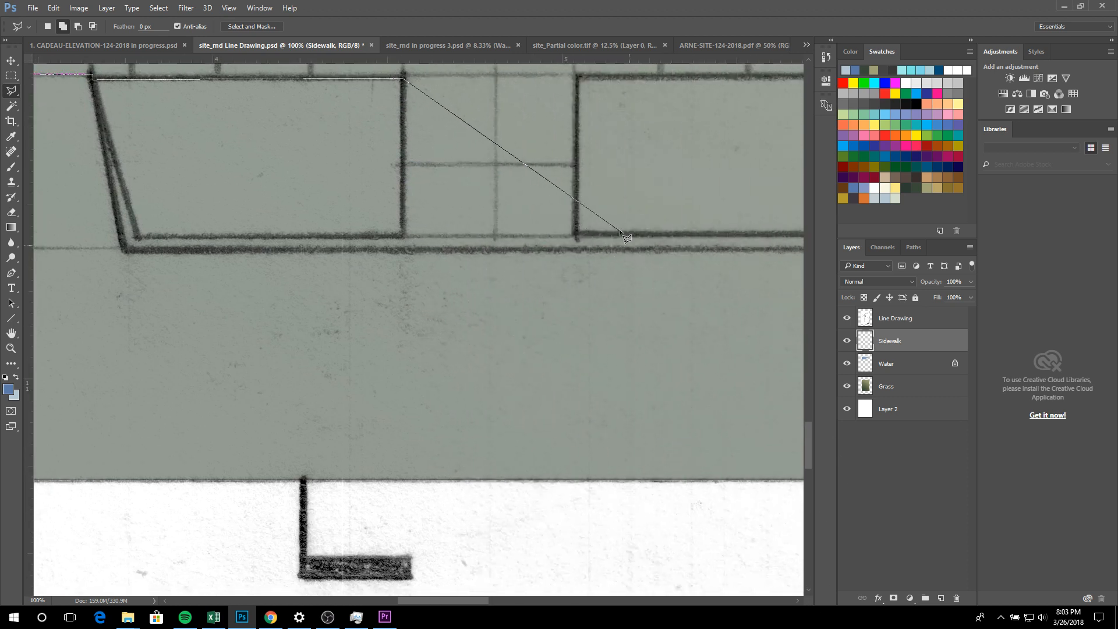
click(403, 234)
click(576, 237)
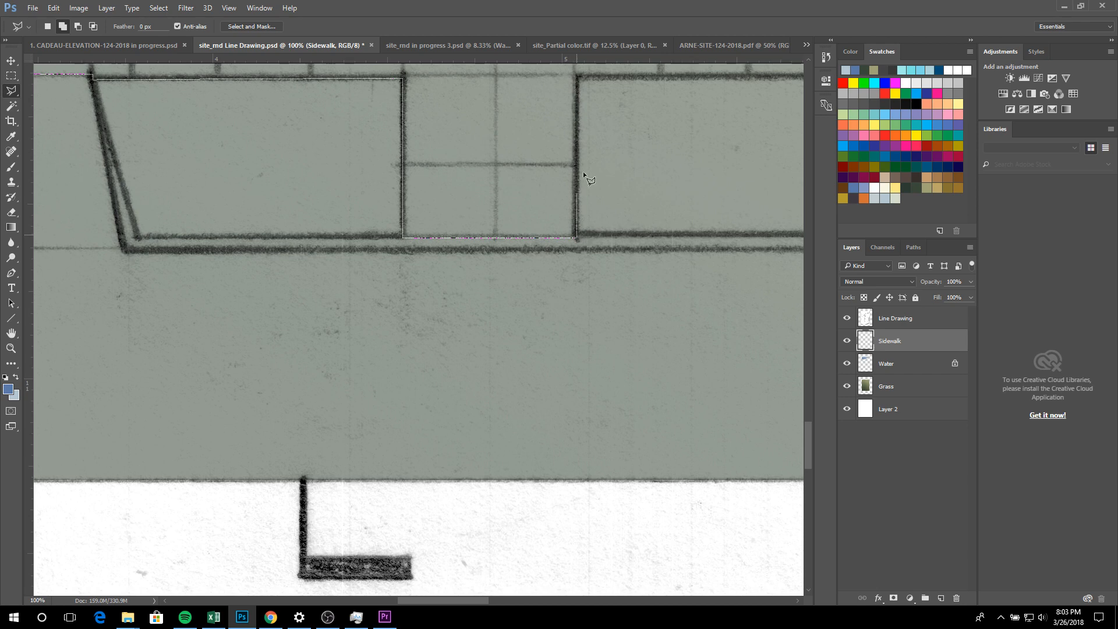
click(578, 76)
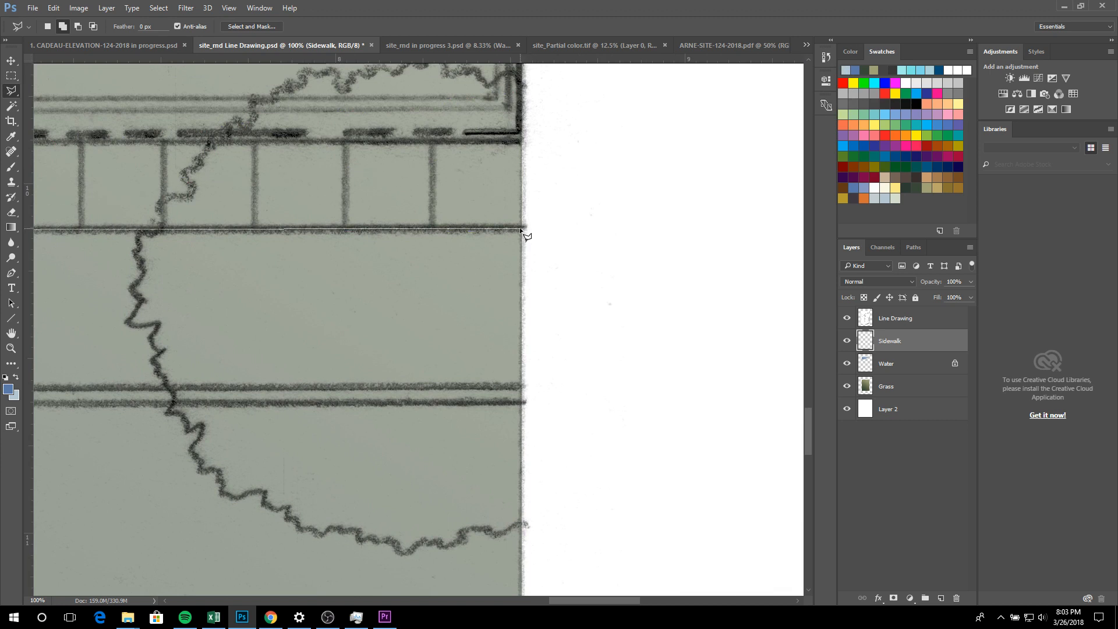
click(521, 229)
click(522, 142)
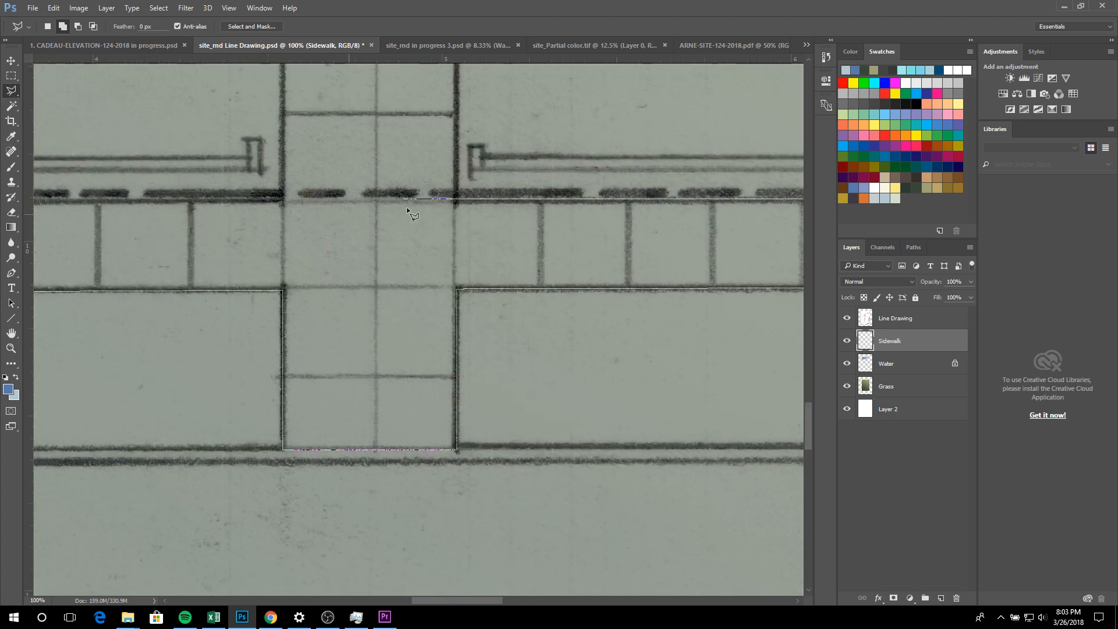
Extend the lasso outline back to the central walkway, up its right side and around the long right wing of the house
click(455, 202)
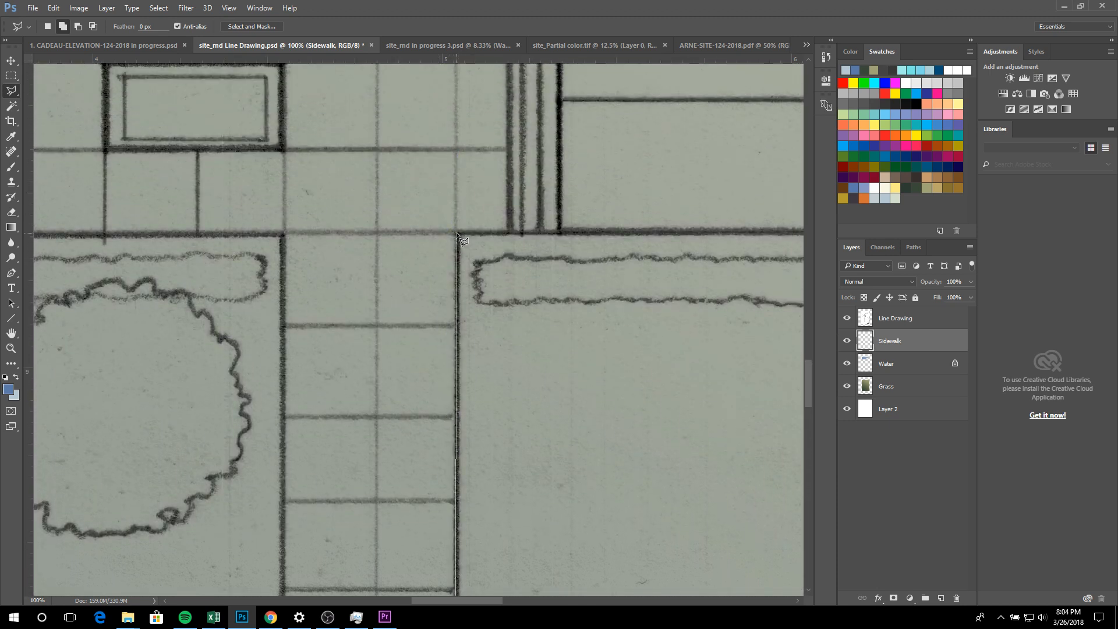
click(459, 232)
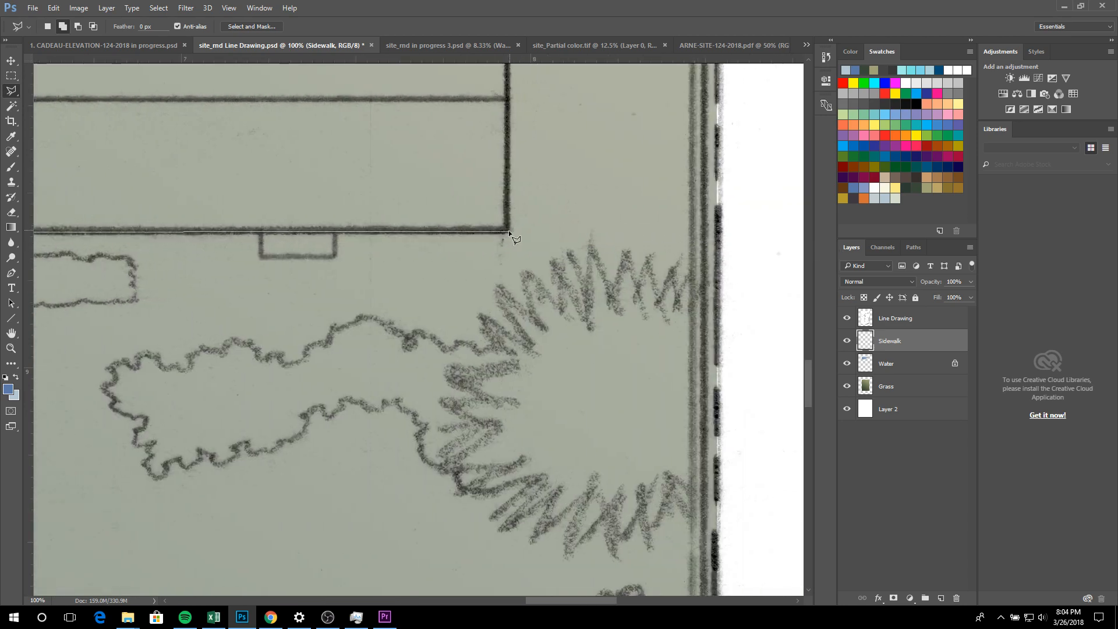
click(506, 230)
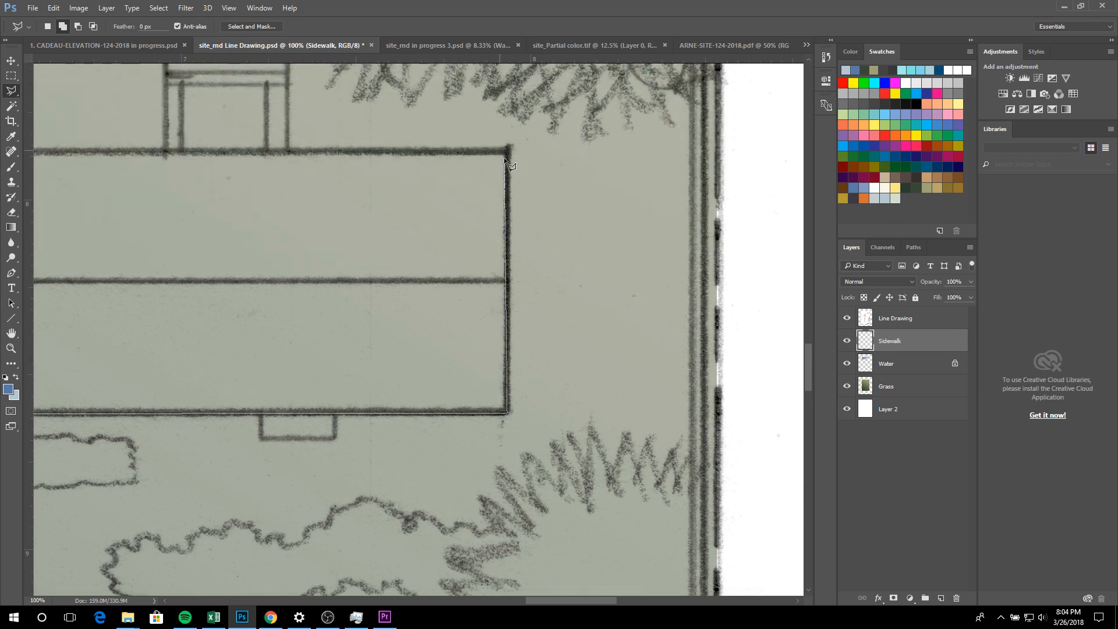
click(506, 152)
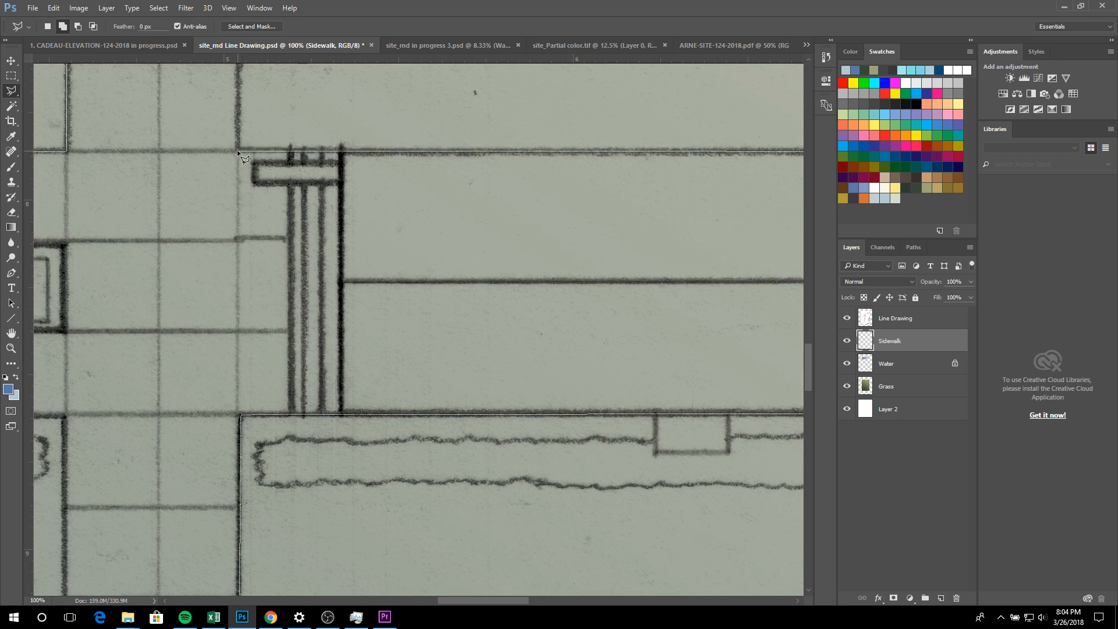
click(237, 149)
Trace the walkway's right side up past the X-braced square and close the selection at the waterfront platform's corner
scroll(236, 149, up, 15)
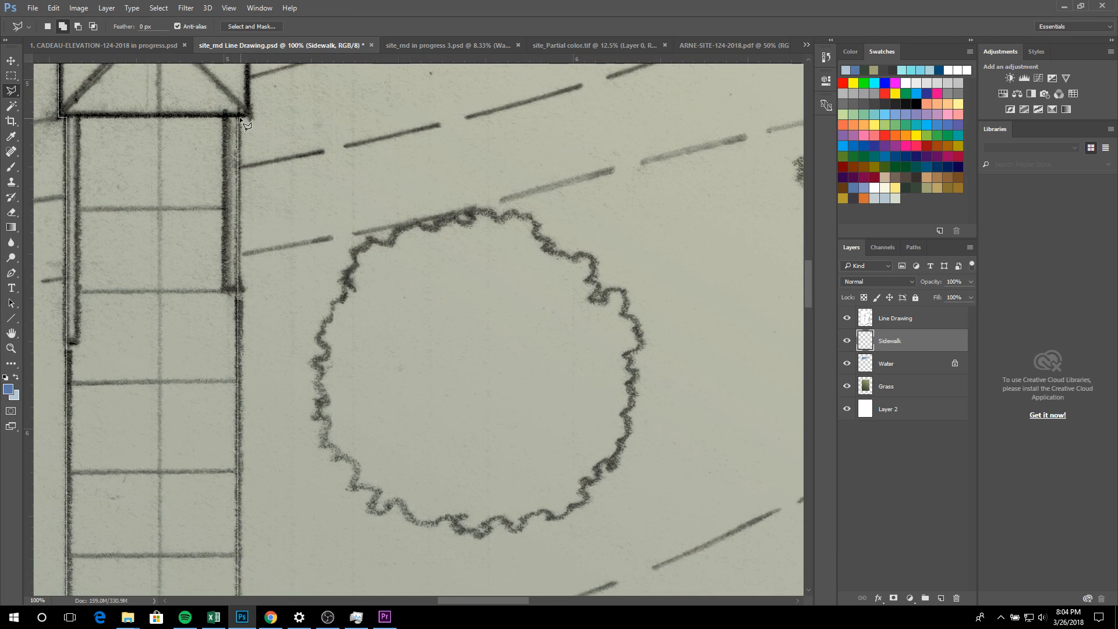
click(239, 117)
scroll(246, 115, up, 6)
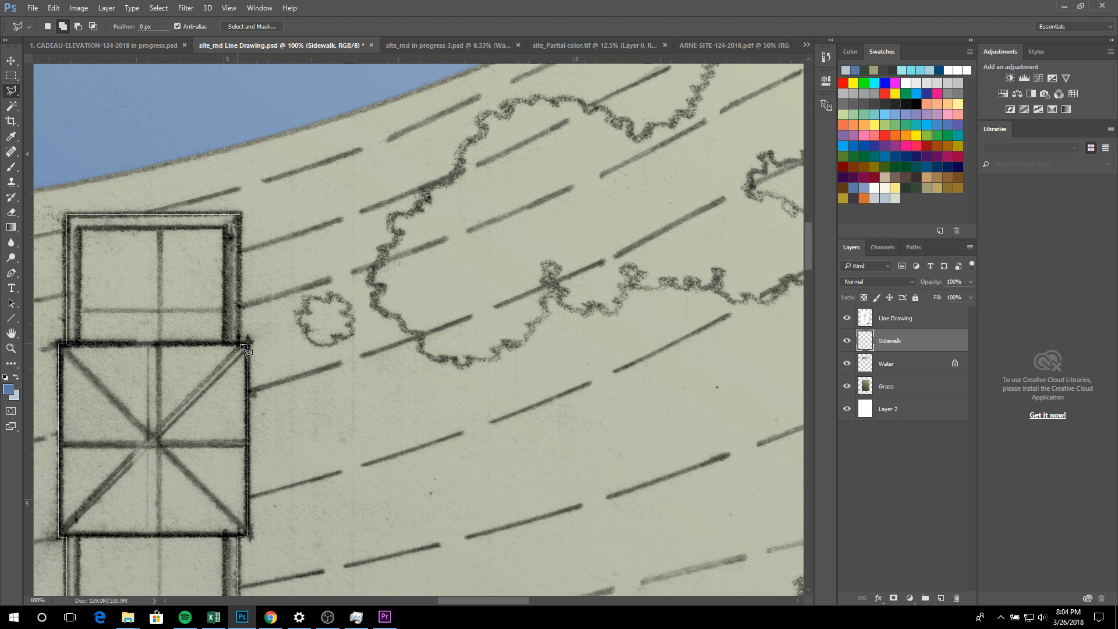
click(234, 344)
click(239, 321)
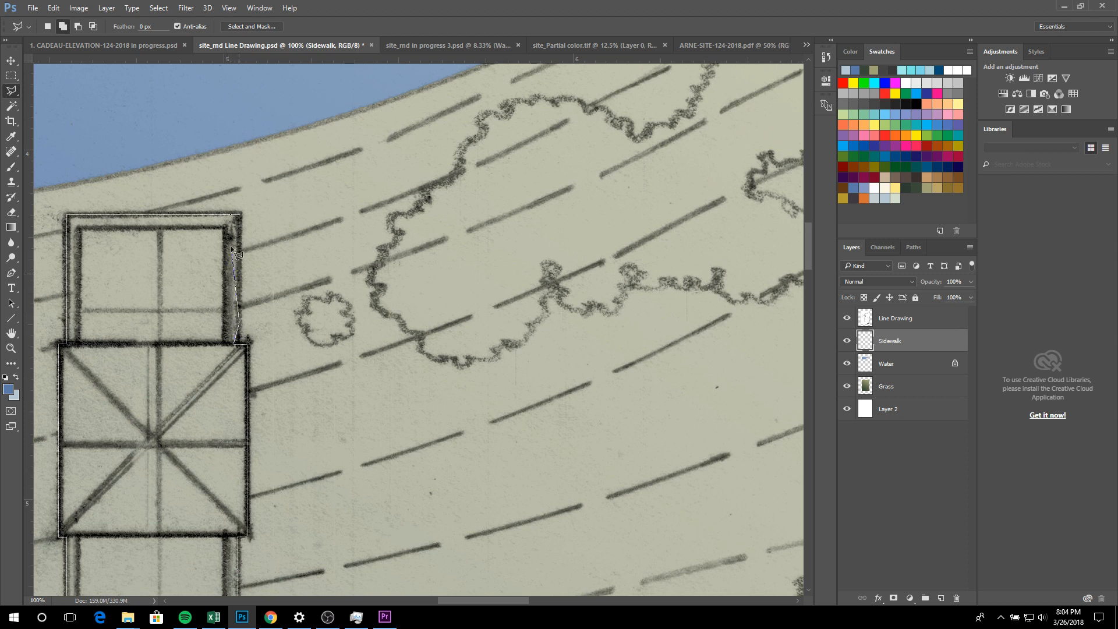
click(242, 216)
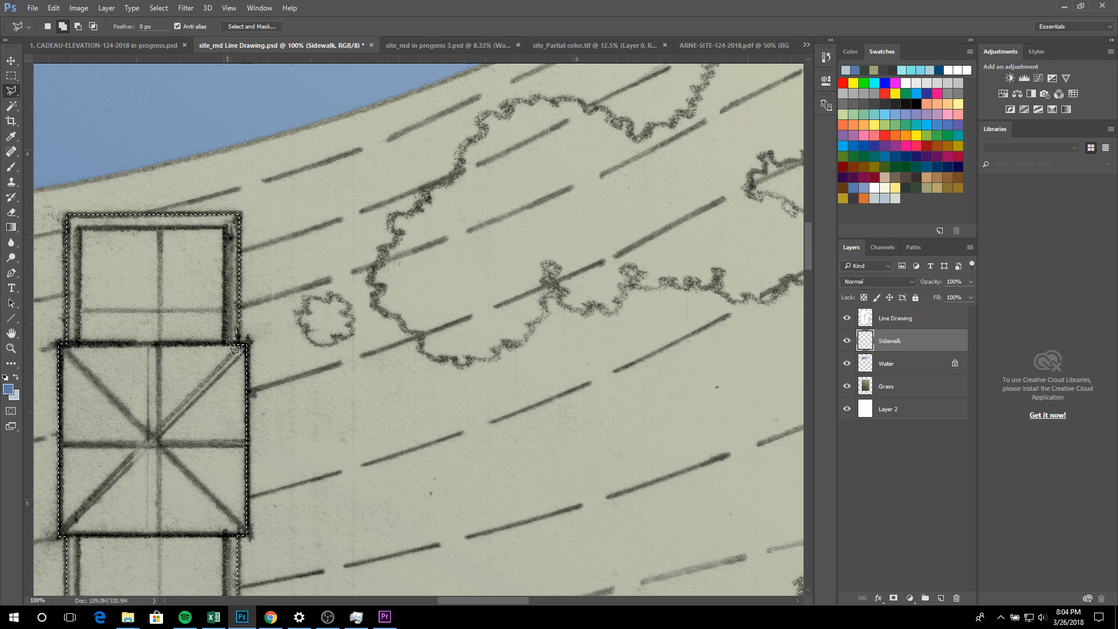
Set the lasso to New Selection mode and add a small polygon where the platform meets the X-braced square to the existing selection
click(51, 31)
key(shift)
drag(240, 332, 233, 364)
click(237, 381)
click(153, 337)
double_click(172, 280)
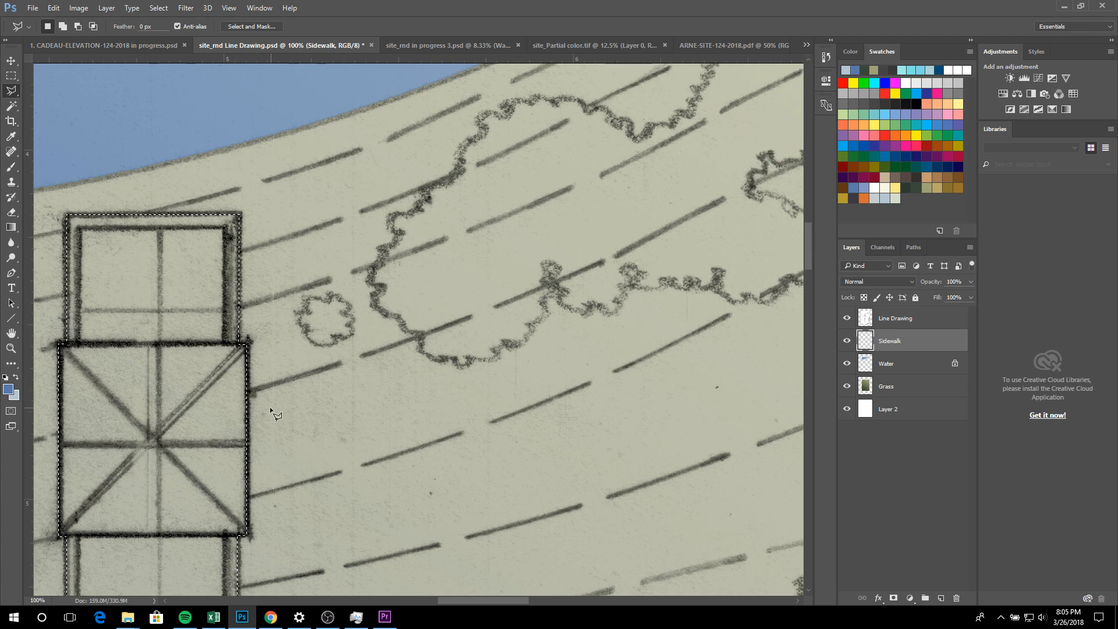
Fill the selected paved areas on the Sidewalk layer with the cream off-white swatch using the Paint Bucket tool
key(ctrl+minus)
key(ctrl+minus)
key(ctrl+minus)
key(ctrl+minus)
key(ctrl+minus)
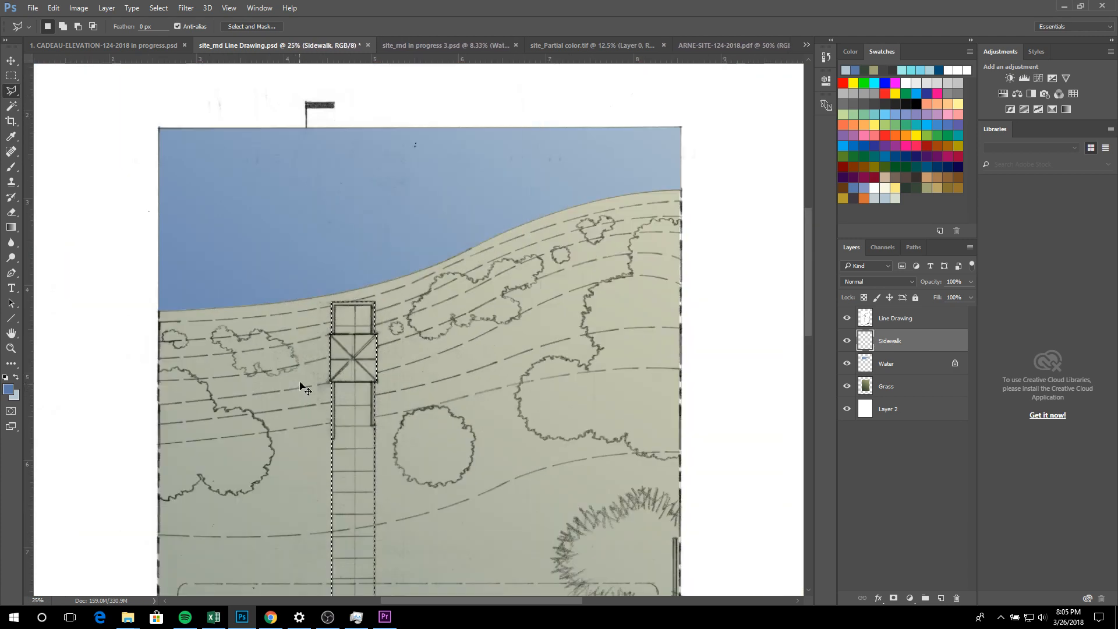
scroll(325, 359, down, 5)
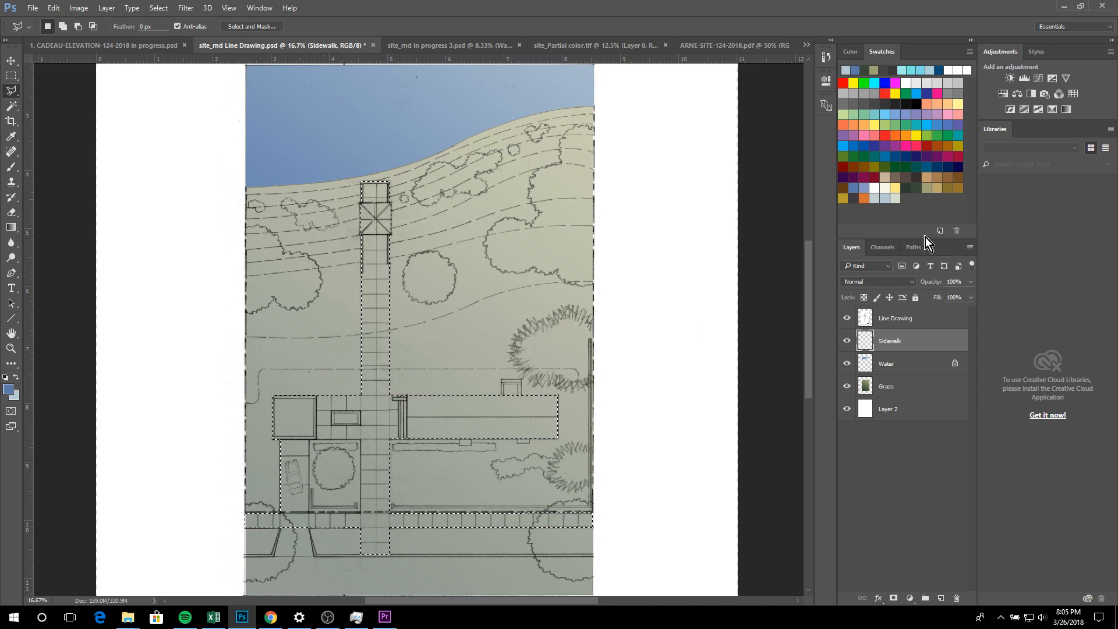
click(885, 188)
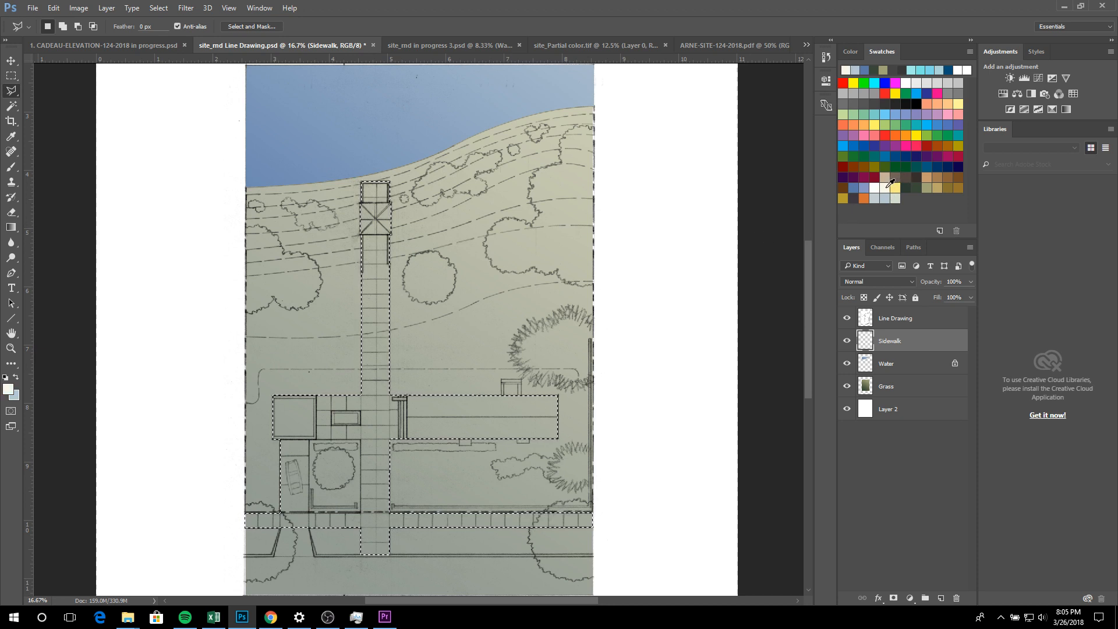
key(b)
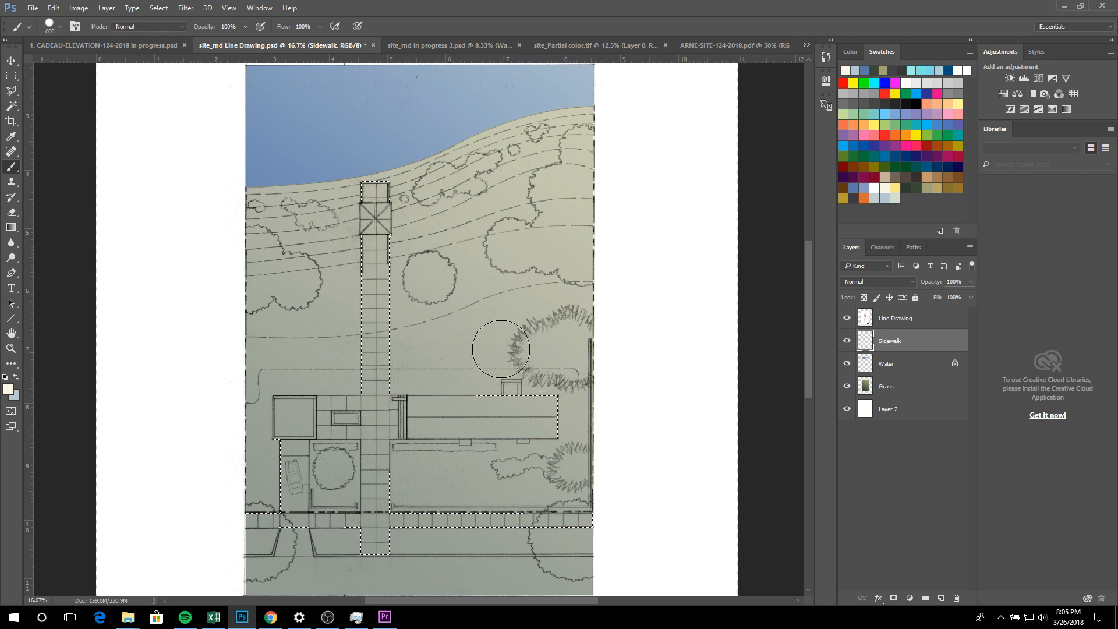
key(g)
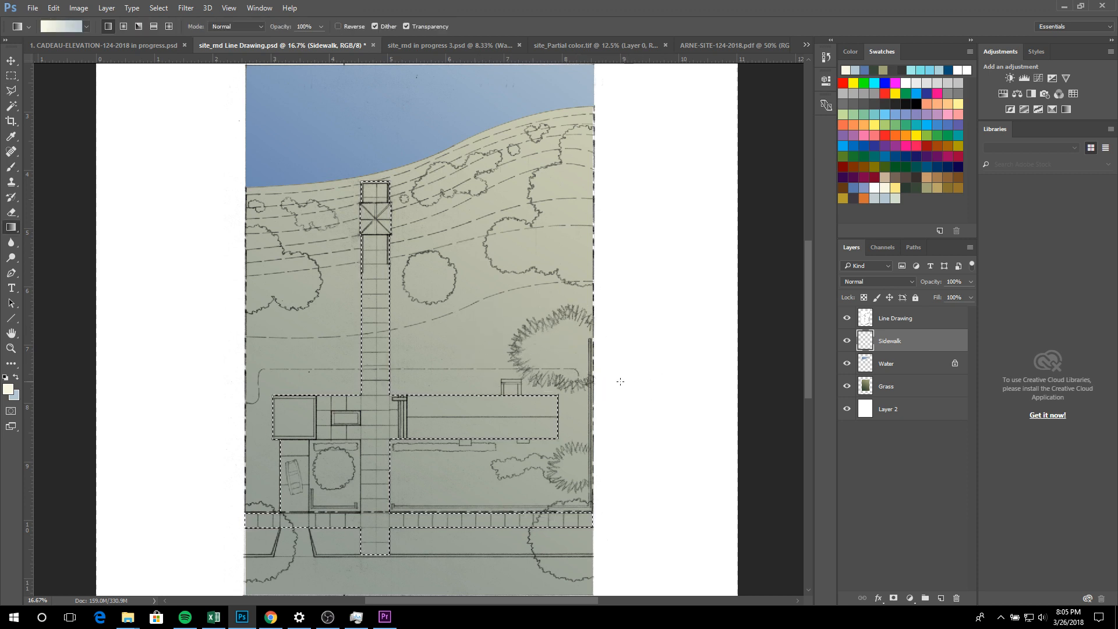
right_click(11, 227)
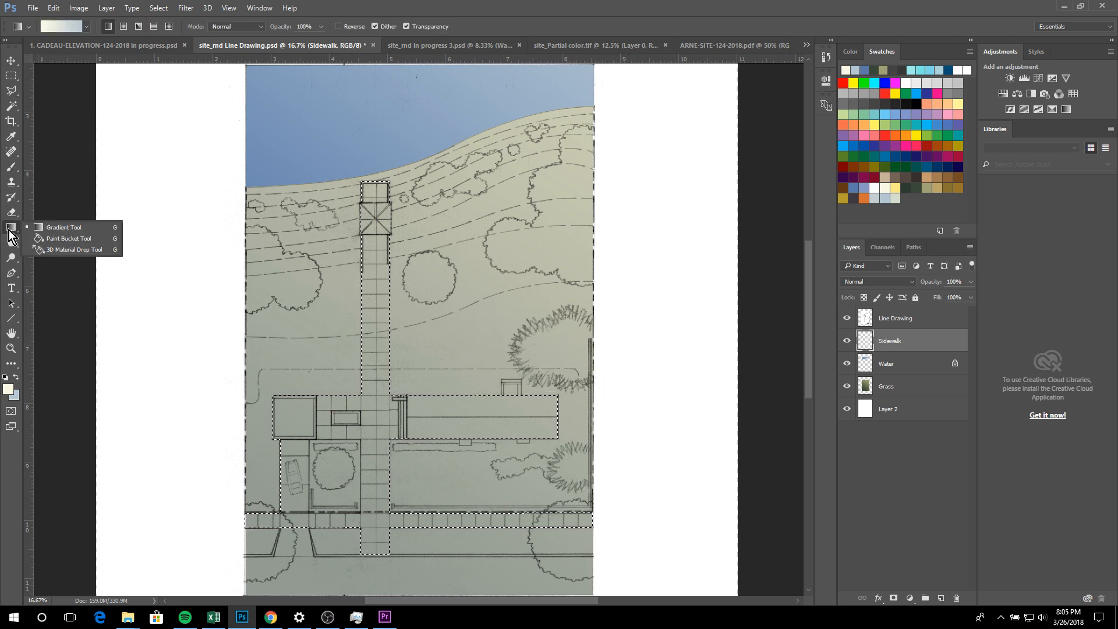
click(43, 237)
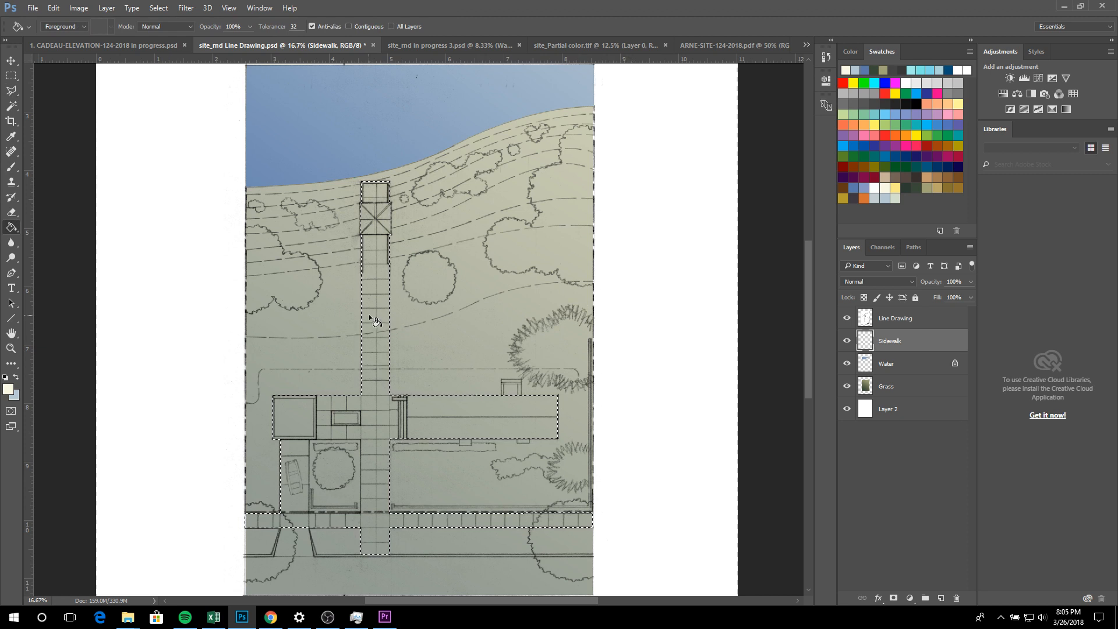
click(12, 170)
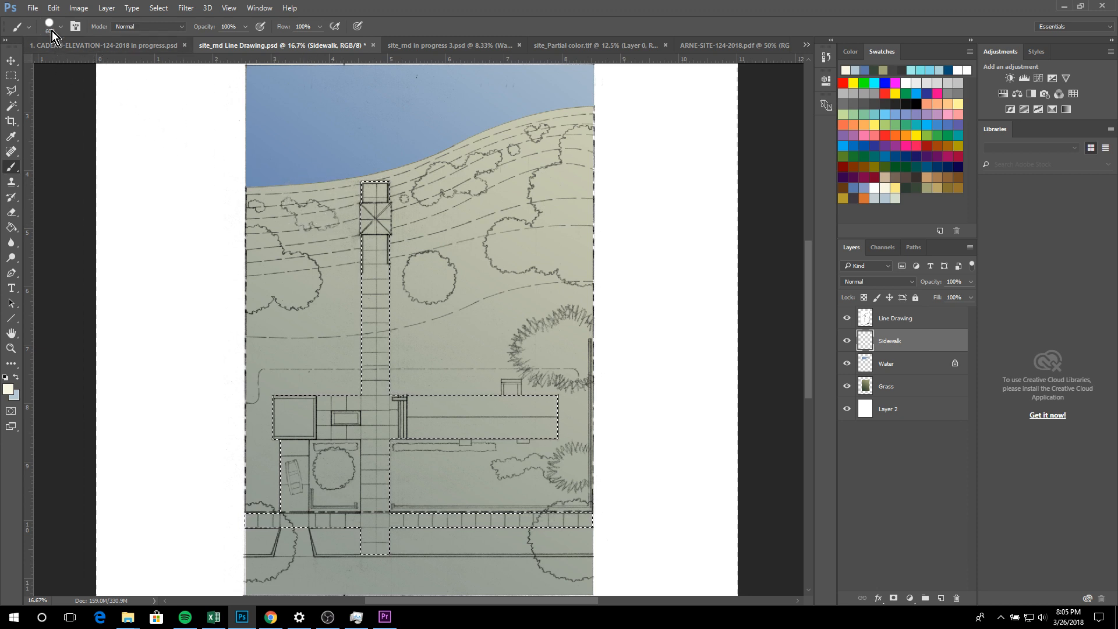
click(12, 228)
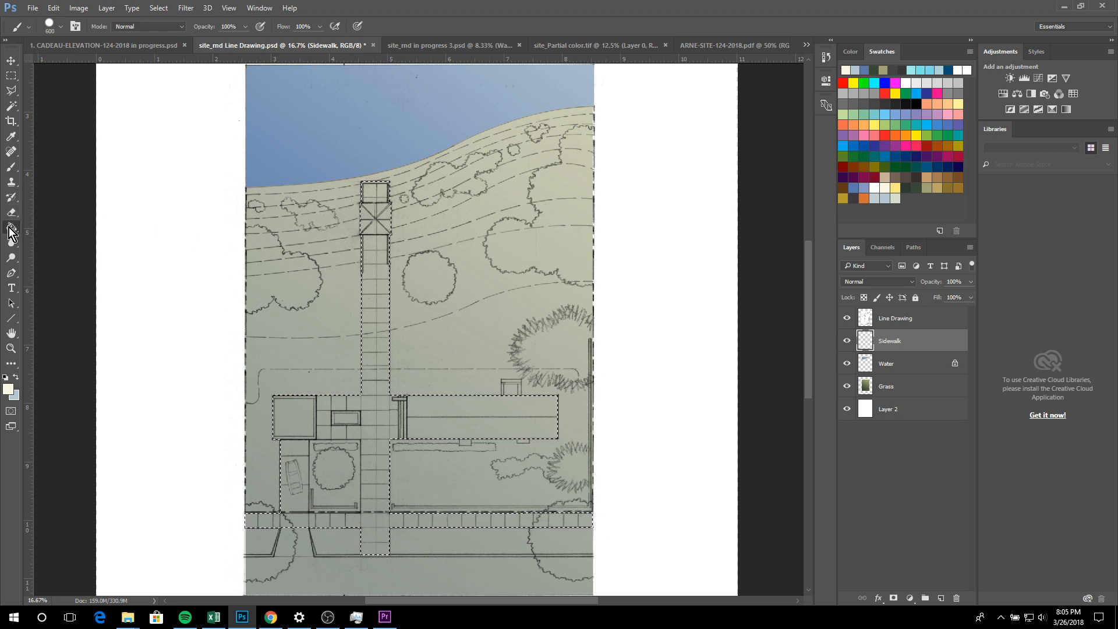
click(376, 323)
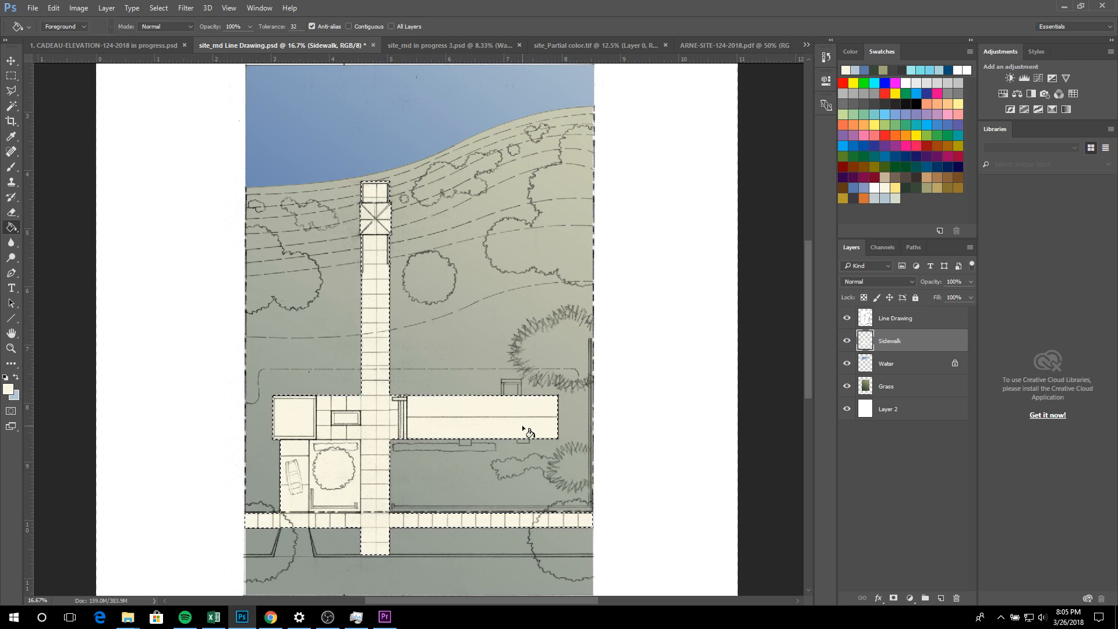
Try pale green-gray, near-white and light gray swatch fills on the selected paved areas
click(874, 198)
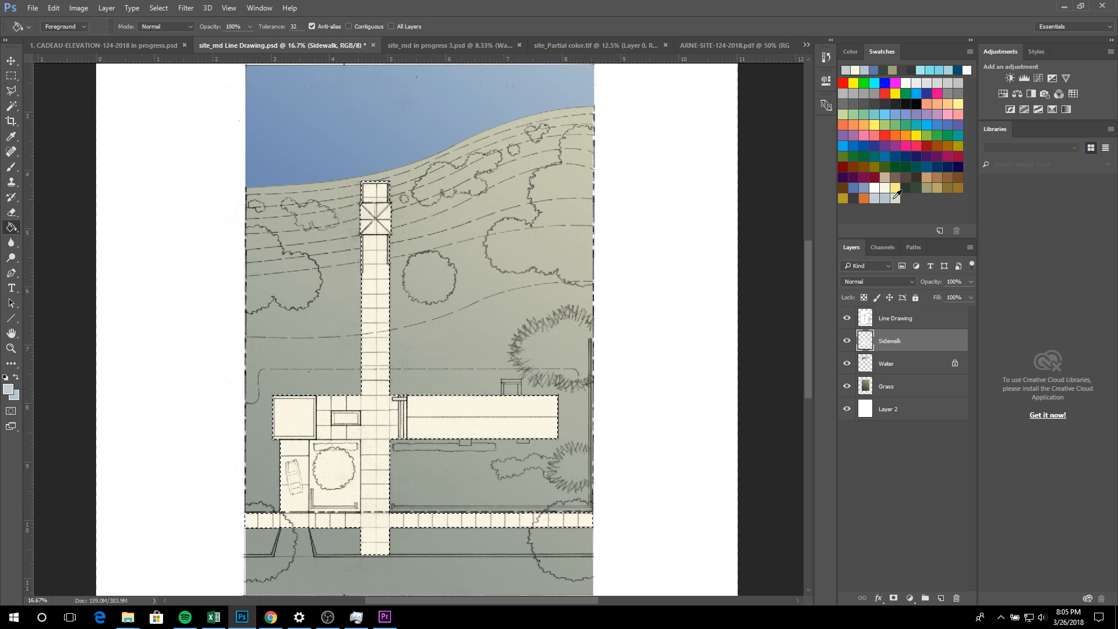
click(899, 197)
click(379, 259)
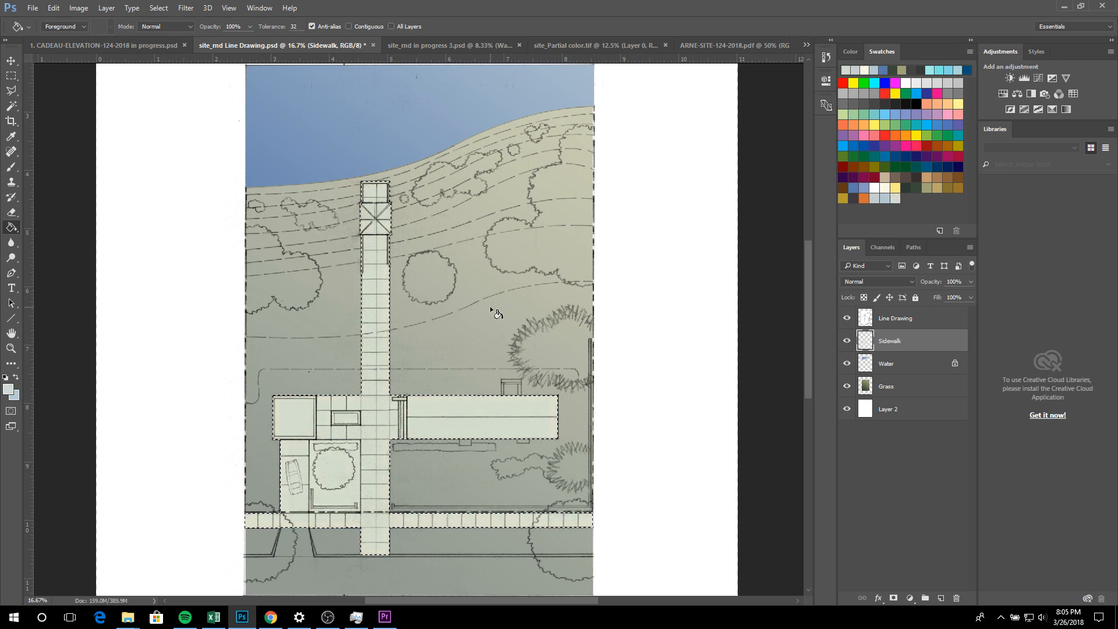
click(874, 188)
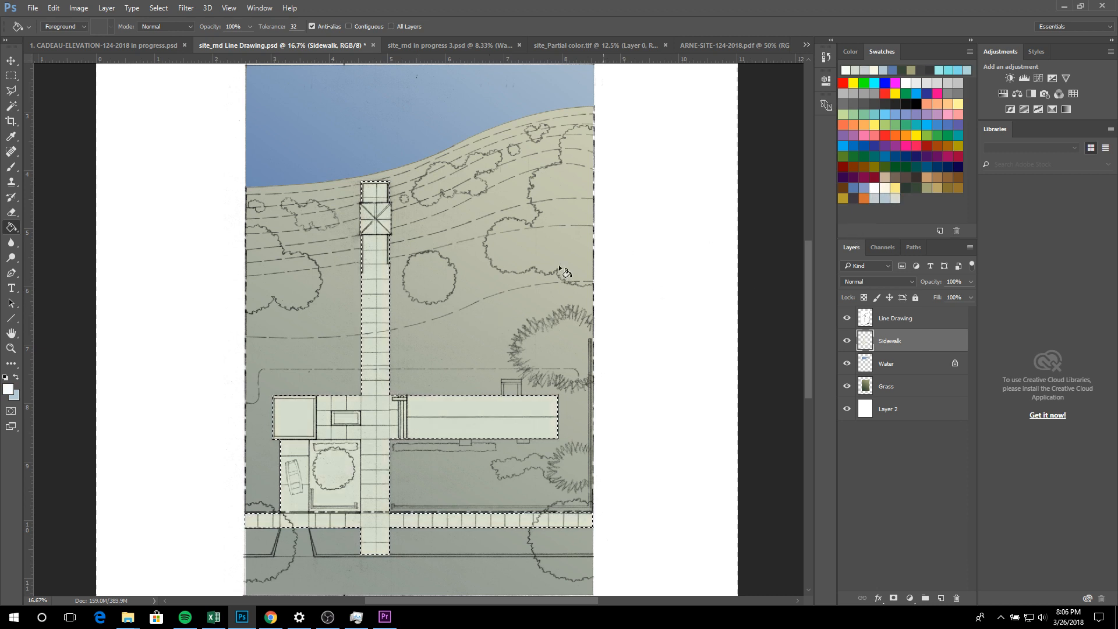
click(367, 304)
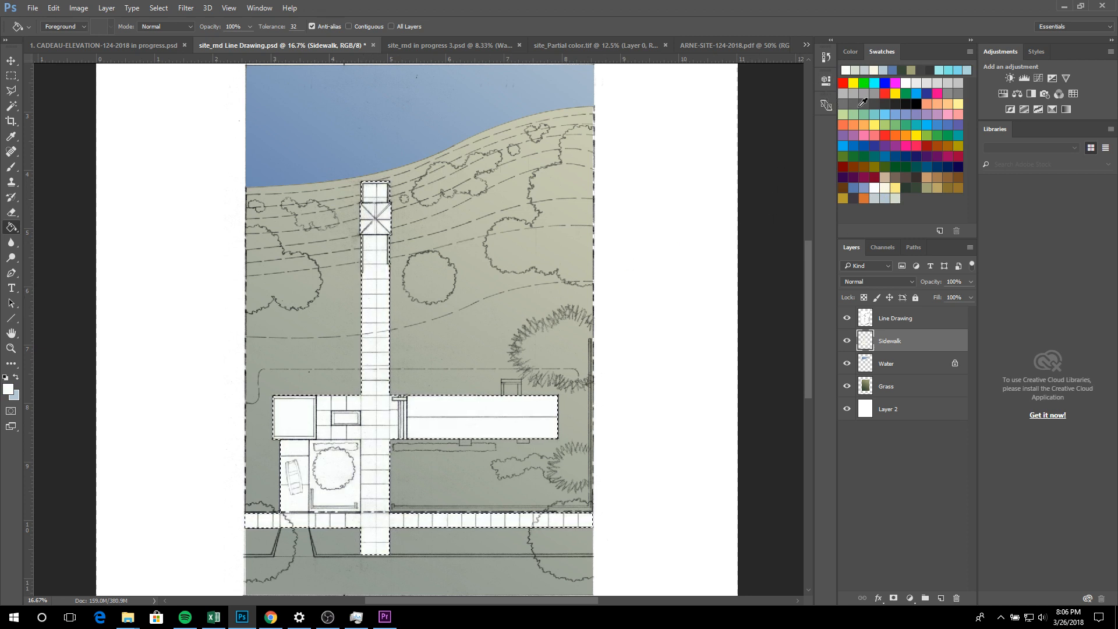
click(937, 82)
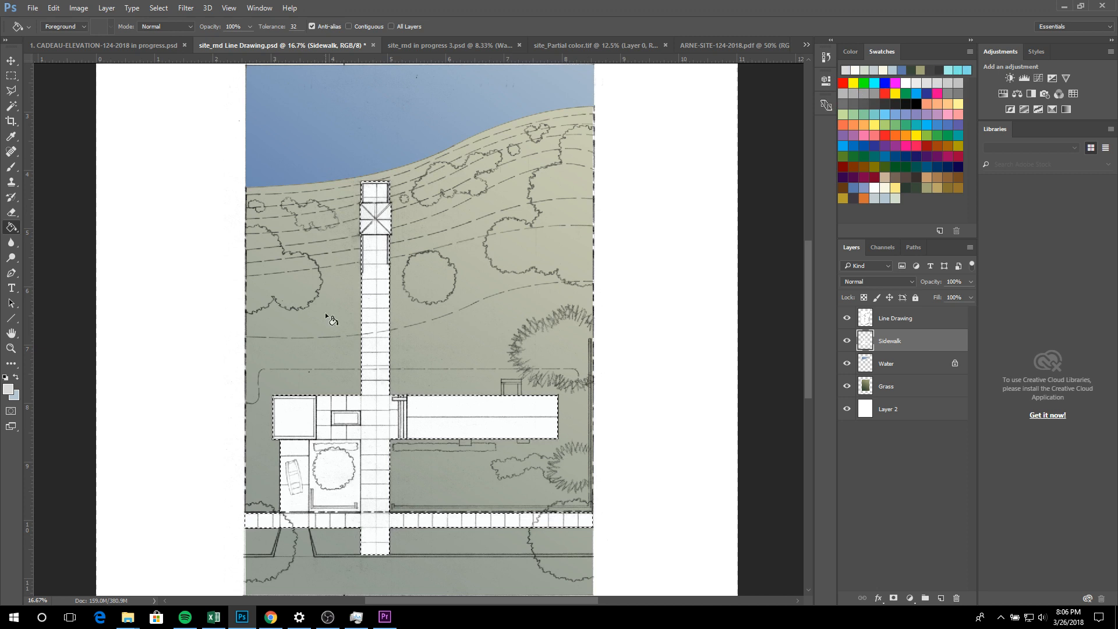
click(370, 342)
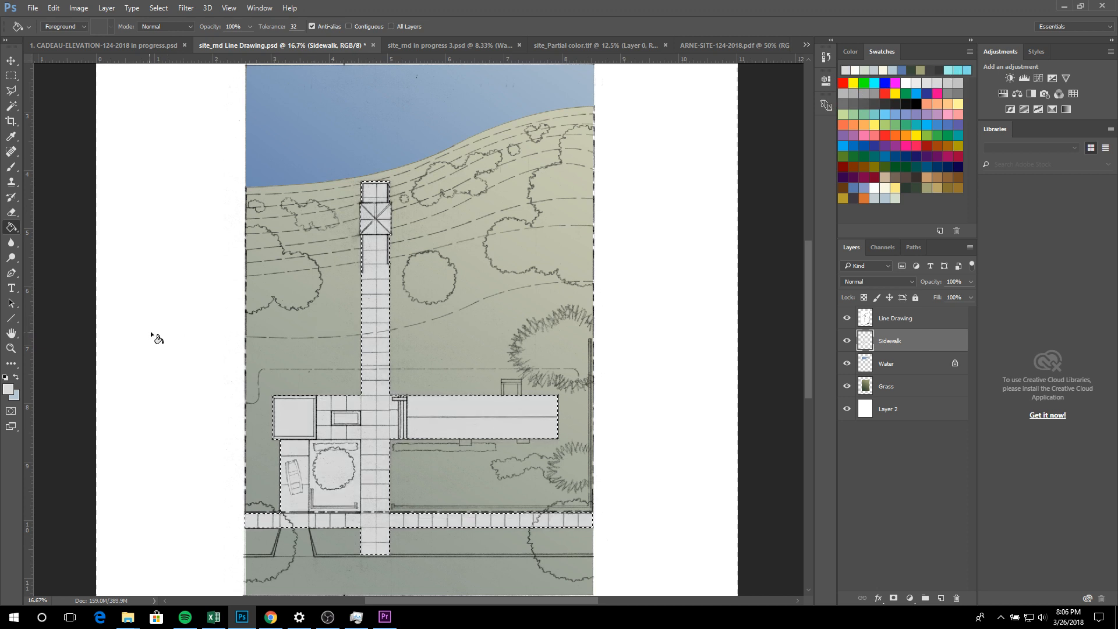
Fill the selected paved areas with a very light gray swatch and clear the selection
click(925, 81)
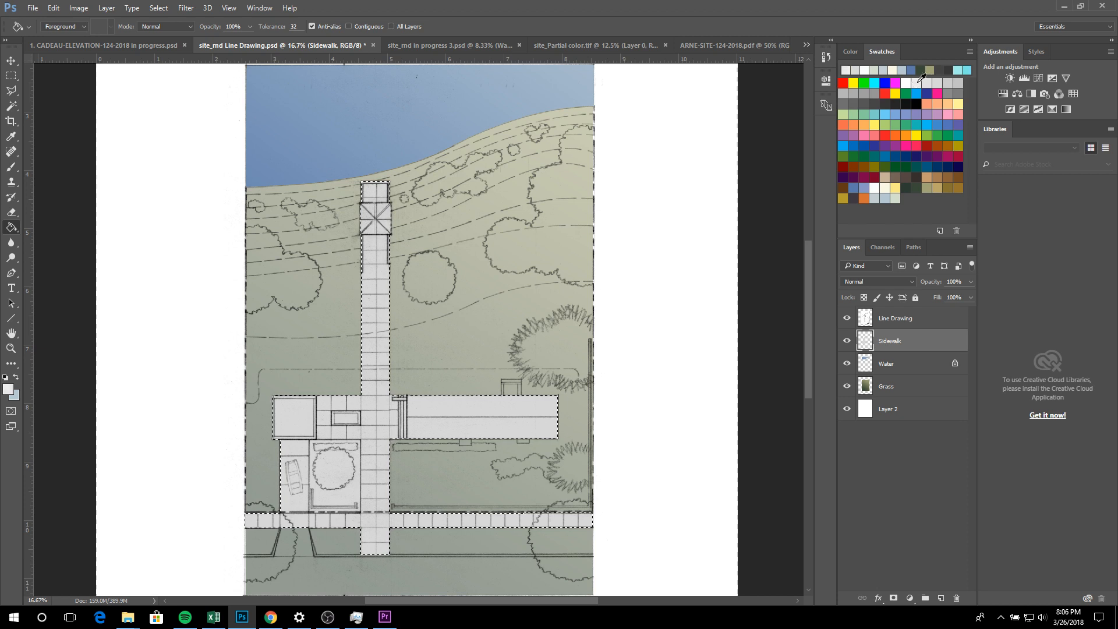
click(365, 286)
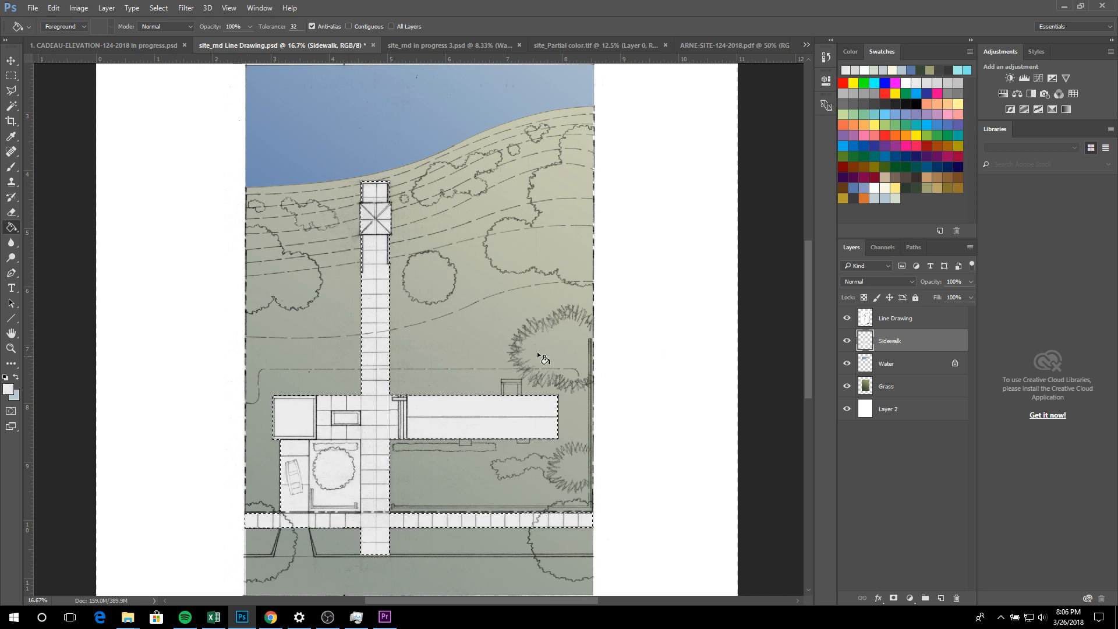
scroll(400, 304, up, 1)
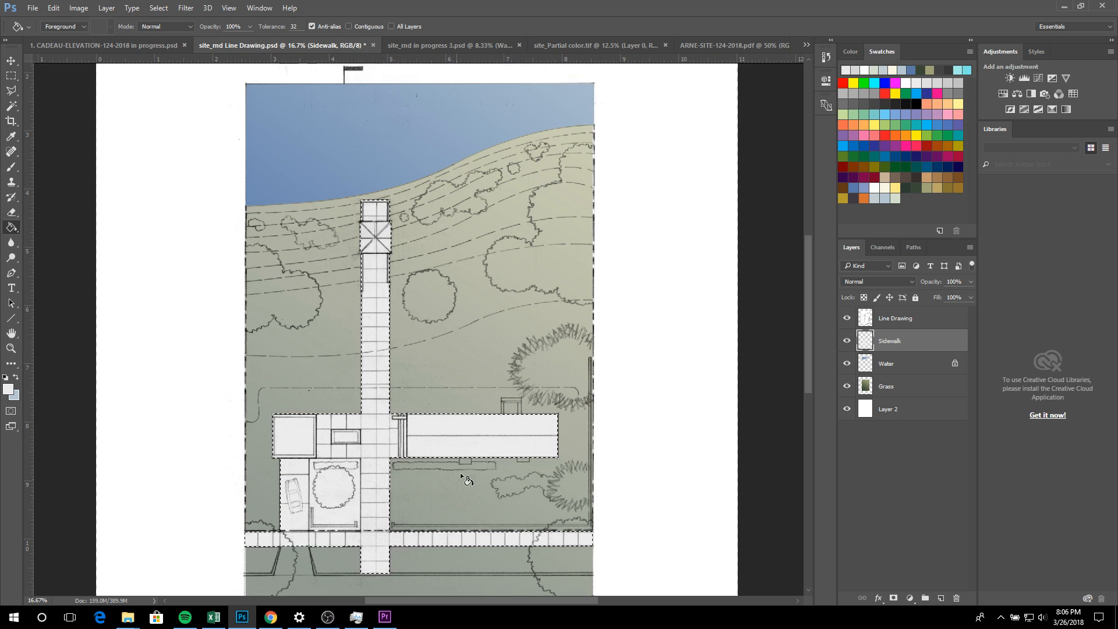
scroll(509, 429, down, 4)
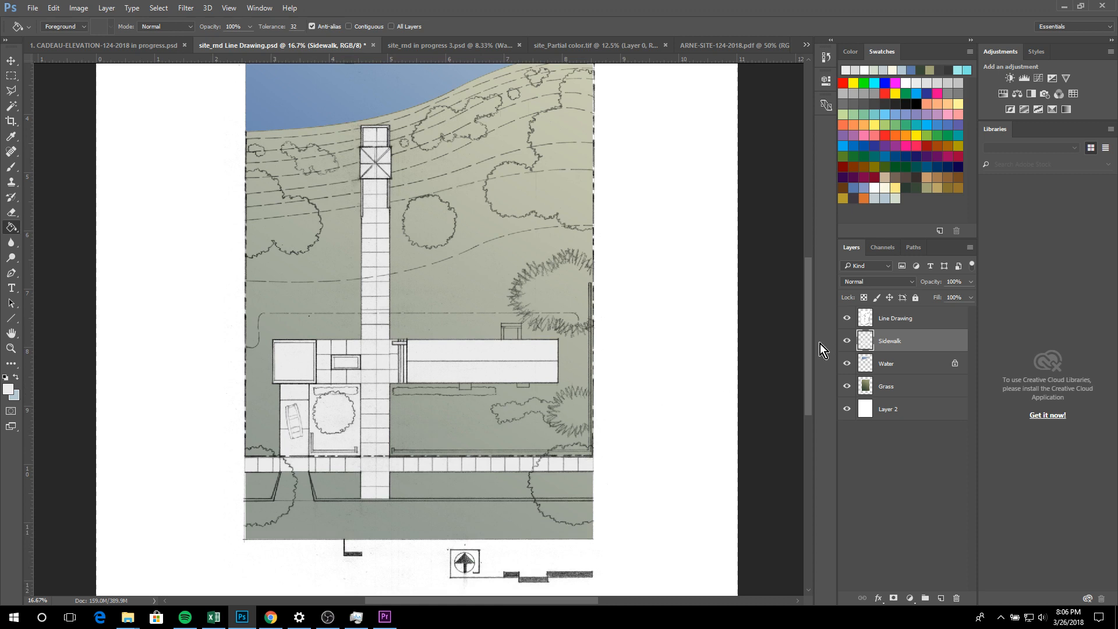
Hide and reshow the Sidewalk layer to compare the plan with and without the paving fill
click(847, 341)
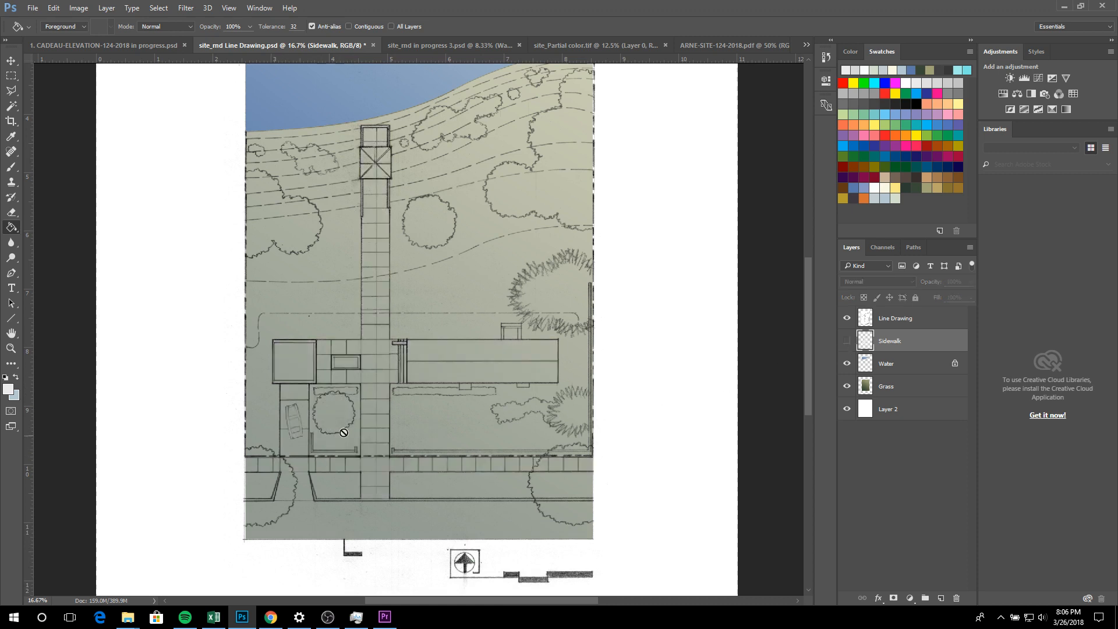
click(847, 341)
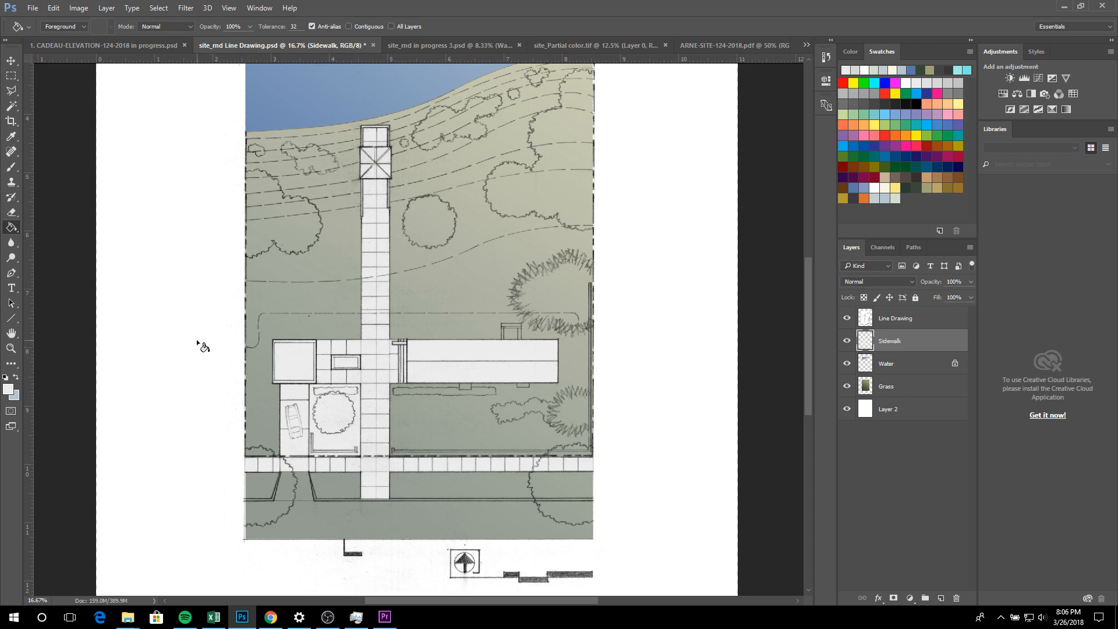
Activate the Polygonal Lasso tool with the house and courtyard area in close view
scroll(263, 393, up, 4)
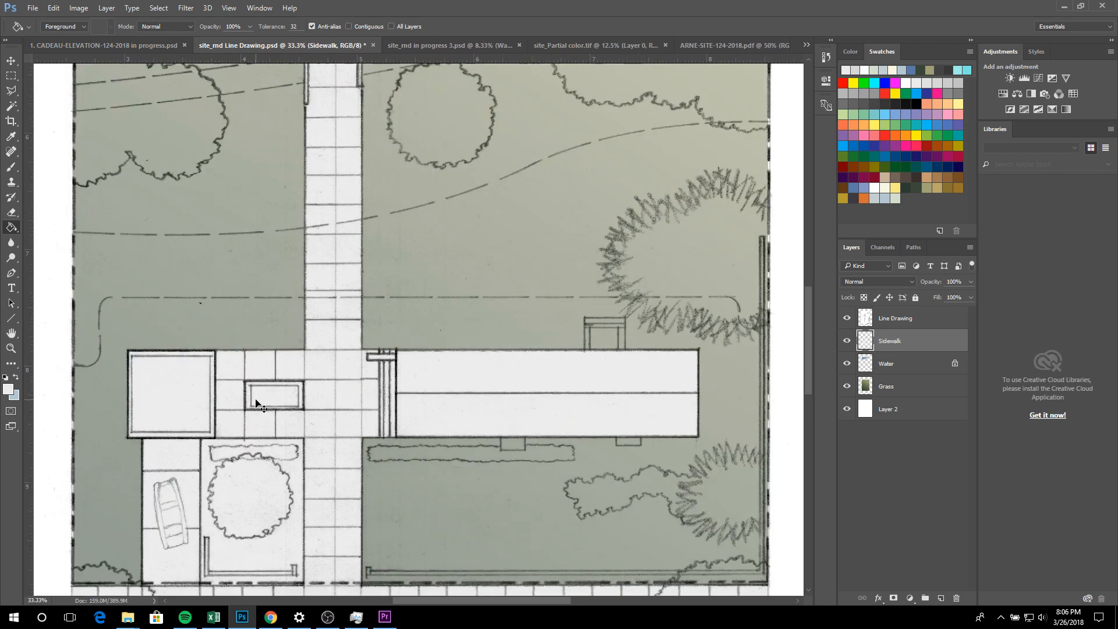
scroll(237, 402, down, 2)
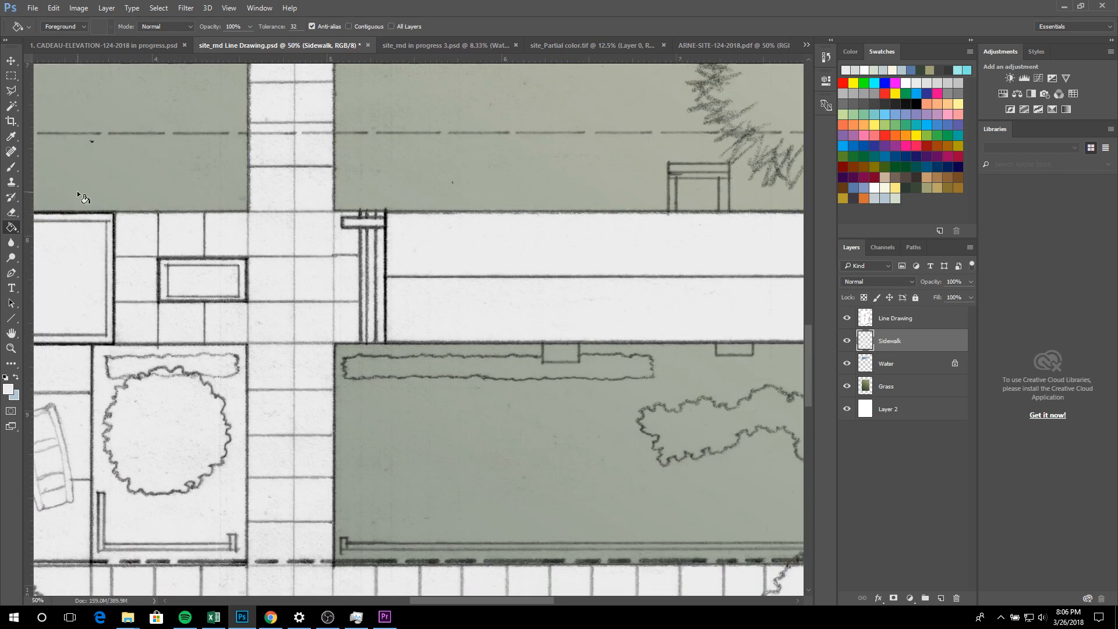
click(12, 92)
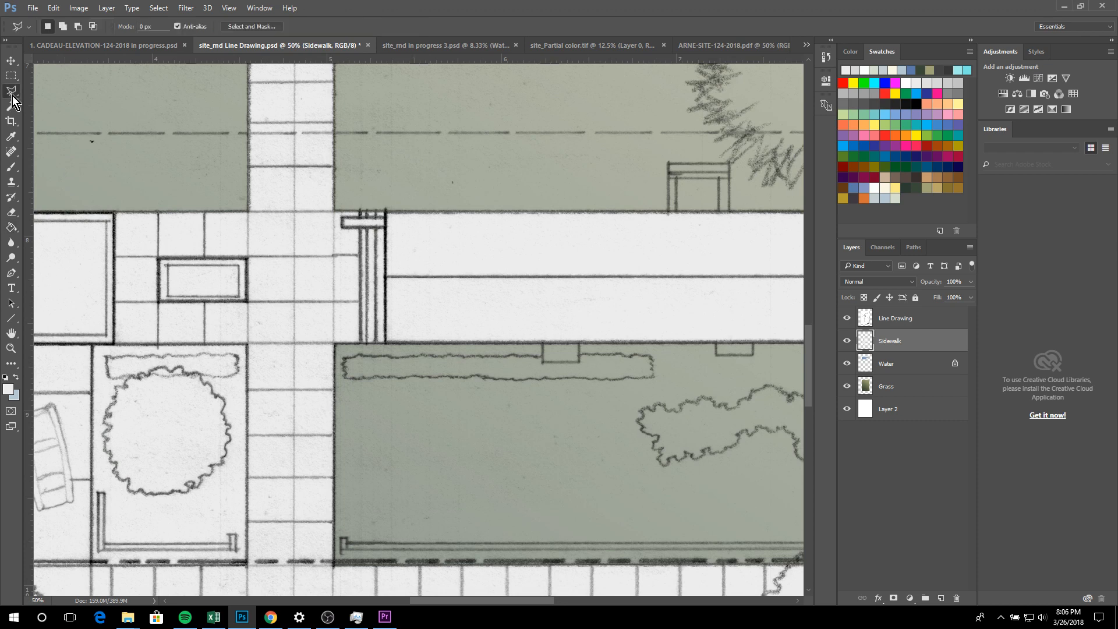
Outline the planting bed with the round tree beside the driveway using the Polygonal Lasso and delete its Sidewalk layer fill
click(246, 345)
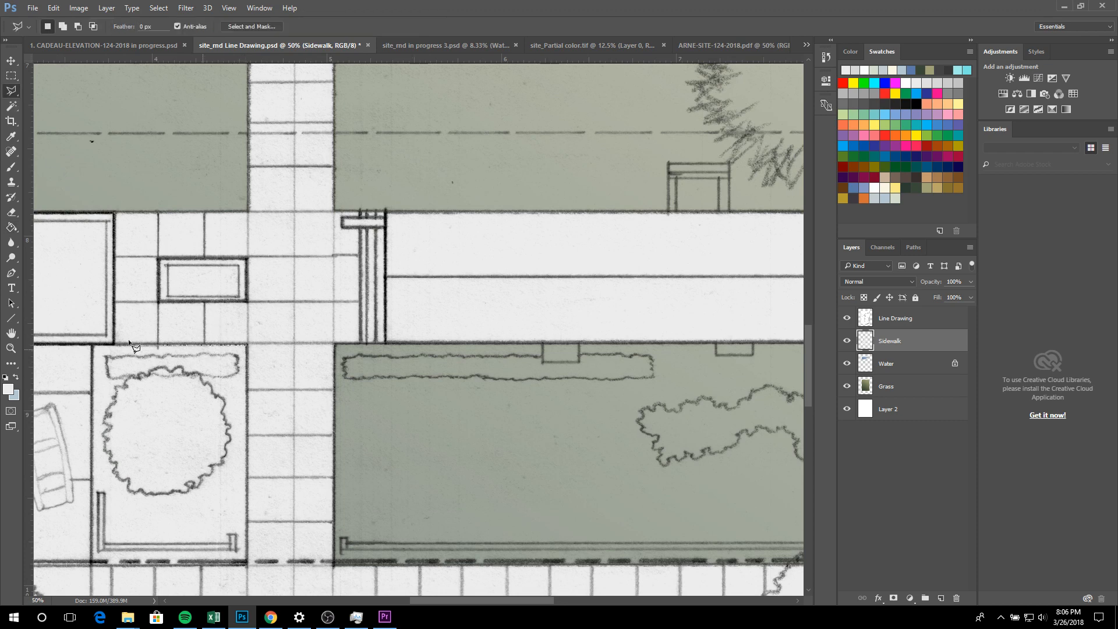
click(93, 347)
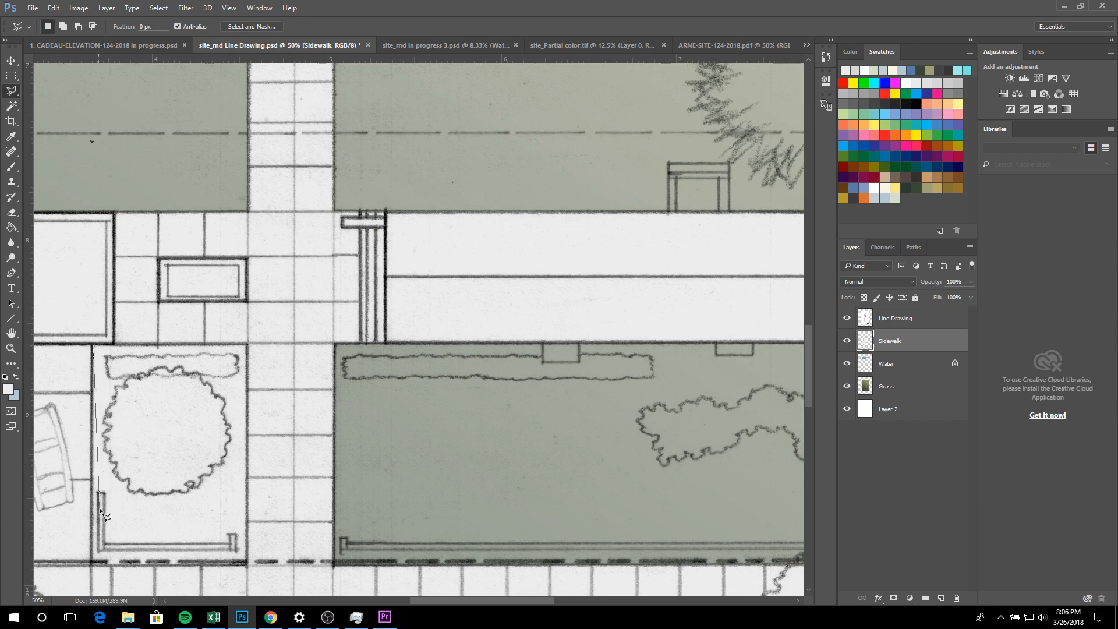
click(91, 564)
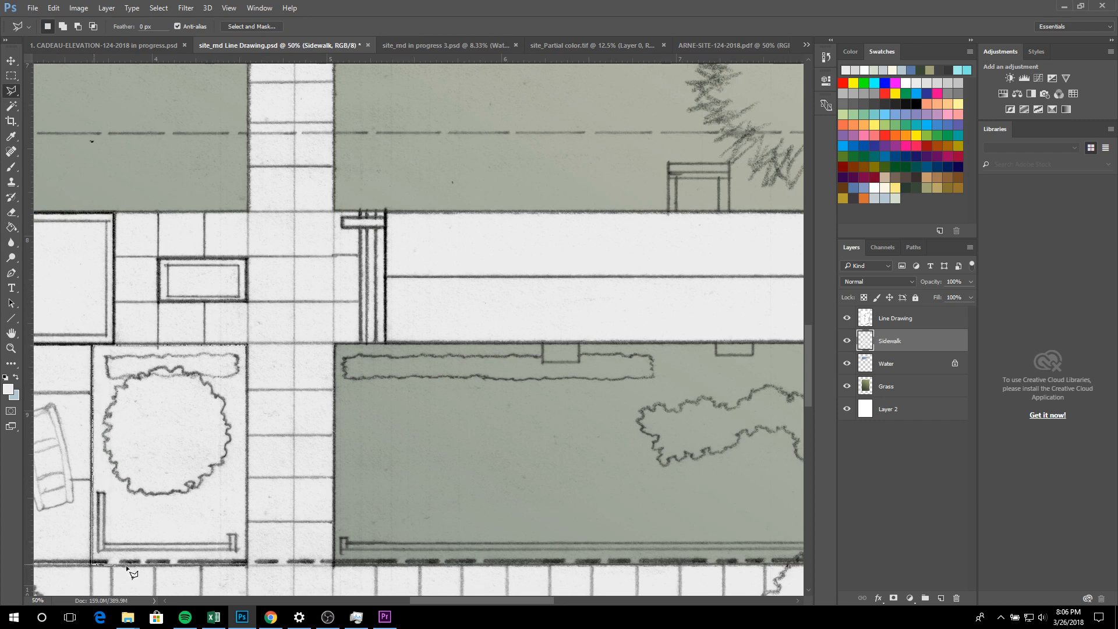
click(246, 565)
click(249, 347)
key(Delete)
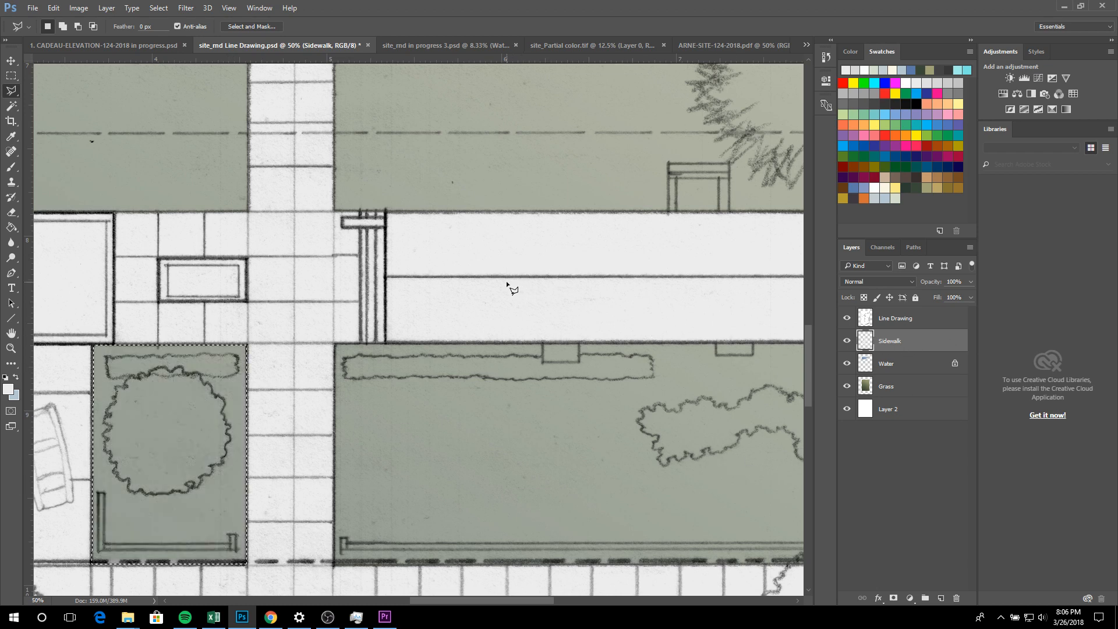
Clear the planting bed selection and add a new layer above the Sidewalk layer
key(ctrl+minus)
key(ctrl+minus)
key(ctrl+minus)
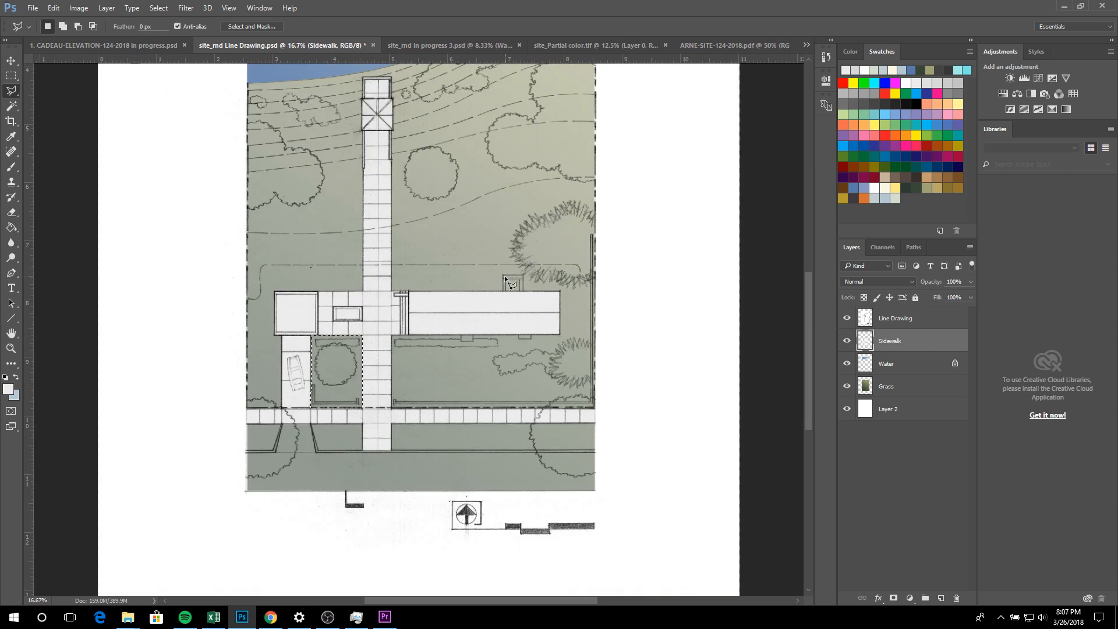
scroll(507, 283, up, 2)
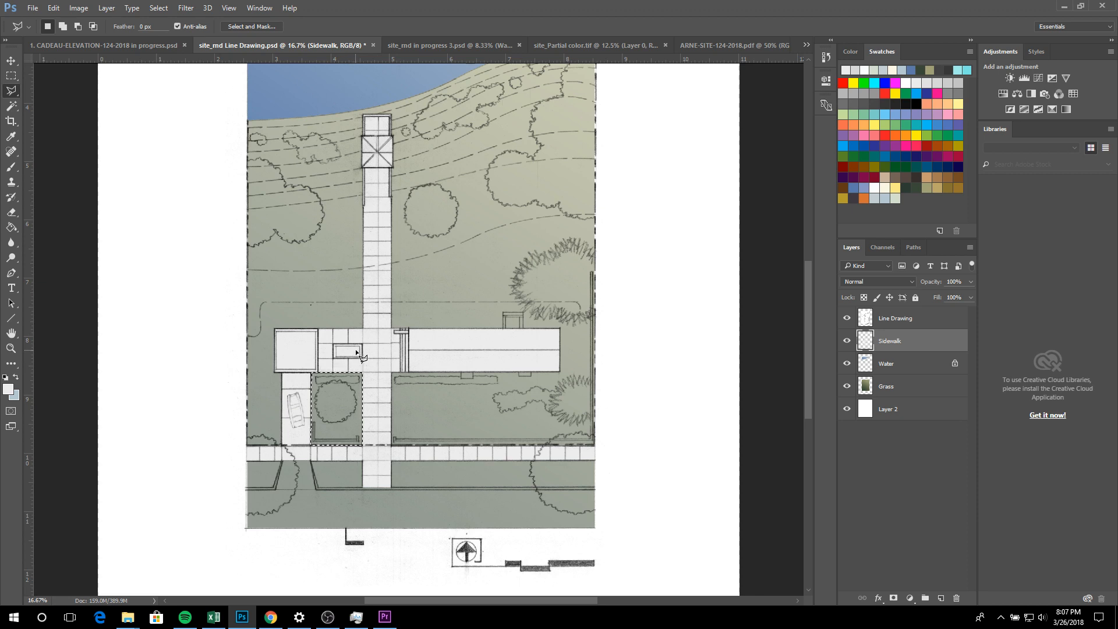
scroll(406, 337, up, 2)
scroll(406, 338, up, 1)
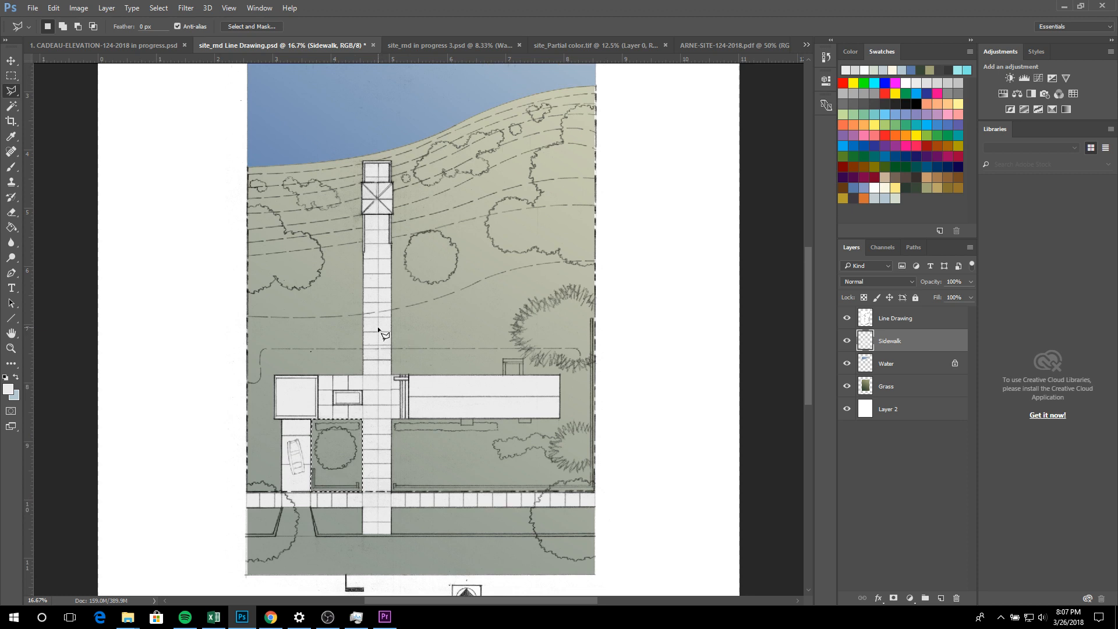
scroll(379, 329, down, 4)
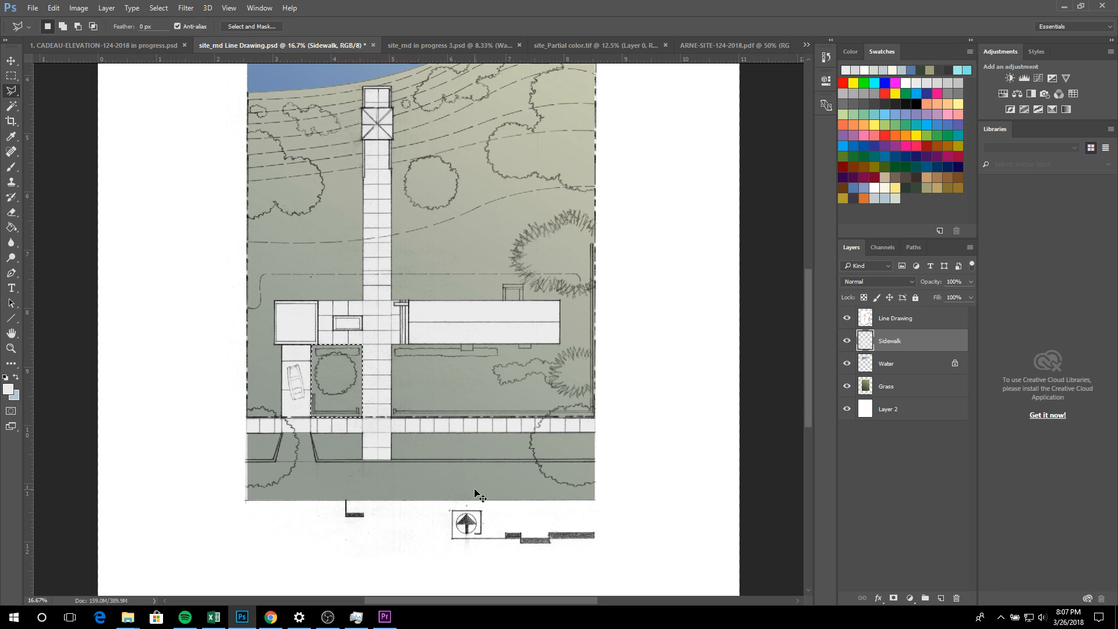
key(ctrl+z)
click(940, 597)
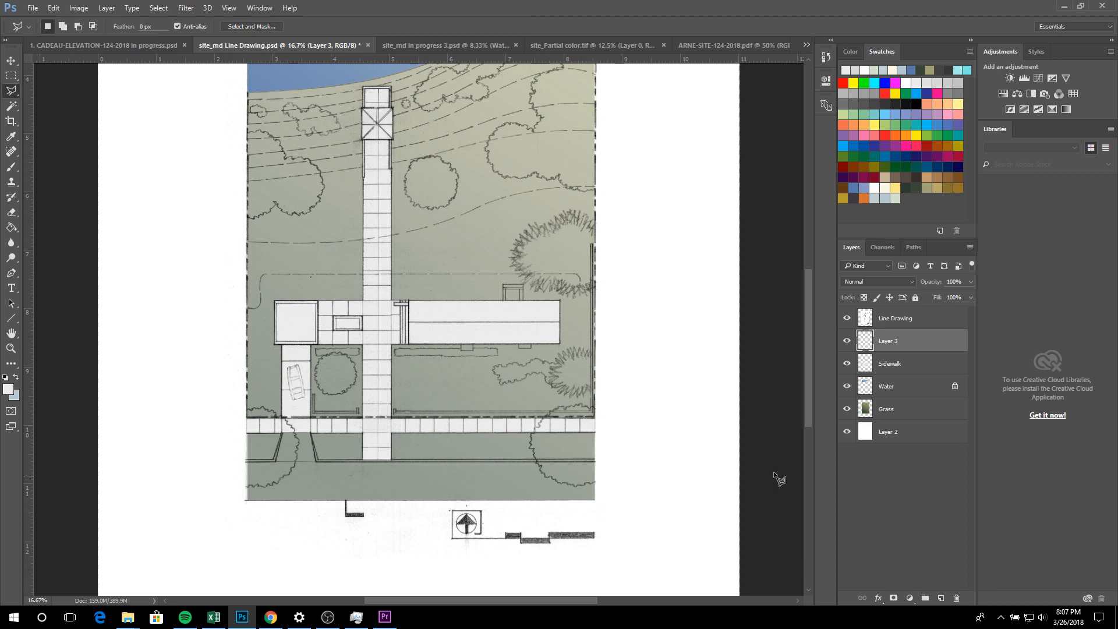
On the Grass layer, select the blank area around the site with the Magic Wand and invert the selection
click(894, 417)
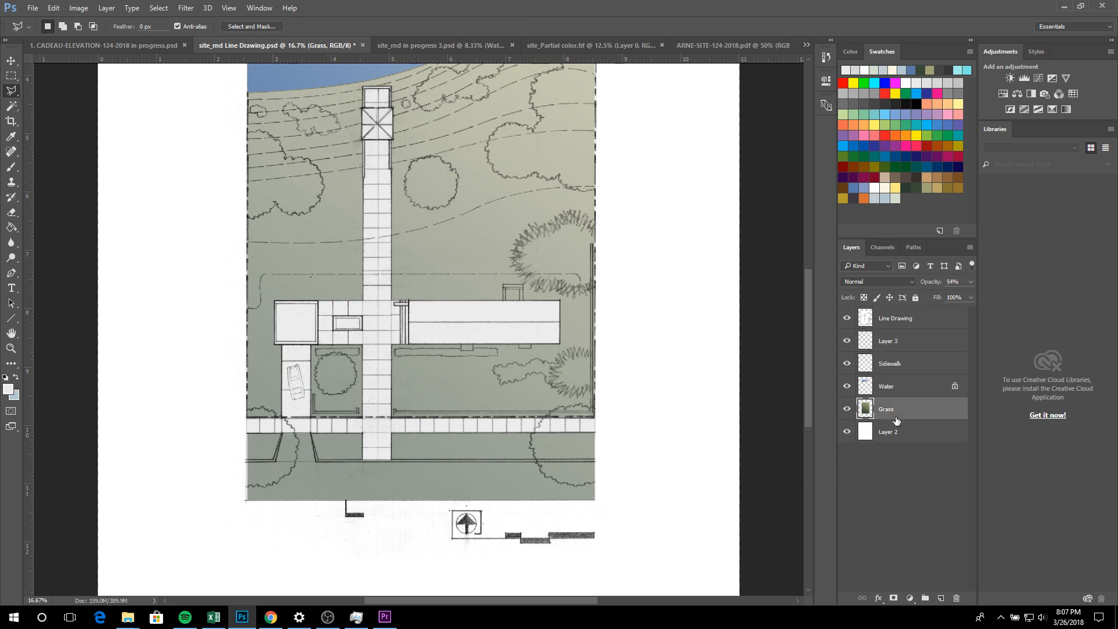
click(10, 108)
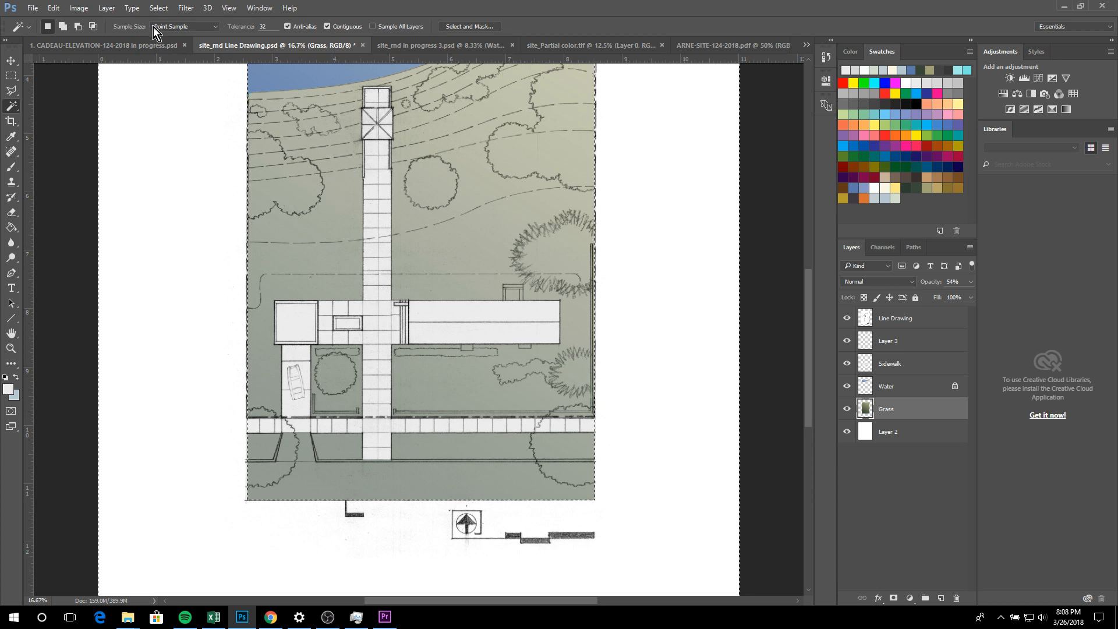
click(162, 8)
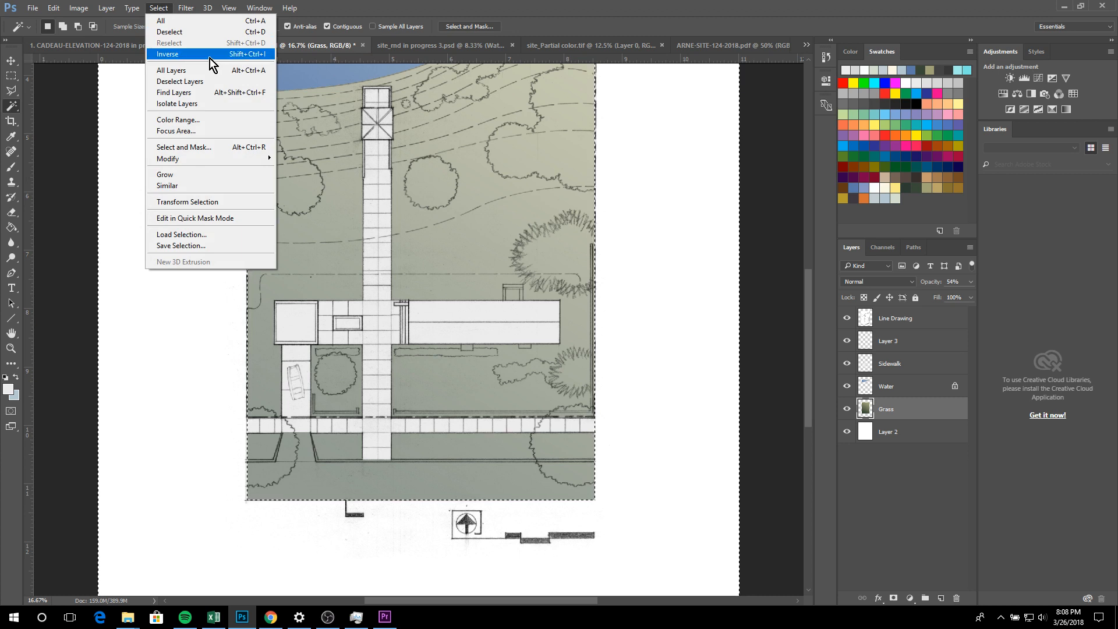
click(241, 54)
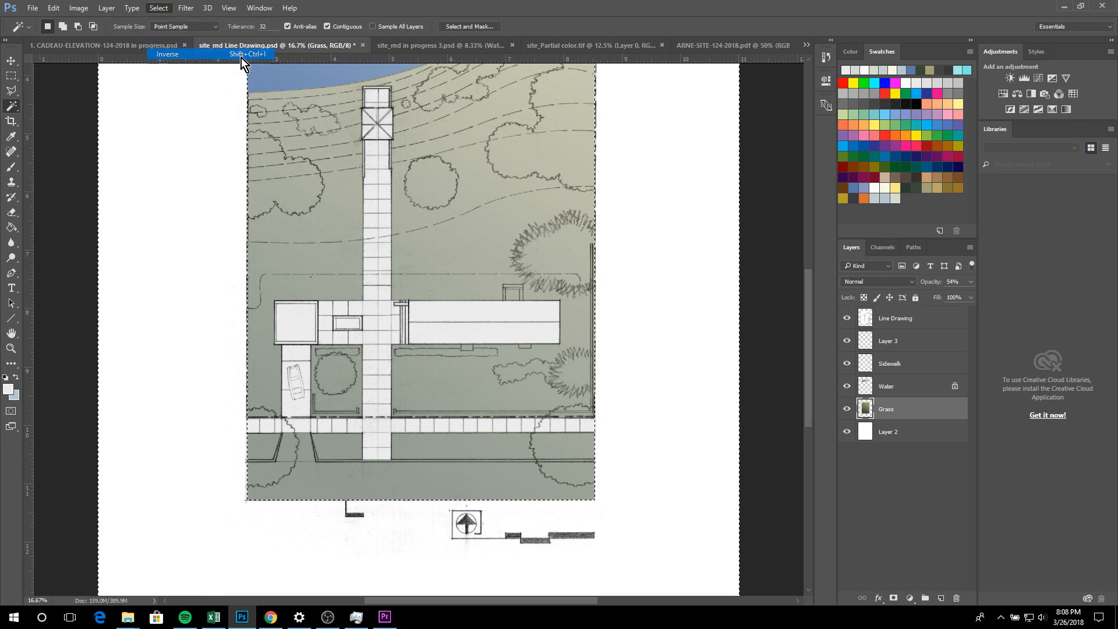
scroll(139, 242, down, 4)
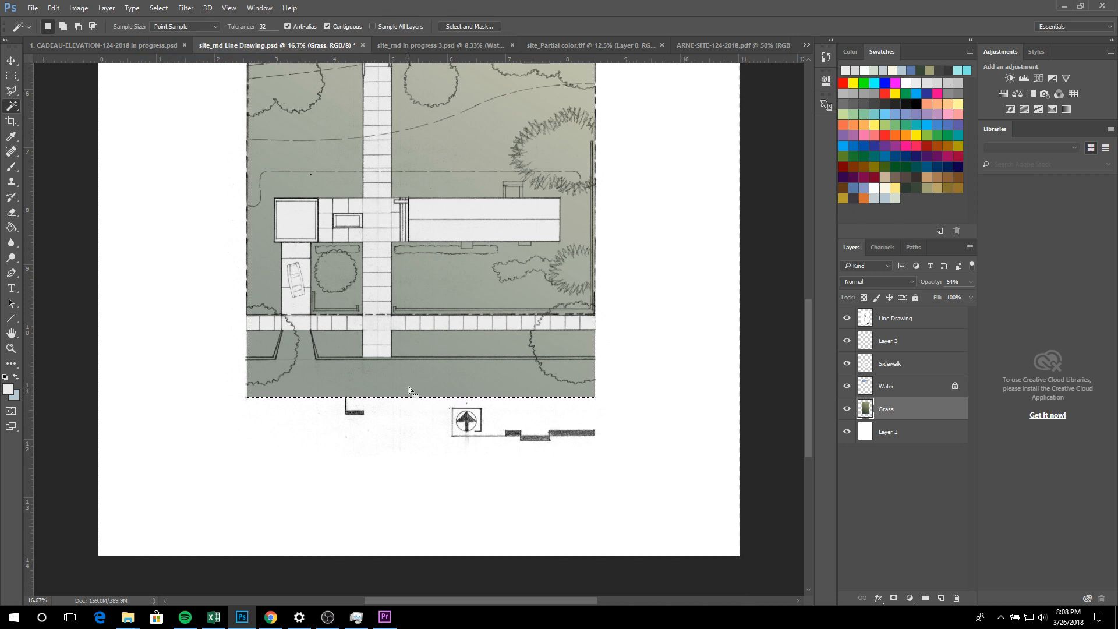
scroll(500, 399, up, 4)
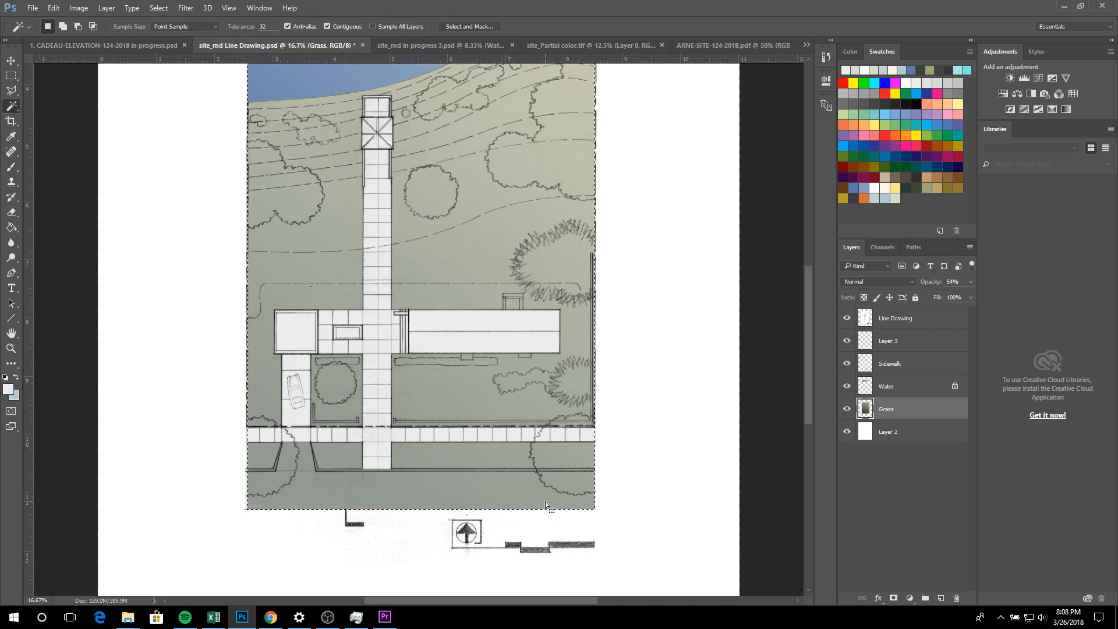
Intersect the site selection with a rectangular marquee covering the road strip along the lower edge of the plan
click(14, 77)
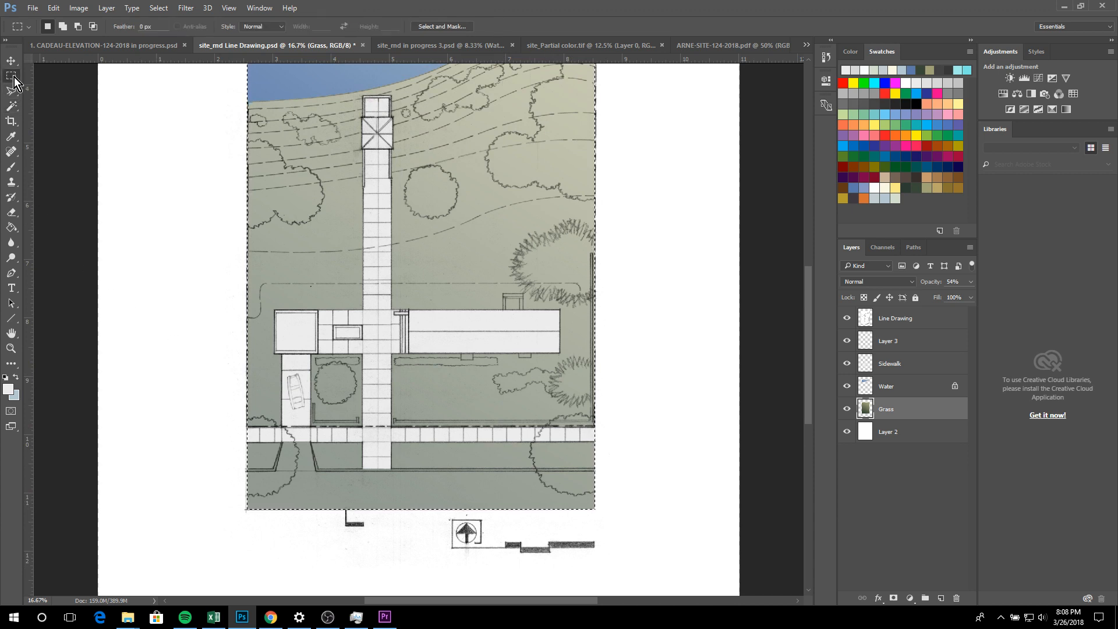
click(93, 26)
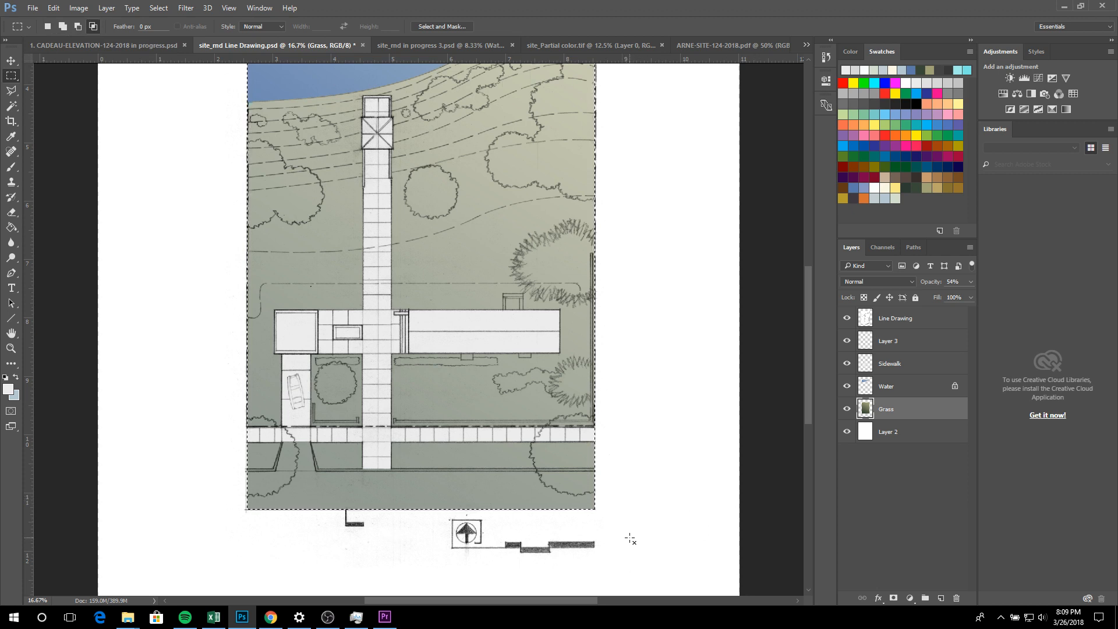
drag(629, 538, 218, 472)
Trim the road selection's upper edge to the curb line with another intersecting rectangular marquee across the site's full width
key(ctrl+plus)
key(ctrl+plus)
key(ctrl+plus)
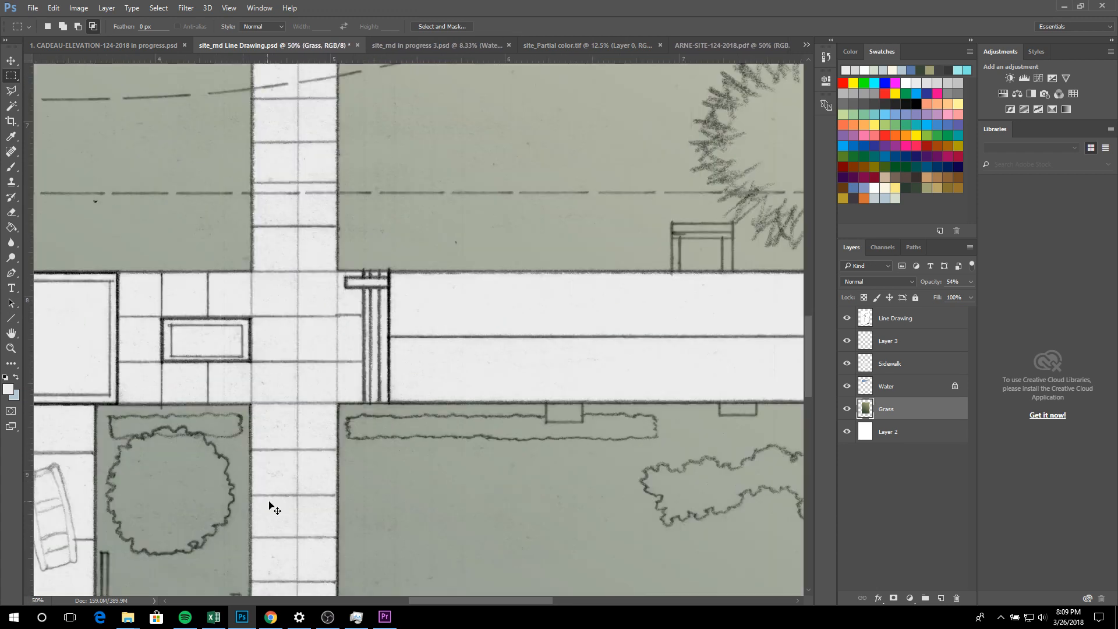
scroll(274, 510, down, 10)
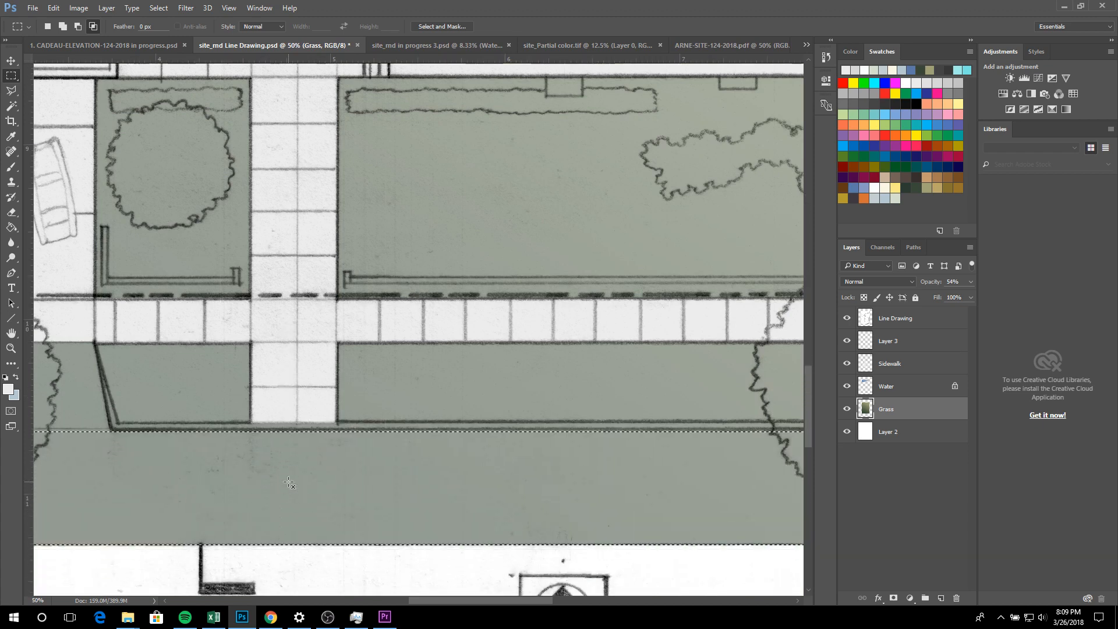
scroll(289, 483, down, 1)
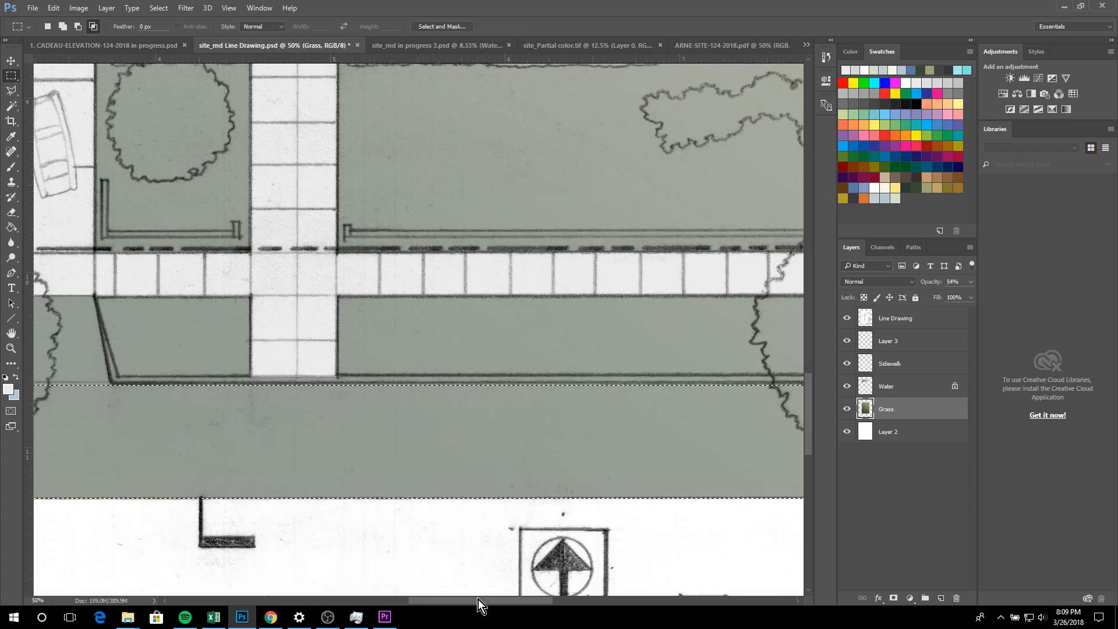
drag(478, 599, 427, 592)
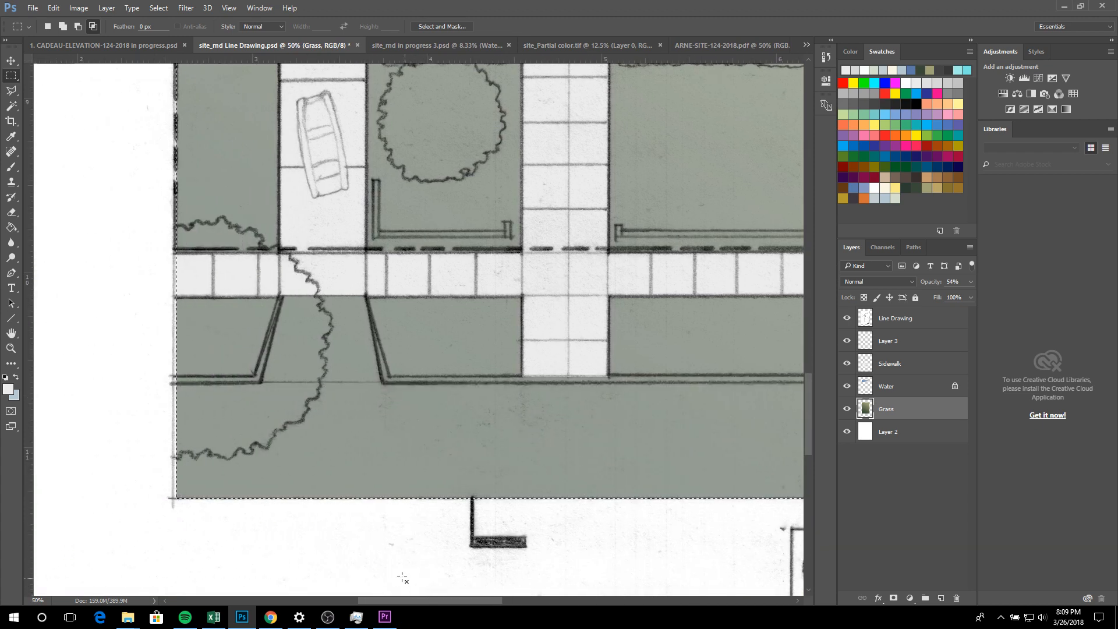
drag(145, 513, 547, 381)
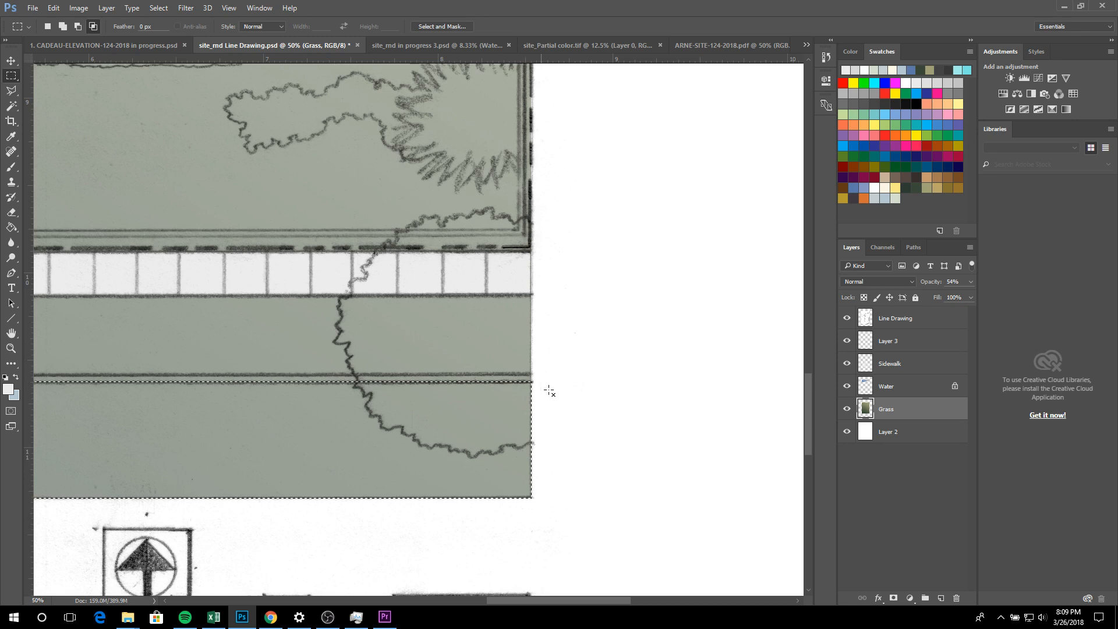
Add the tapered driveway apron between the angled curbs to the road selection with the Polygonal Lasso
drag(564, 600, 423, 599)
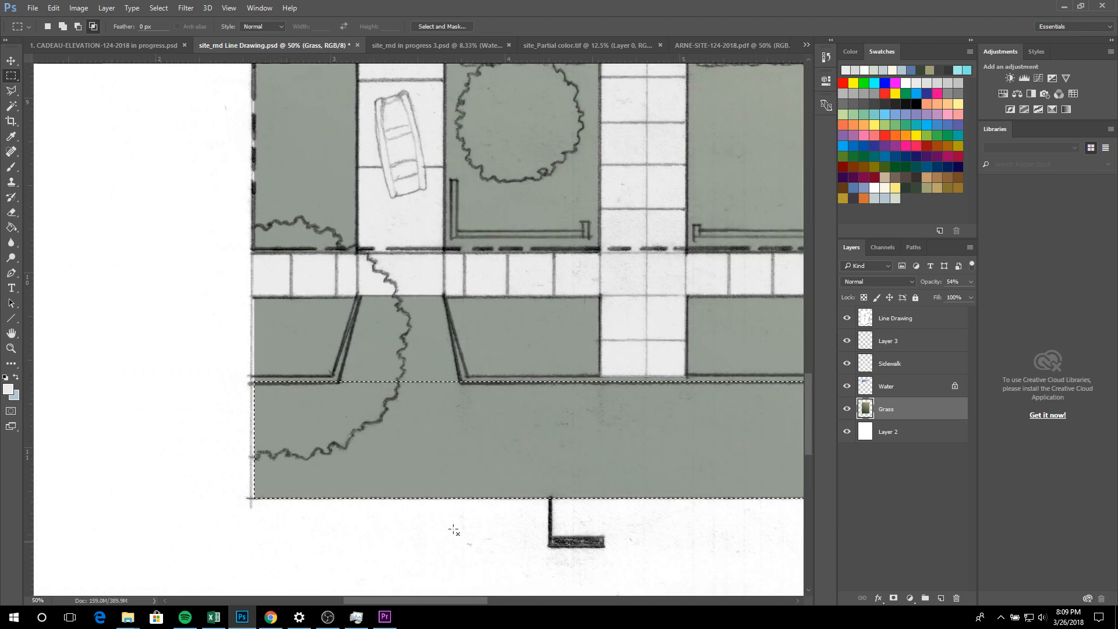
click(13, 92)
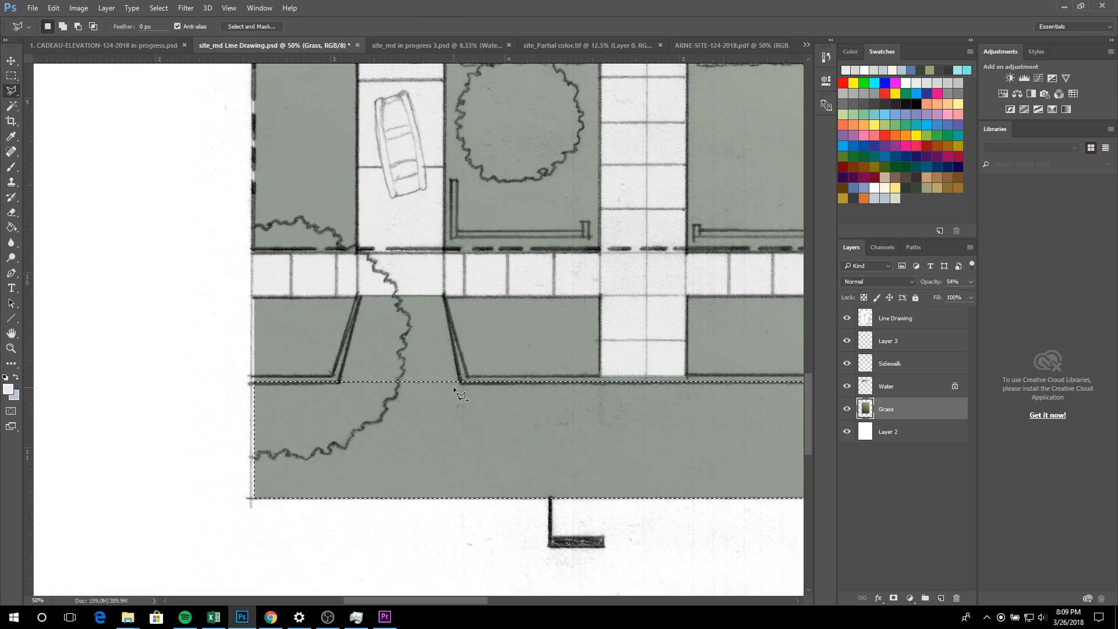
key(shift)
click(461, 382)
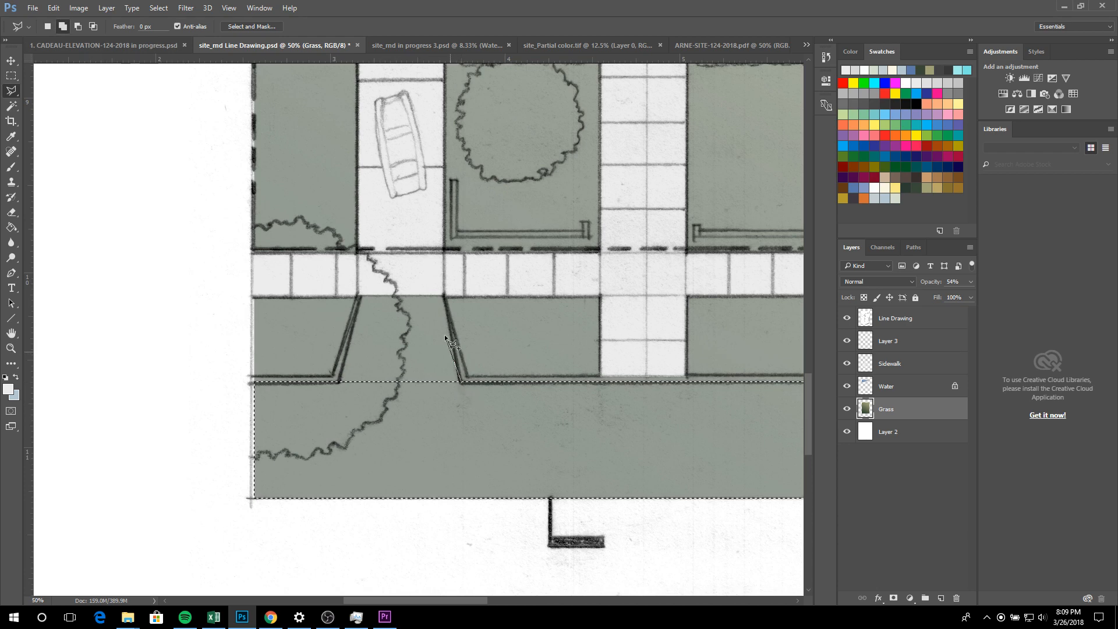
click(443, 295)
double_click(336, 390)
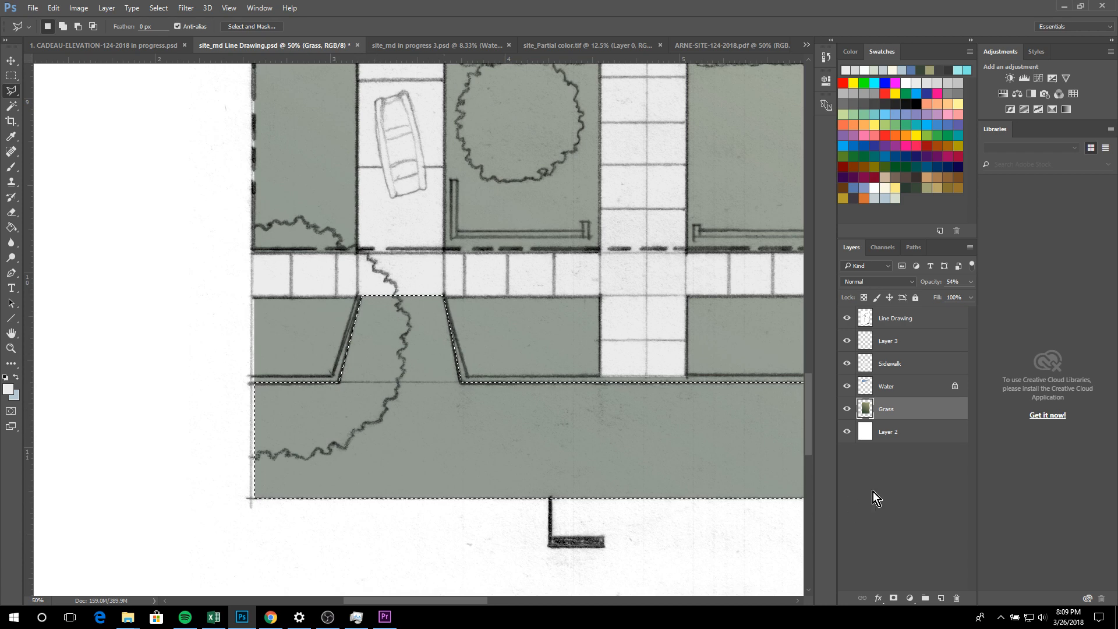
Rename Layer 3 as Pavement
click(886, 347)
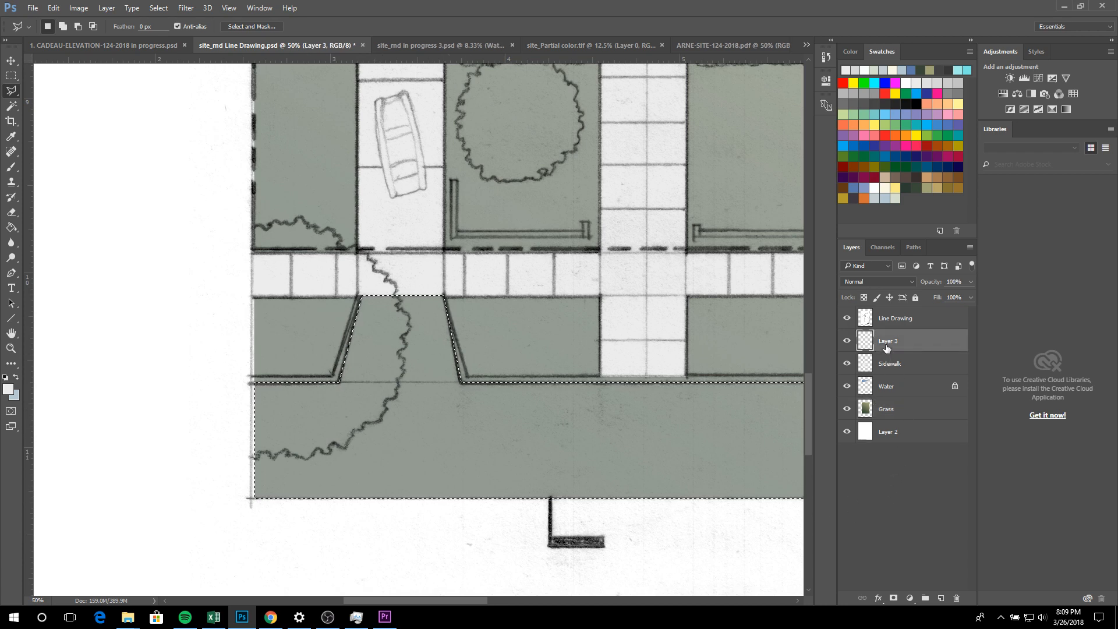
double_click(890, 344)
text(Pavement)
key(Return)
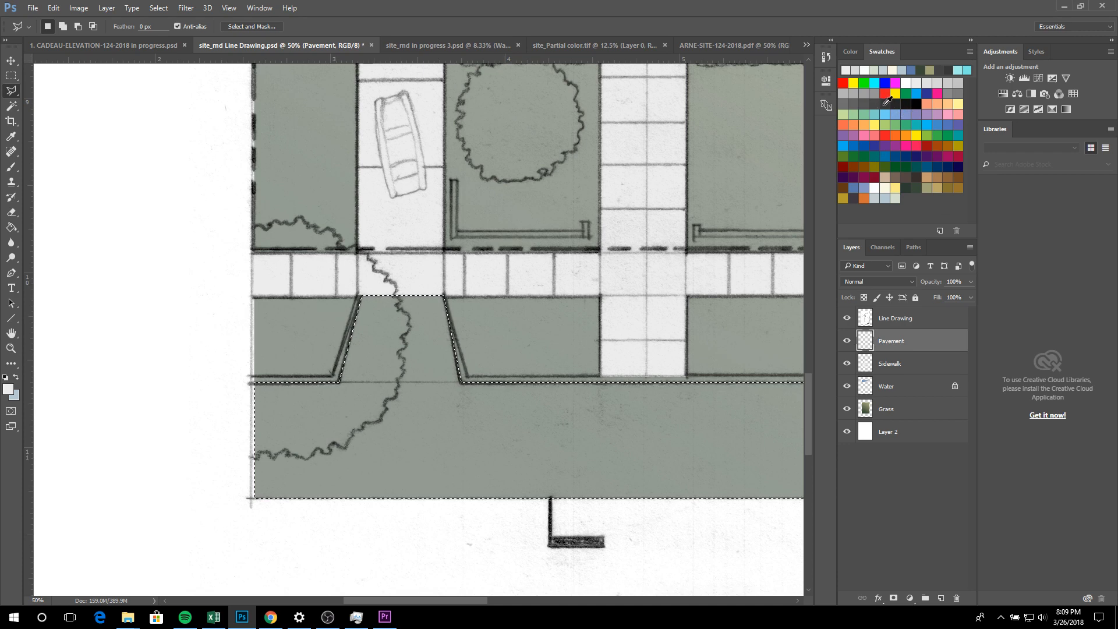
Fill the selected road and driveway apron with dark gray on the Pavement layer using the Paint Bucket, and clear the selection
click(864, 94)
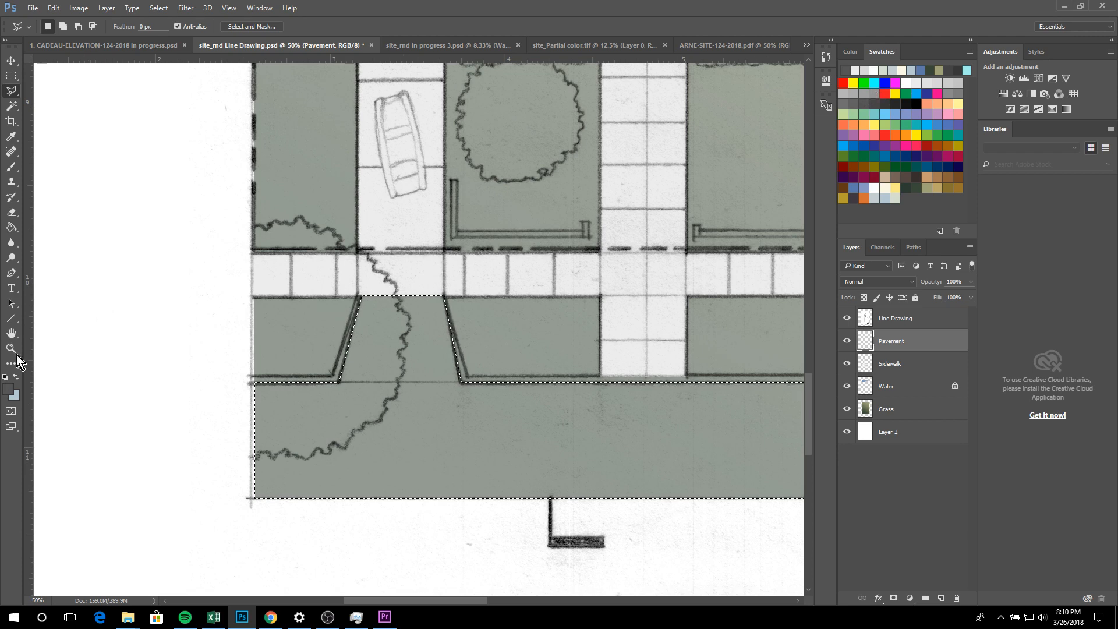
click(10, 228)
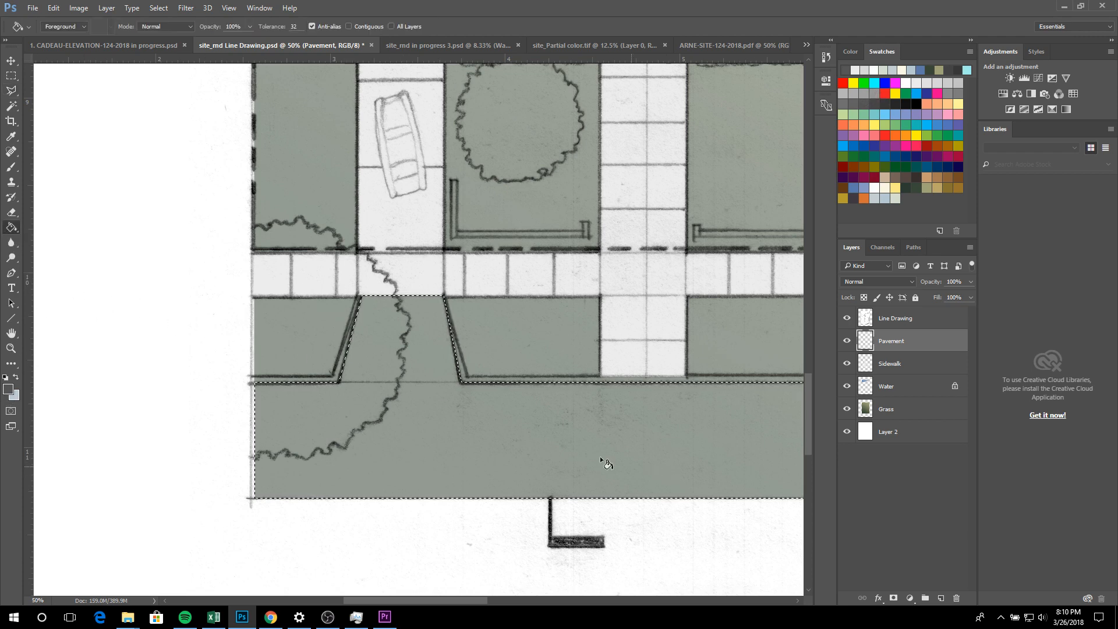
click(448, 425)
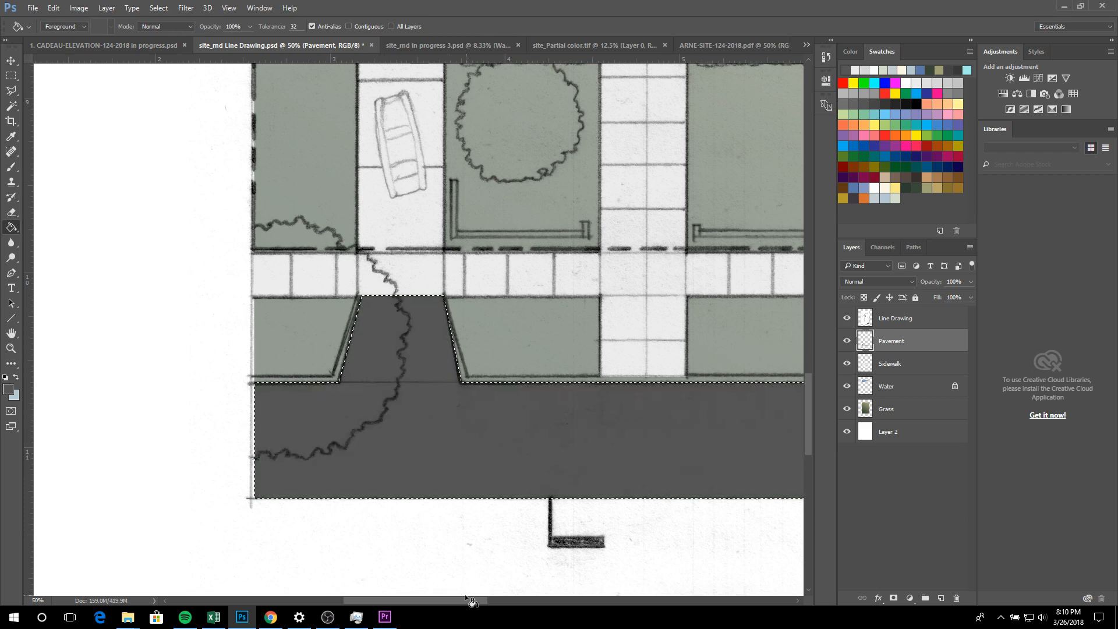
key(ctrl+minus)
key(ctrl+minus)
key(ctrl+minus)
key(ctrl+minus)
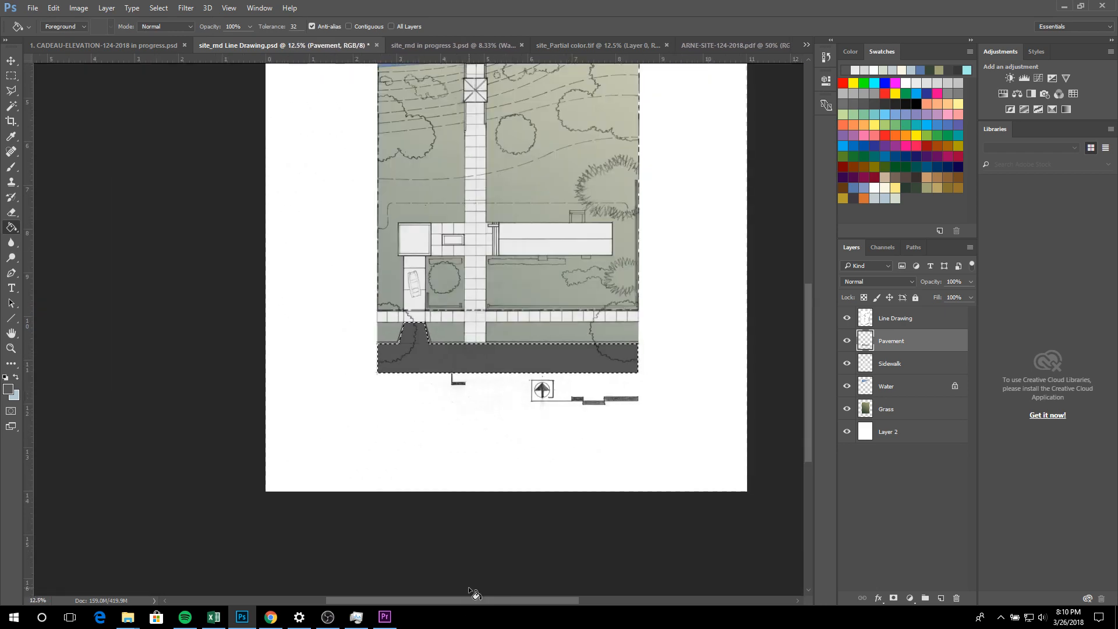
scroll(587, 444, up, 1)
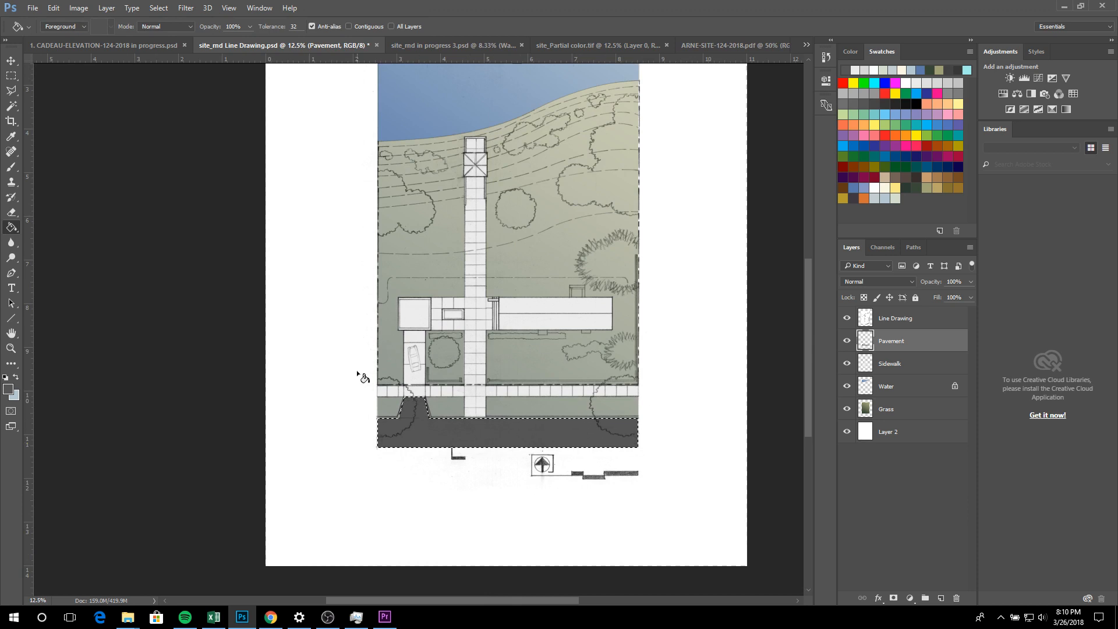
scroll(527, 425, up, 3)
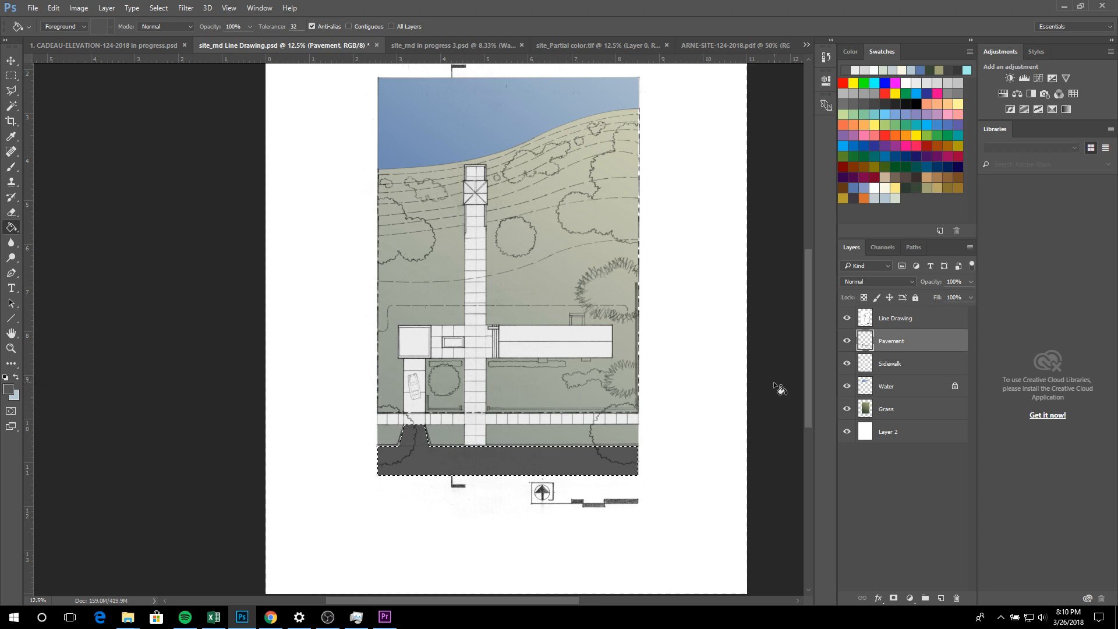
key(ctrl+d)
scroll(564, 455, up, 1)
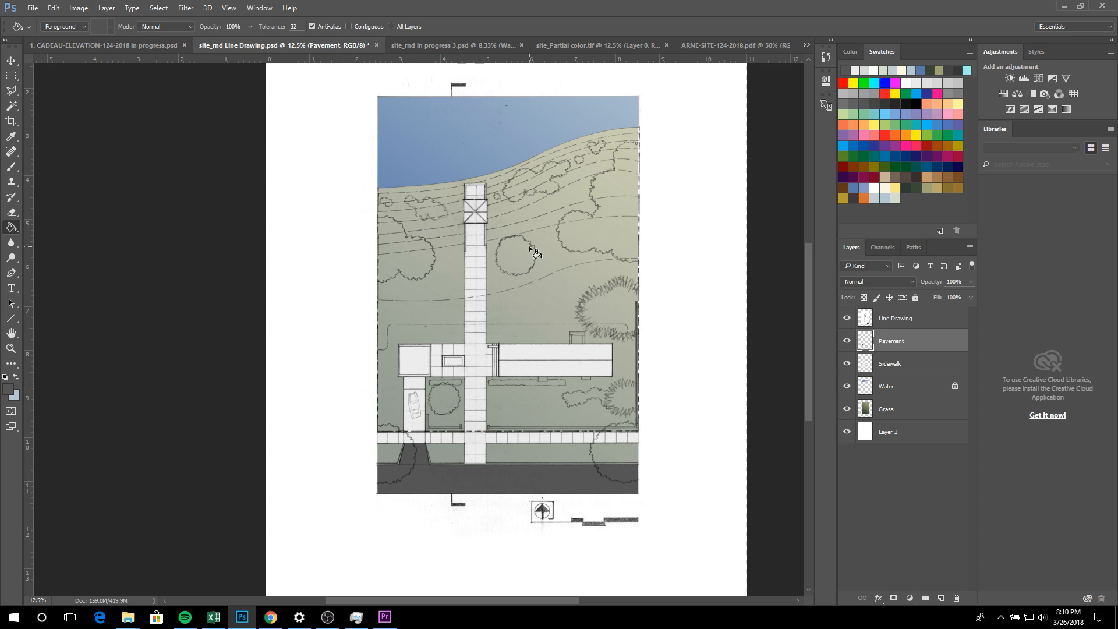
Select the interior of the large tree canopy on the site's west edge from the Line Drawing layer with the Magic Wand
key(ctrl+plus)
key(ctrl+plus)
key(ctrl+plus)
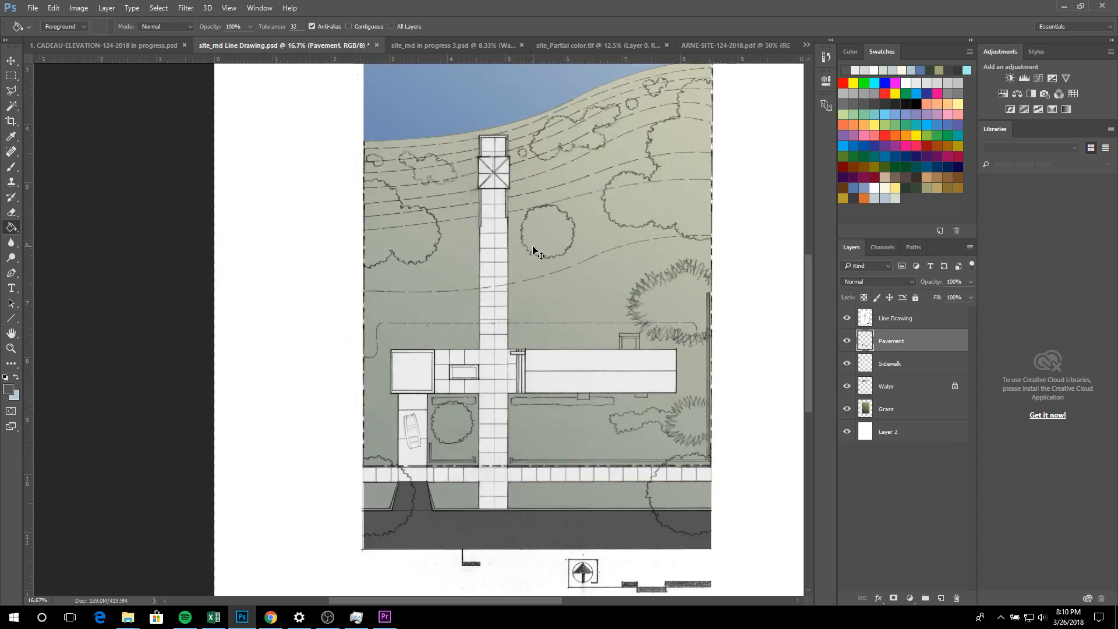
key(ctrl+plus)
scroll(530, 240, up, 5)
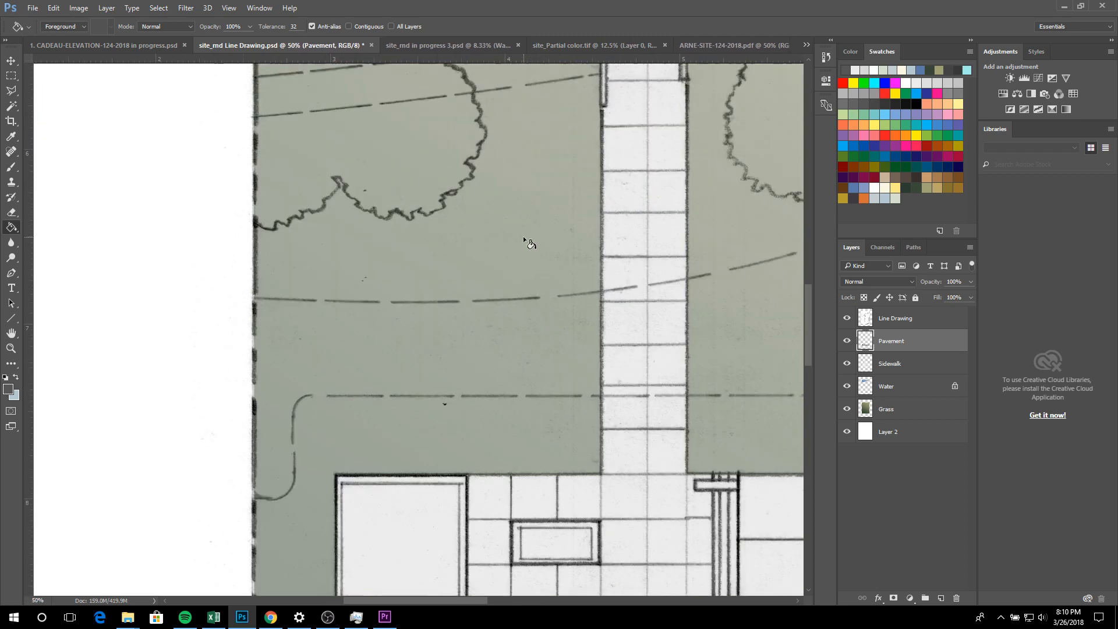
scroll(500, 234, up, 2)
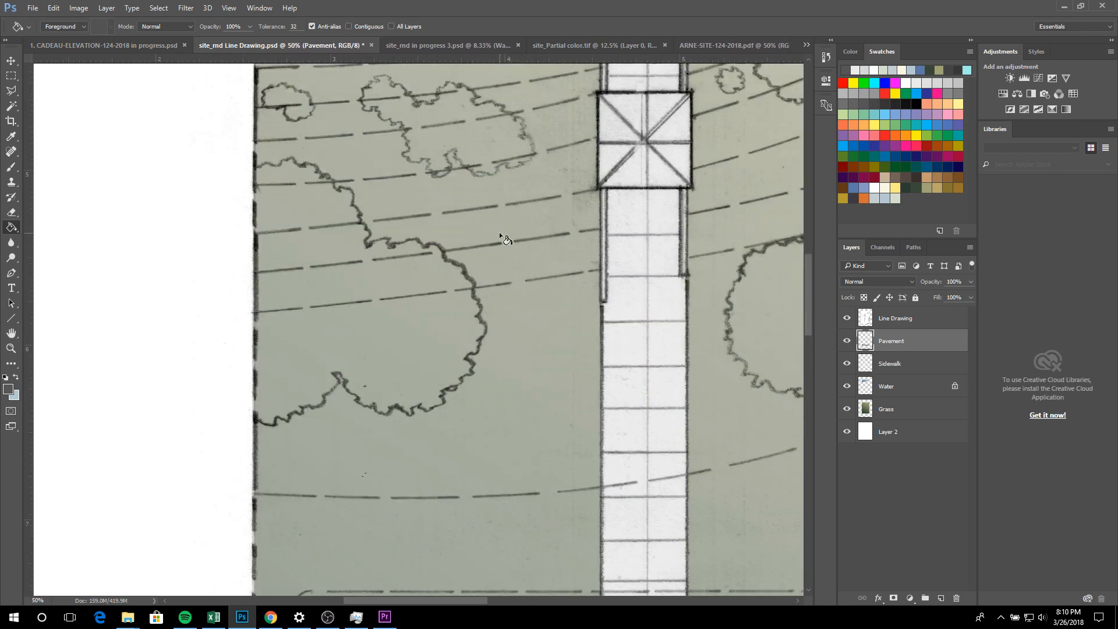
scroll(505, 251, up, 2)
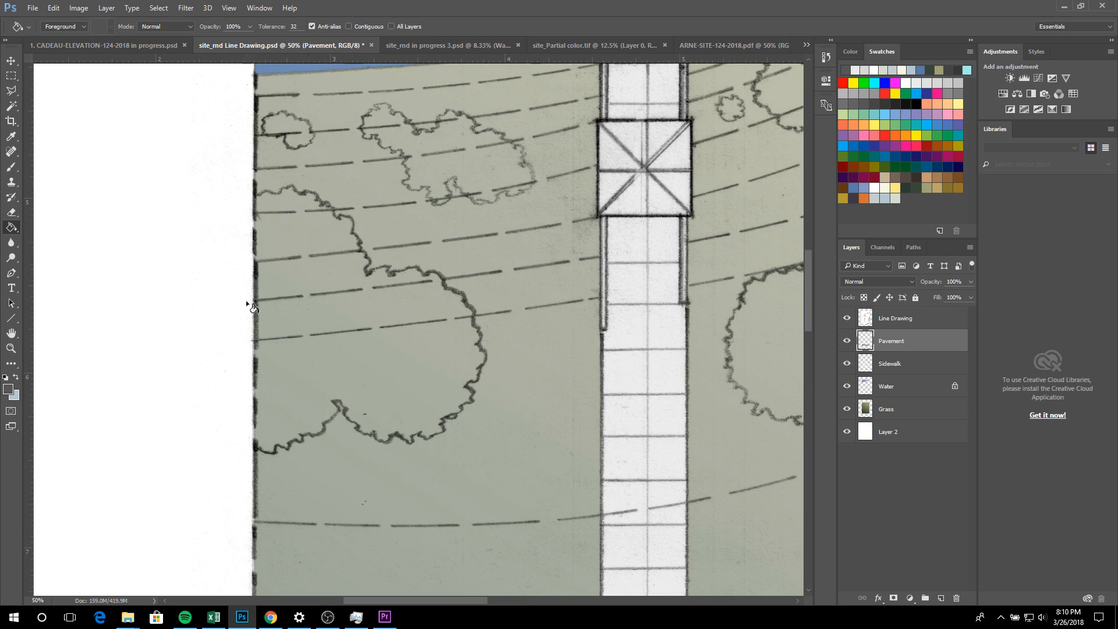
scroll(384, 297, up, 8)
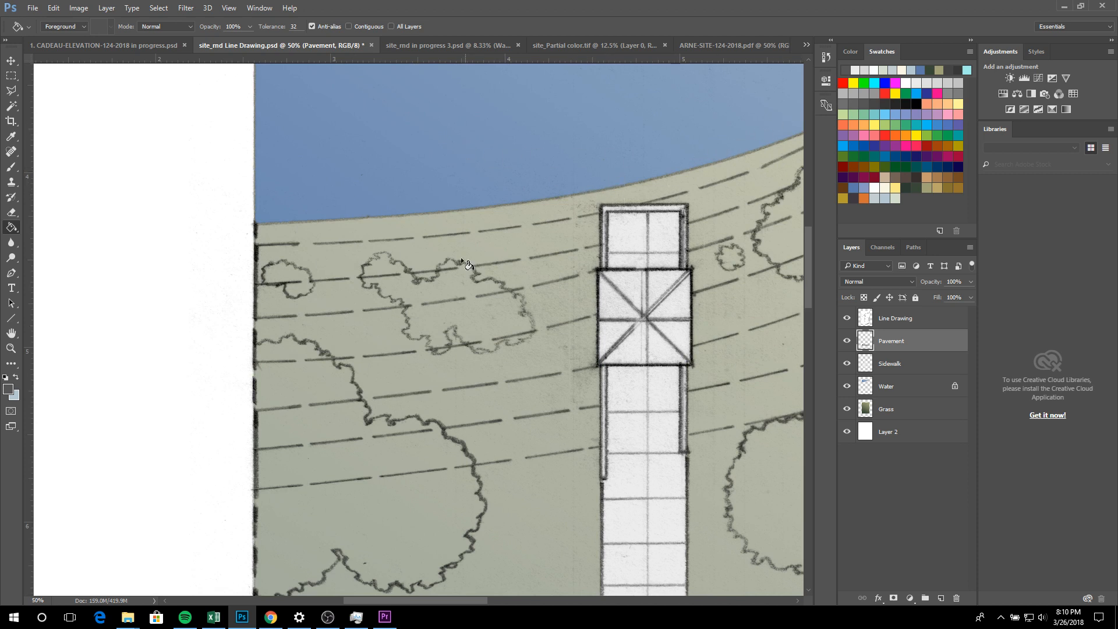
scroll(431, 362, down, 6)
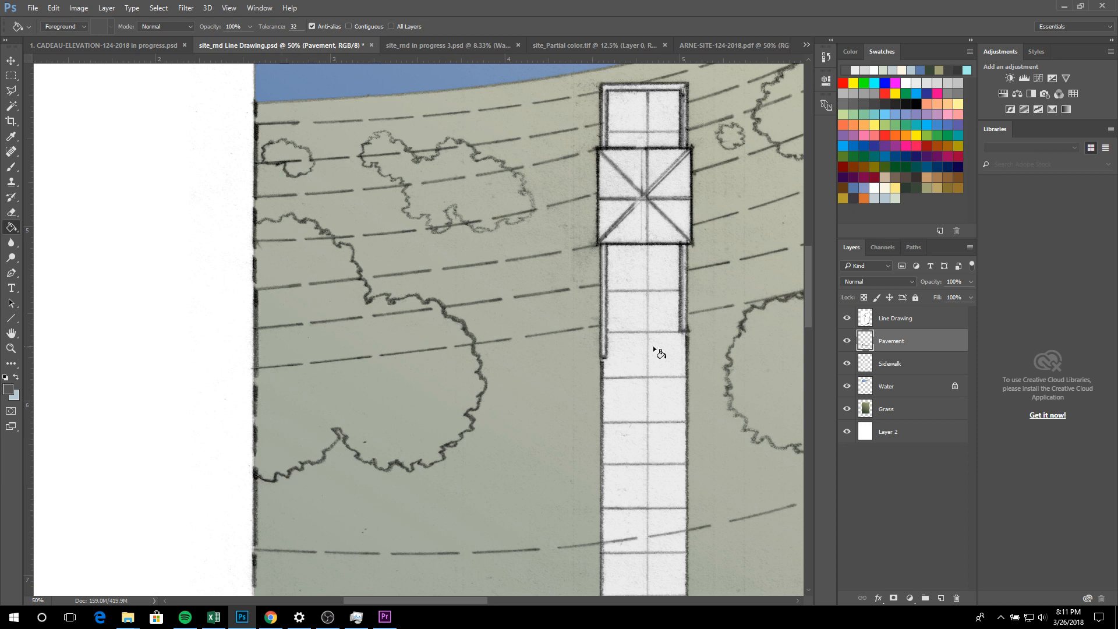
click(897, 319)
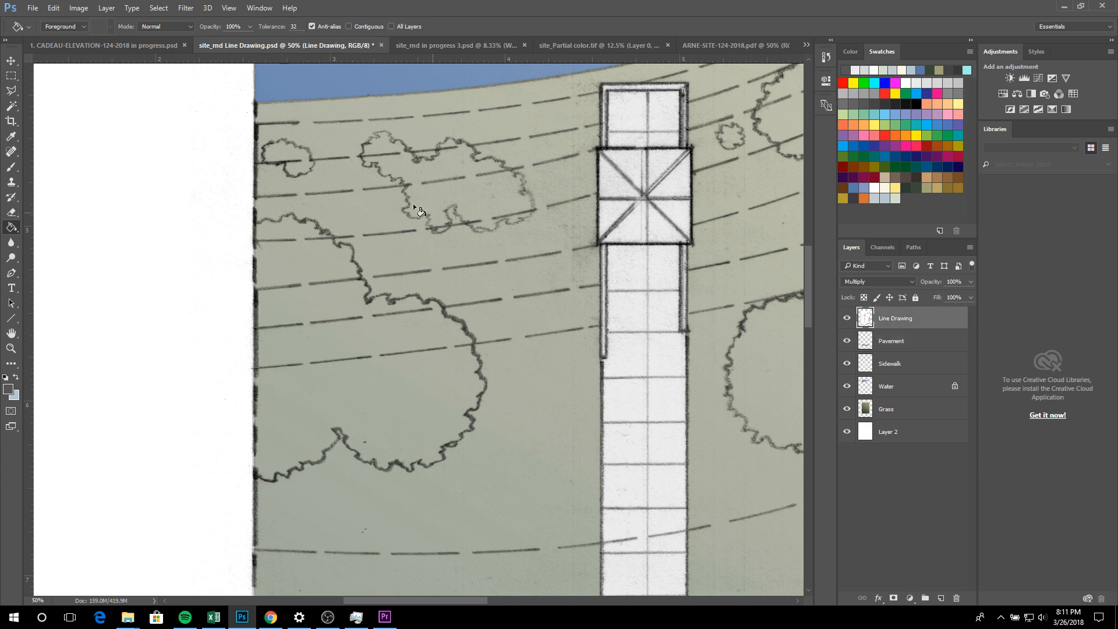
click(10, 107)
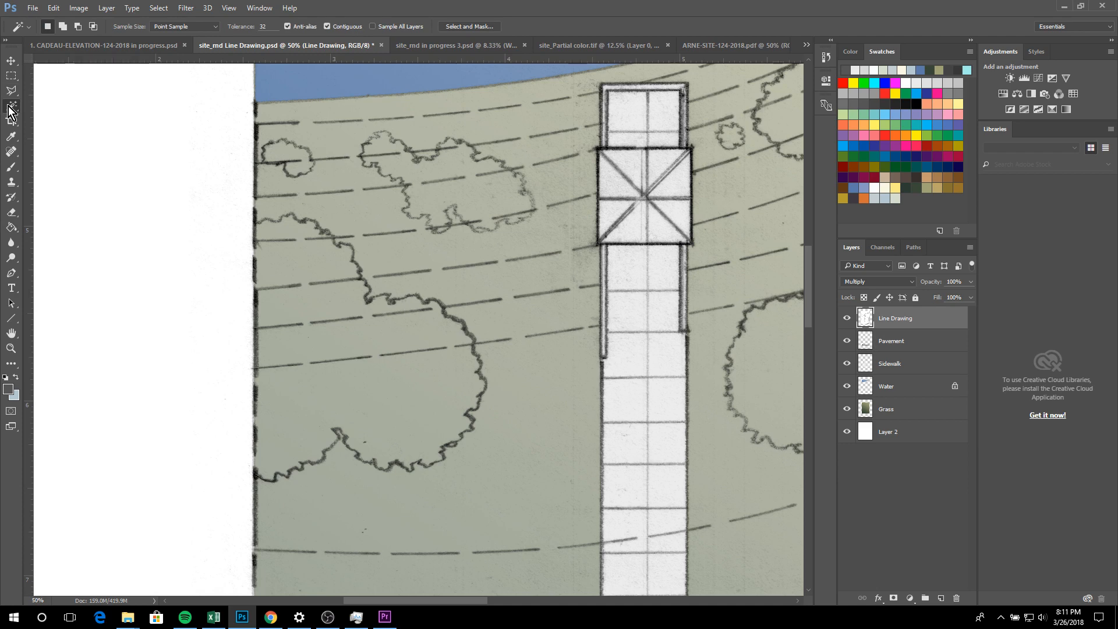
click(357, 342)
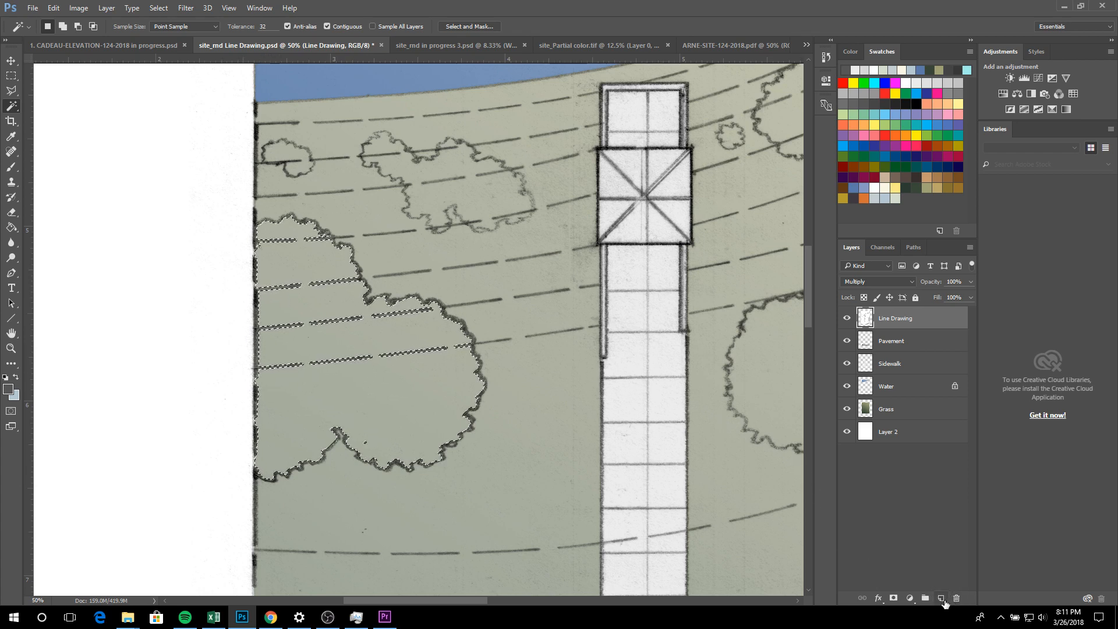
Create a new layer directly beneath the Line Drawing layer and name it Trees
click(941, 599)
drag(892, 318, 886, 342)
double_click(886, 341)
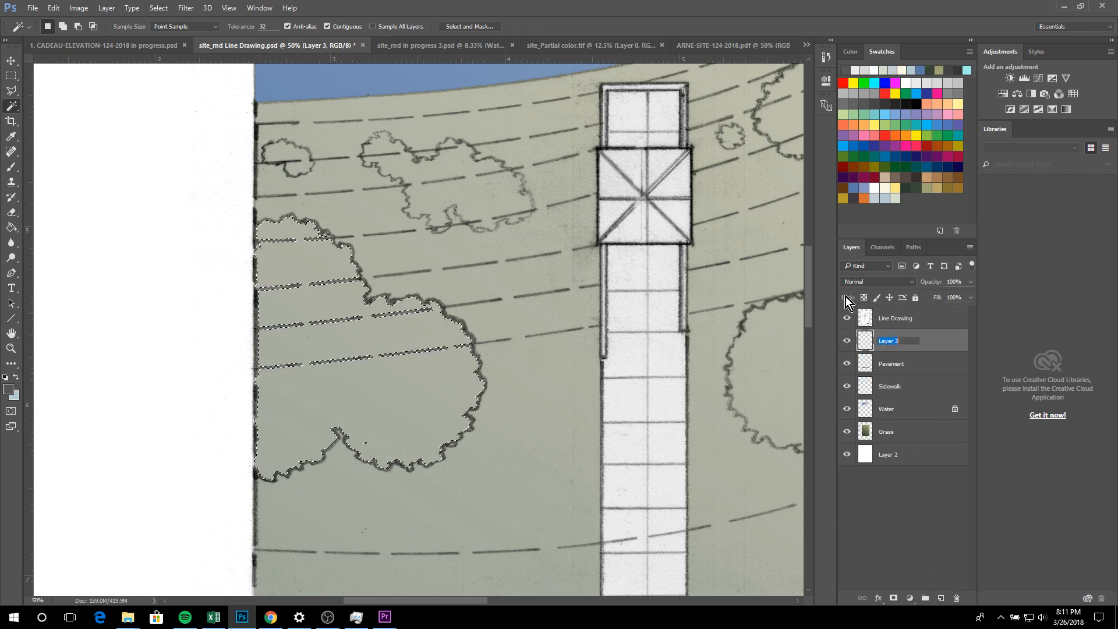
text(Trees)
key(Return)
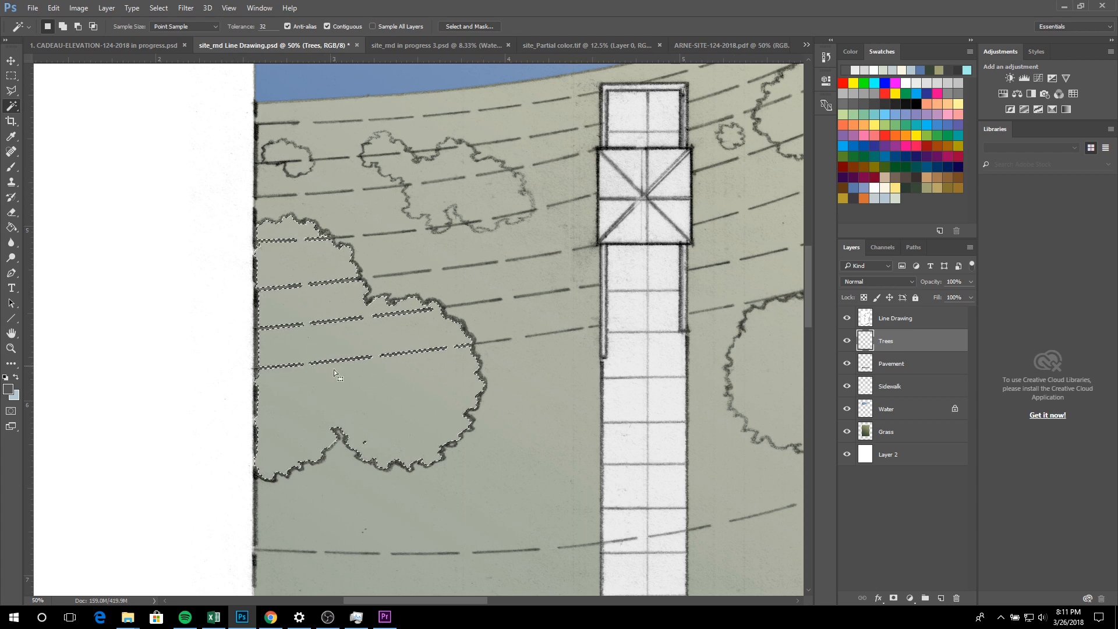
Fill the selected tree canopy with dark gray on the Trees layer using the Paint Bucket, and clear the selection
key(g)
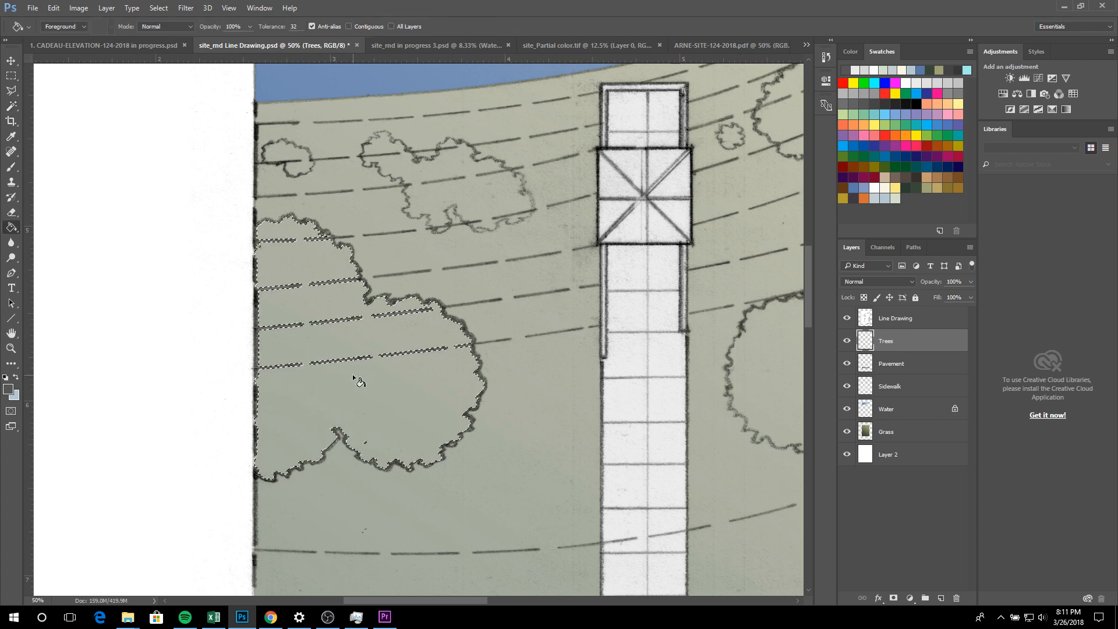
click(379, 389)
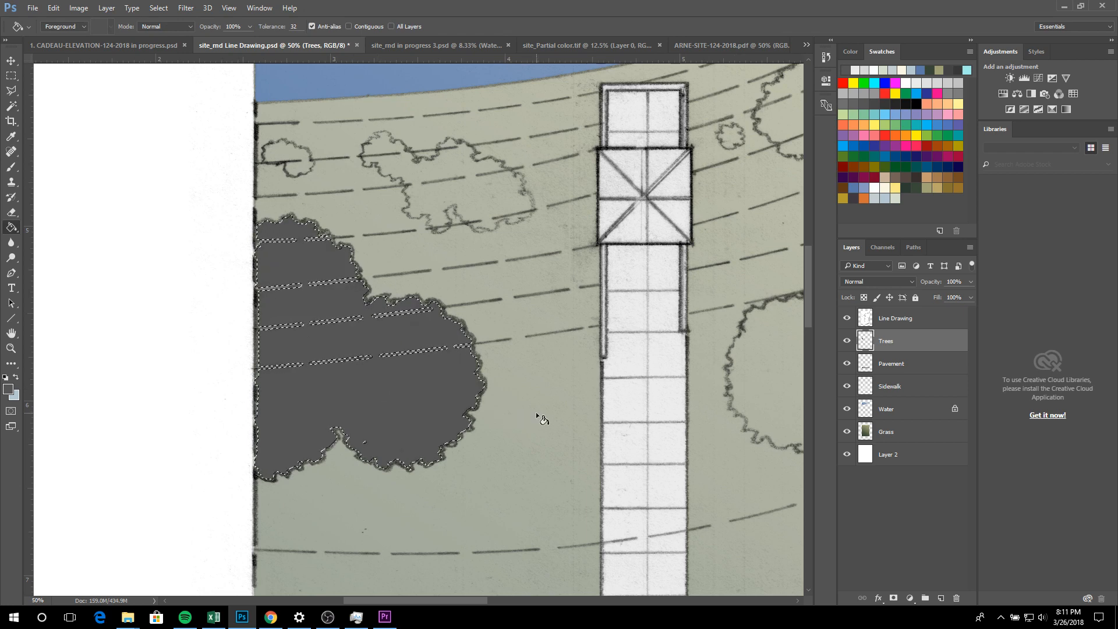
key(ctrl+d)
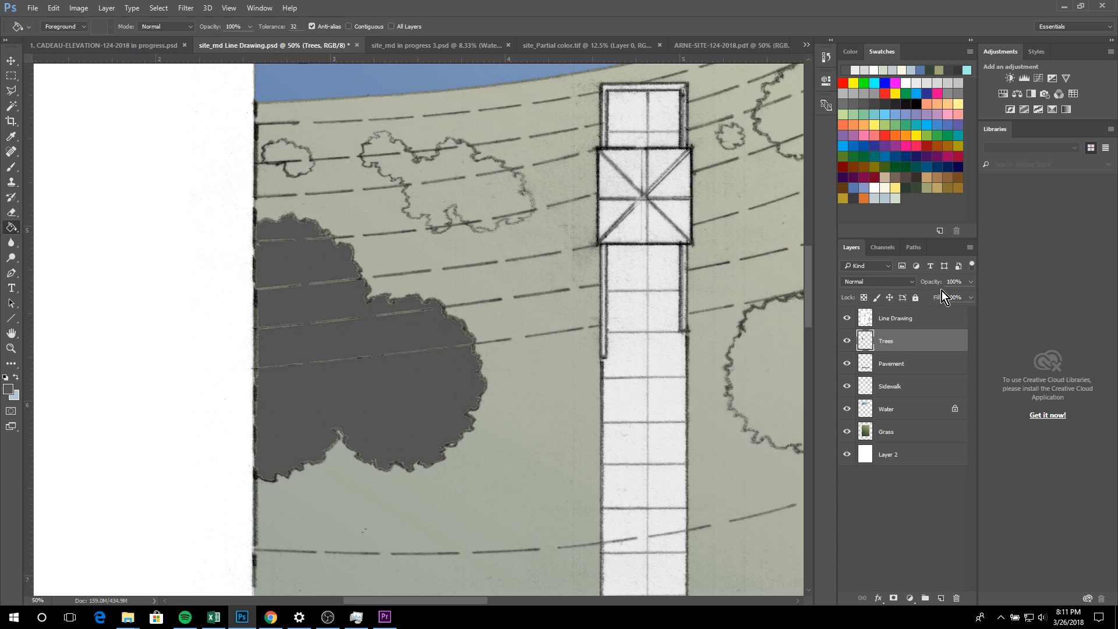
Try the Trees layer at 65% opacity, and undo the opacity change and the deselection
click(971, 281)
mouse_move(955, 298)
mouse_down()
mouse_move(939, 299)
mouse_move(950, 298)
mouse_up()
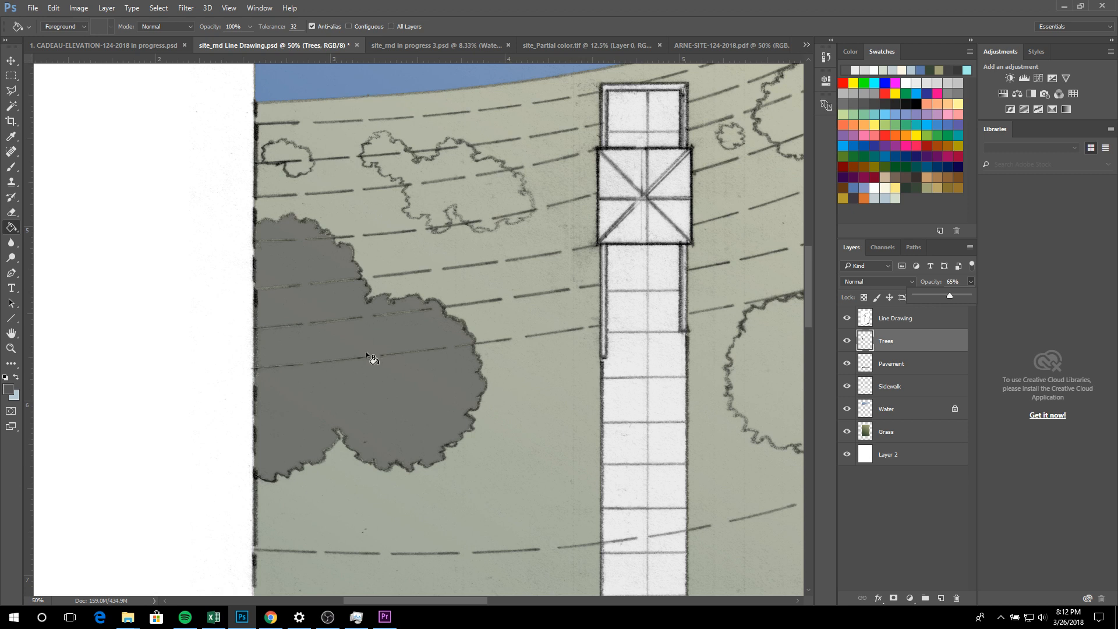
click(495, 366)
key(ctrl+alt+z)
key(ctrl+alt+z)
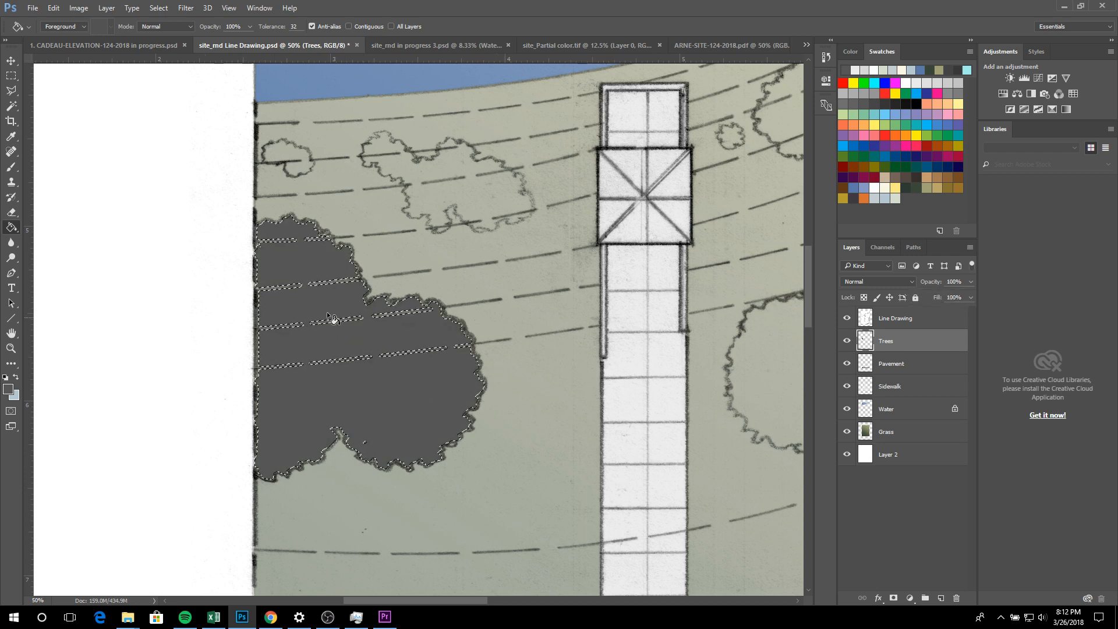
Trace the large tree canopy with the Polygonal Lasso along its straight property-line edge and scalloped pencil outline, adding the area to the current selection
click(12, 90)
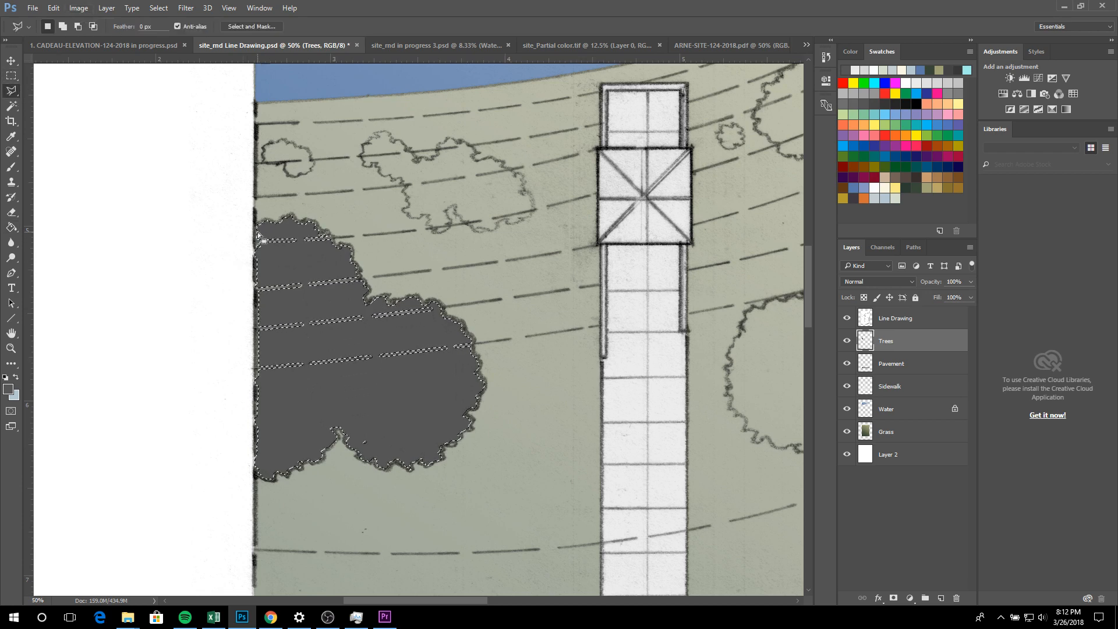
key(shift)
click(257, 230)
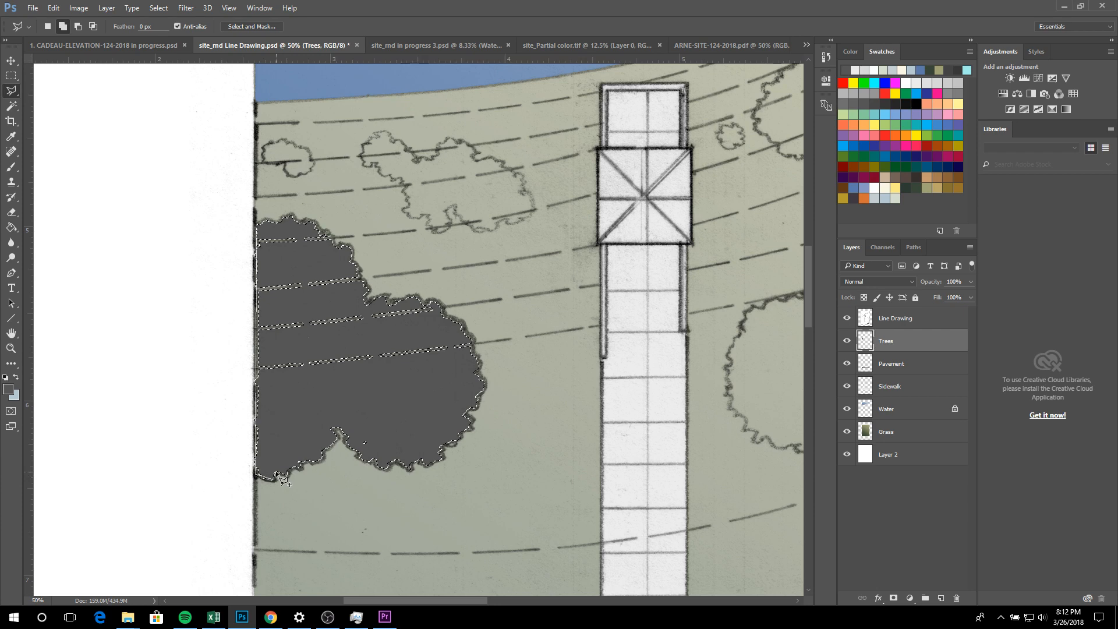
scroll(275, 469, up, 5)
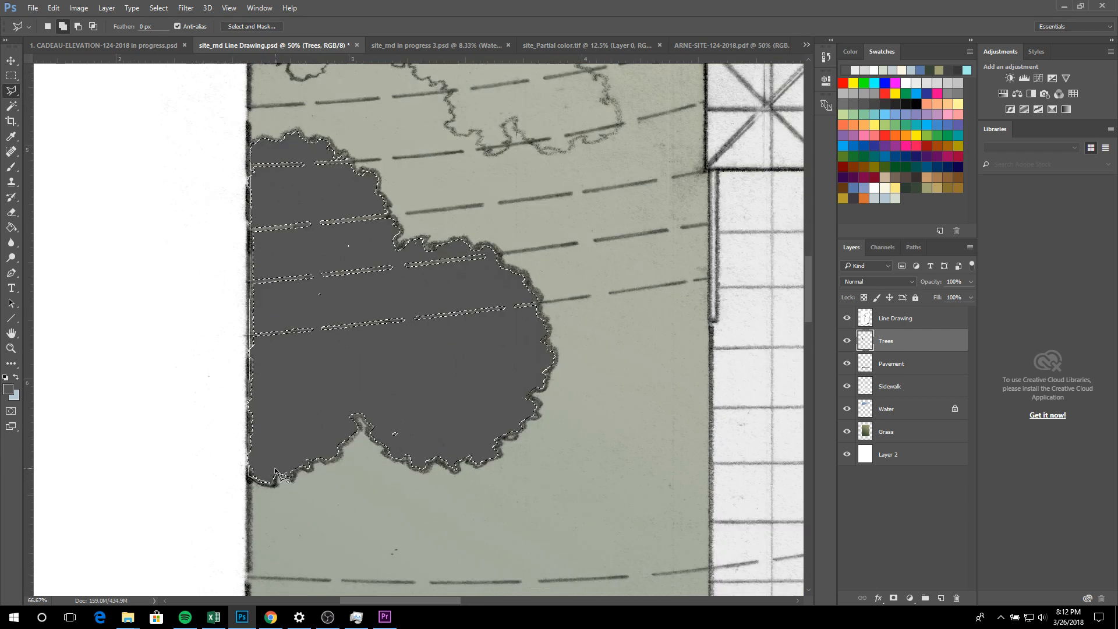
click(284, 491)
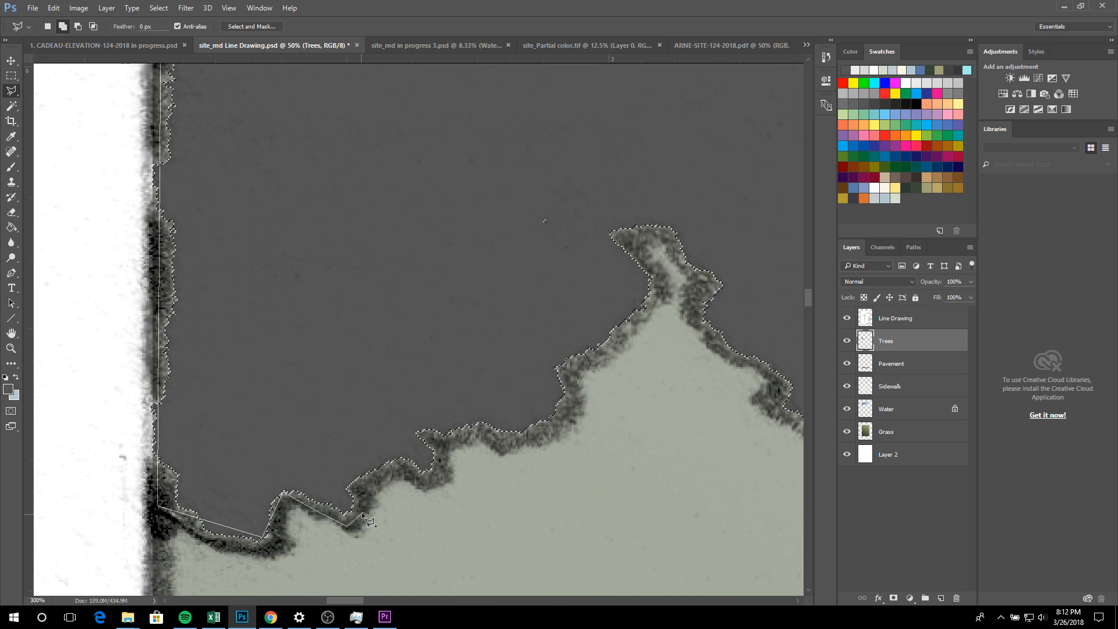
click(370, 484)
click(403, 472)
click(445, 446)
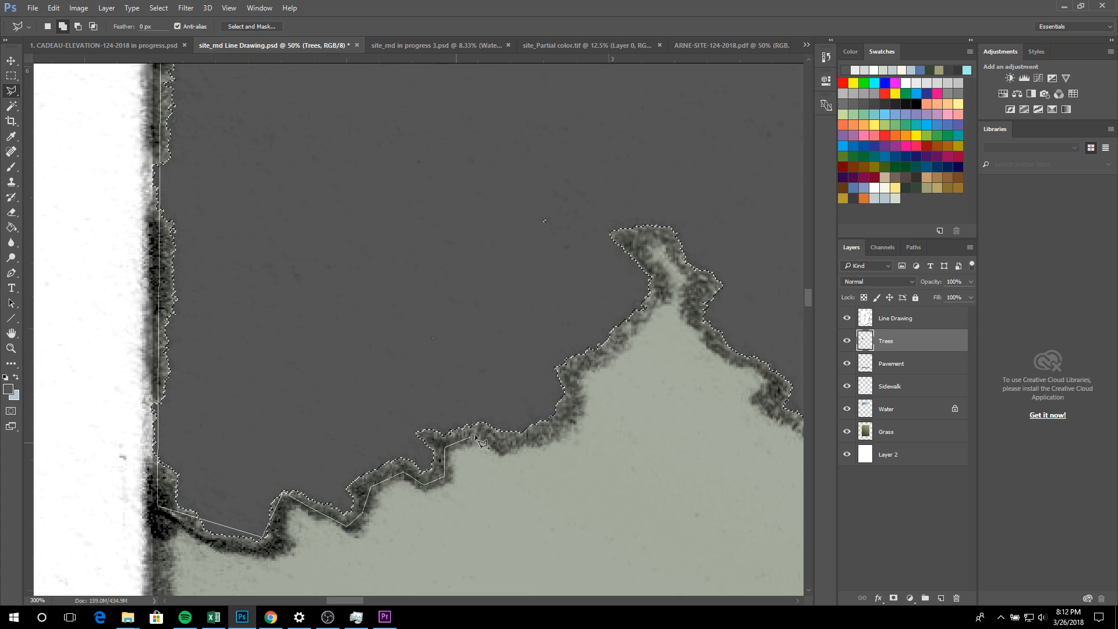
click(549, 431)
click(577, 407)
click(661, 285)
click(641, 241)
click(666, 245)
click(694, 276)
click(687, 297)
click(698, 323)
click(712, 347)
click(736, 362)
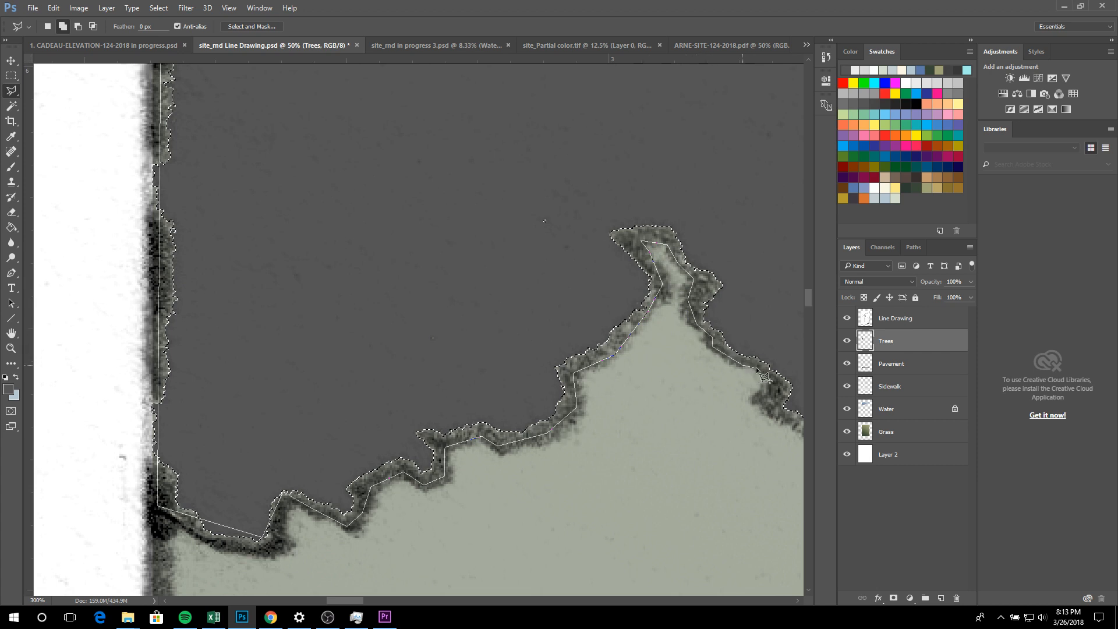
click(764, 370)
mouse_move(819, 420)
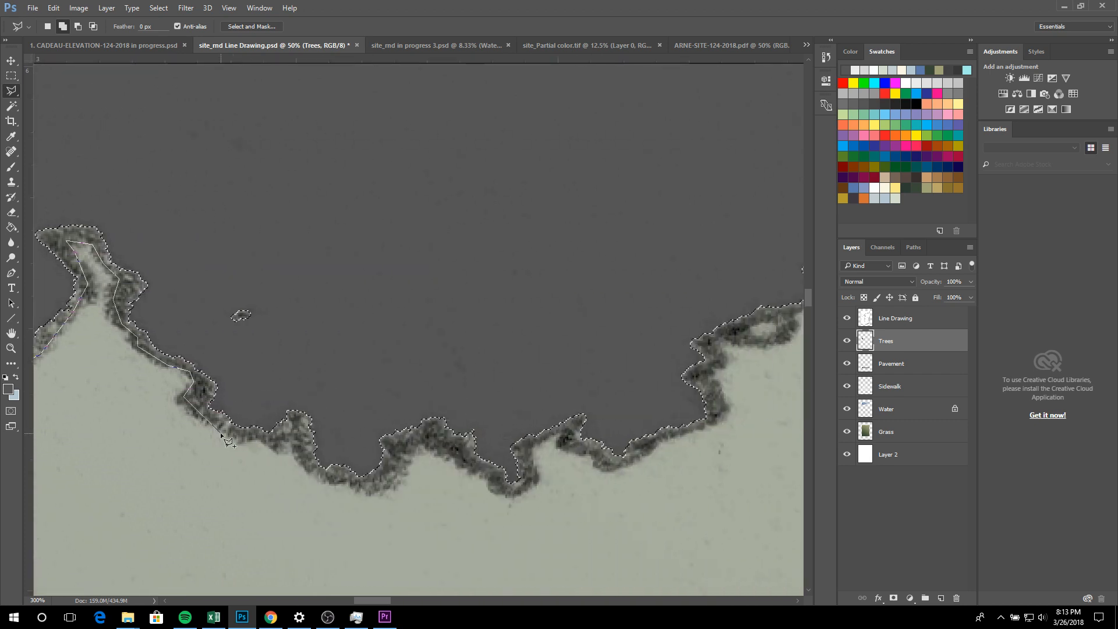
click(278, 448)
click(290, 439)
click(389, 472)
click(435, 448)
click(460, 464)
click(478, 471)
click(490, 481)
click(530, 482)
click(526, 447)
click(566, 434)
click(563, 446)
click(585, 448)
click(717, 413)
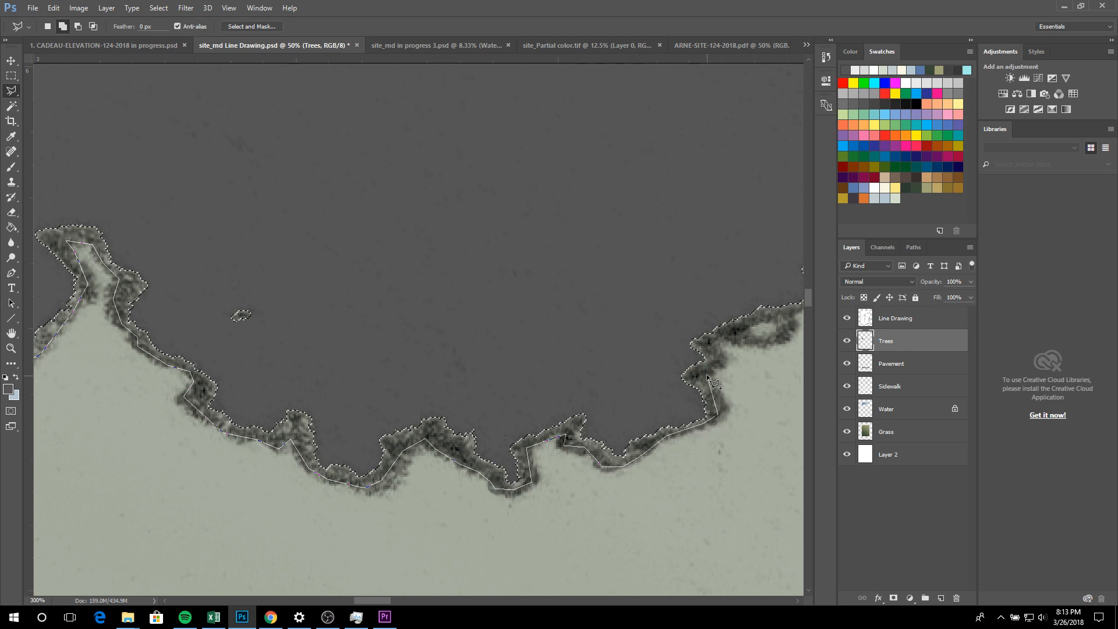
click(723, 351)
click(711, 338)
click(749, 344)
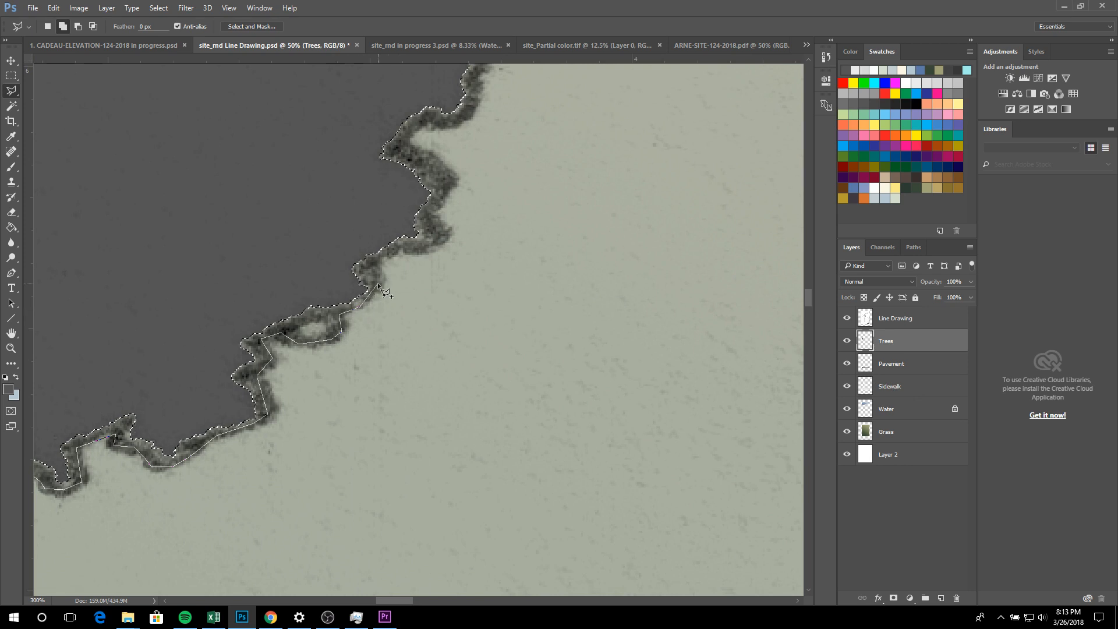
click(424, 252)
click(442, 239)
click(476, 97)
scroll(477, 98, up, 8)
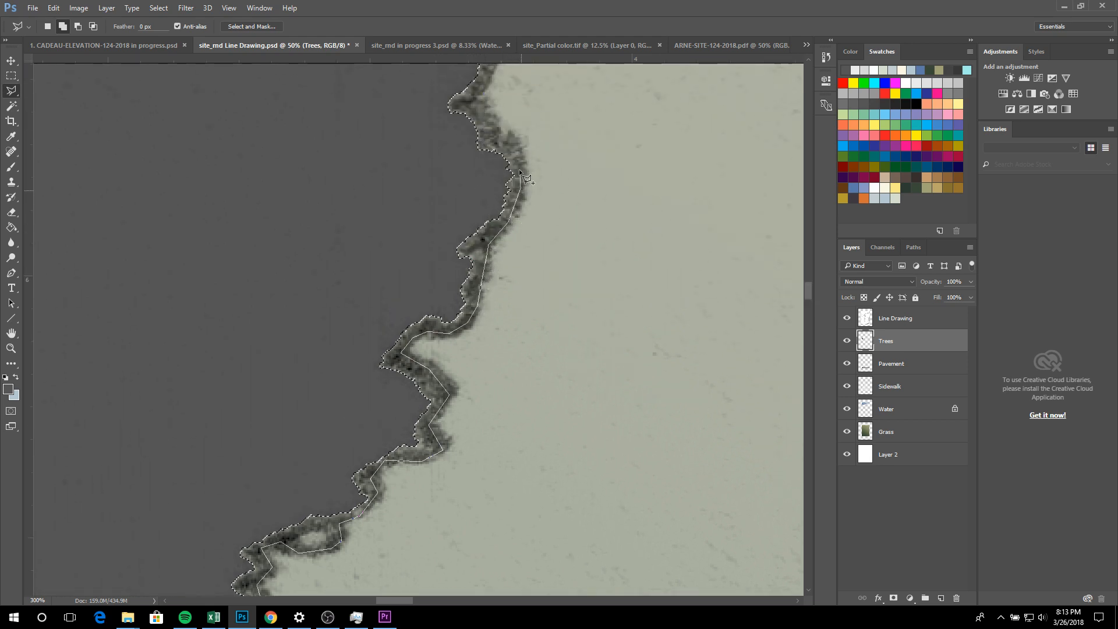
click(517, 153)
scroll(477, 70, up, 6)
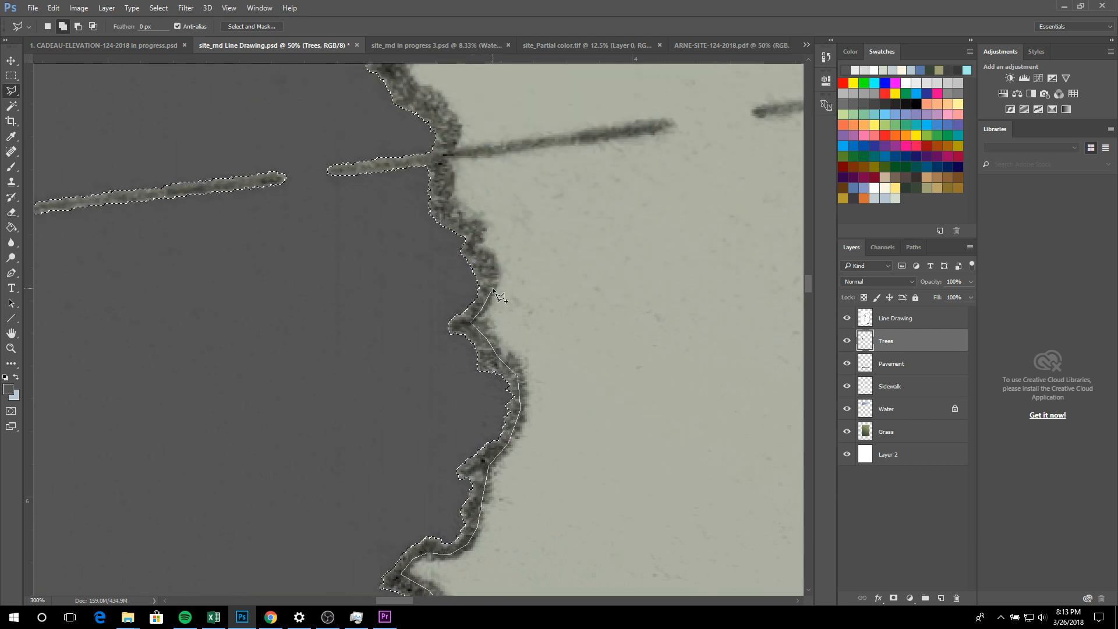
click(478, 233)
click(455, 213)
click(434, 104)
scroll(414, 76, up, 6)
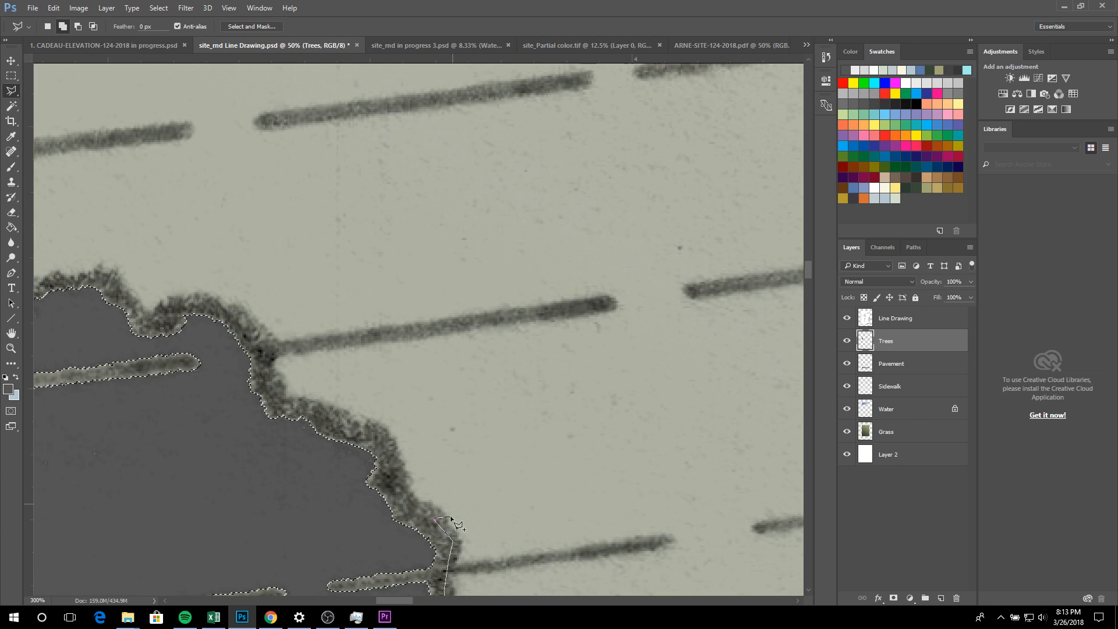
click(408, 498)
click(380, 430)
click(349, 417)
click(283, 402)
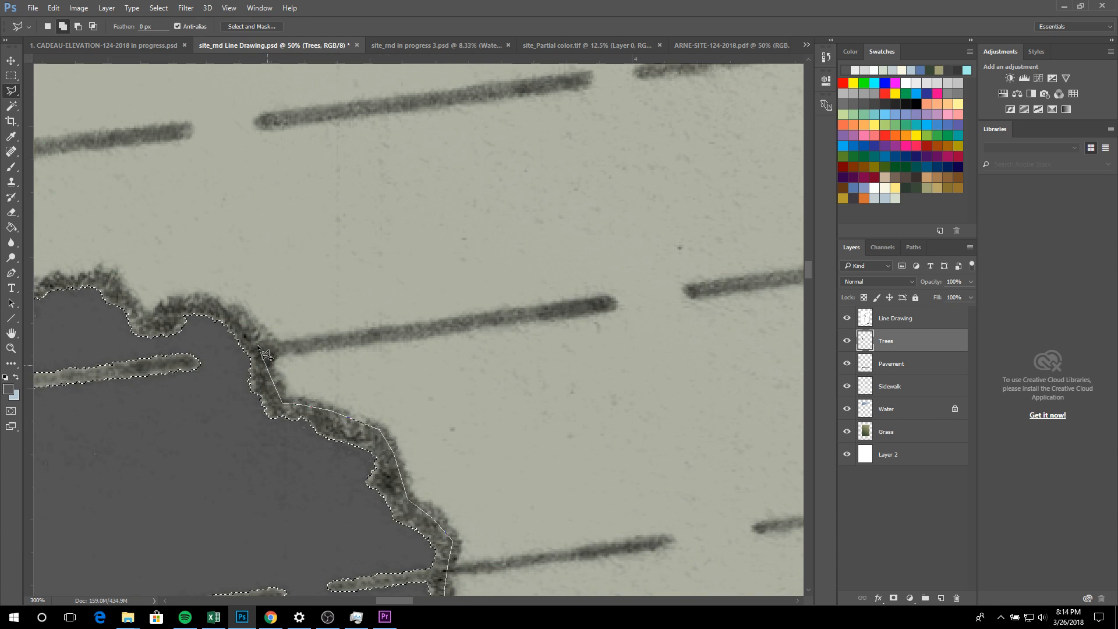
click(261, 350)
click(226, 312)
click(168, 304)
click(148, 313)
click(110, 275)
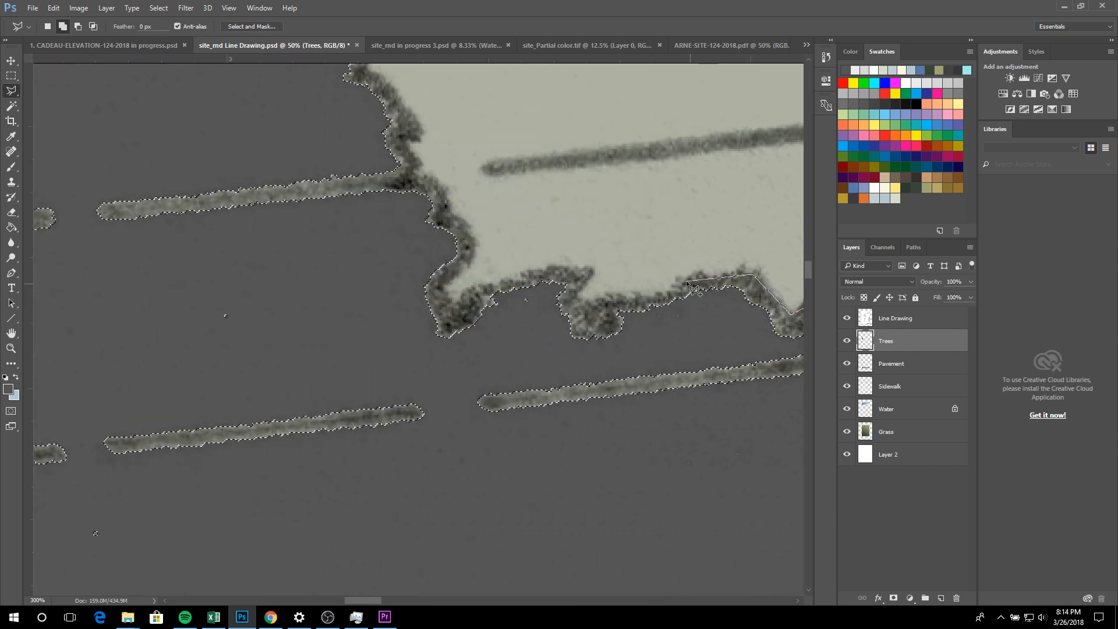
click(686, 281)
click(583, 307)
click(580, 279)
click(555, 269)
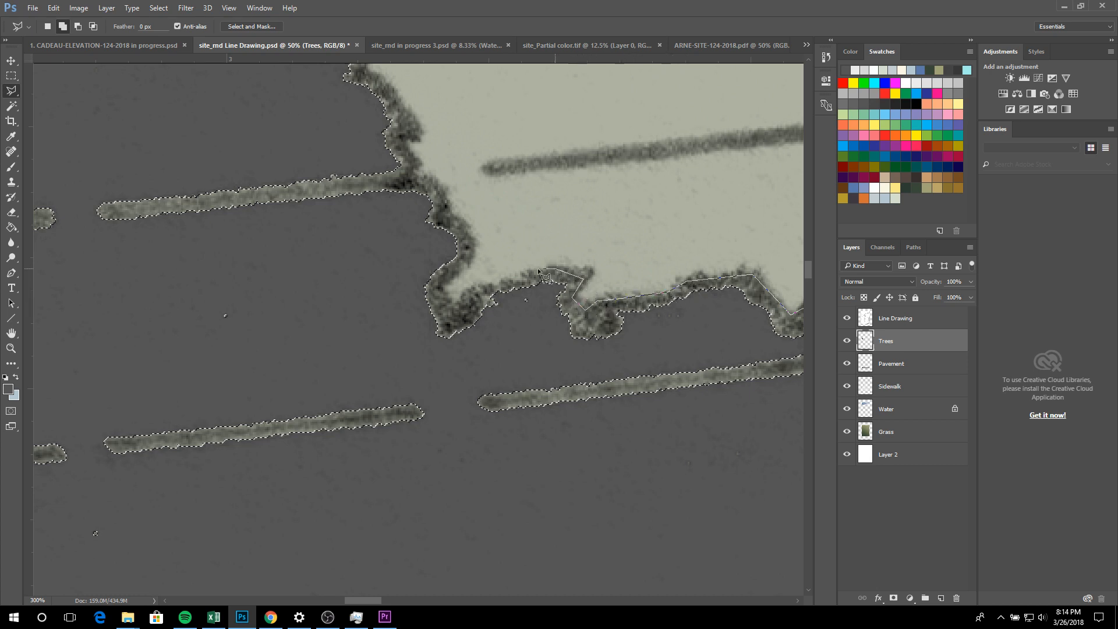
click(477, 287)
click(451, 305)
click(471, 230)
click(445, 189)
click(418, 175)
click(414, 161)
click(399, 140)
click(409, 127)
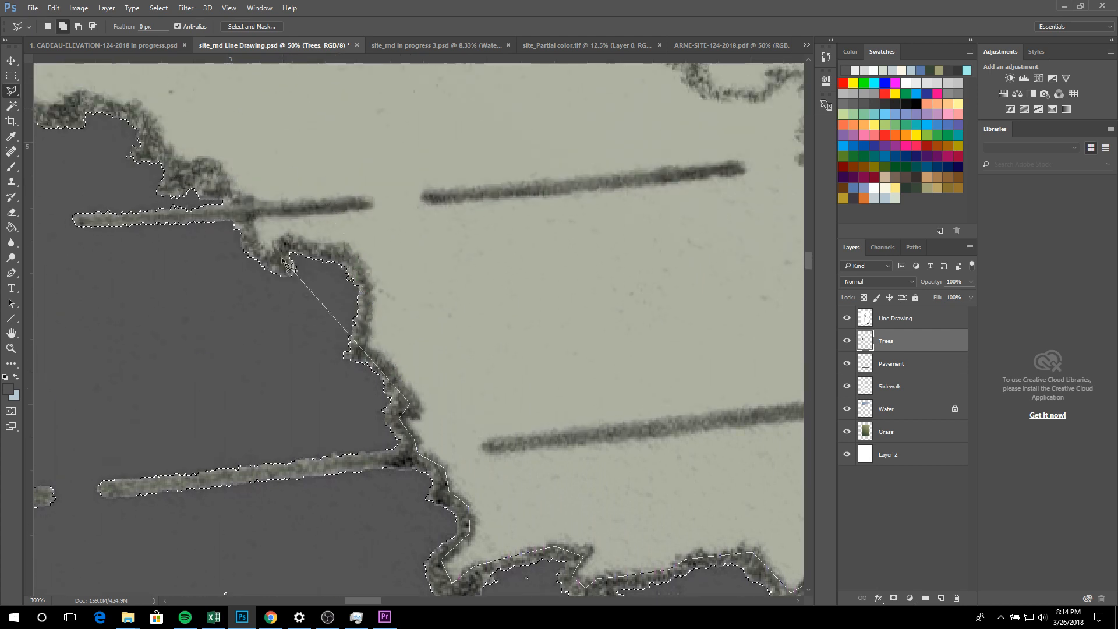
click(361, 344)
click(367, 290)
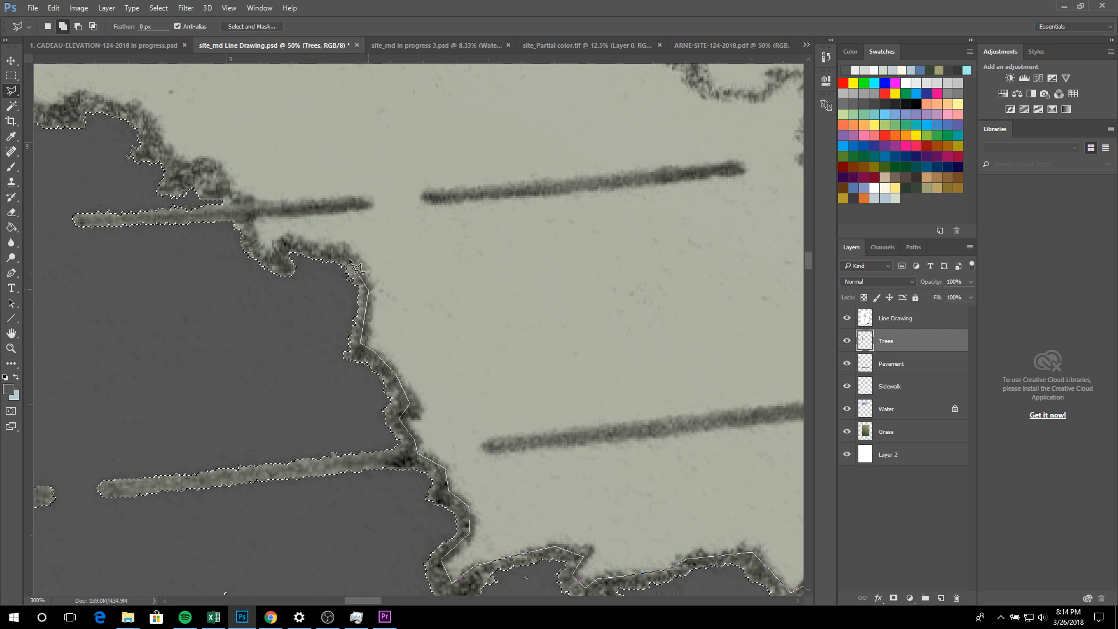
click(346, 251)
click(285, 239)
click(267, 250)
click(191, 169)
click(170, 156)
click(133, 107)
click(119, 108)
click(88, 96)
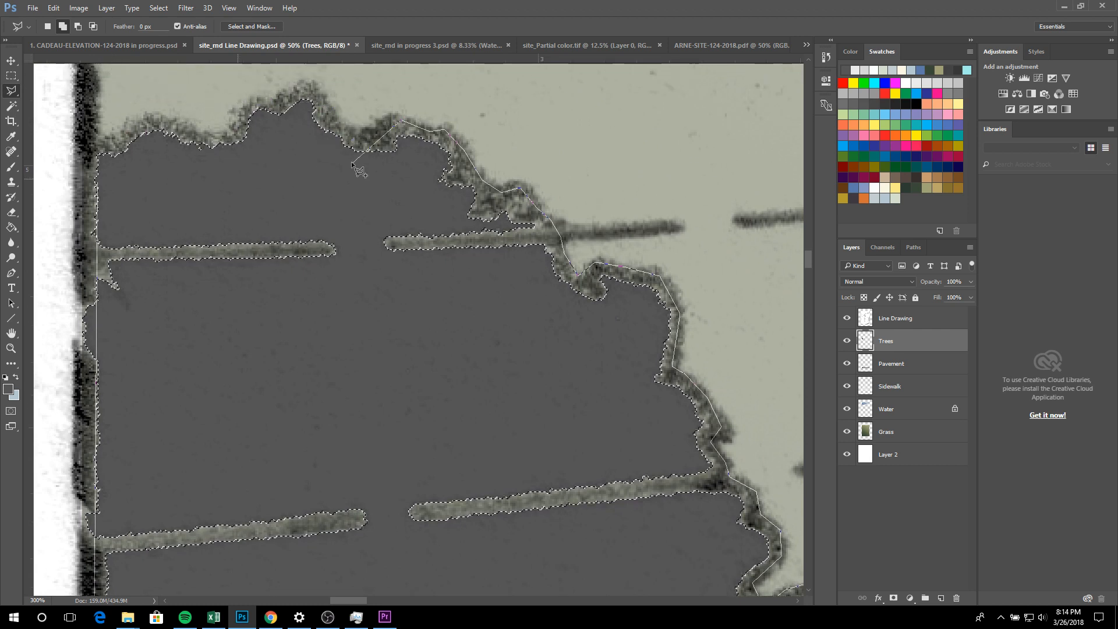
click(367, 135)
click(340, 126)
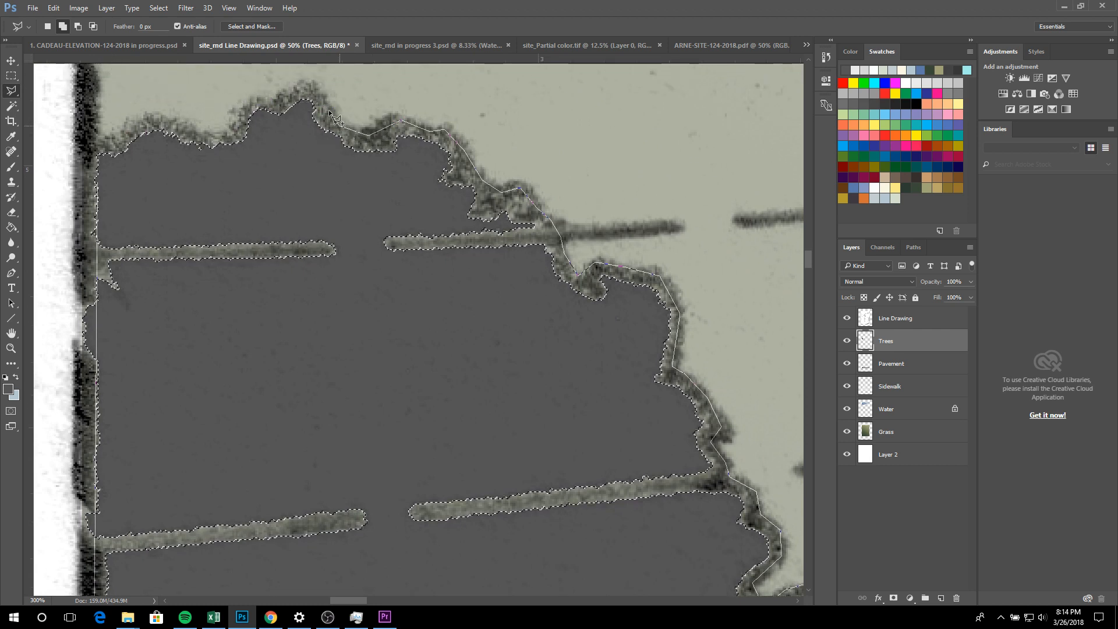
Finish the Polygonal Lasso trace along the large canopy's upper scalloped edge and back down the property line, closing the selection
click(312, 83)
click(286, 91)
click(277, 100)
click(253, 97)
click(239, 111)
click(233, 129)
click(222, 134)
click(178, 122)
click(162, 118)
click(139, 120)
click(111, 137)
click(86, 152)
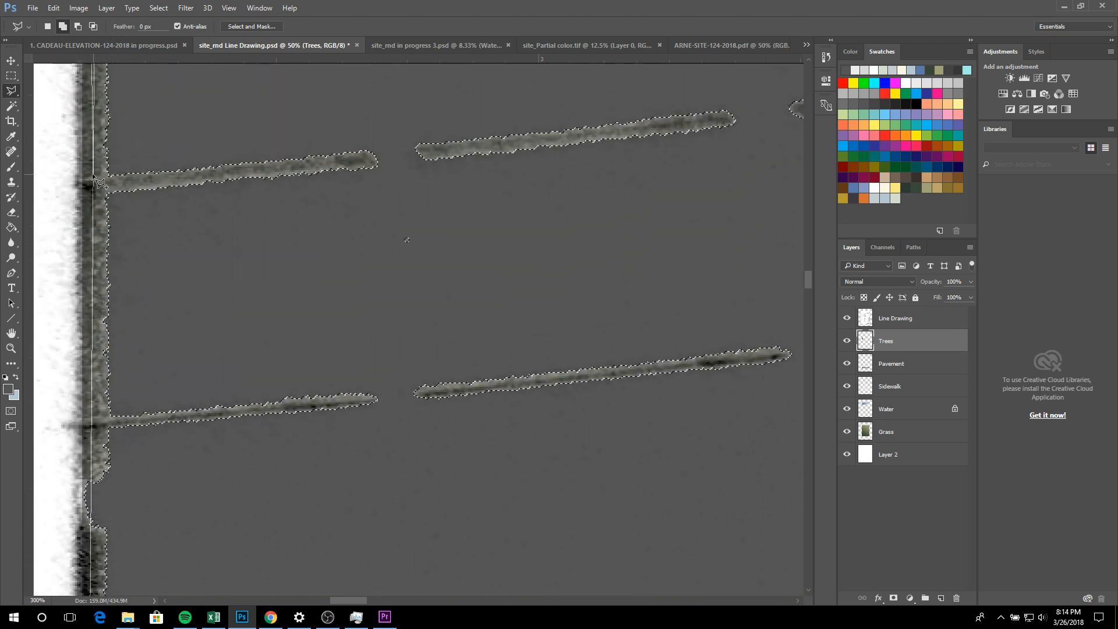
click(93, 174)
Paint over the unfilled gaps along the contour lines and outline inside the selected canopy in dark gray with the Brush tool
scroll(147, 225, up, 6)
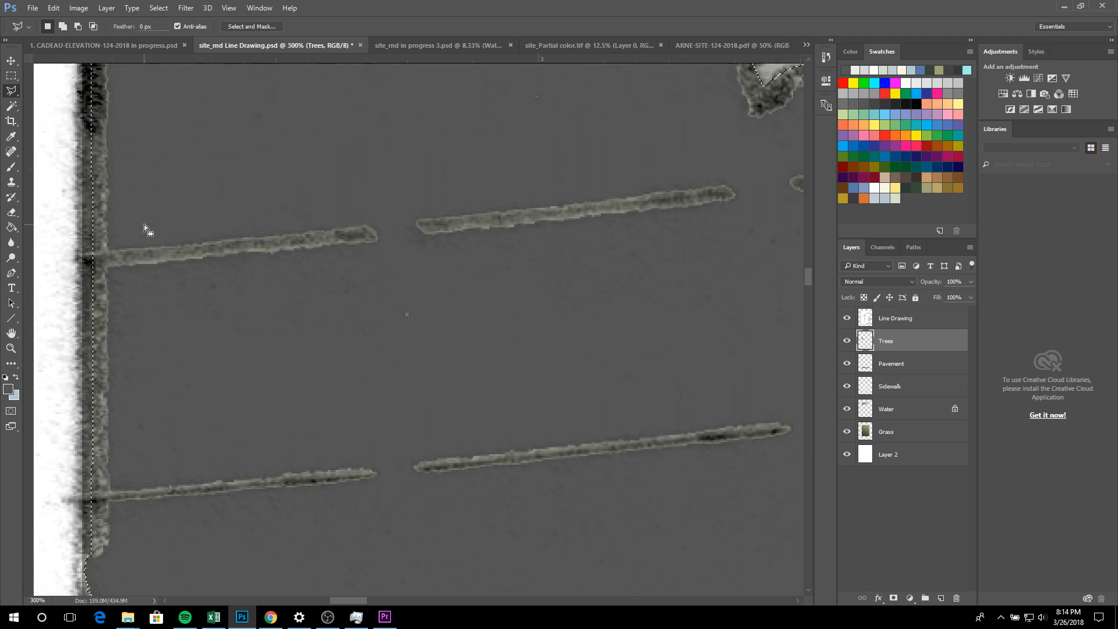
scroll(142, 235, up, 3)
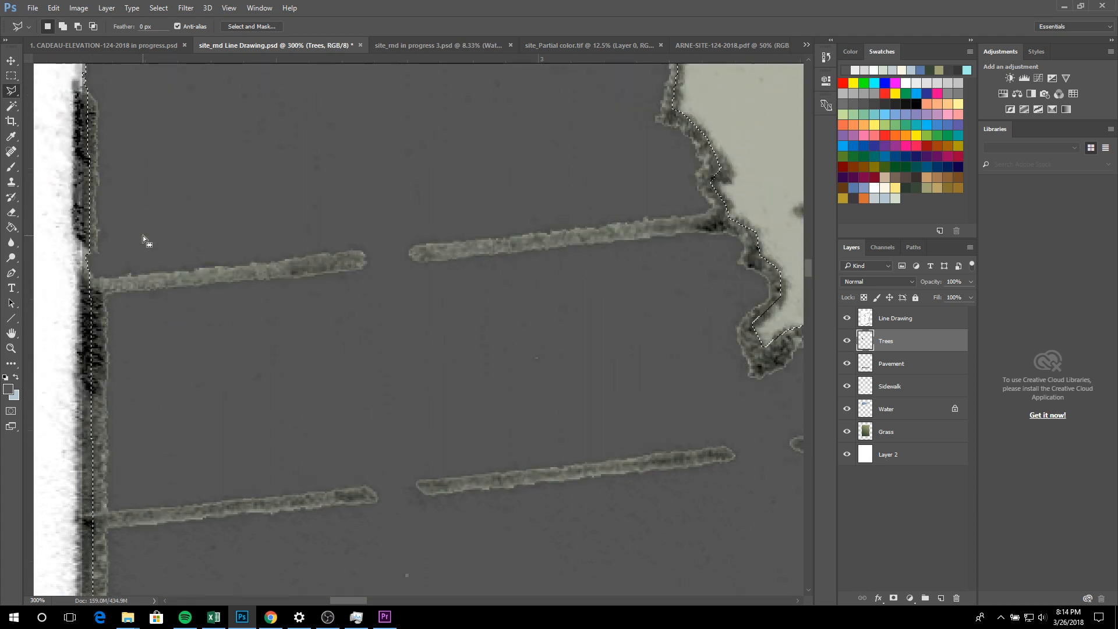
key(ctrl+minus)
key(ctrl+minus)
key(ctrl+minus)
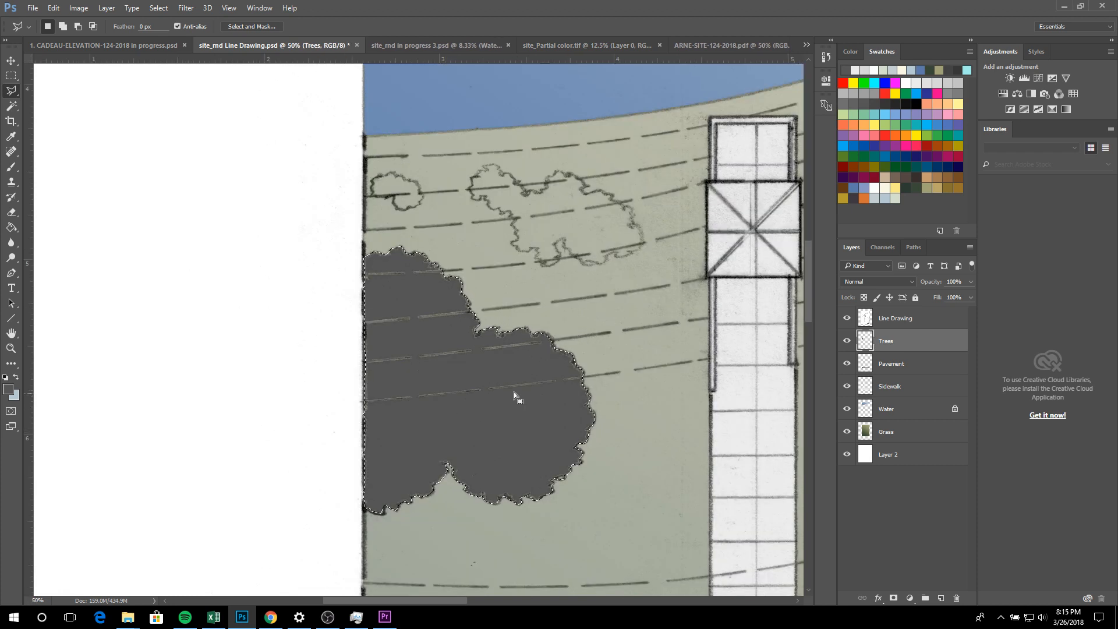
click(12, 166)
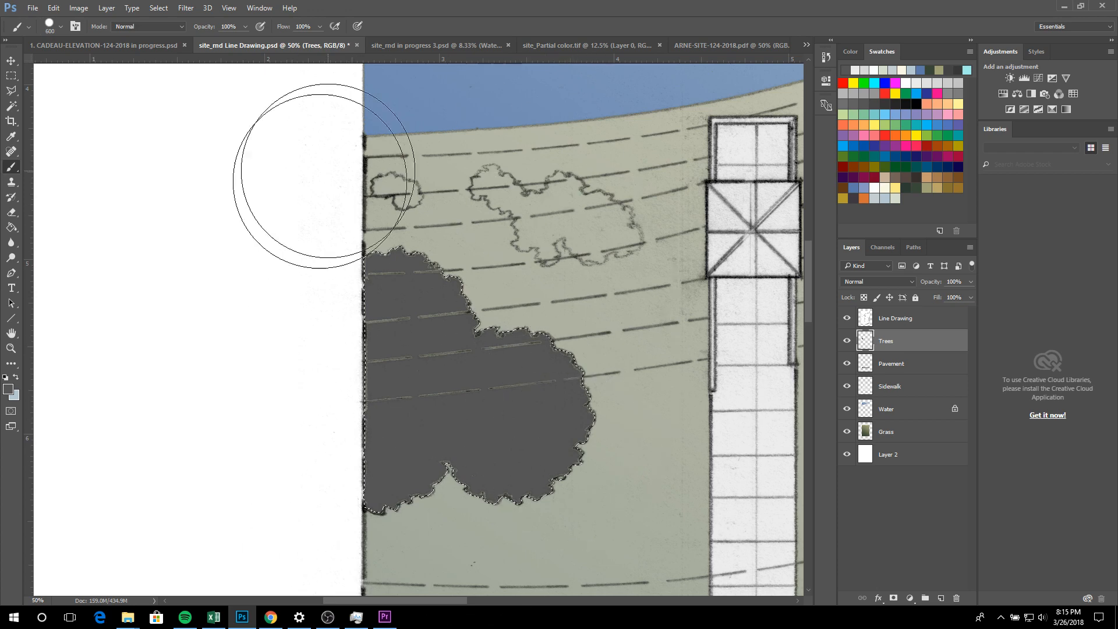
click(508, 372)
mouse_move(510, 371)
mouse_down()
mouse_move(511, 406)
mouse_move(304, 322)
mouse_move(569, 361)
mouse_move(475, 475)
mouse_up()
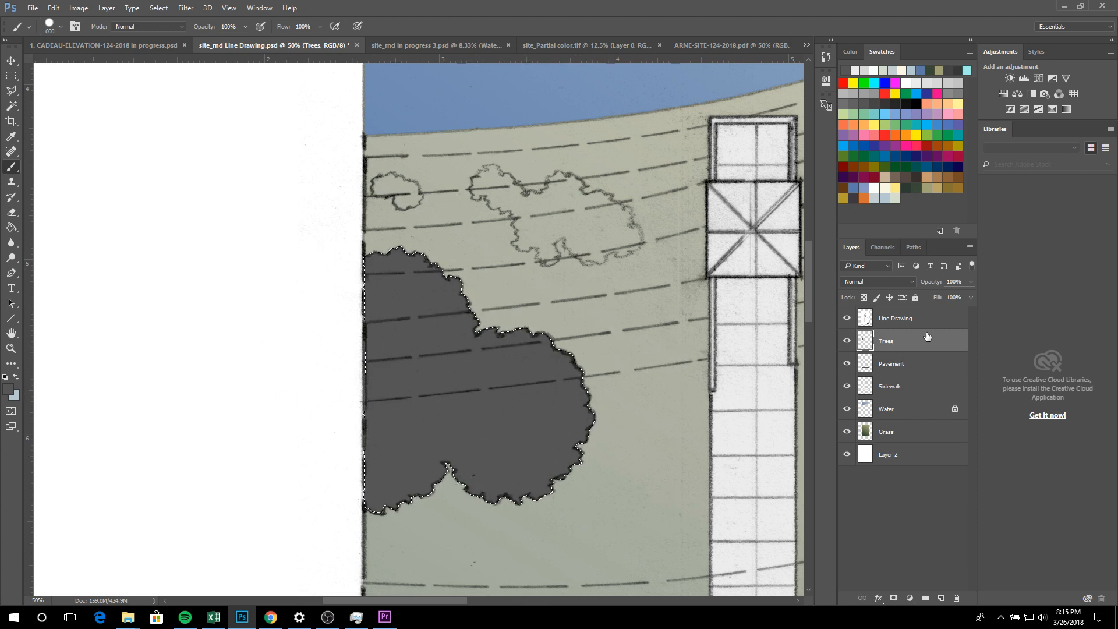
Set the Trees layer's opacity to 82% and clear the selection around the canopy
click(971, 296)
mouse_move(955, 298)
mouse_down()
mouse_move(969, 303)
mouse_move(958, 300)
mouse_up()
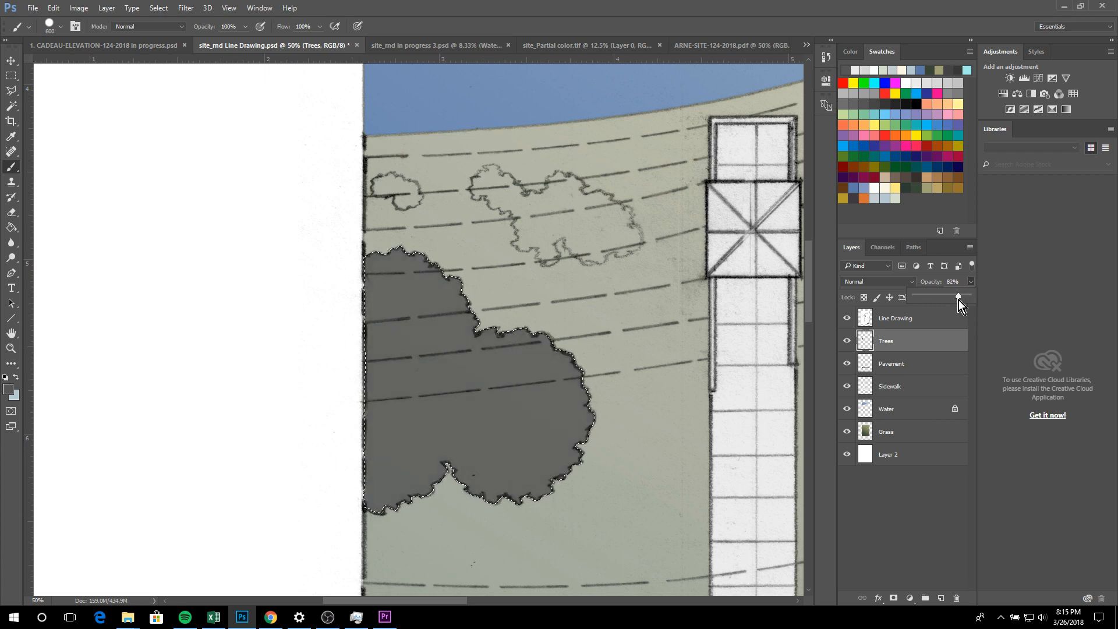
click(950, 362)
key(ctrl+minus)
key(ctrl+minus)
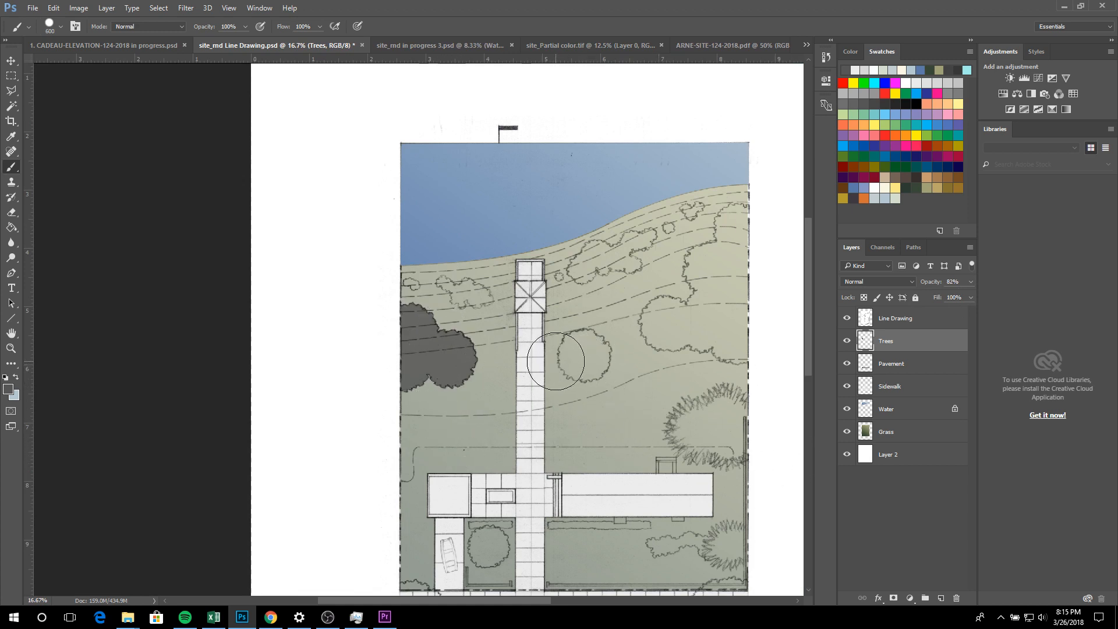
Switch to site_Partial color.tif and show its Road, Sidewalk, Roof, Trees, Trees Shadow and Layer 0 layers
click(581, 50)
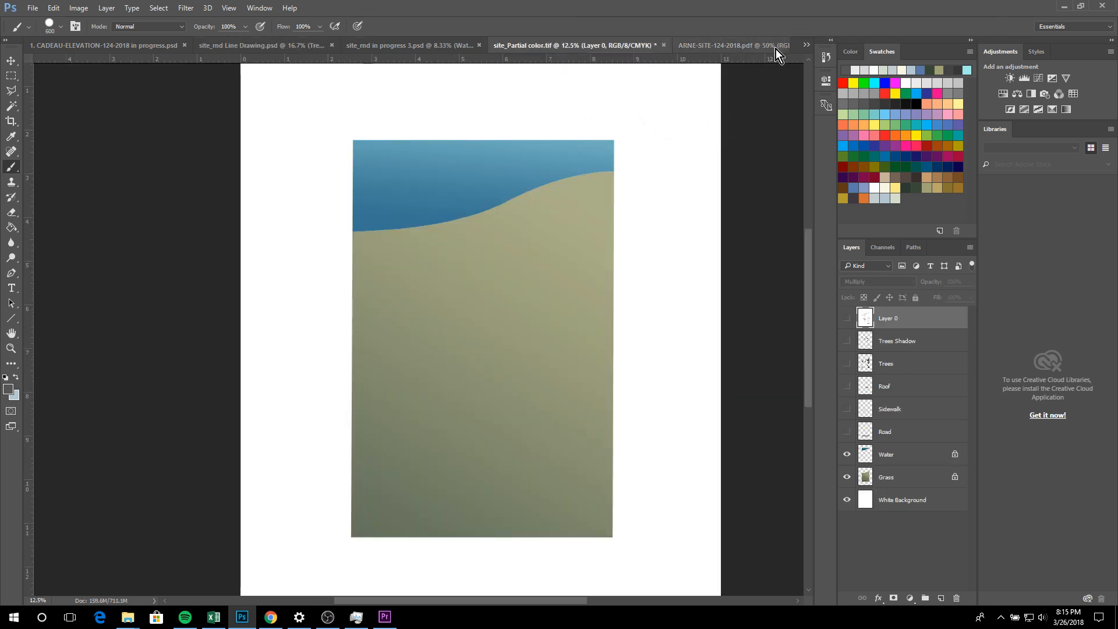
drag(846, 431, 843, 318)
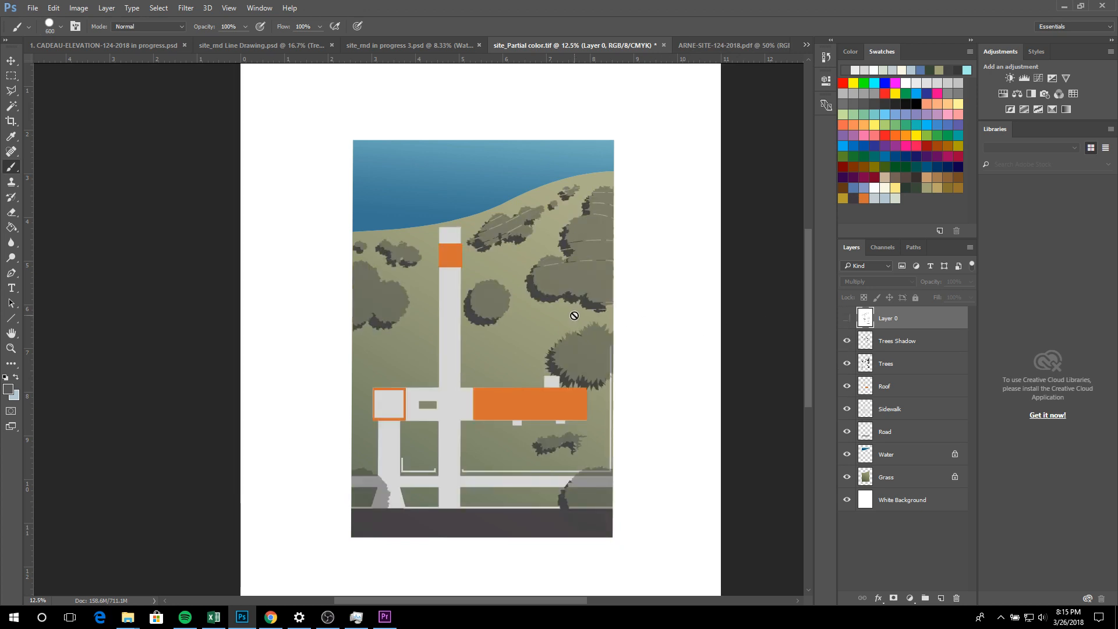
key(ctrl+plus)
key(ctrl+plus)
key(ctrl+plus)
key(ctrl+plus)
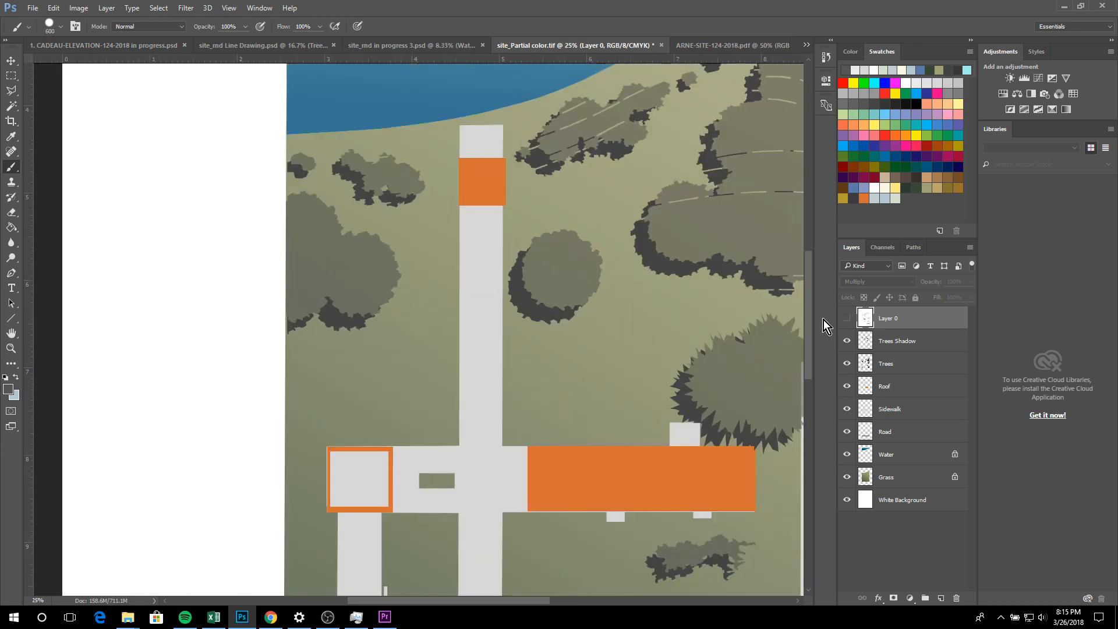
click(847, 318)
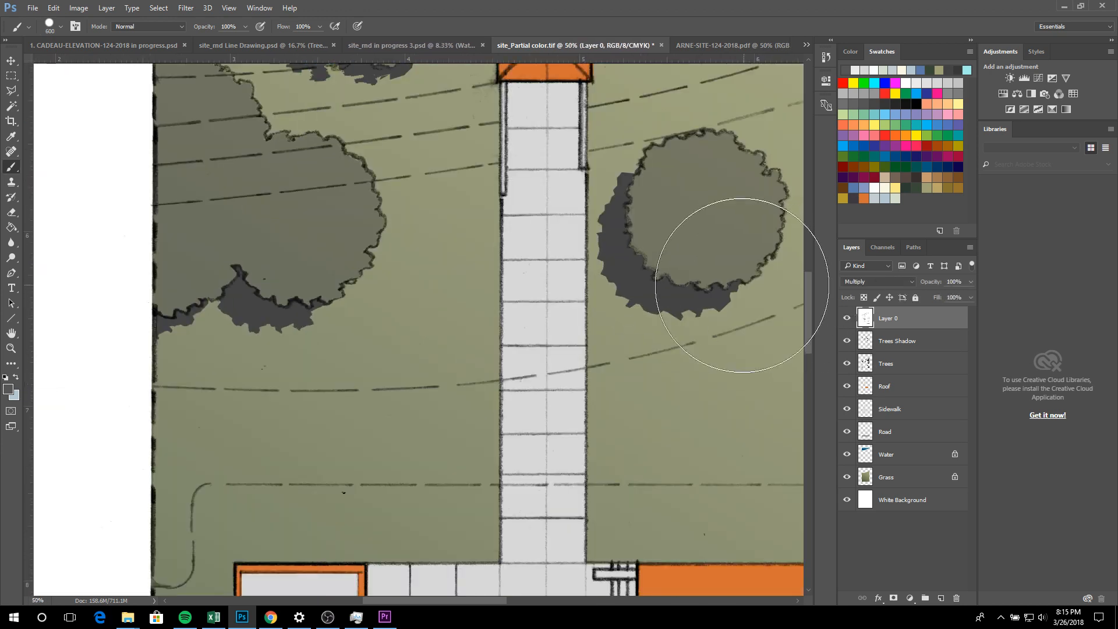
Examine how the tree fills and shadows sit beneath the line work in the reference plan, and return to site_rnd Line Drawing.psd
scroll(674, 293, up, 3)
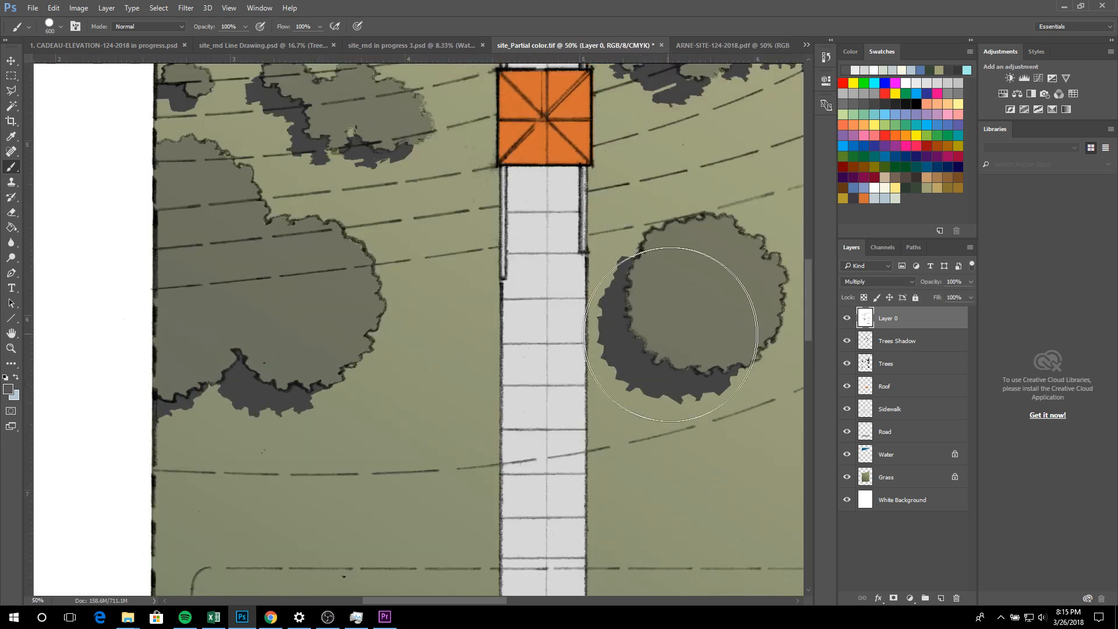
scroll(675, 293, up, 2)
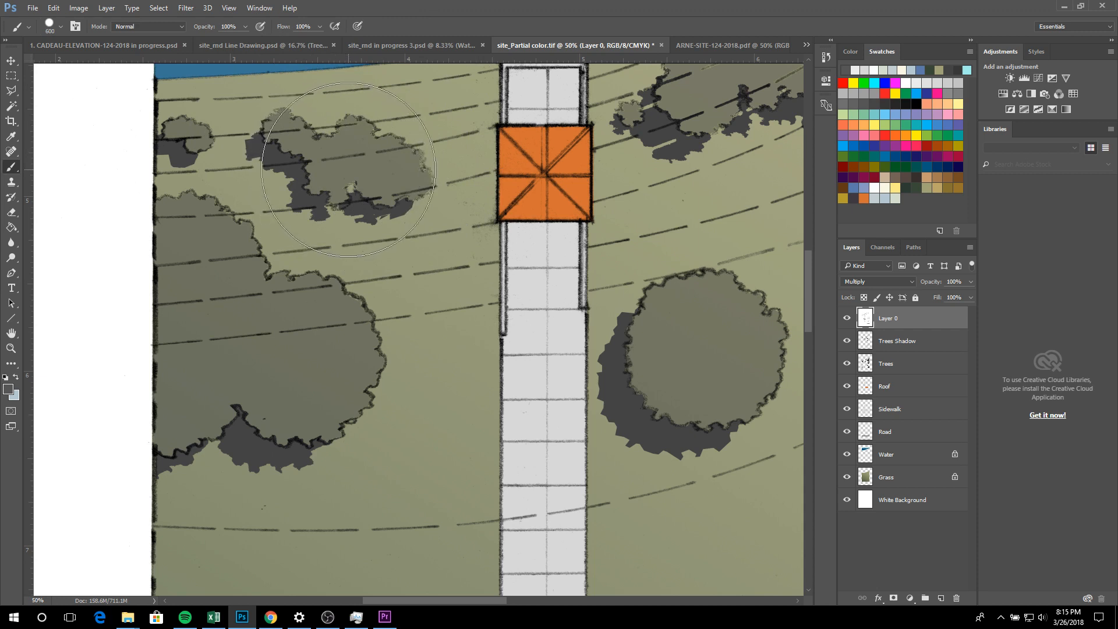
scroll(617, 378, down, 5)
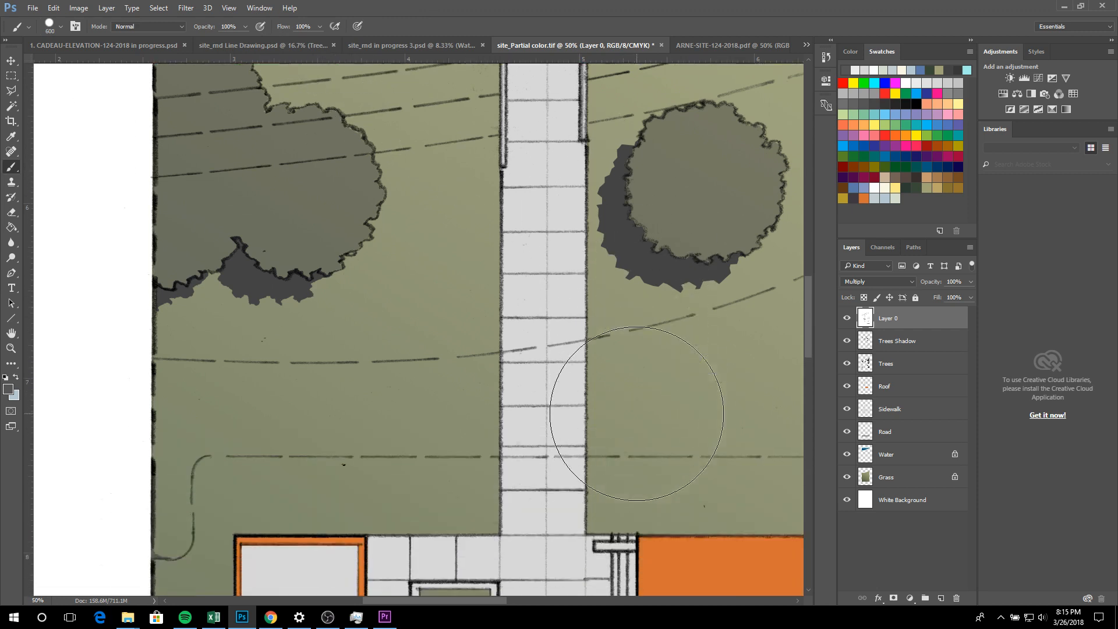
scroll(640, 412, down, 2)
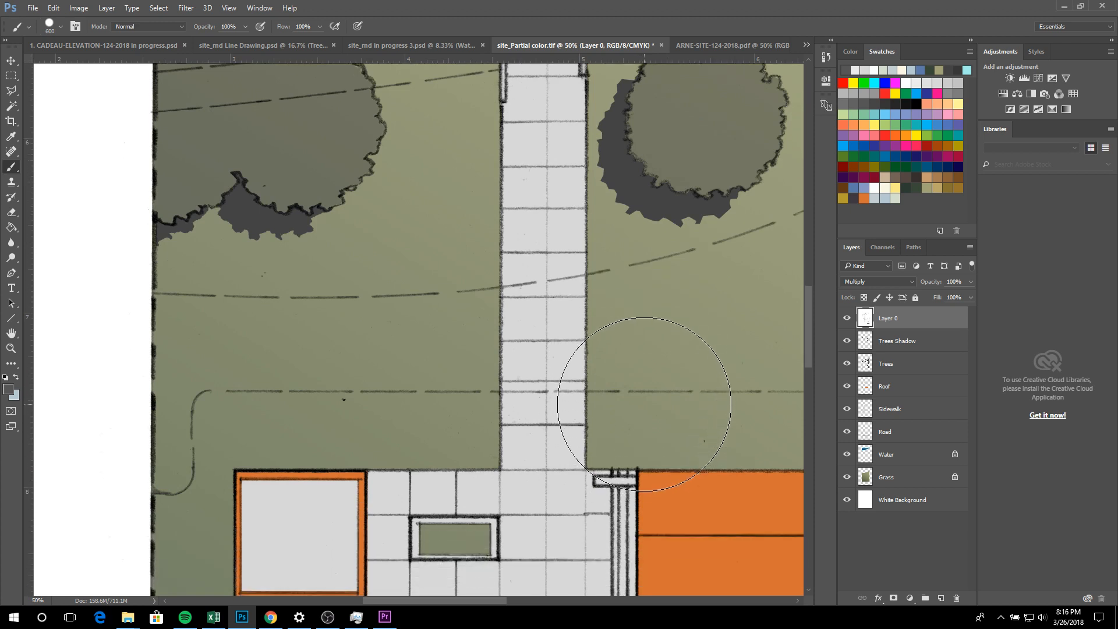
scroll(644, 404, up, 3)
scroll(644, 404, up, 4)
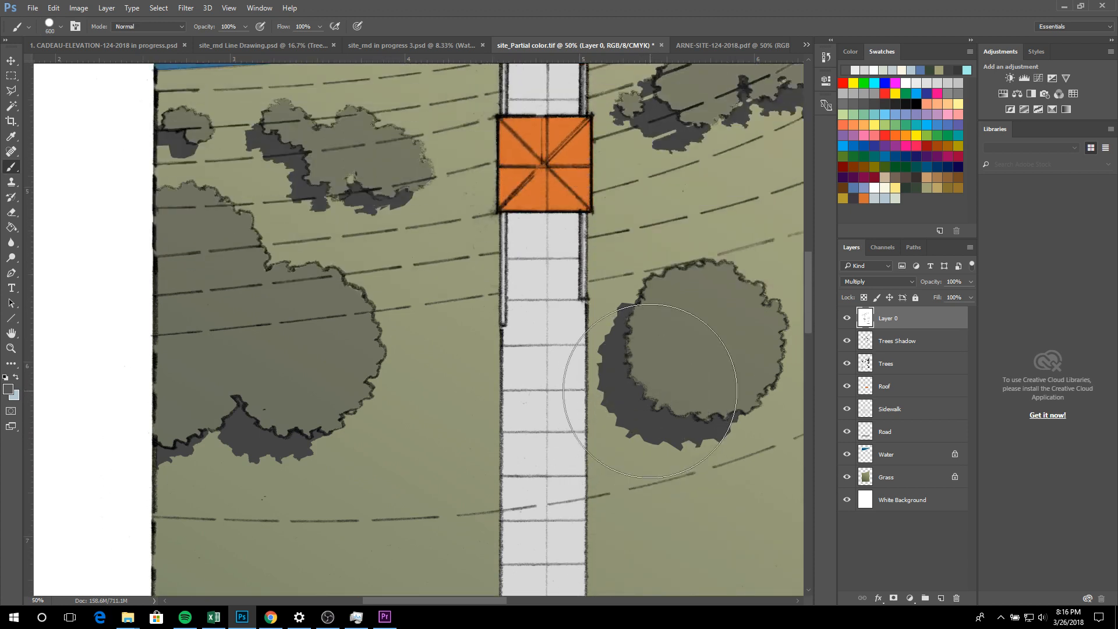
key(ctrl+minus)
key(ctrl+minus)
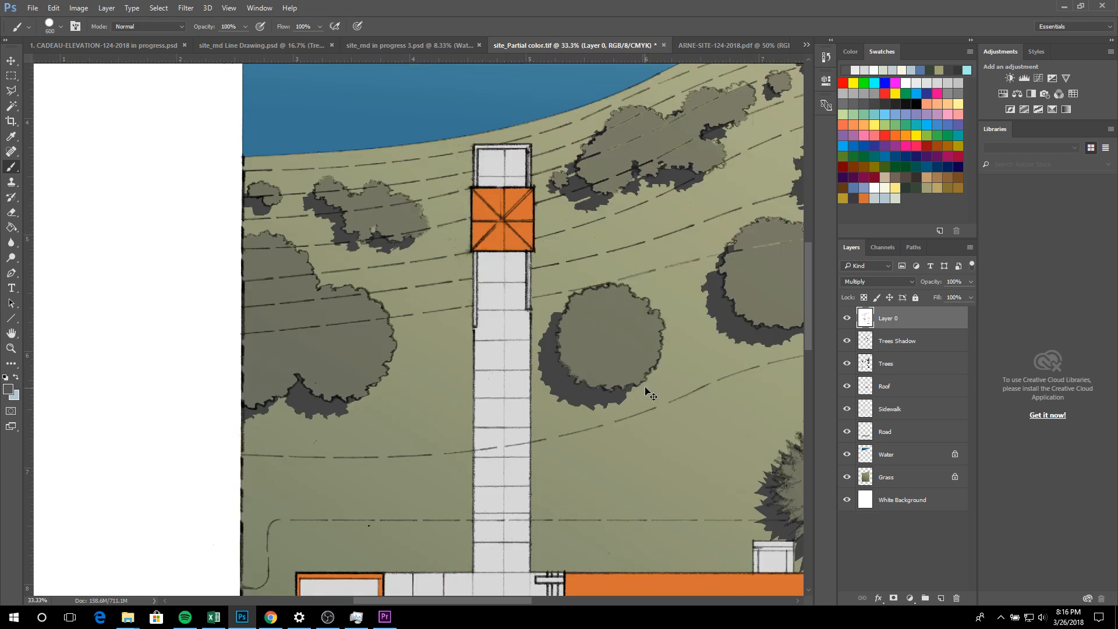
key(ctrl+plus)
key(ctrl+plus)
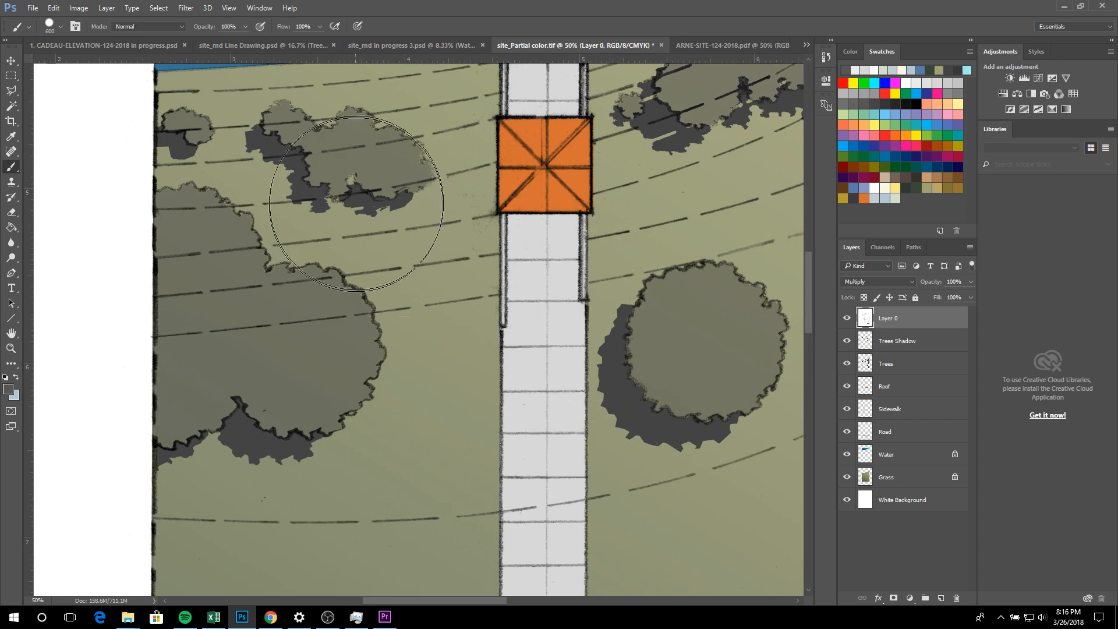
click(414, 47)
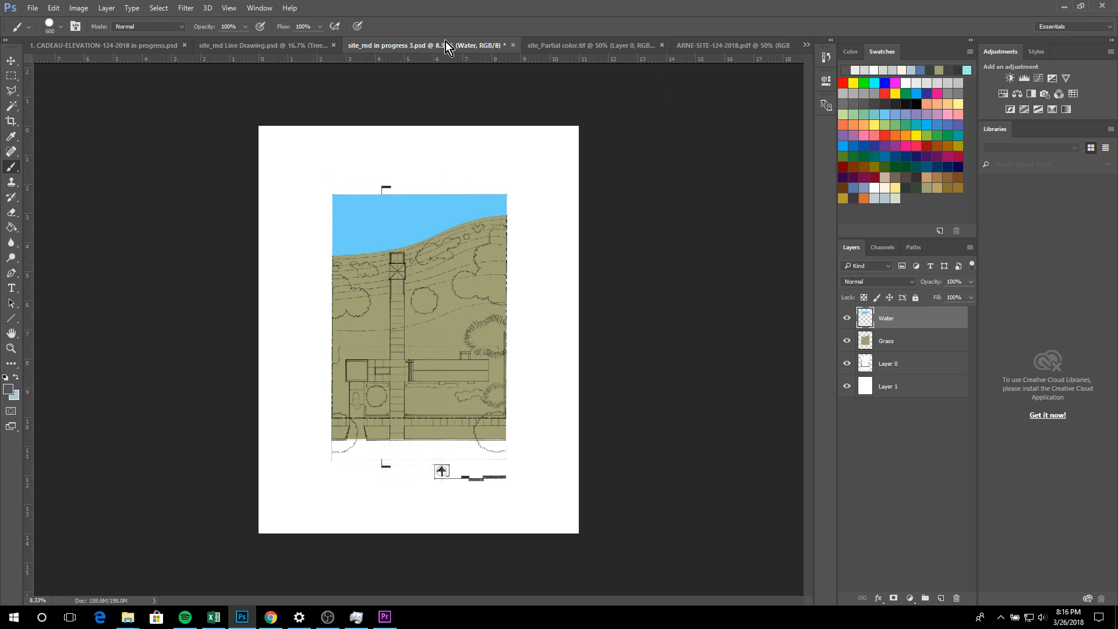
click(262, 47)
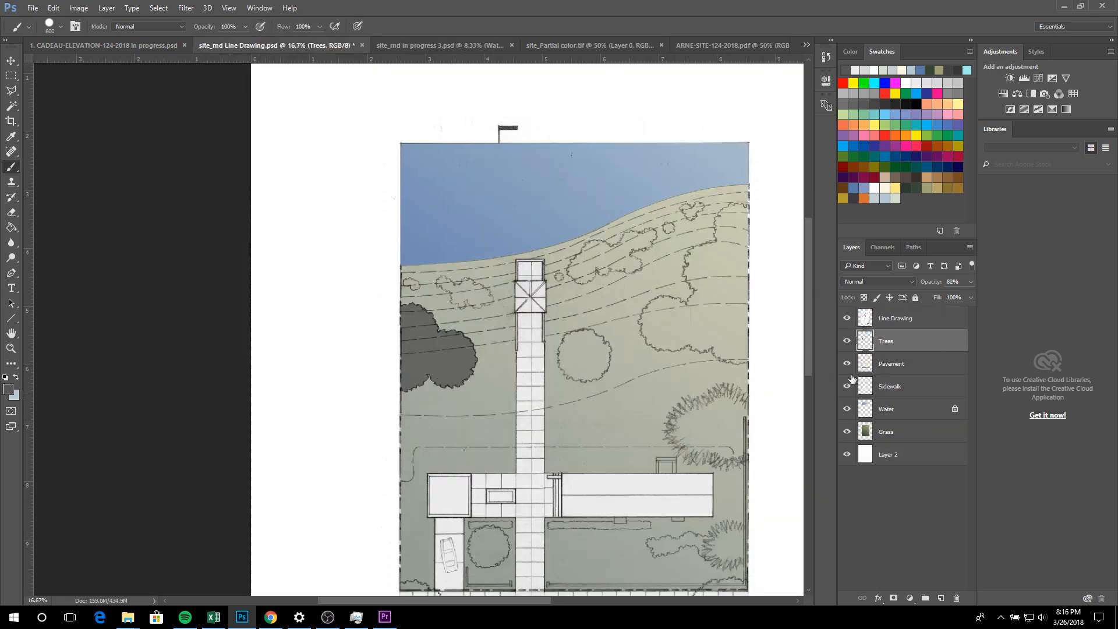
Select the round tree canopy just east of the central walkway by tracing its wavy outline with the Polygonal Lasso
key(ctrl+plus)
key(ctrl+plus)
key(ctrl+plus)
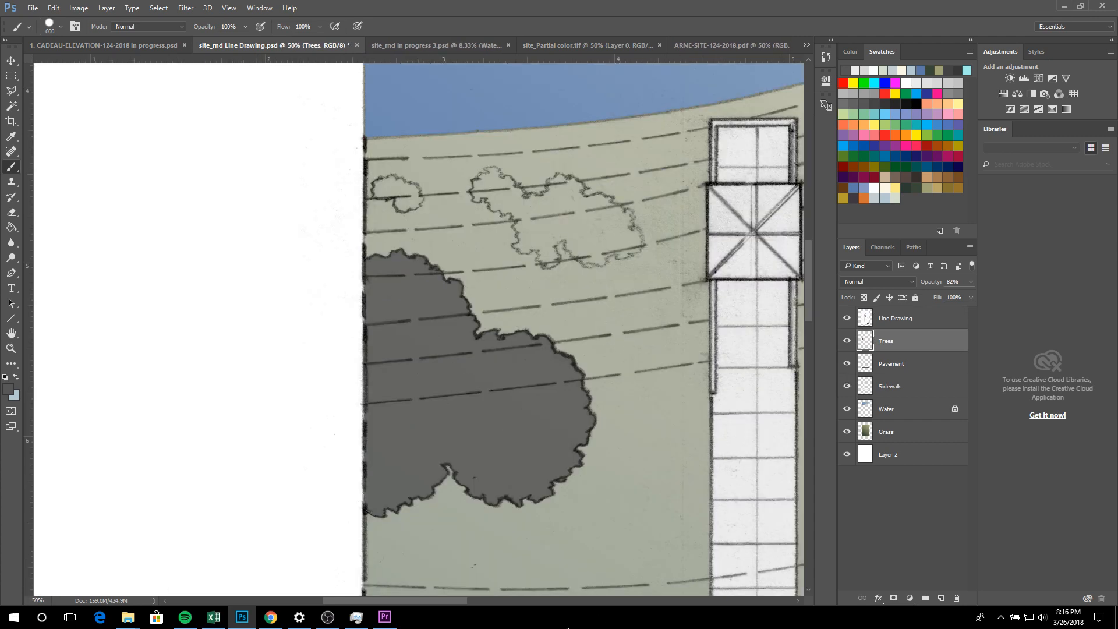
key(ctrl+plus)
drag(414, 600, 515, 604)
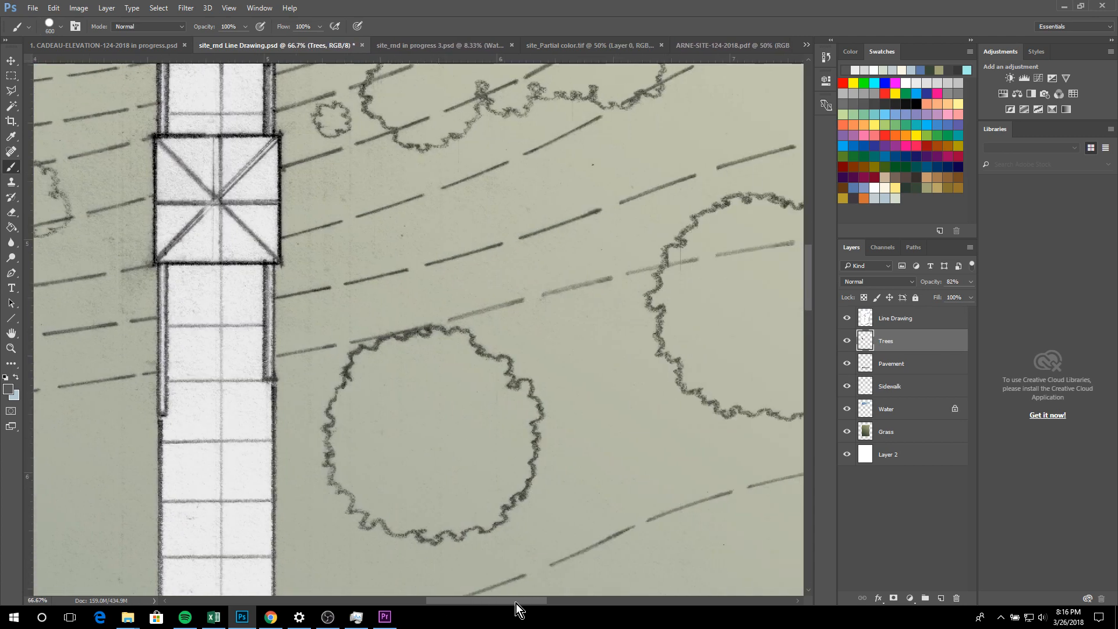
scroll(463, 469, down, 5)
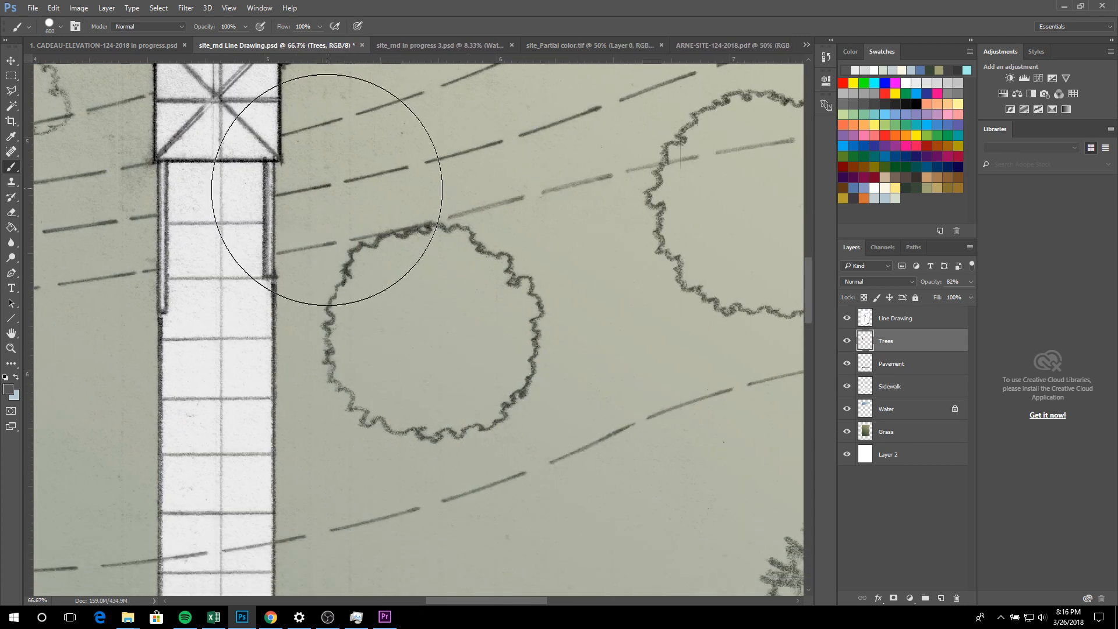
key(ctrl+plus)
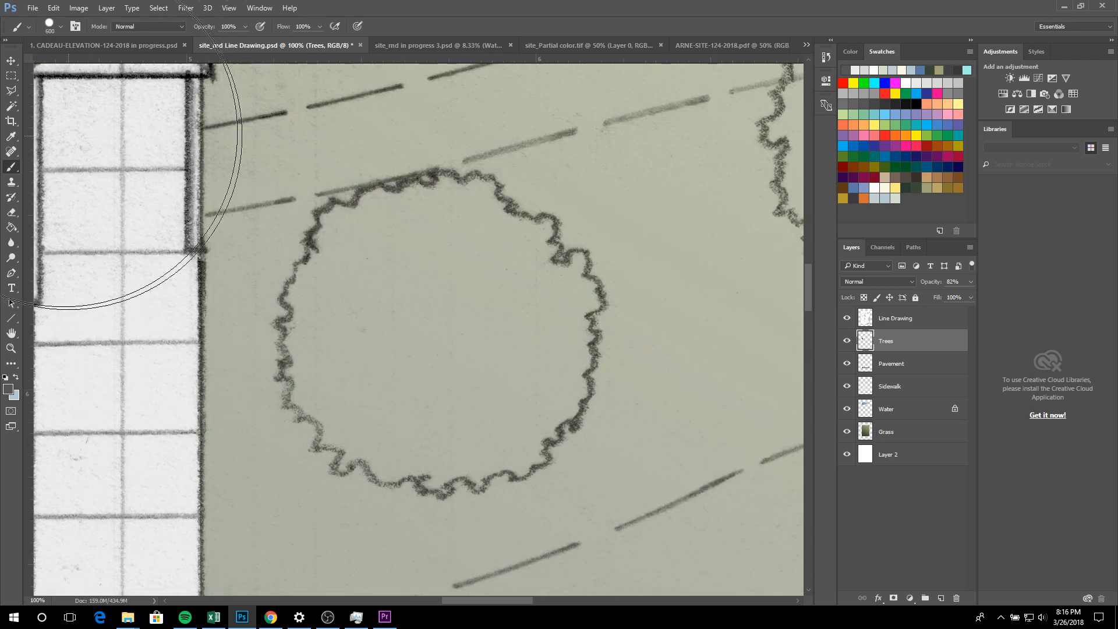
click(10, 94)
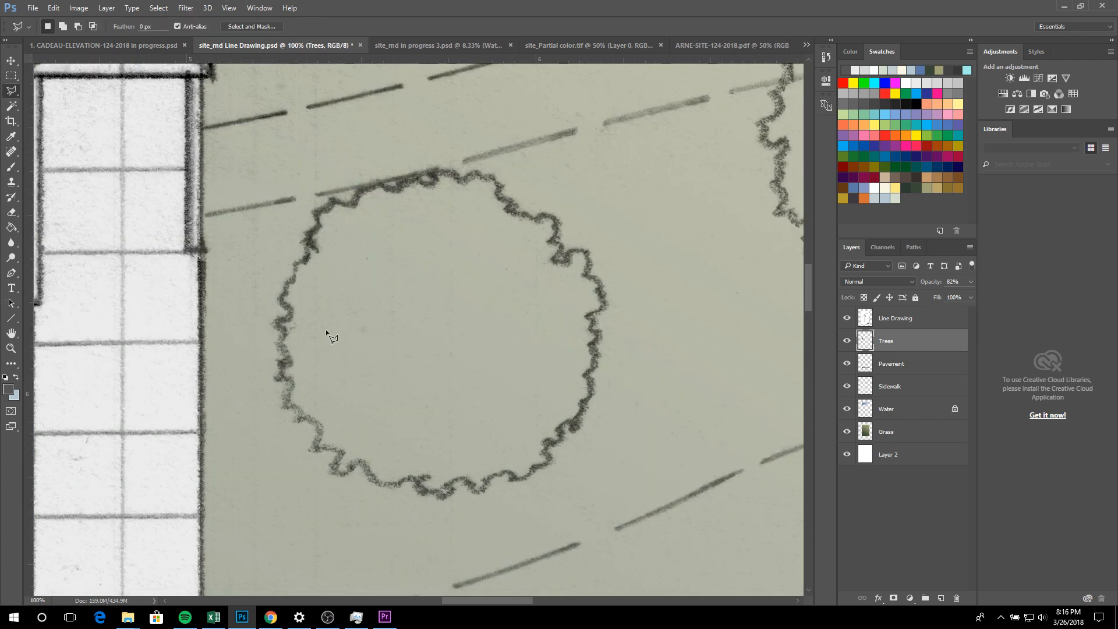
key(ctrl+plus)
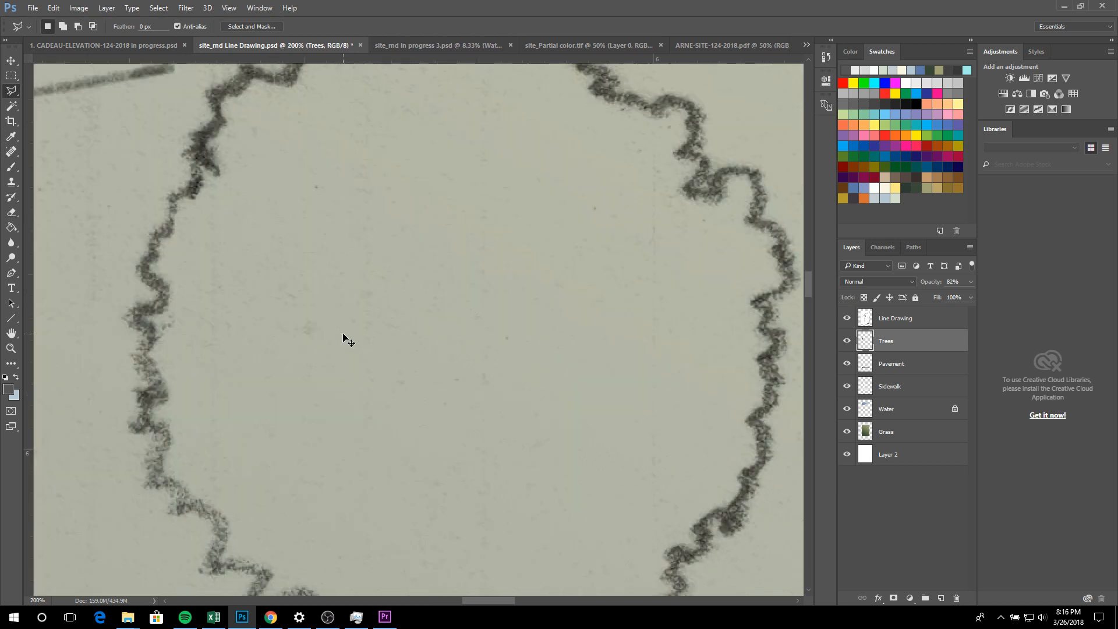
click(138, 354)
click(146, 329)
click(128, 317)
click(158, 299)
click(184, 187)
click(214, 111)
click(216, 88)
click(250, 68)
scroll(263, 68, up, 5)
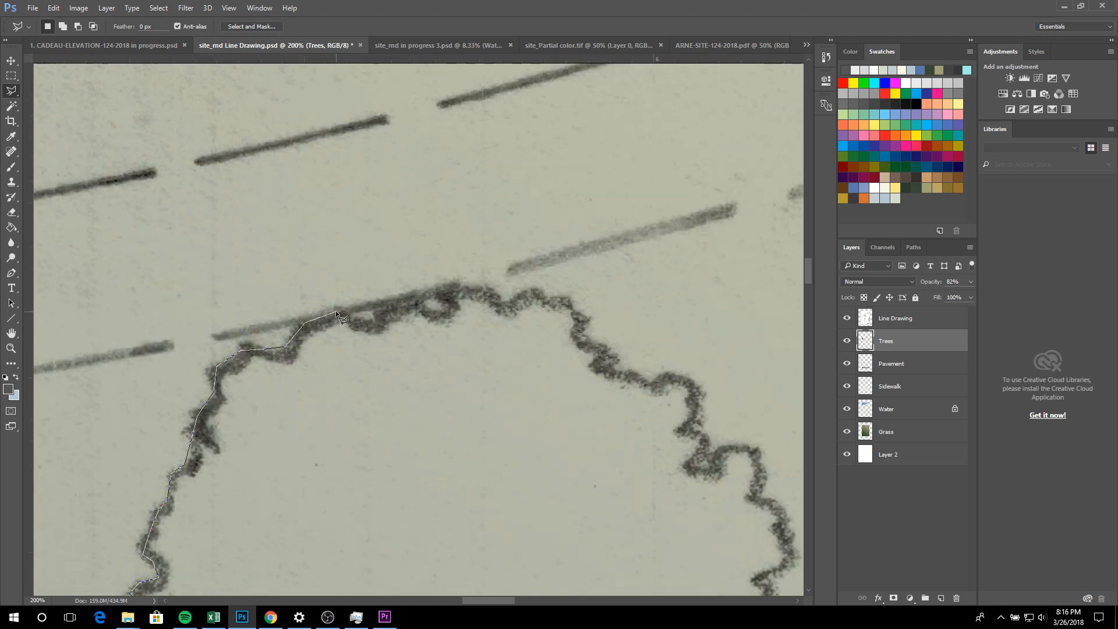
click(384, 309)
click(447, 312)
click(531, 289)
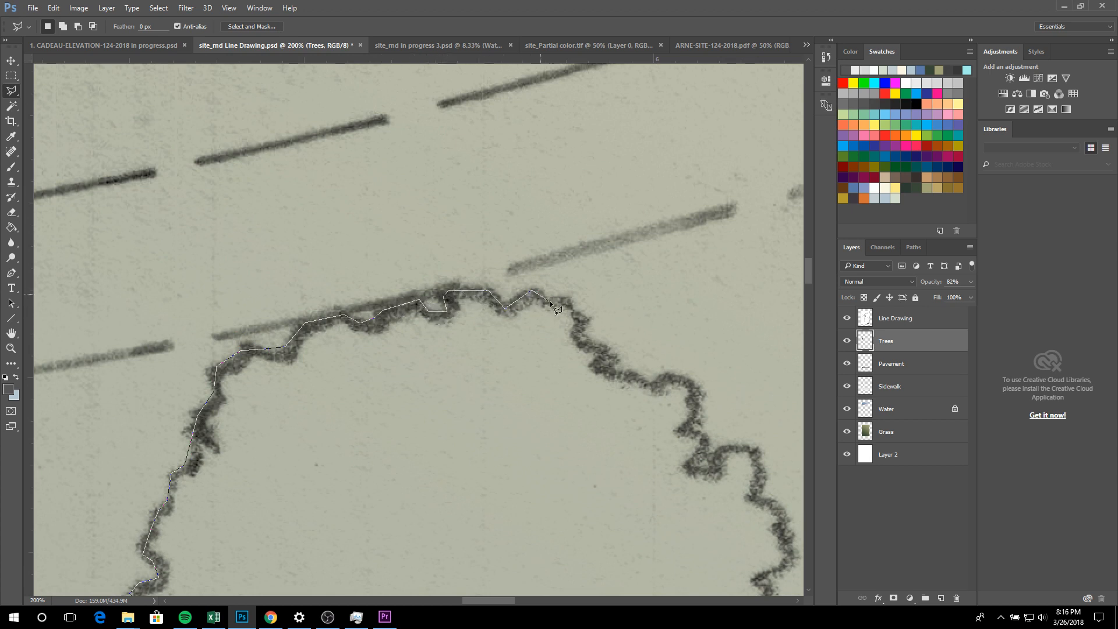
click(583, 340)
click(601, 348)
click(693, 385)
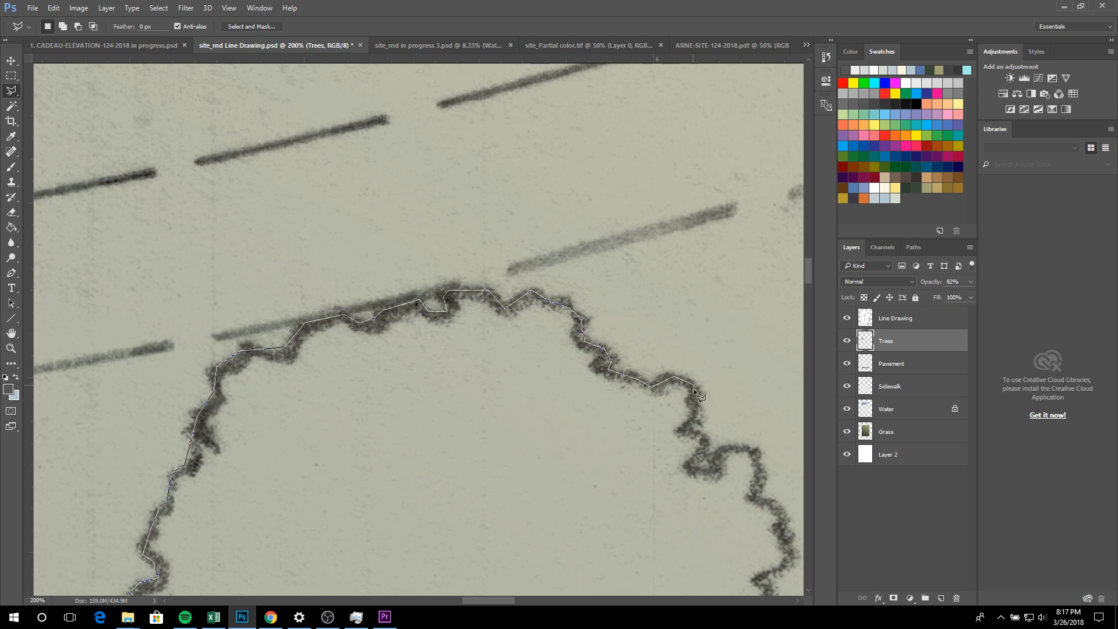
click(694, 428)
click(704, 439)
click(702, 458)
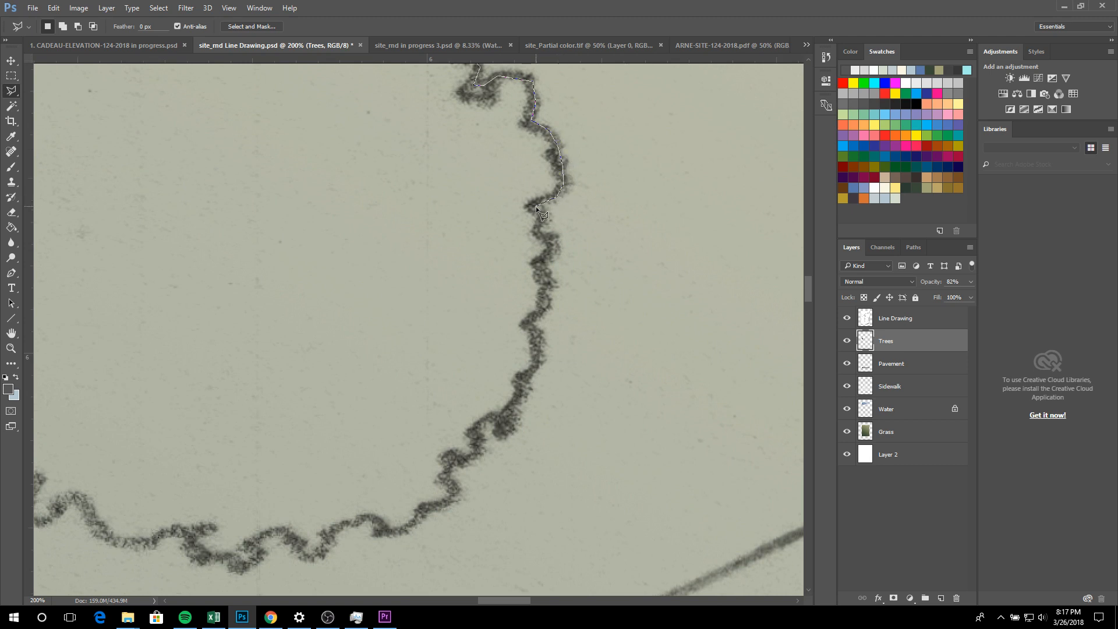
click(535, 232)
click(551, 240)
click(551, 257)
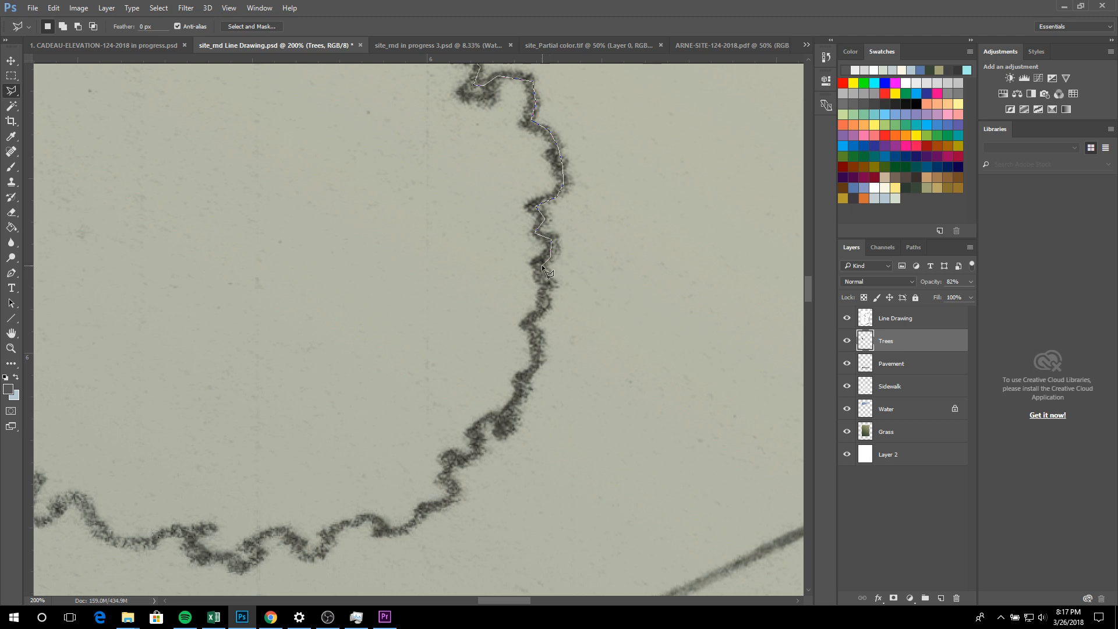
click(542, 317)
click(524, 386)
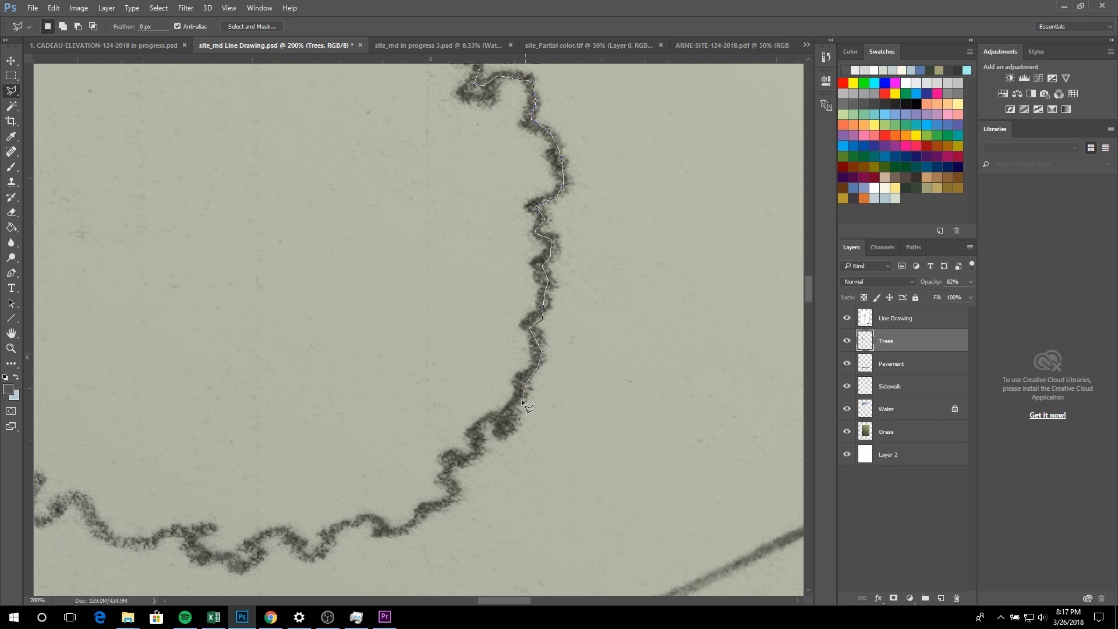
click(489, 421)
click(478, 428)
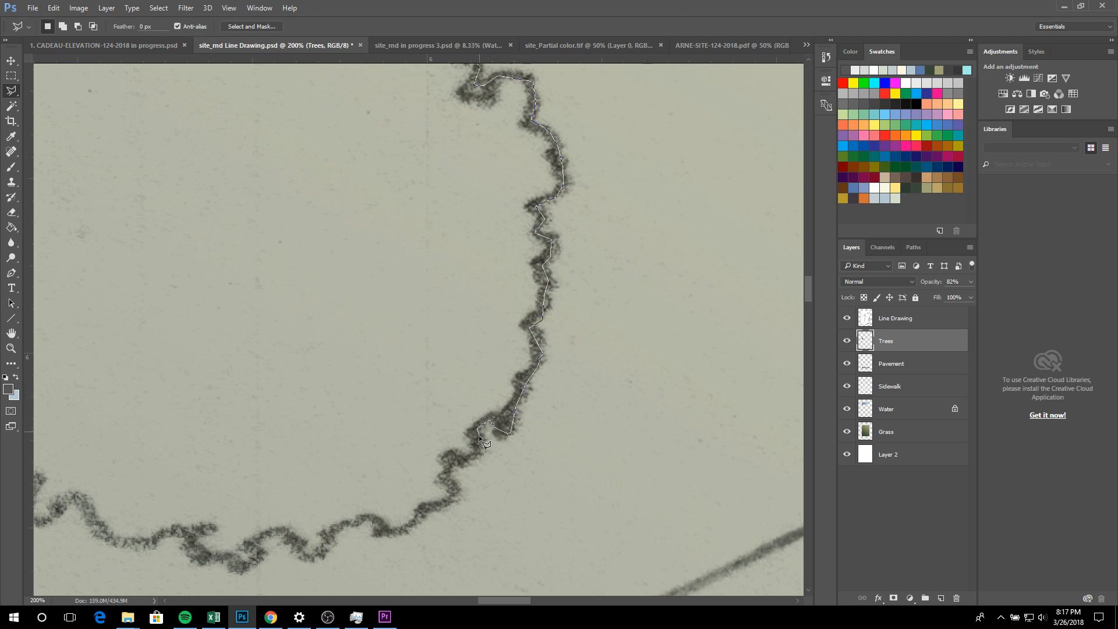
click(448, 466)
click(421, 511)
click(368, 517)
click(149, 544)
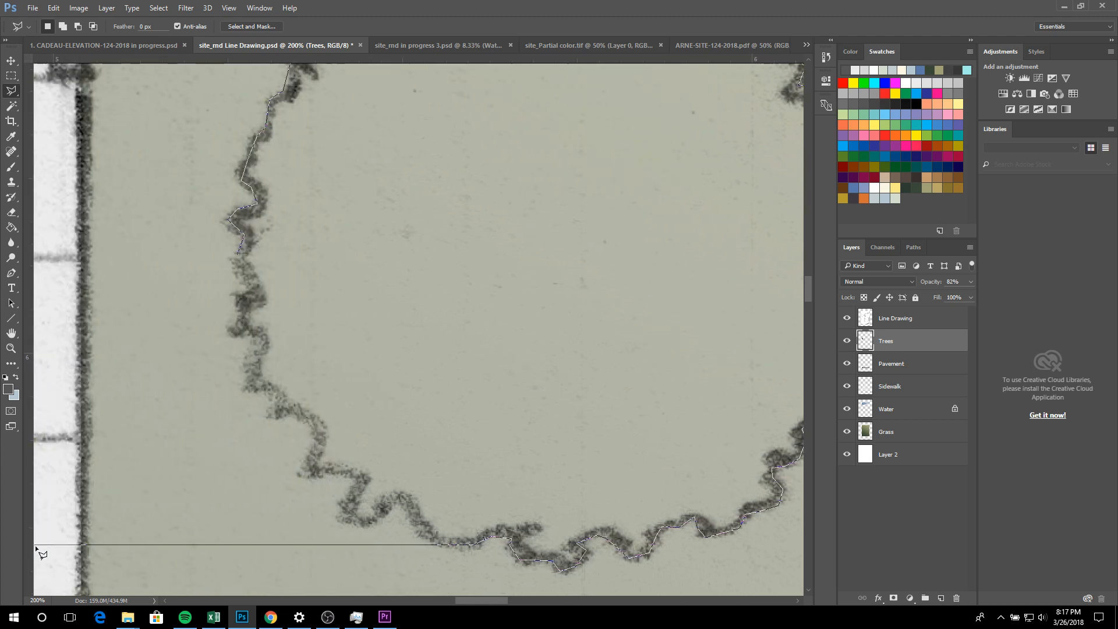
scroll(431, 582, down, 2)
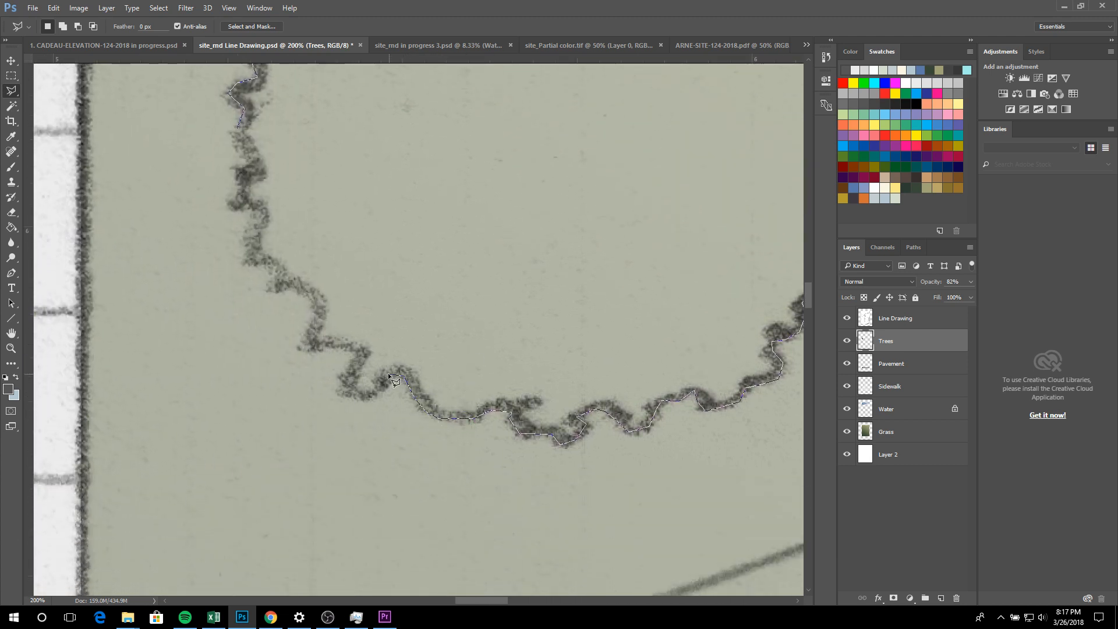
click(345, 393)
click(346, 379)
click(360, 356)
click(342, 344)
click(313, 320)
click(246, 232)
click(260, 215)
click(239, 205)
click(239, 169)
click(249, 164)
click(238, 131)
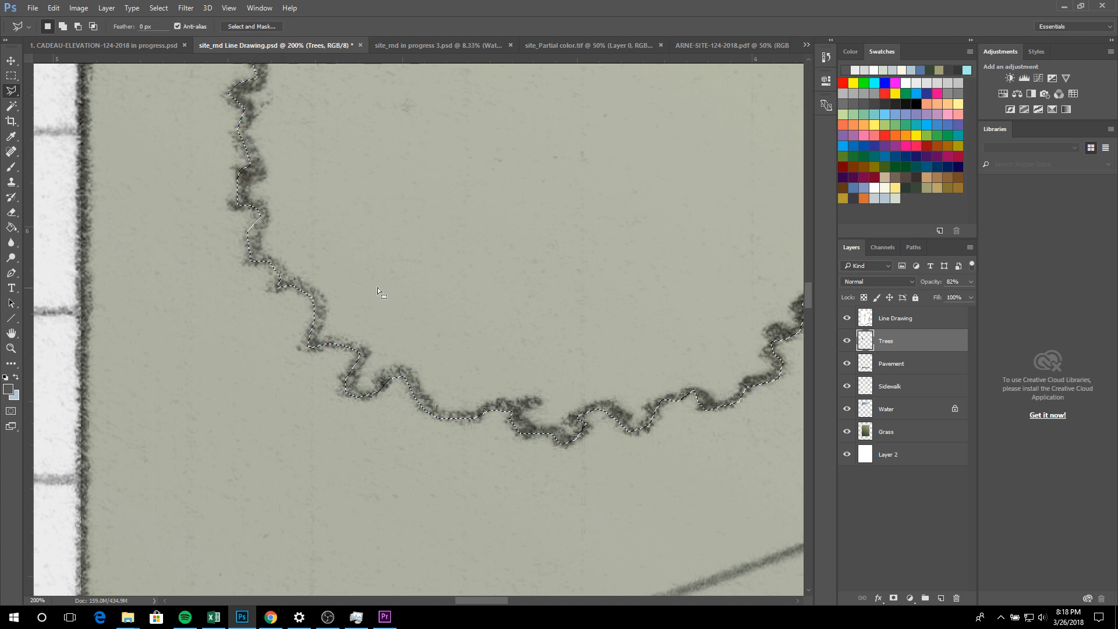
Fill the selected round canopy with the dark gray foreground color on the Trees layer and clear the selection
scroll(390, 283, down, 4)
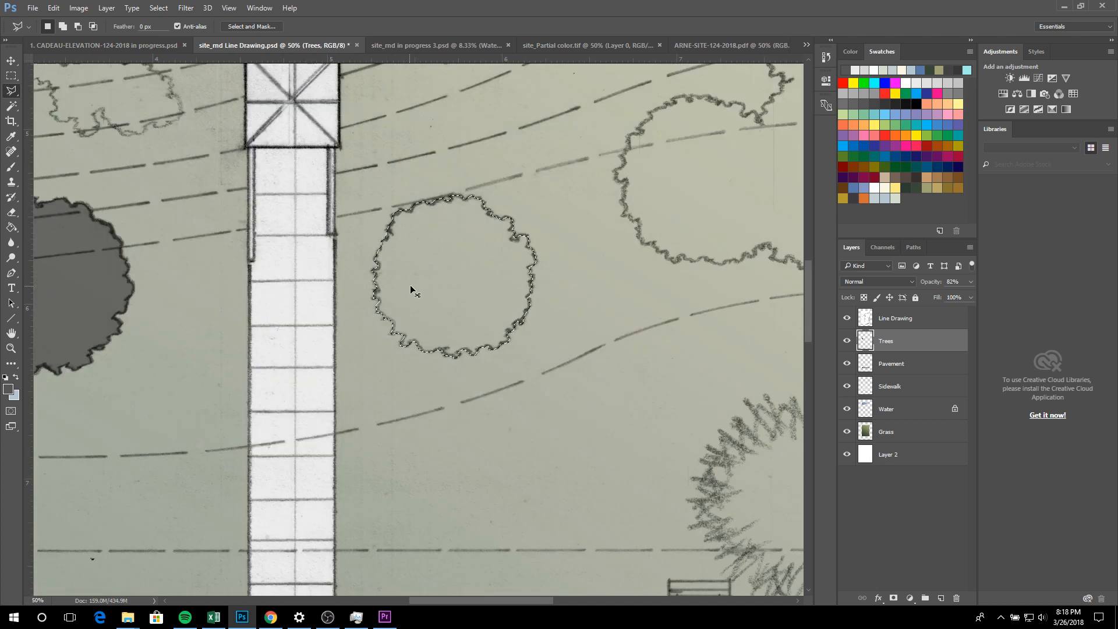
key(b)
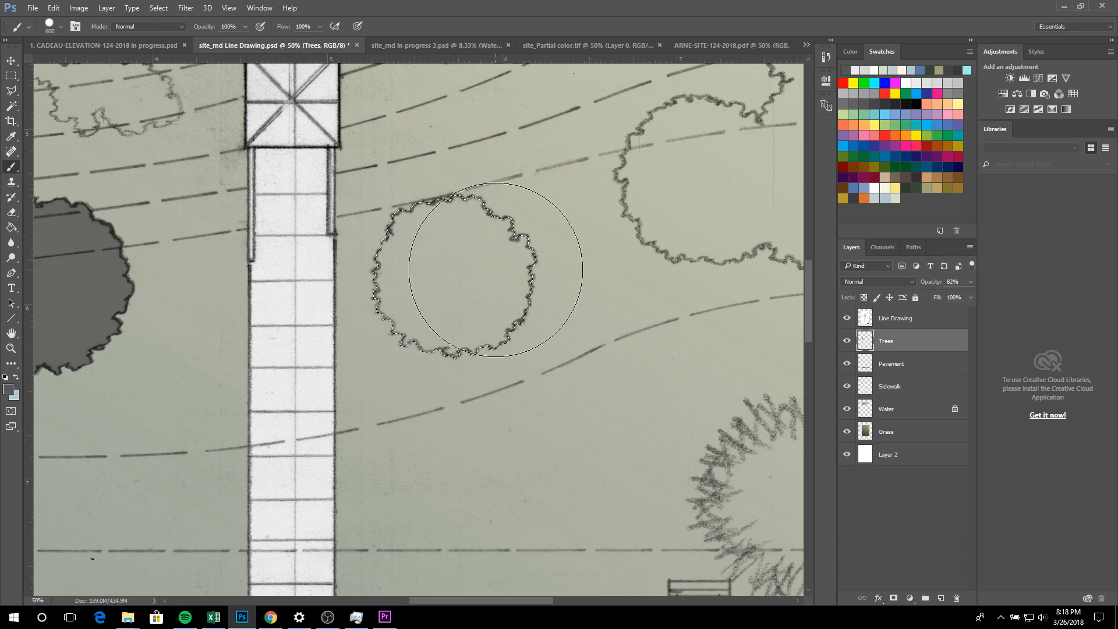
key(g)
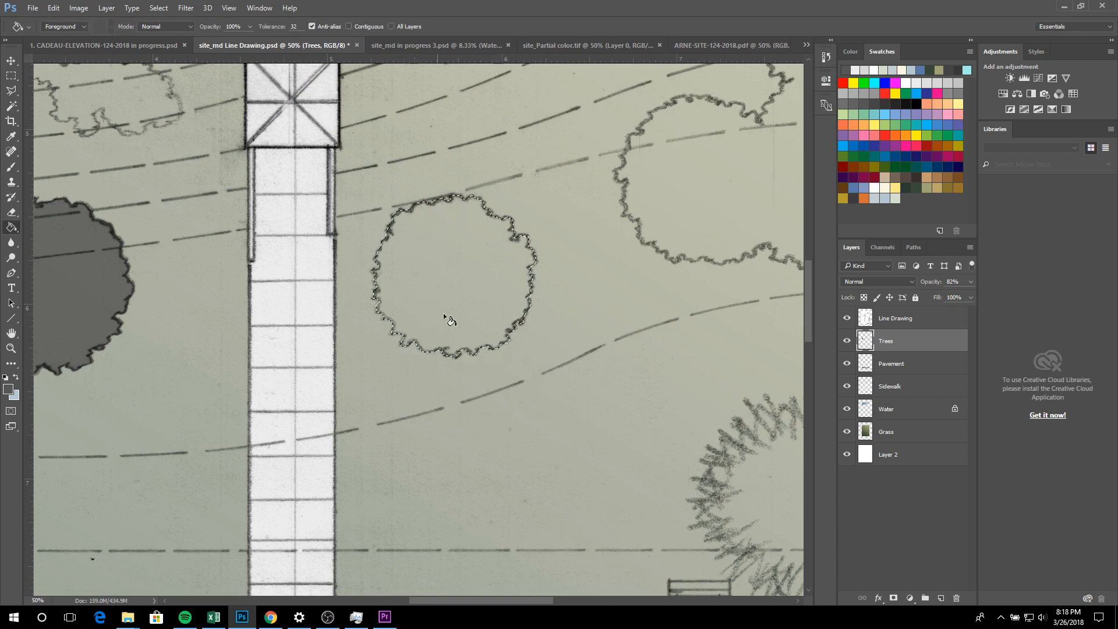
click(445, 257)
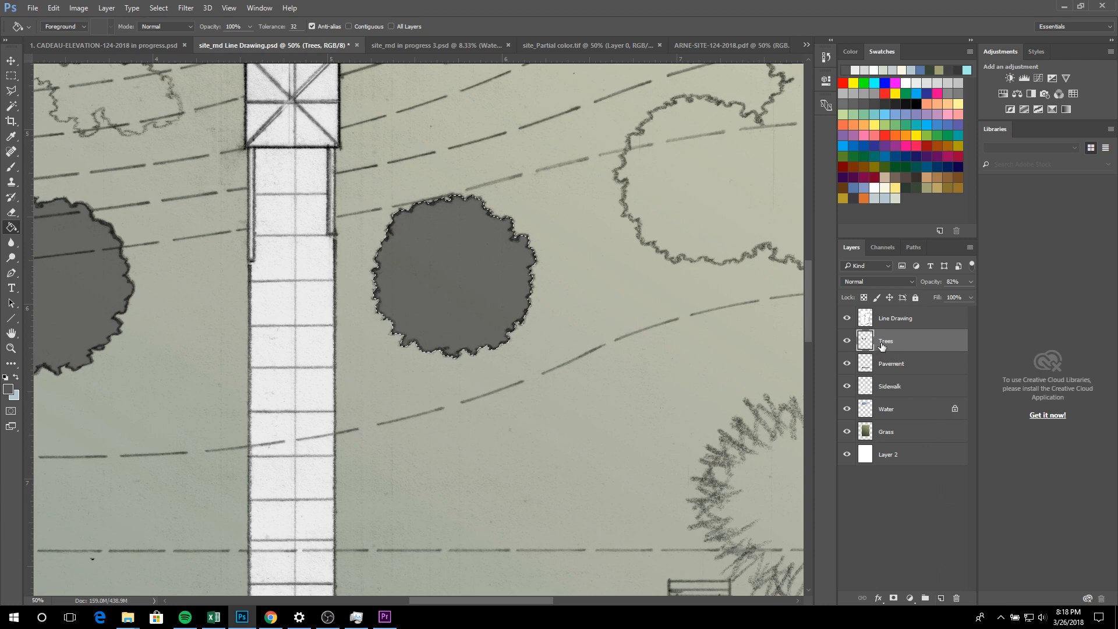
key(ctrl+d)
Duplicate the Trees layer under the name Trees Shadow
right_click(885, 342)
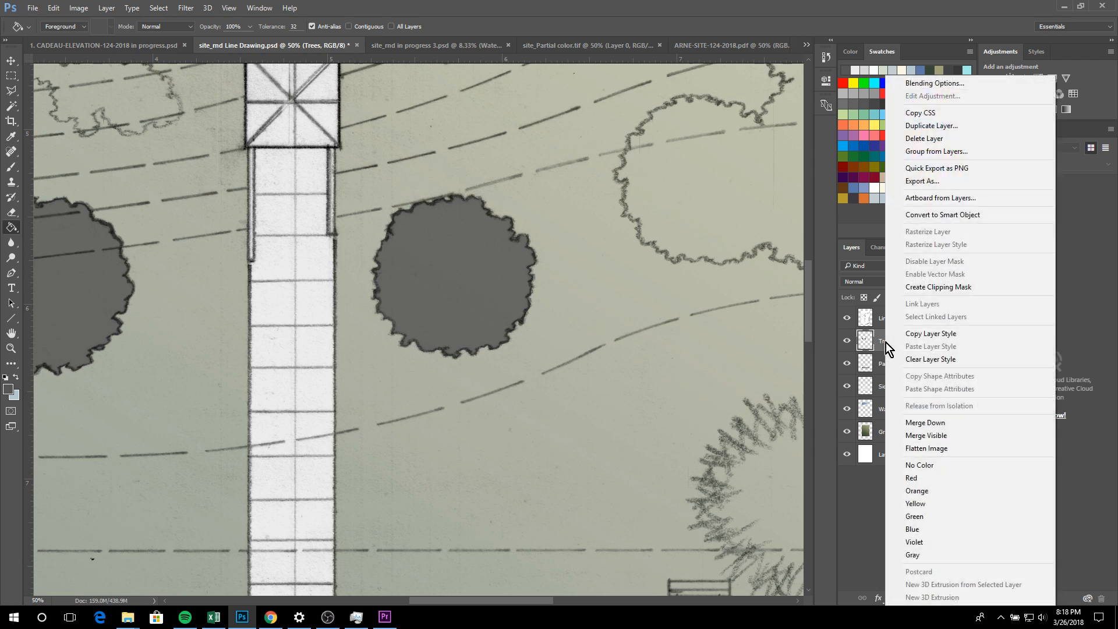
click(934, 128)
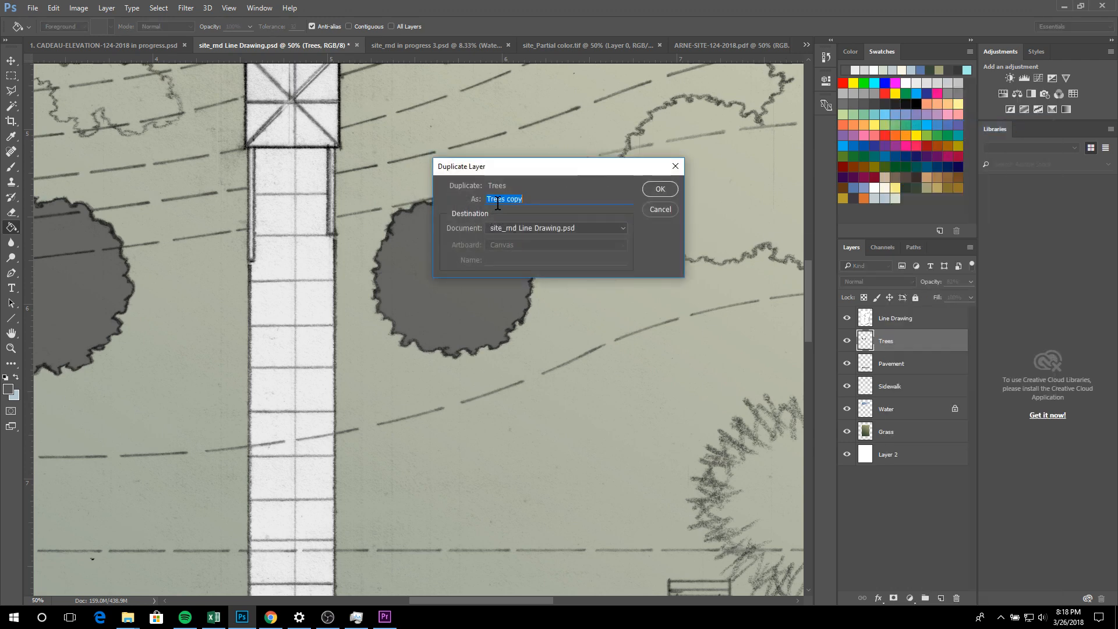
click(529, 199)
double_click(511, 198)
text(Shadow)
key(Return)
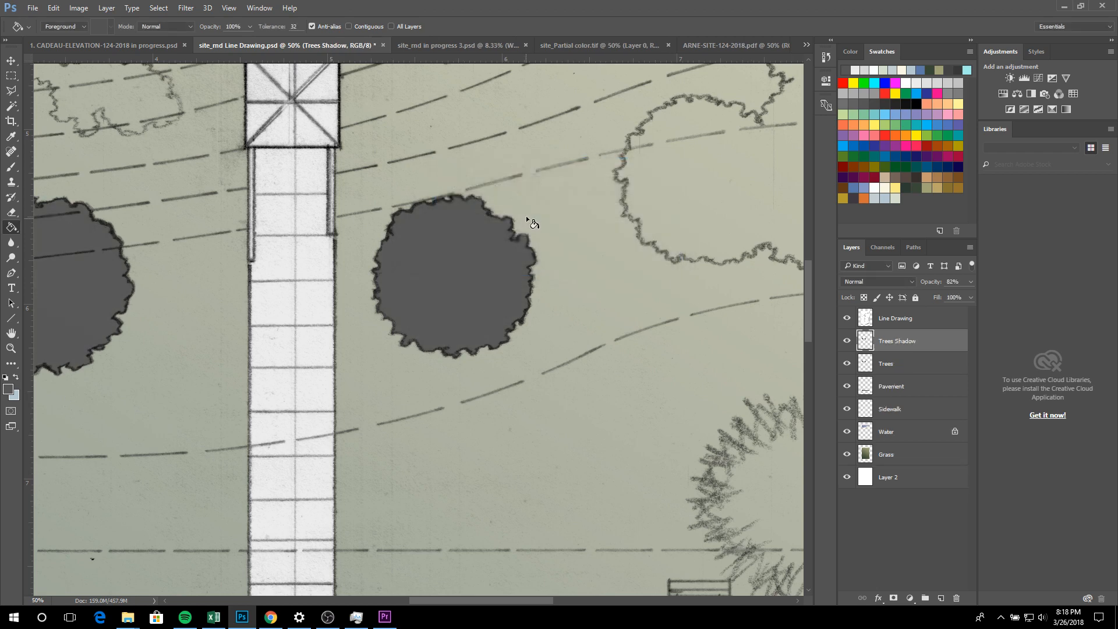
Offset the Trees Shadow layer slightly down and to the left of the tree canopies
click(936, 361)
click(936, 348)
click(847, 342)
click(847, 342)
key(ctrl+minus)
key(ctrl+minus)
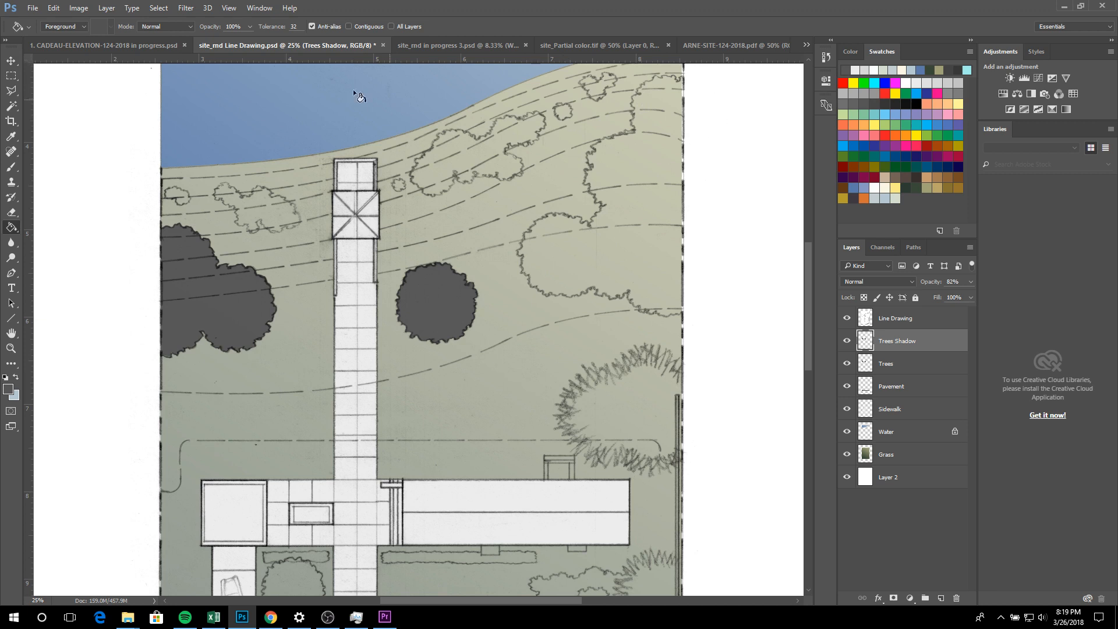
click(12, 61)
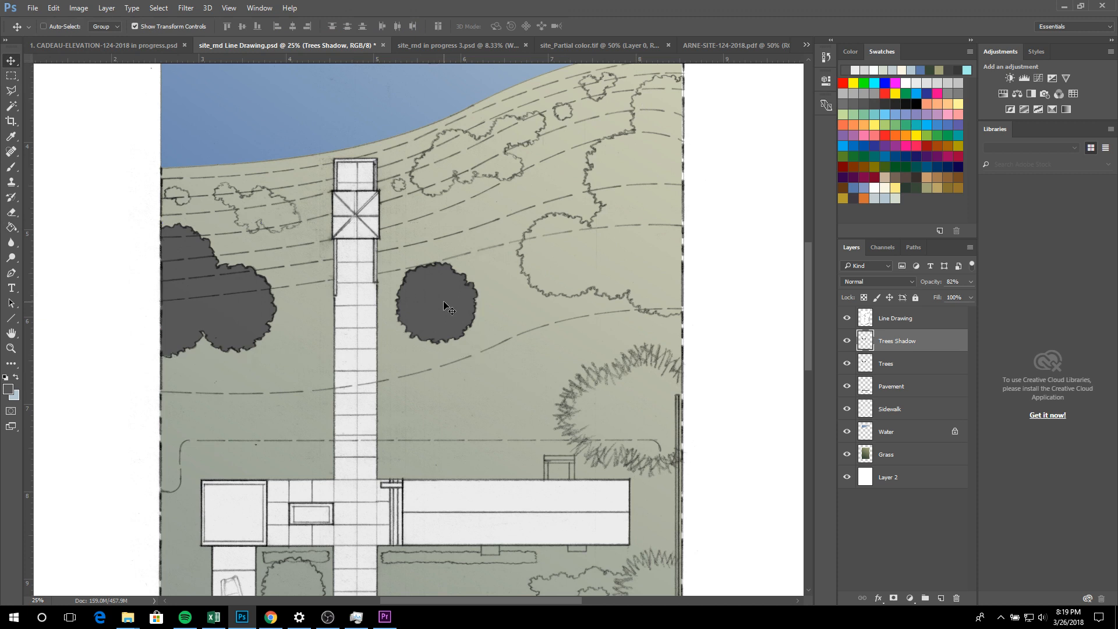
drag(448, 308, 427, 318)
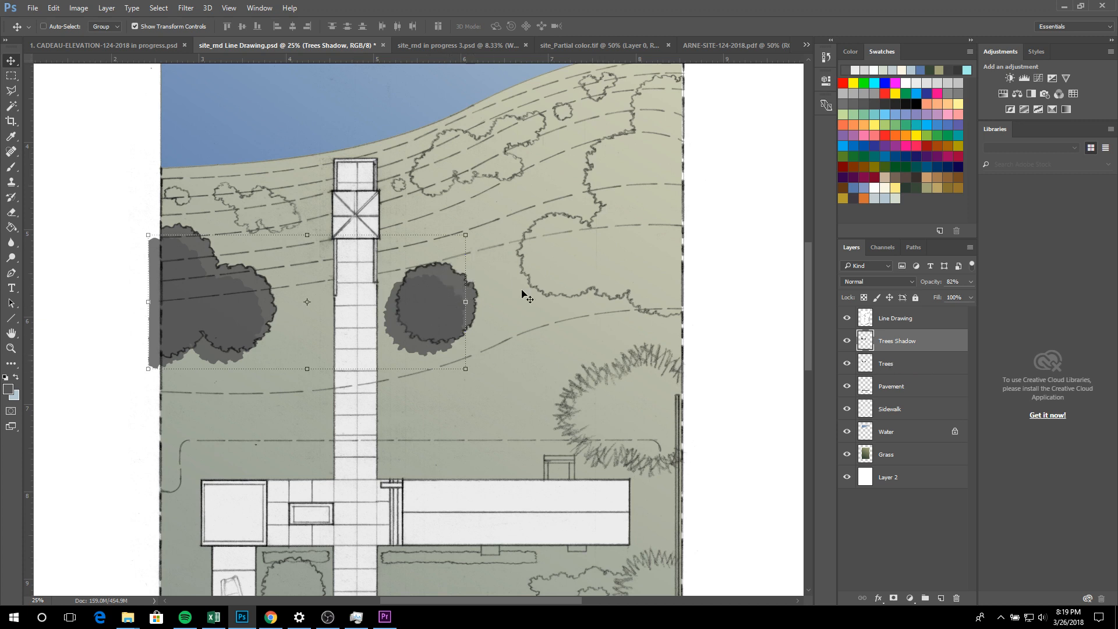
Select the canopy fills on the Trees layer with the Magic Wand, delete that overlap from the Trees Shadow layer, and clear the selection
click(907, 367)
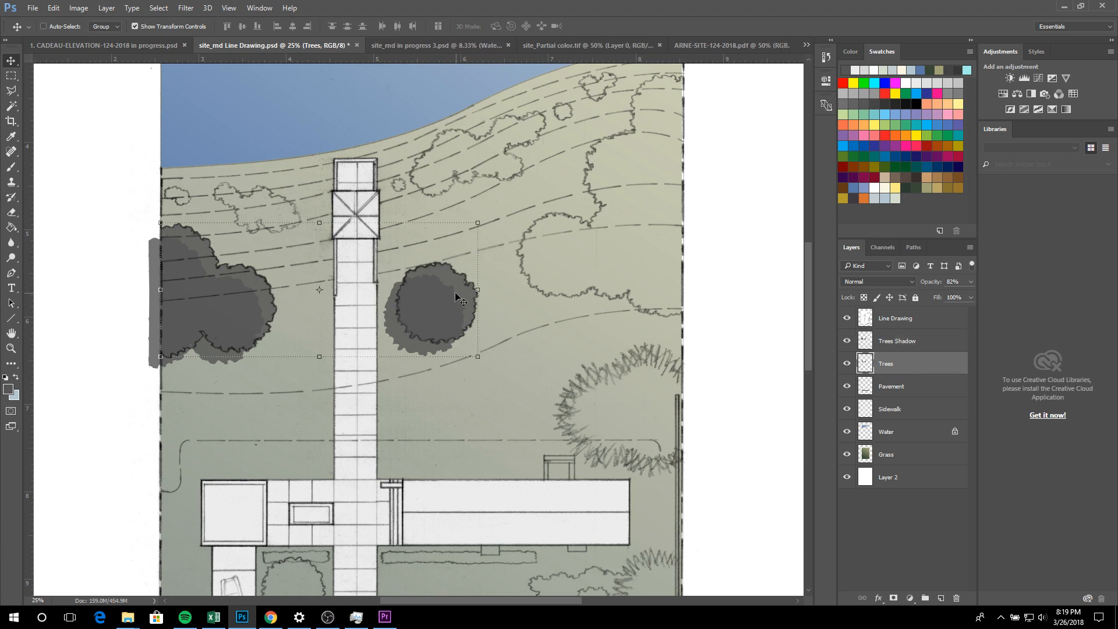
click(11, 105)
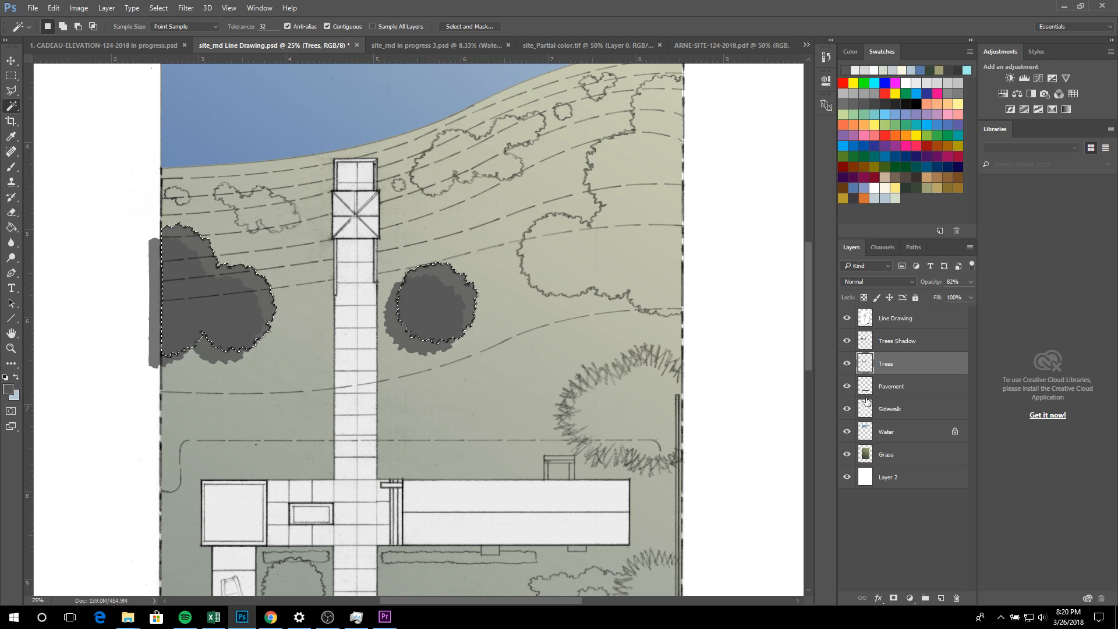
click(898, 342)
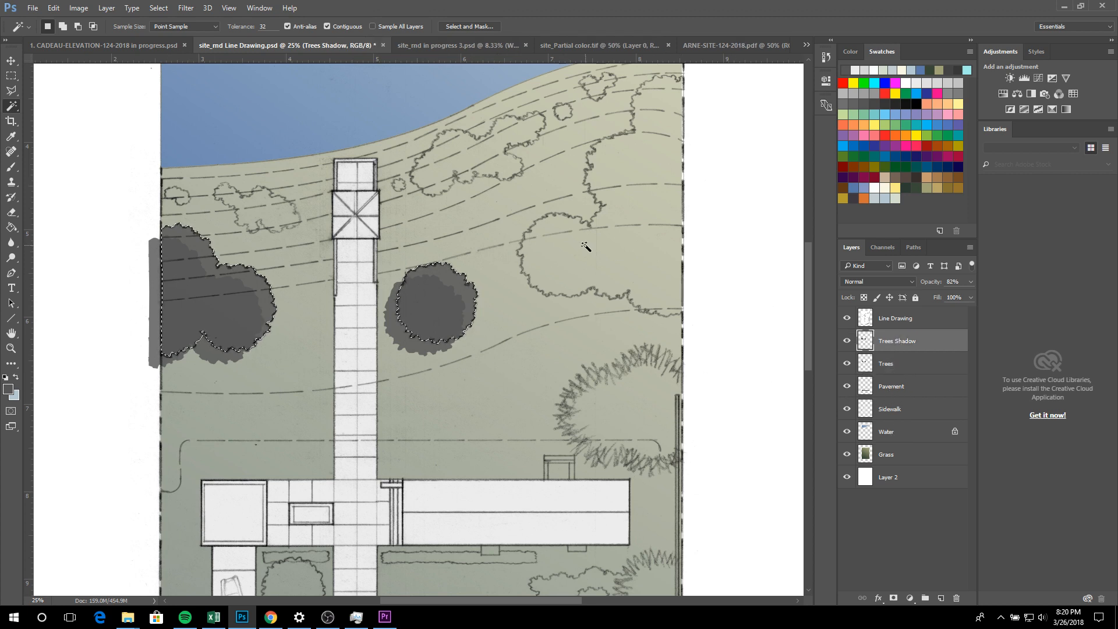
key(alt+BackSpace)
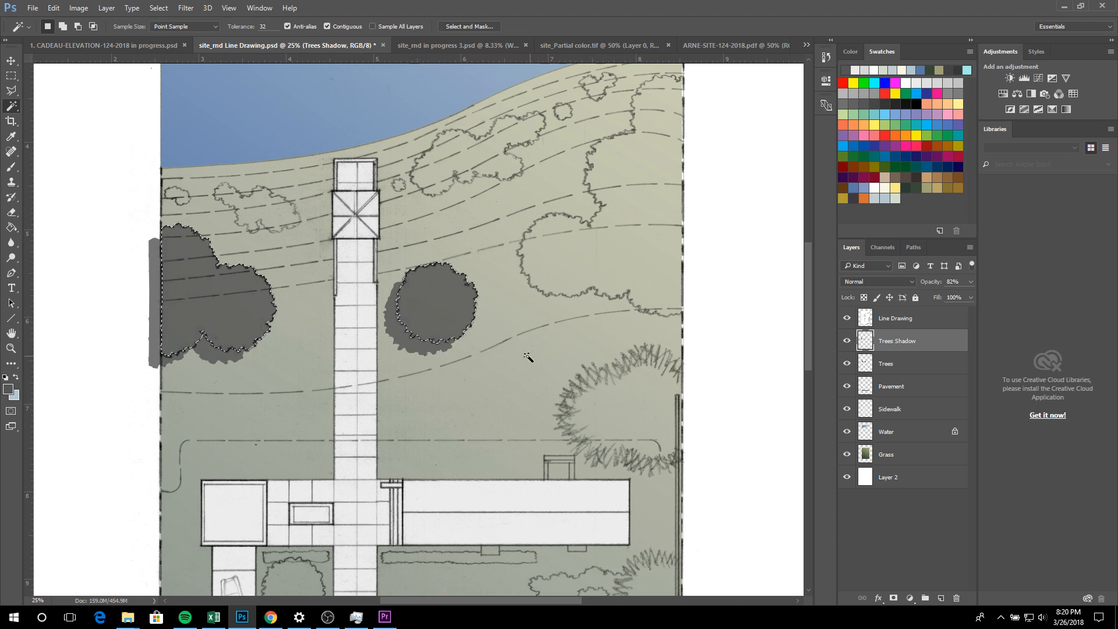
key(ctrl+d)
Set the Trees Shadow layer's opacity to 100% and the Trees layer's opacity to 63%
click(970, 283)
drag(955, 298, 972, 301)
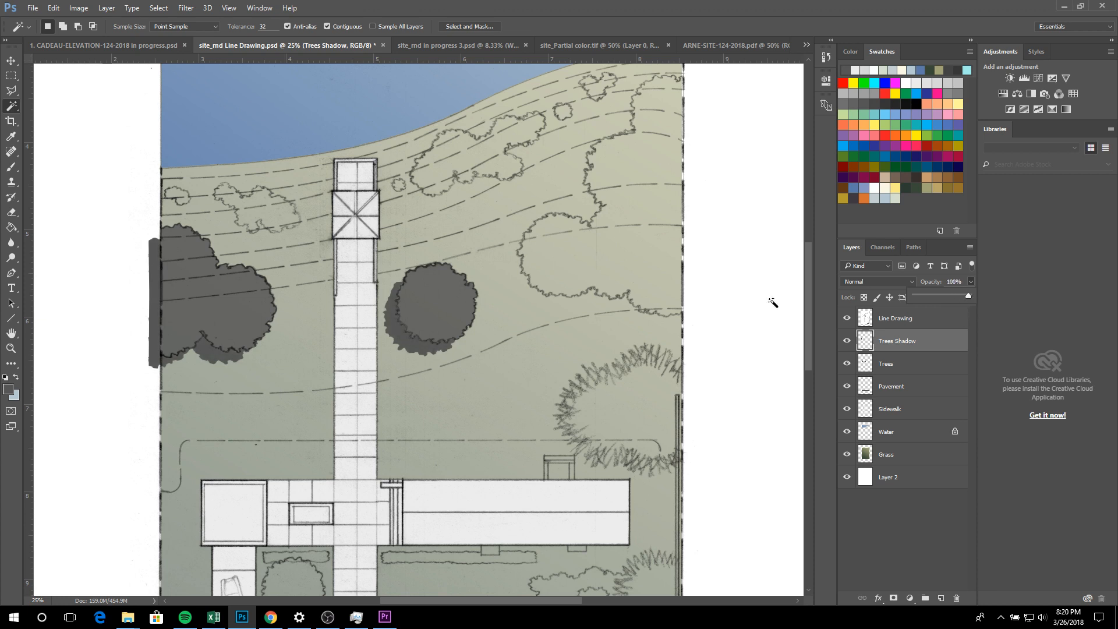
click(886, 366)
click(886, 366)
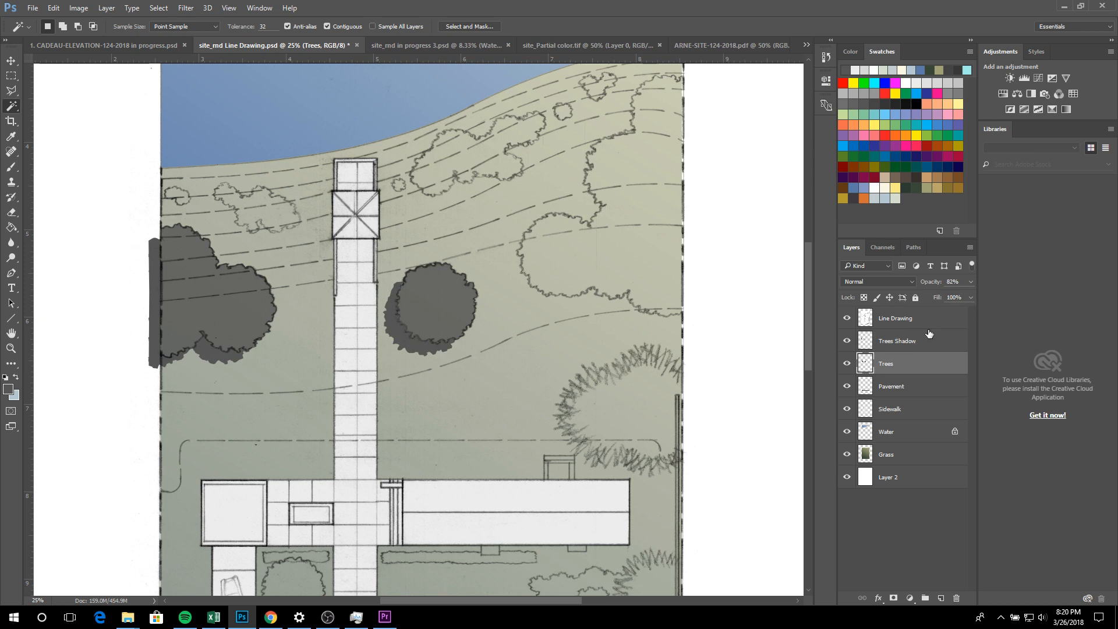
click(970, 283)
drag(948, 297, 952, 295)
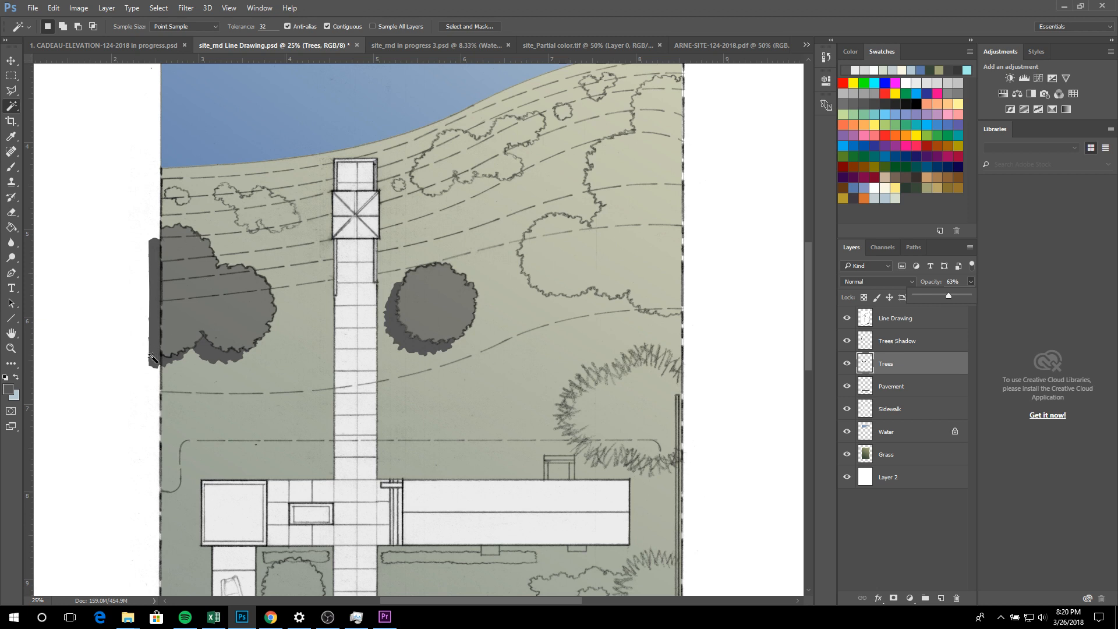
Delete the strip of tree shadow extending past the site's left boundary from the Trees Shadow layer using a rectangular selection
click(895, 349)
click(895, 349)
click(11, 76)
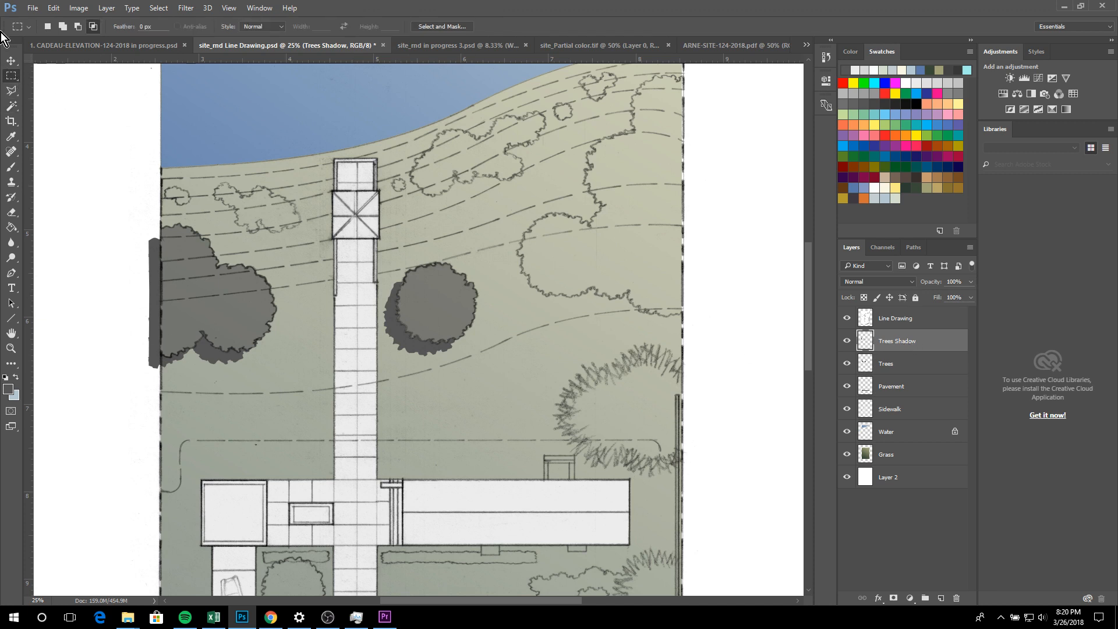
drag(79, 136, 162, 414)
key(Delete)
key(ctrl+d)
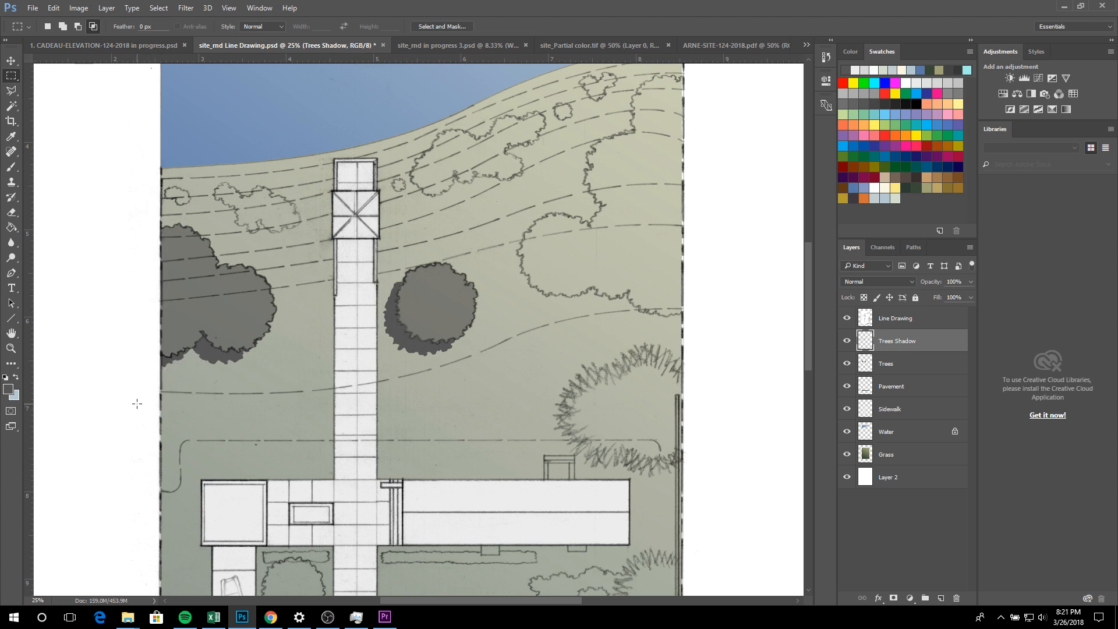
Add a new layer named Building Shadows directly above the Trees Shadow layer
key(ctrl+minus)
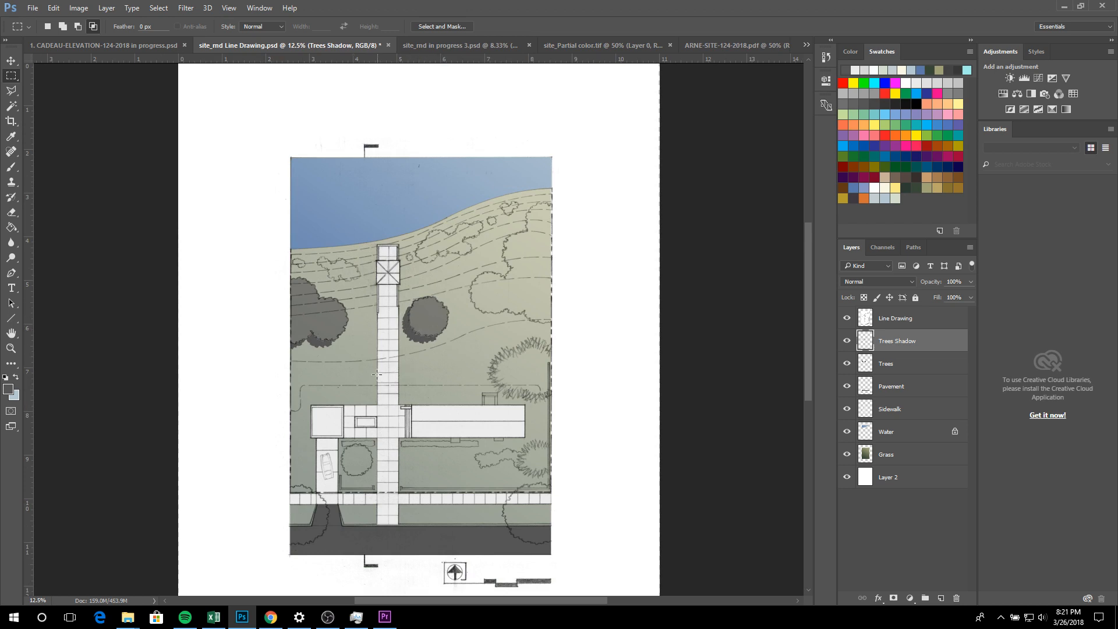
key(ctrl+plus)
key(ctrl+plus)
key(ctrl+plus)
key(ctrl+plus)
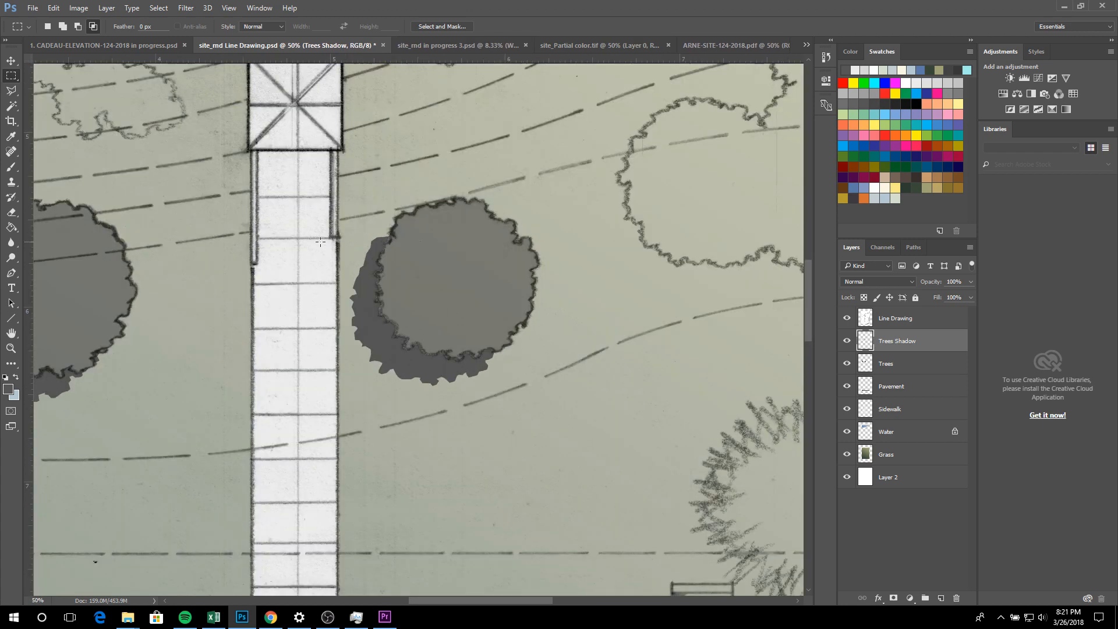
scroll(297, 235, up, 1)
scroll(301, 237, down, 15)
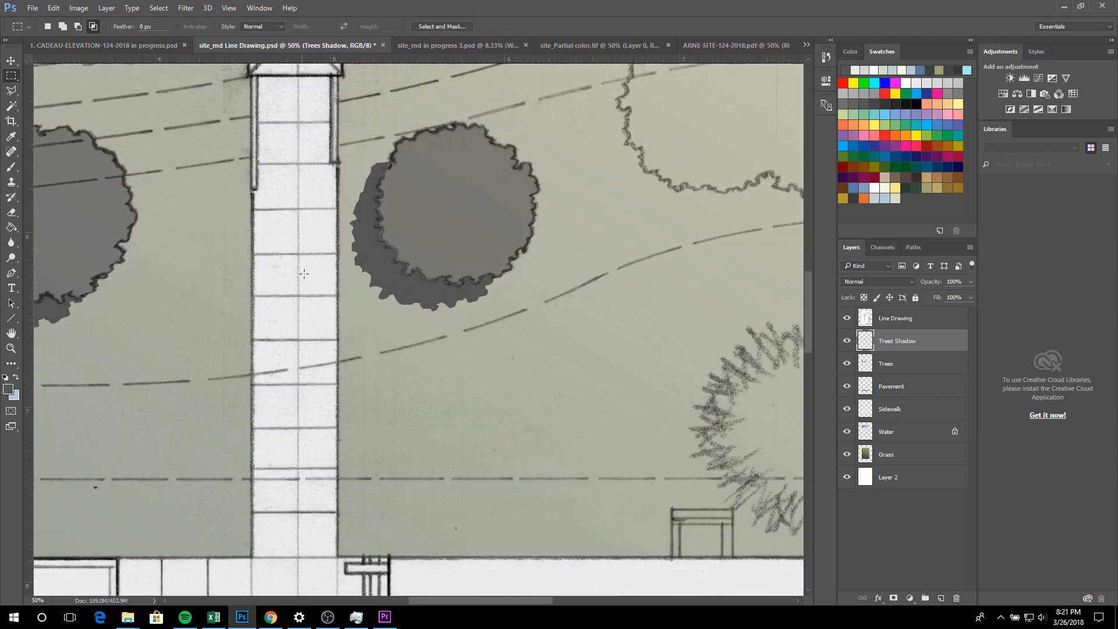
scroll(357, 328, down, 5)
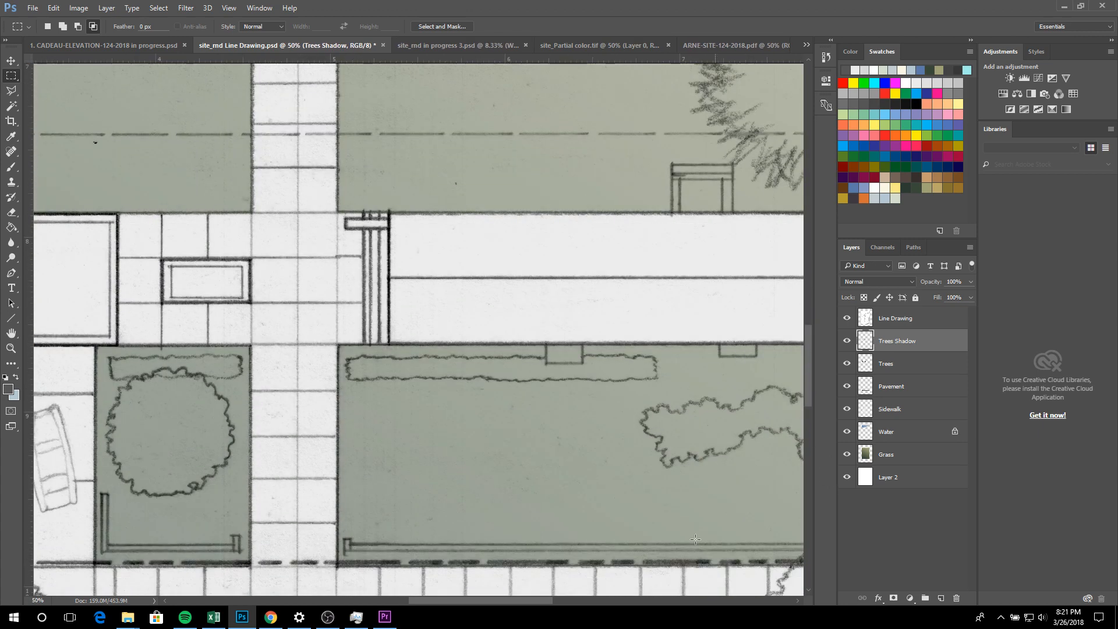
drag(486, 600, 423, 593)
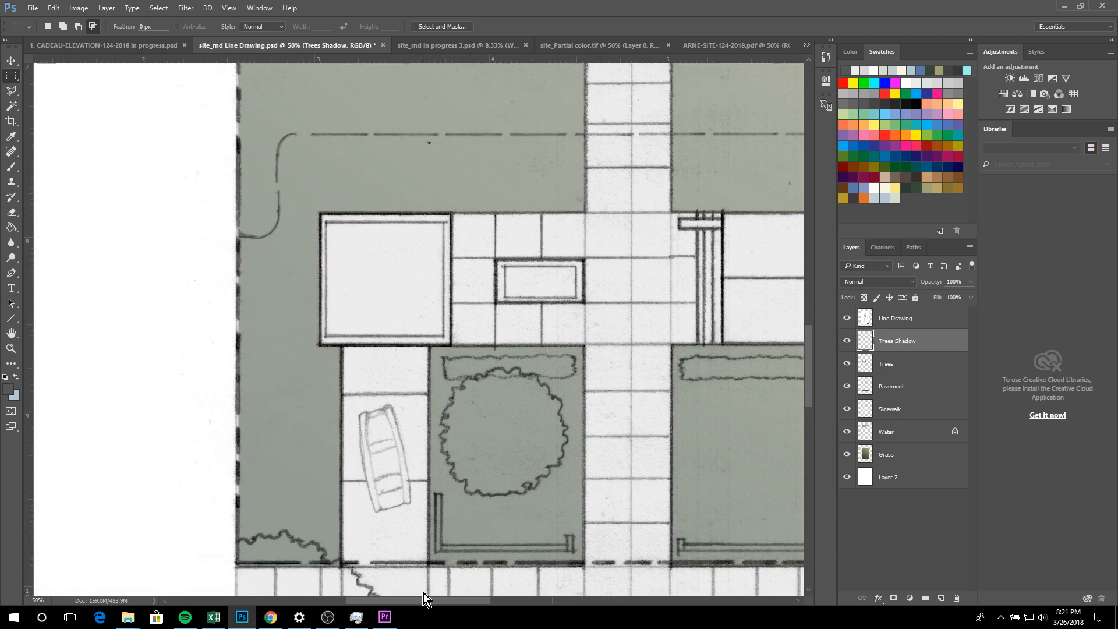
scroll(457, 352, up, 2)
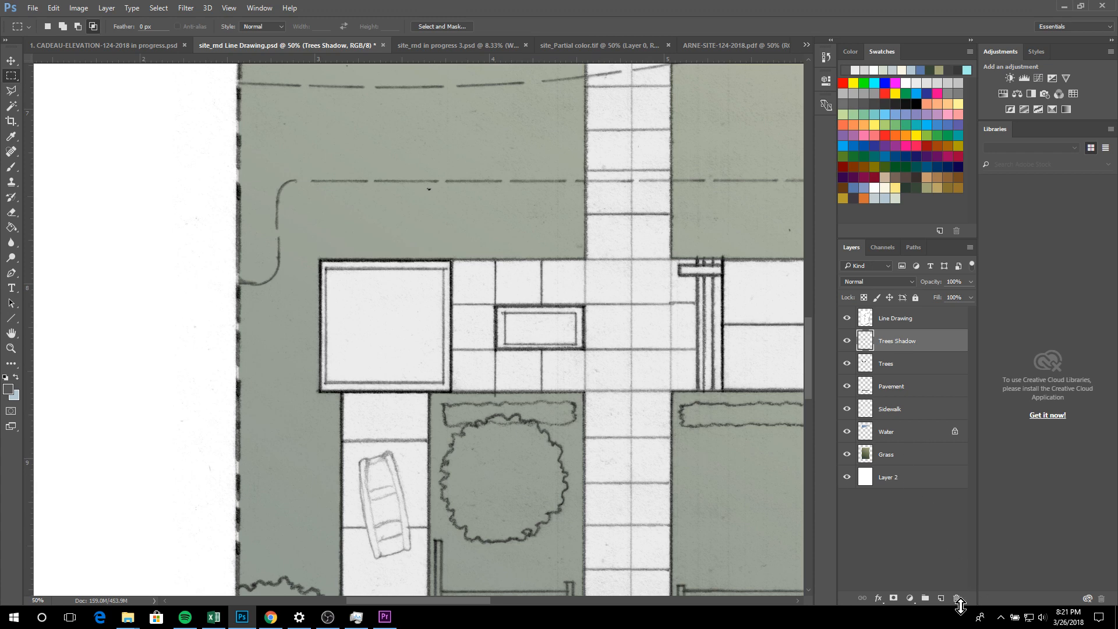
click(941, 598)
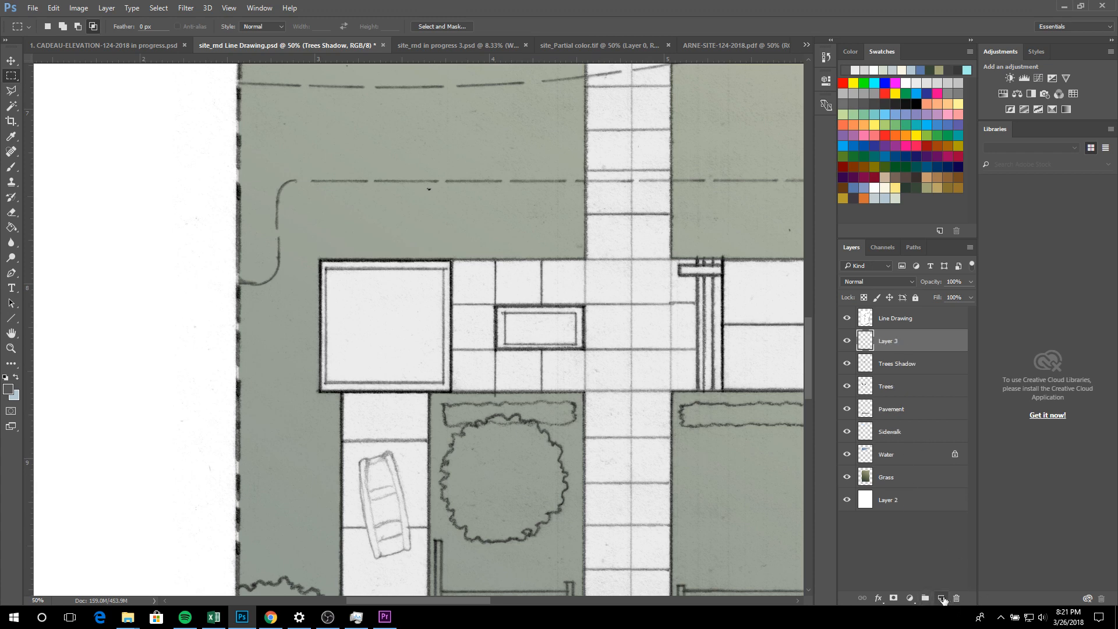
double_click(888, 341)
text(B)
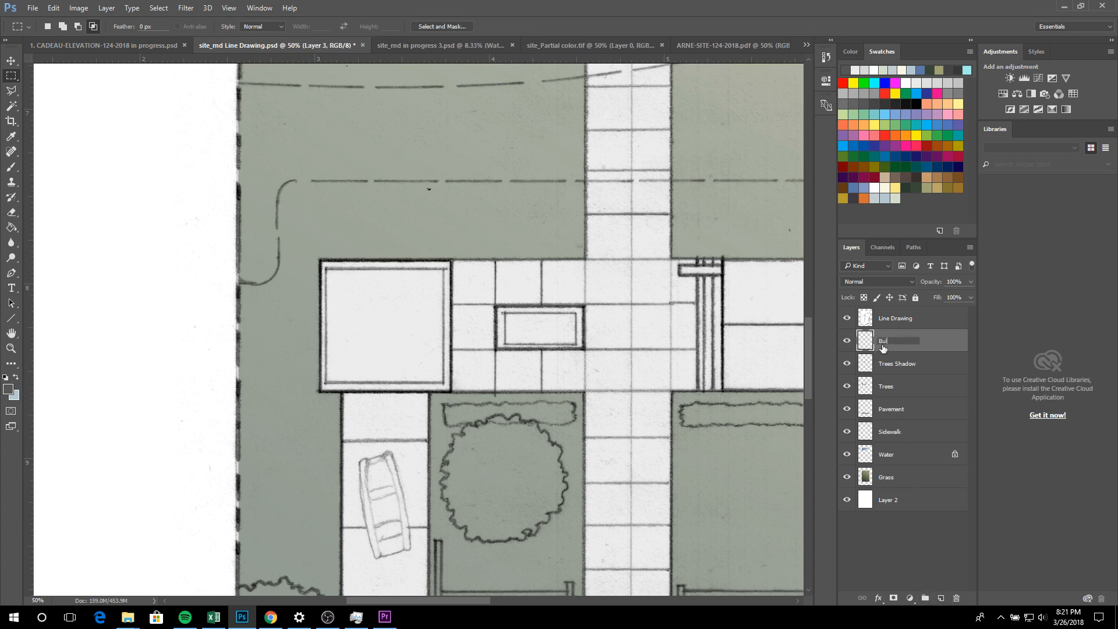
text(uilding Shadows)
key(Return)
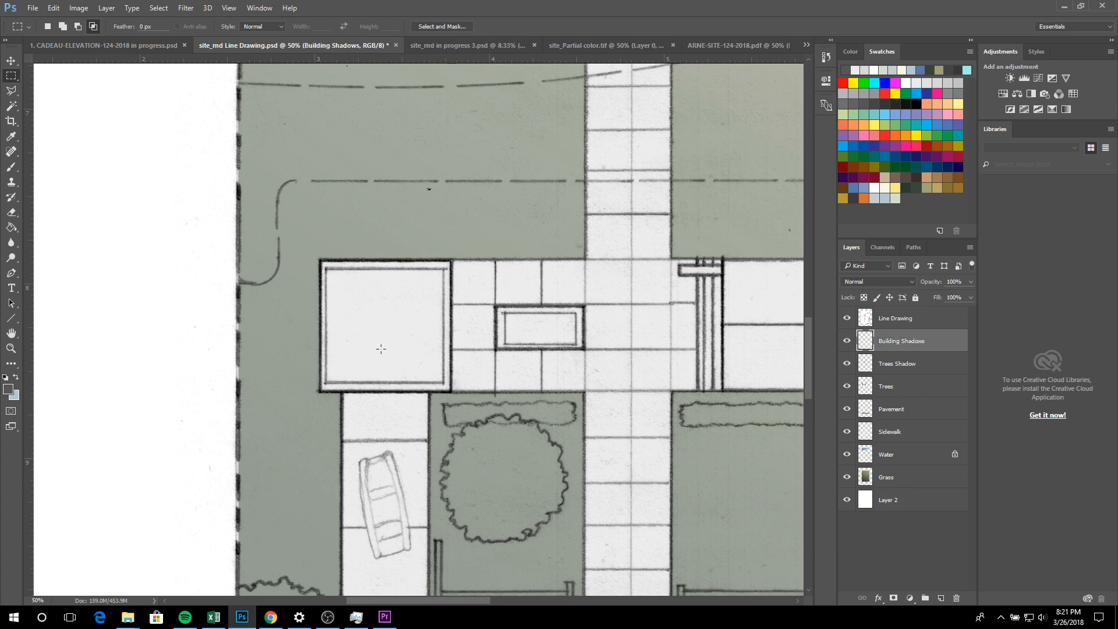
Outline the garage's angled shadow down and to its left with the Polygonal Lasso, and fill it with dark grey on the Building Shadows layer
click(10, 90)
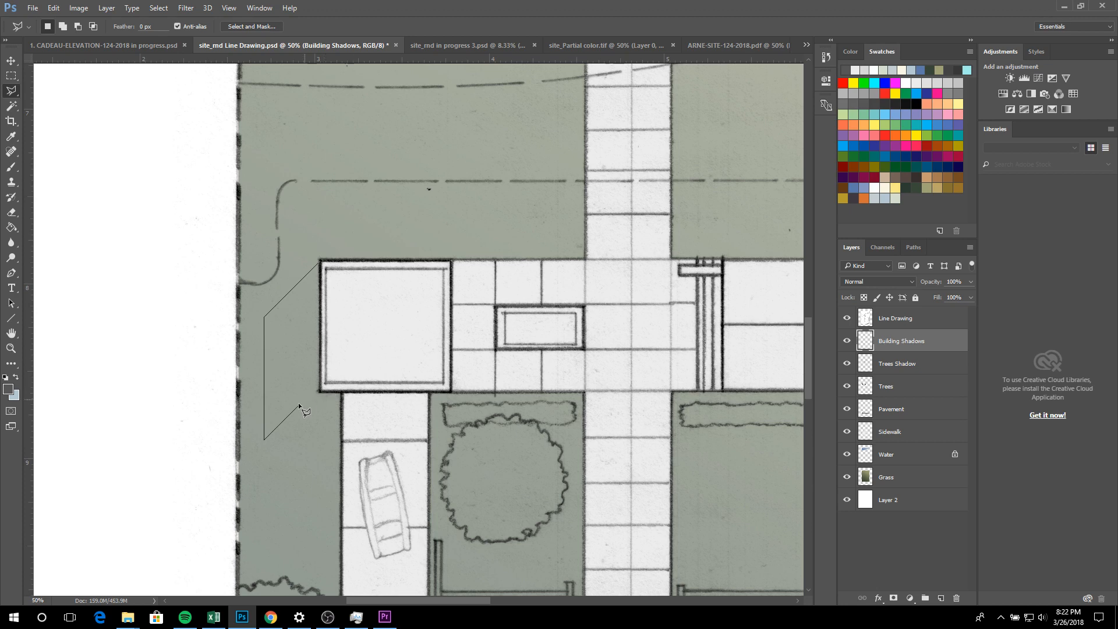
click(265, 446)
click(389, 446)
click(450, 393)
click(319, 390)
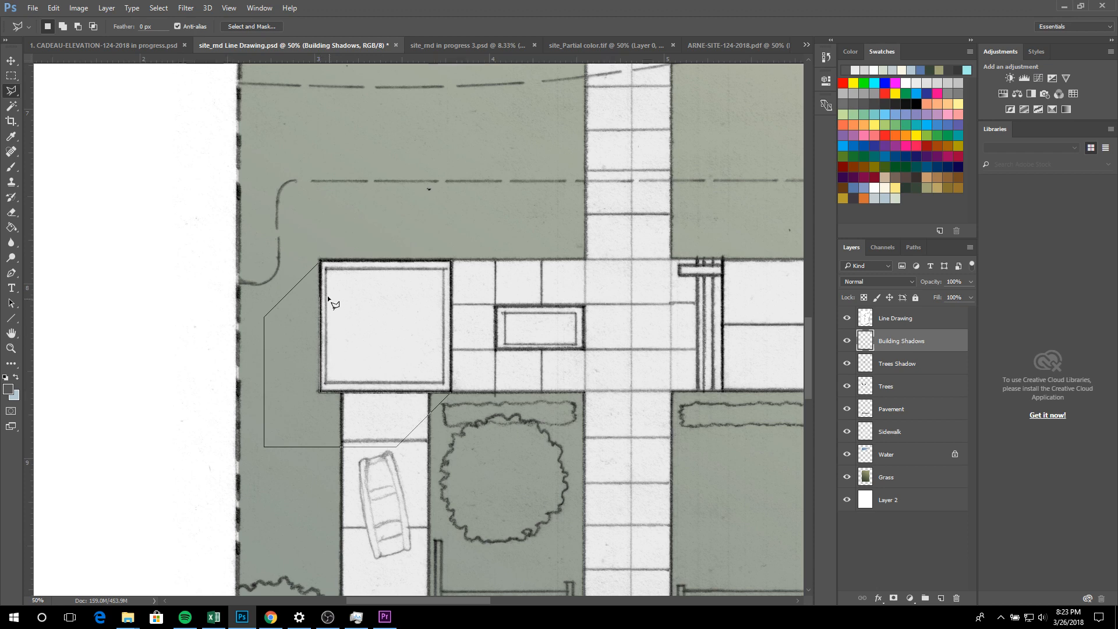
click(321, 264)
key(b)
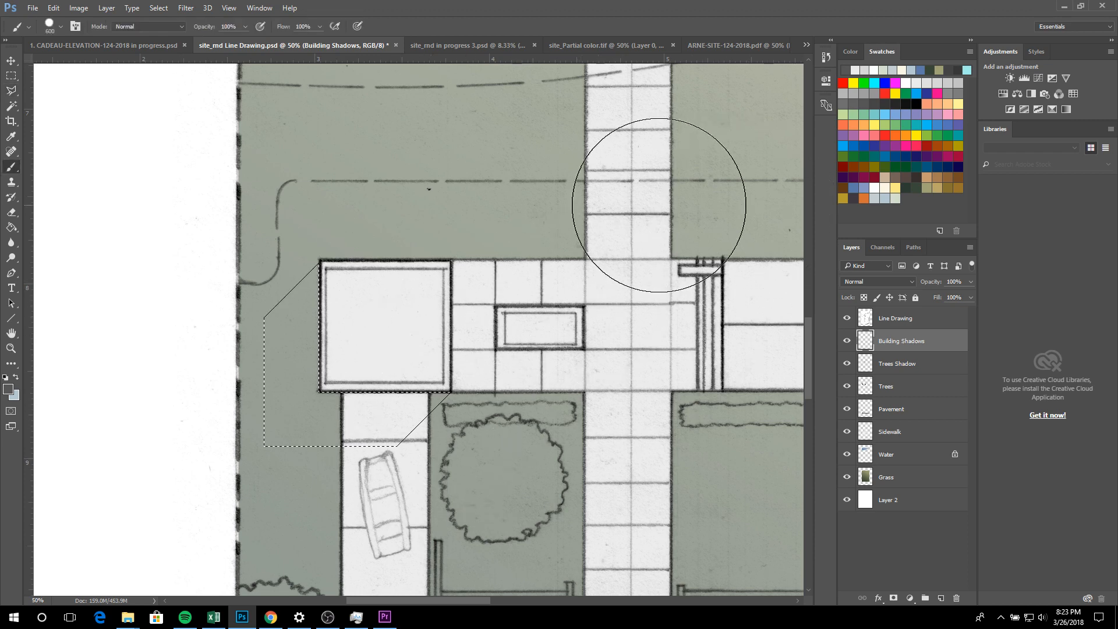
key(g)
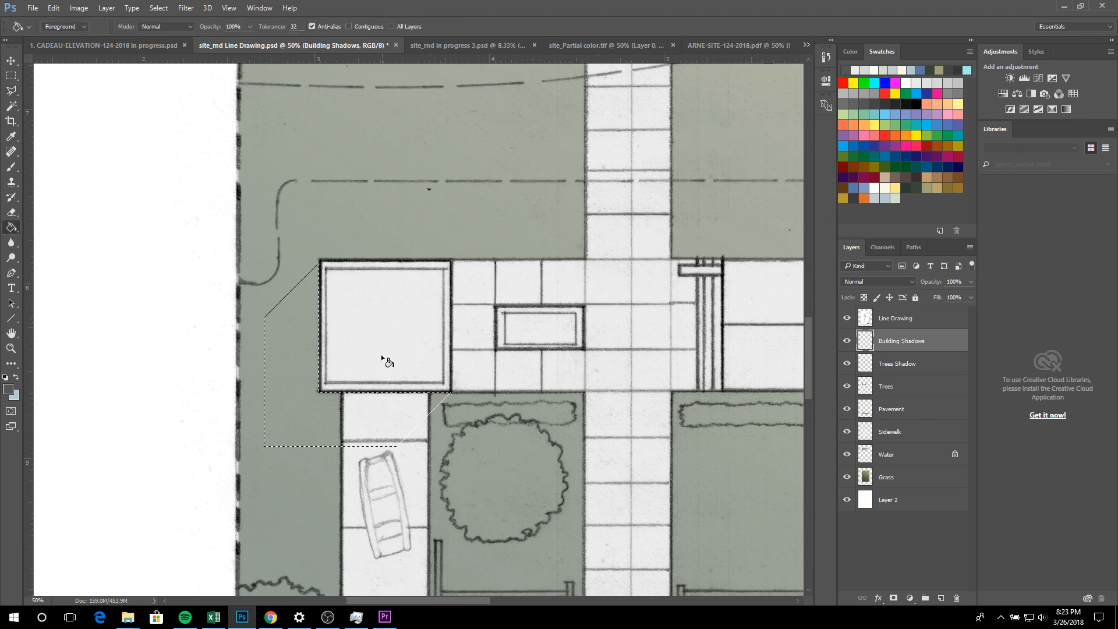
click(295, 326)
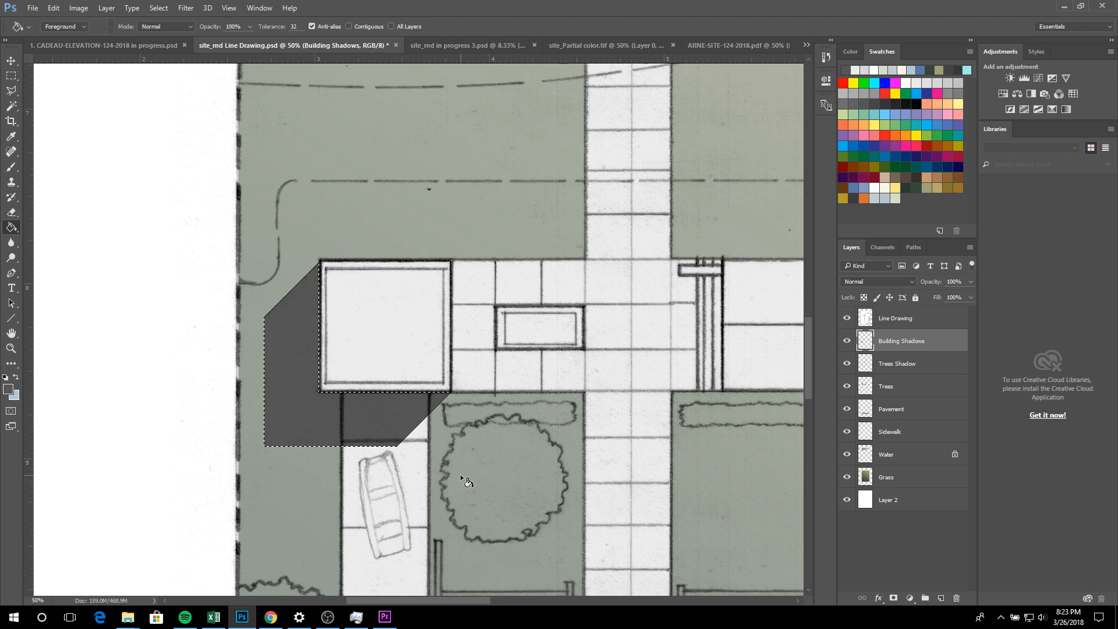
Set the Trees Shadow layer's opacity to 73% and the Trees layer's opacity to 46%
key(ctrl+minus)
key(ctrl+minus)
key(ctrl+minus)
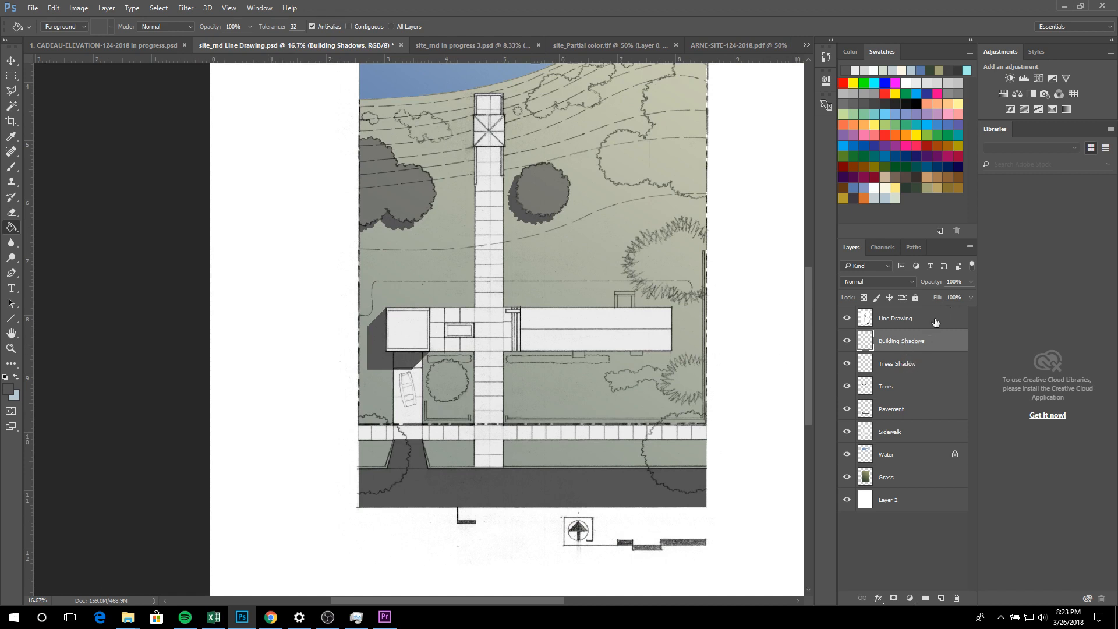
click(901, 367)
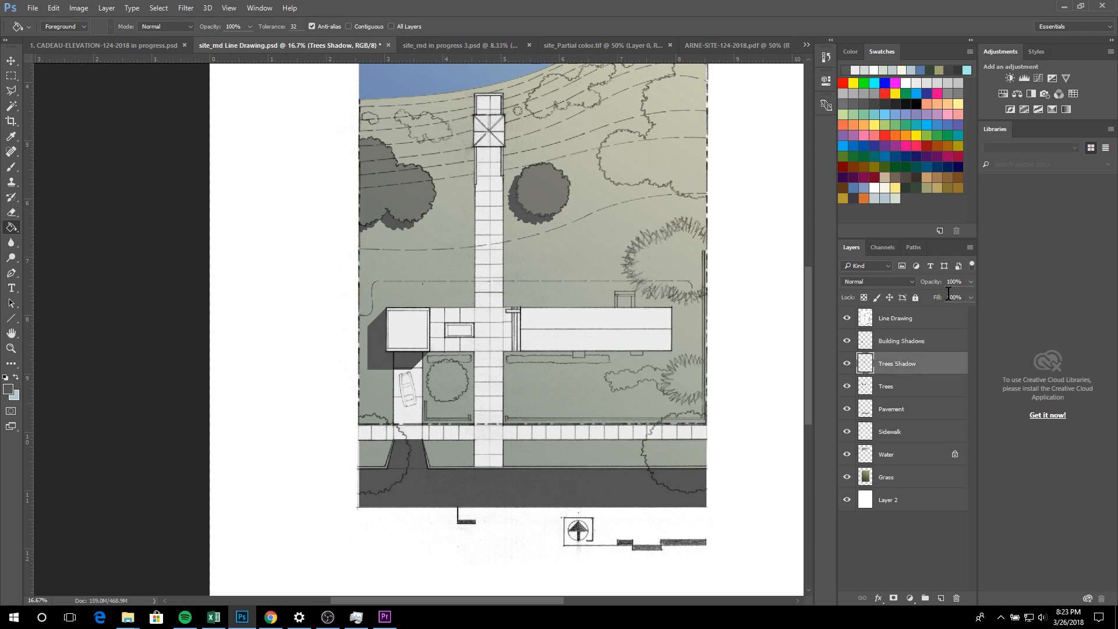
drag(972, 283, 953, 295)
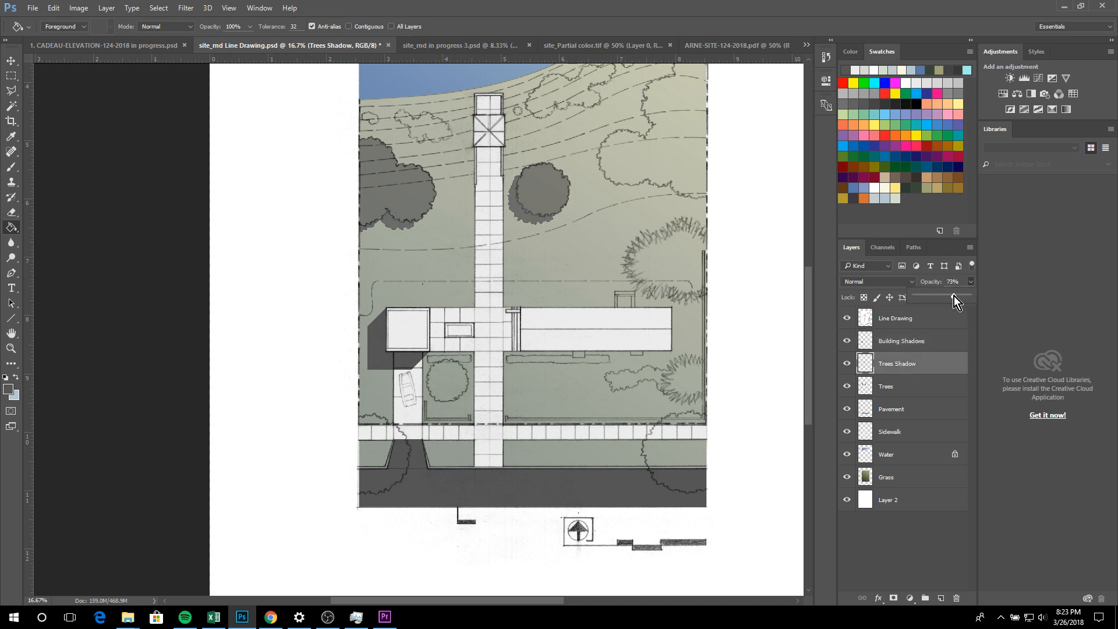
click(901, 384)
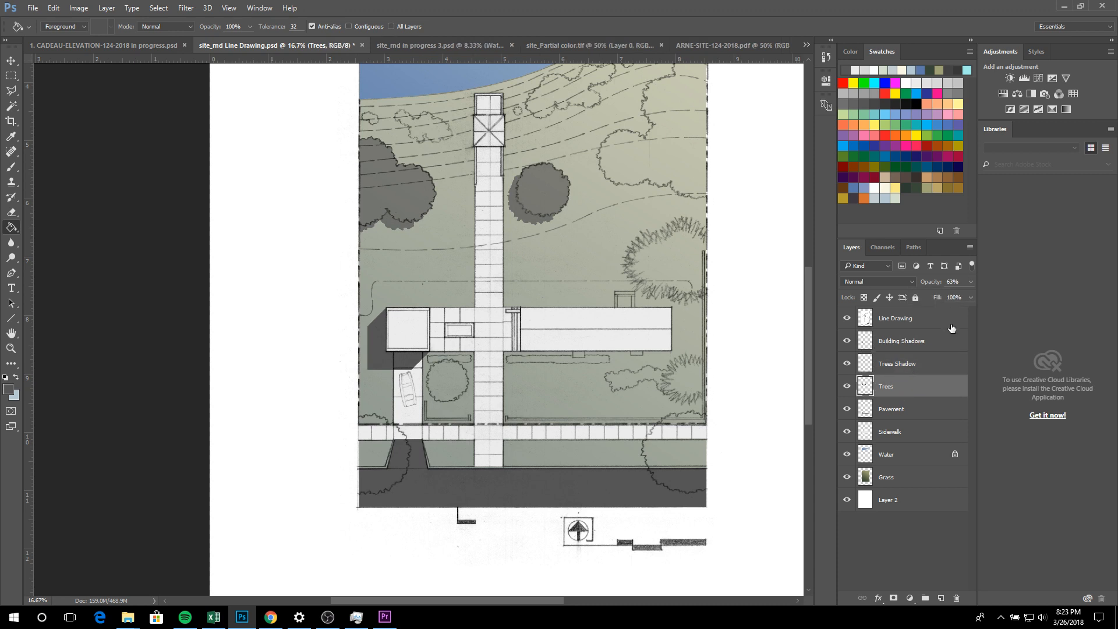
click(970, 282)
scroll(352, 397, up, 2)
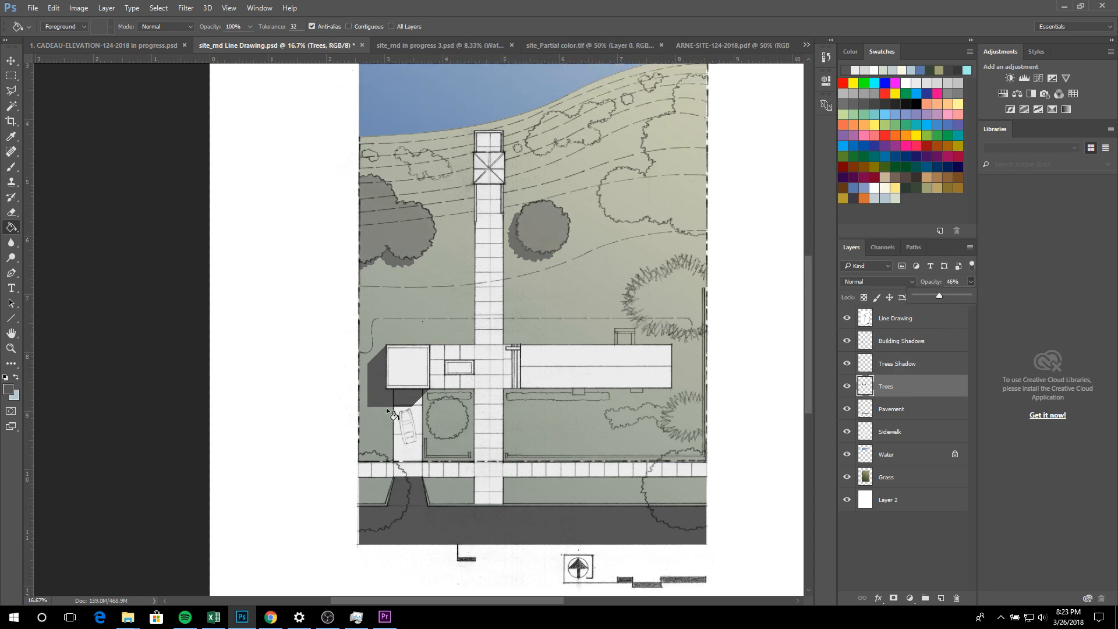
scroll(409, 390, down, 2)
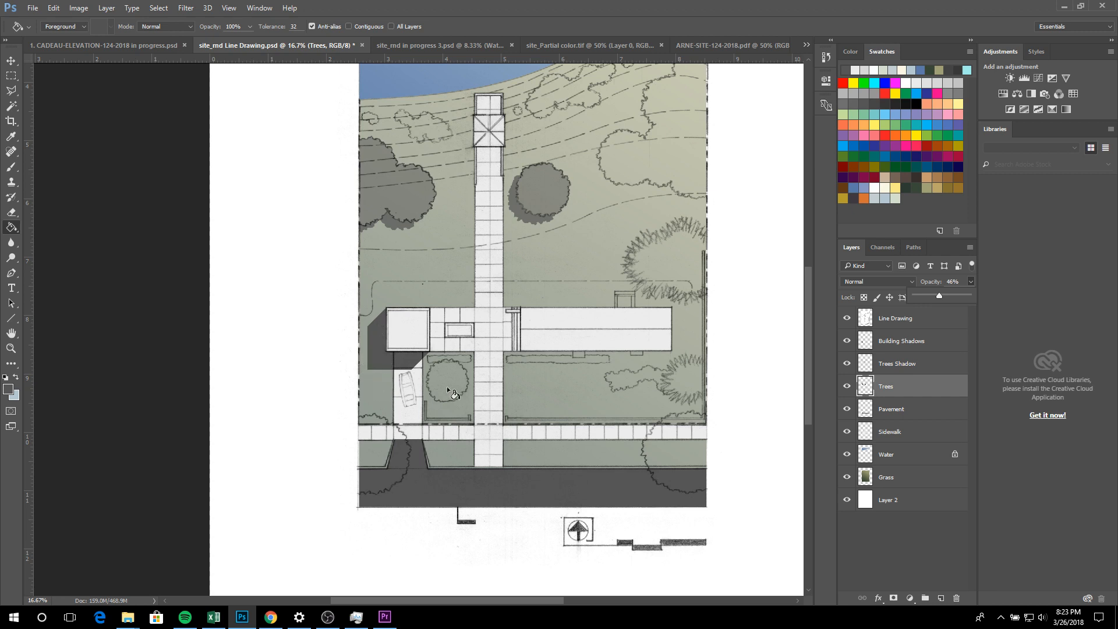
Set the Pavement layer's opacity to 73%
scroll(454, 394, up, 2)
click(918, 416)
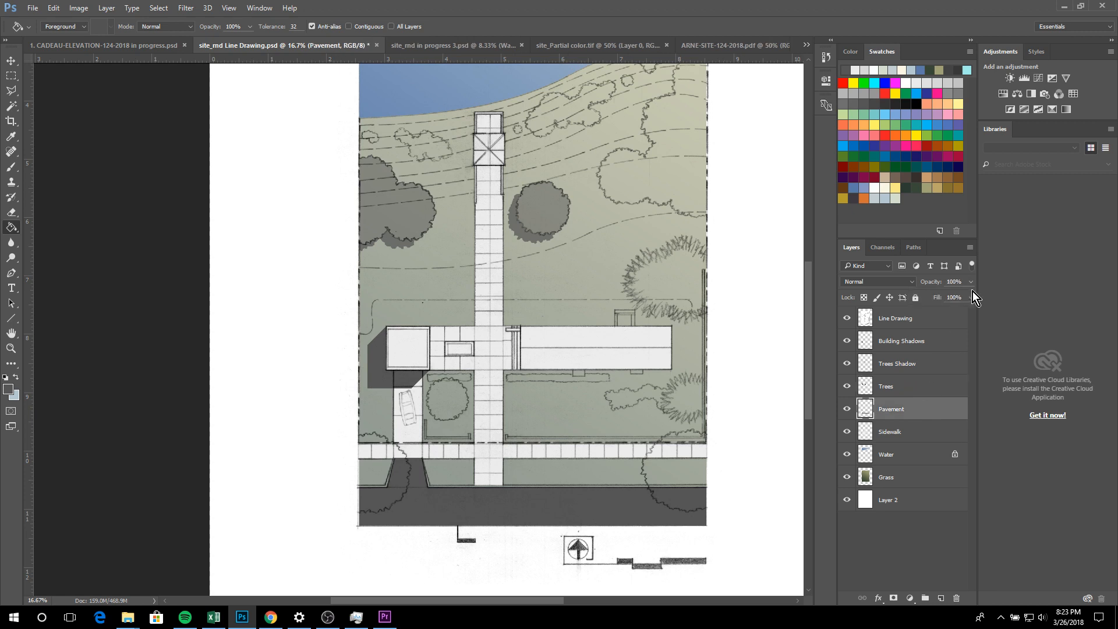
drag(969, 283, 955, 298)
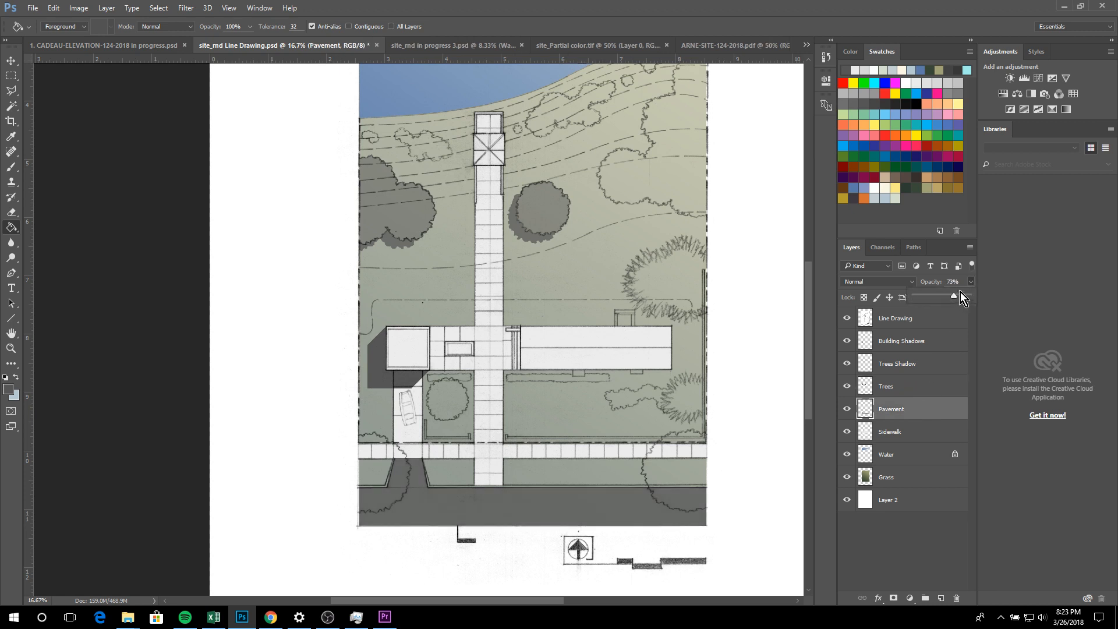
Lock the Pavement layer's transparent pixels and fill the road and driveway apron with a dark purple
click(855, 197)
click(855, 197)
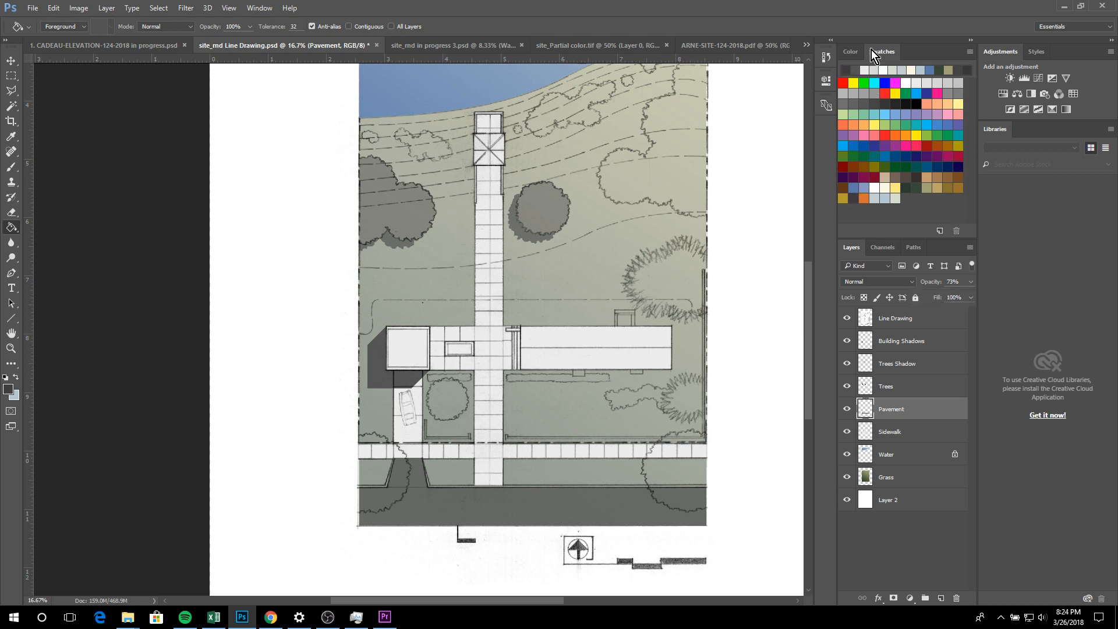
click(856, 58)
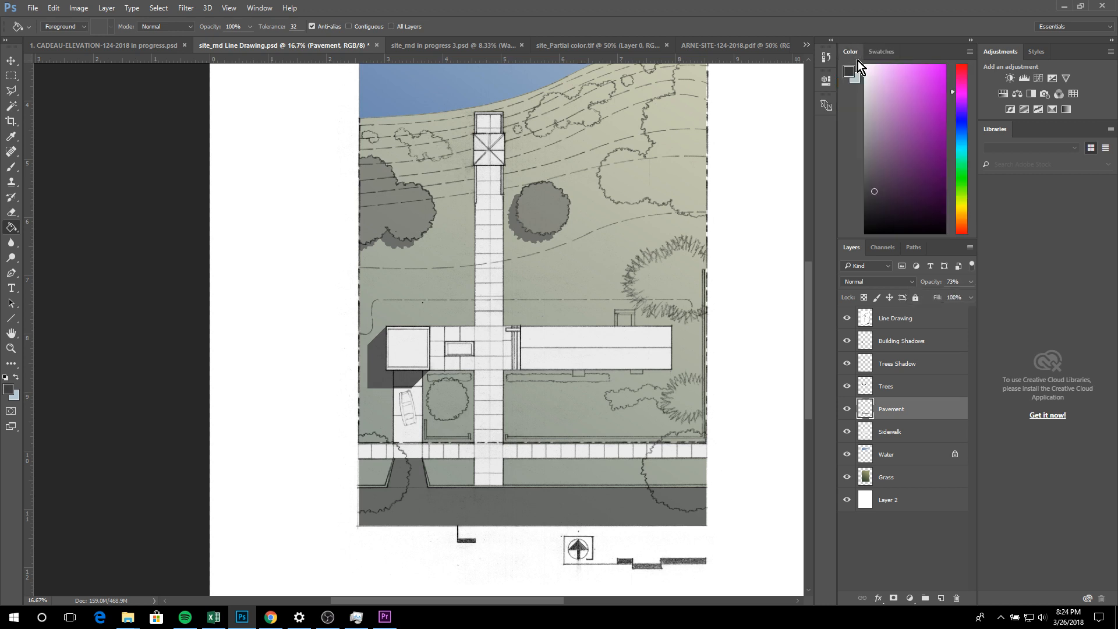
click(900, 200)
click(864, 298)
click(415, 512)
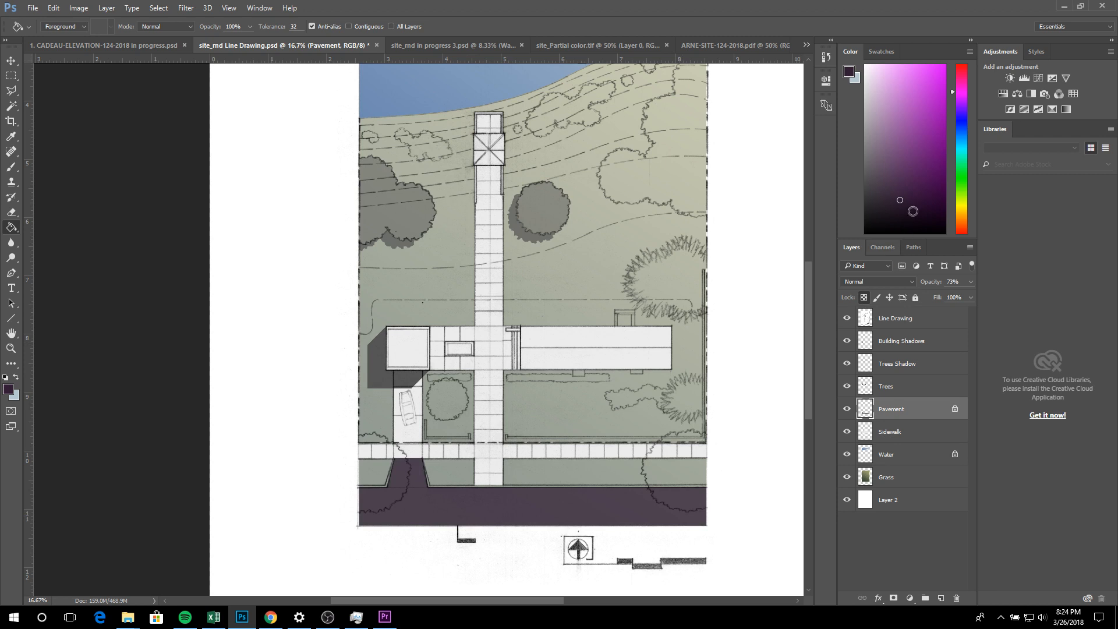
Try a light greyish purple and a darker neutral grey as the pavement fill
click(868, 155)
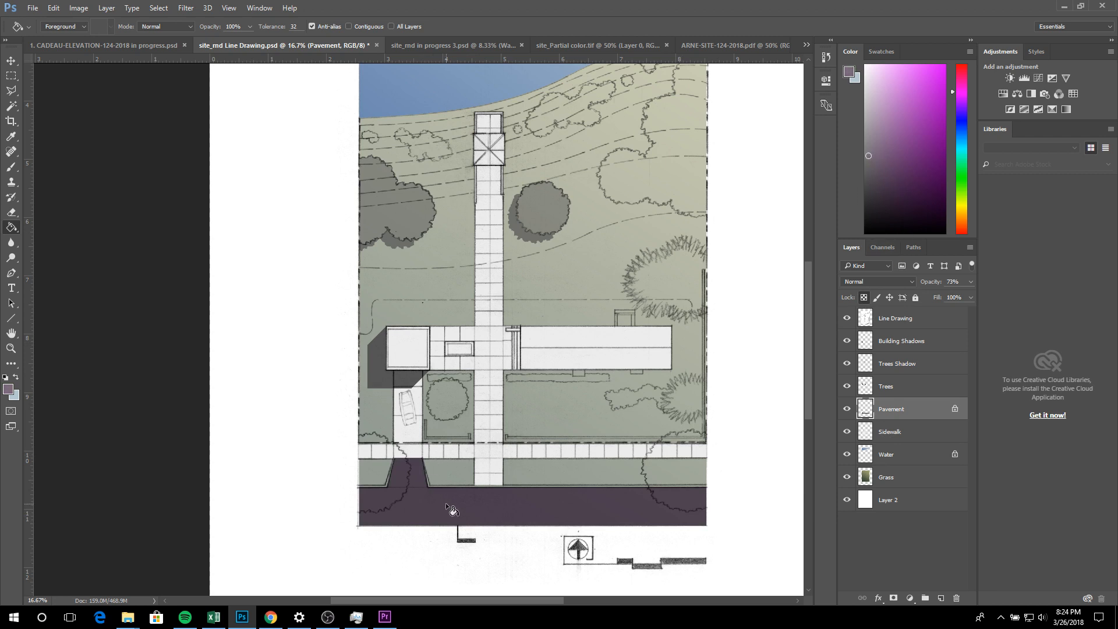
click(383, 494)
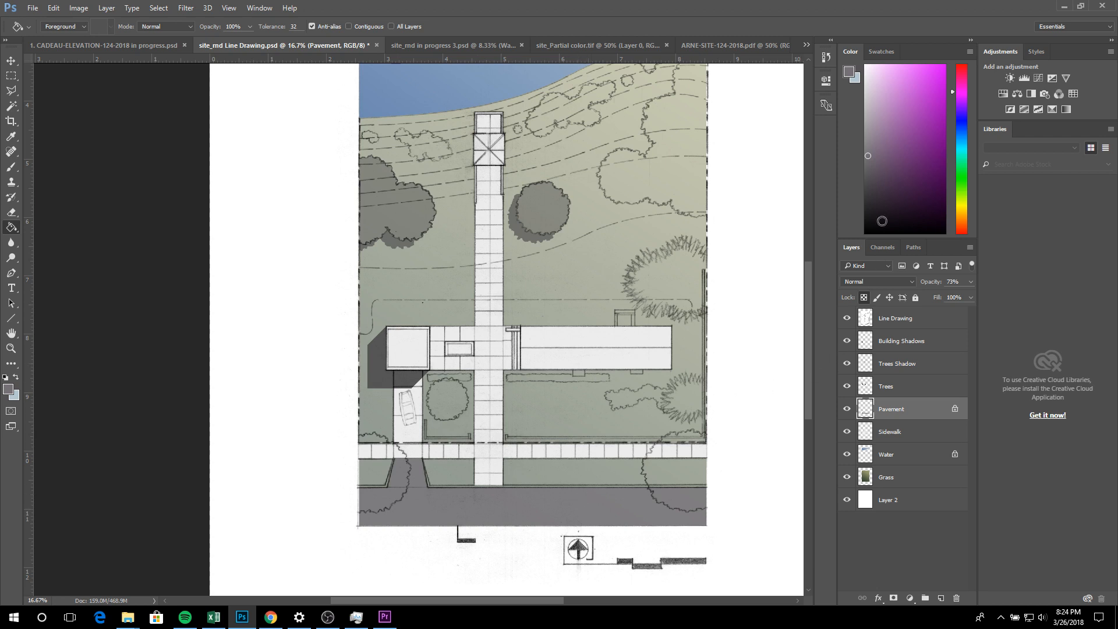
drag(873, 170, 862, 186)
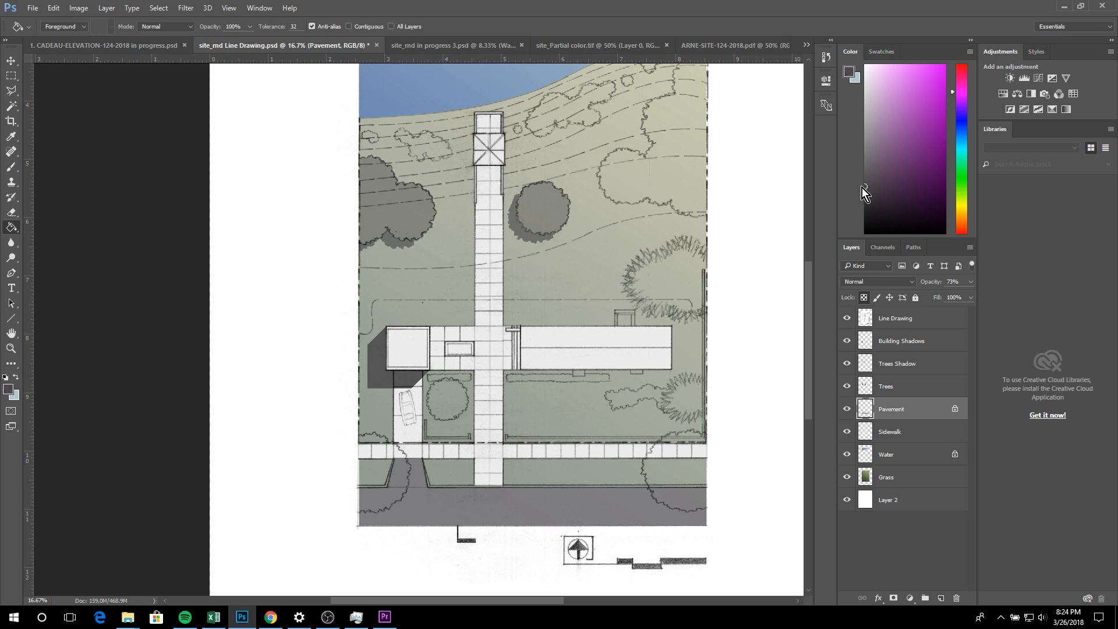
click(533, 486)
Fill the road and driveway apron on the Pavement layer with black
click(891, 227)
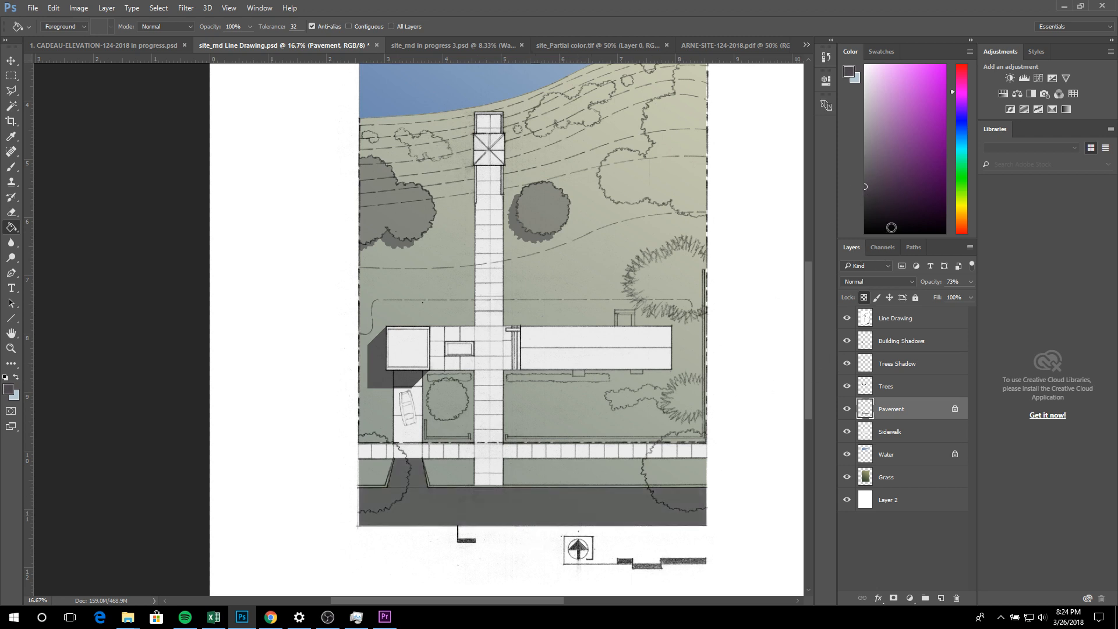
drag(891, 227, 906, 239)
click(556, 515)
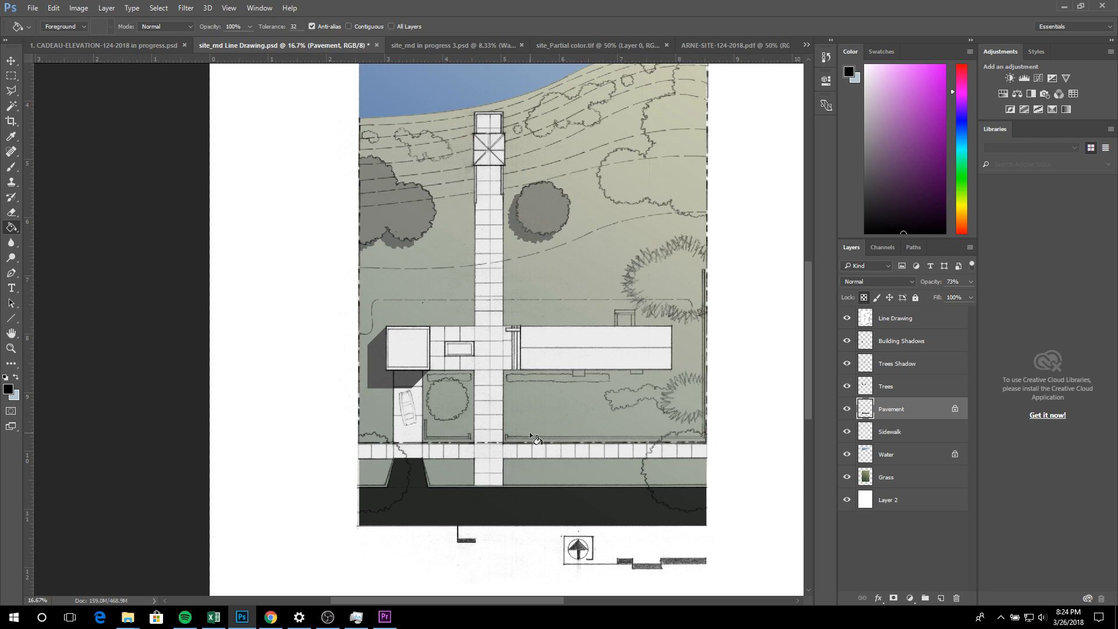
Compare the plan's colors with site_Partial color.tif and ARNE-SITE-124-2018.pdf, and return to the site line drawing file
scroll(588, 349, up, 2)
scroll(509, 147, up, 3)
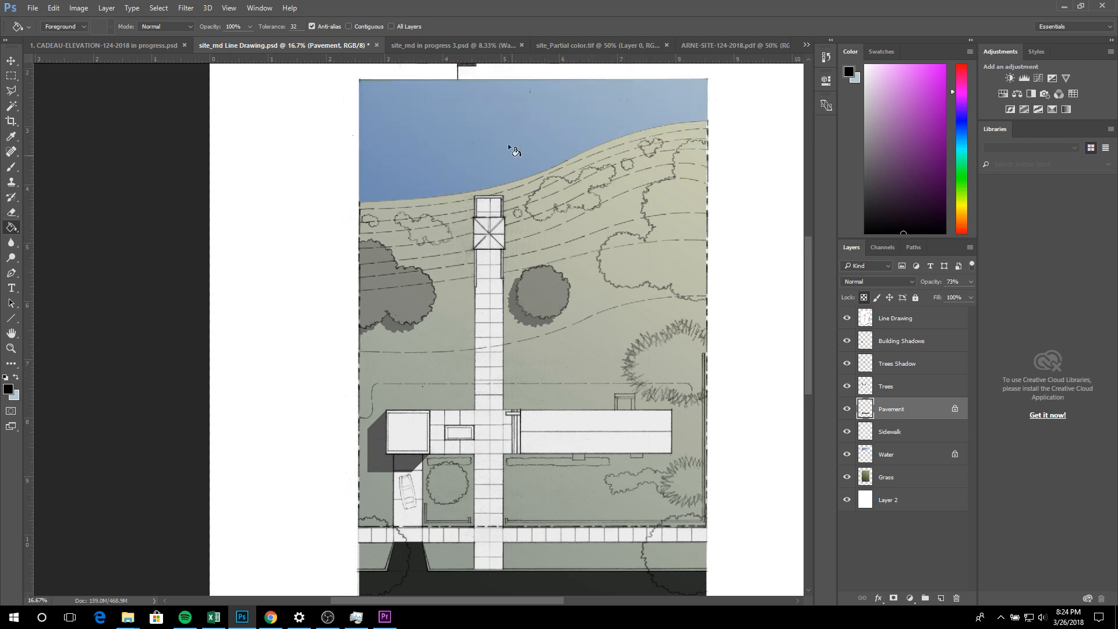
click(569, 47)
scroll(551, 131, down, 4)
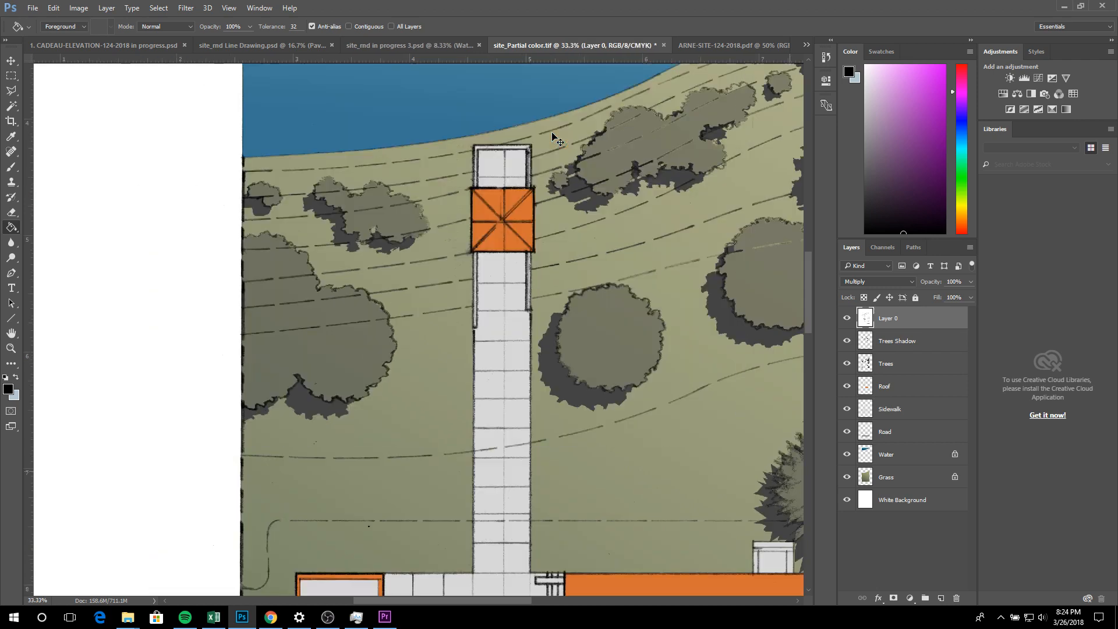
scroll(518, 550, down, 3)
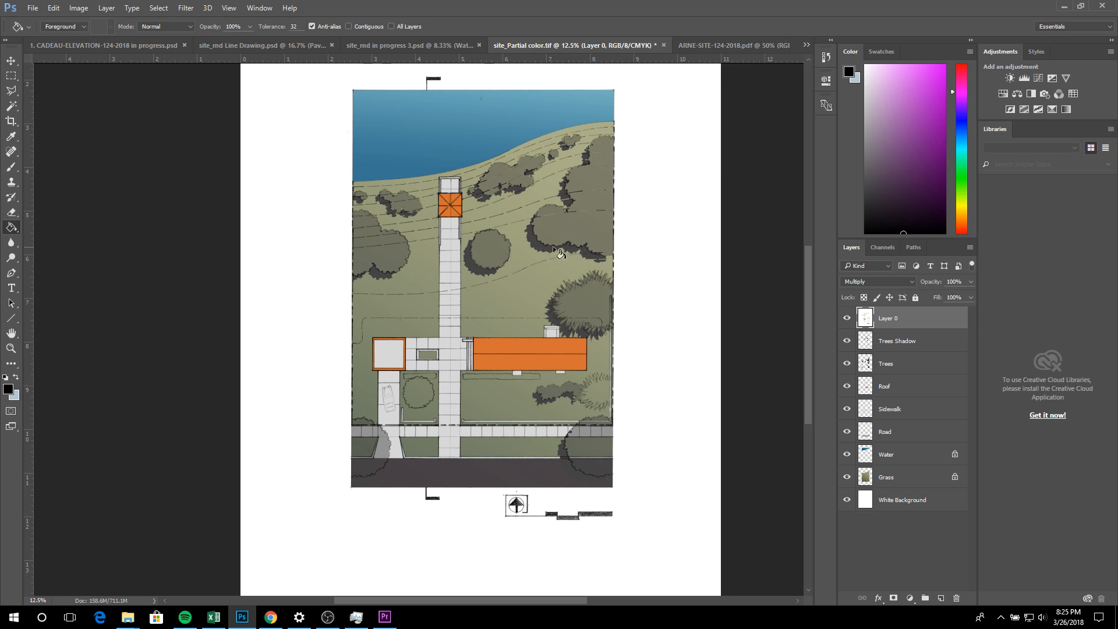
click(705, 46)
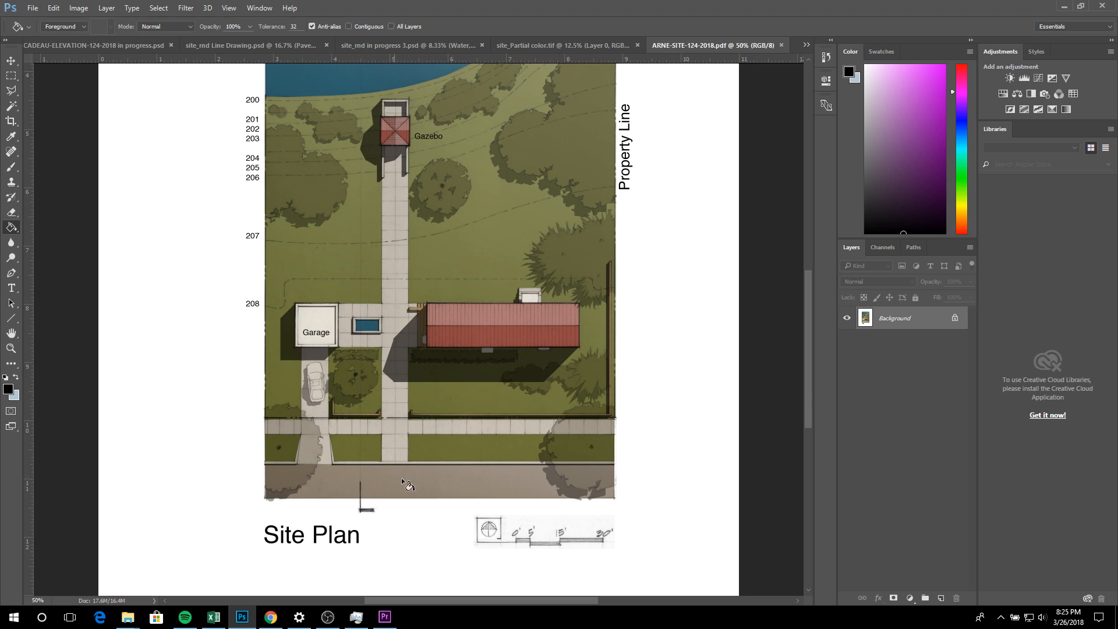
click(277, 48)
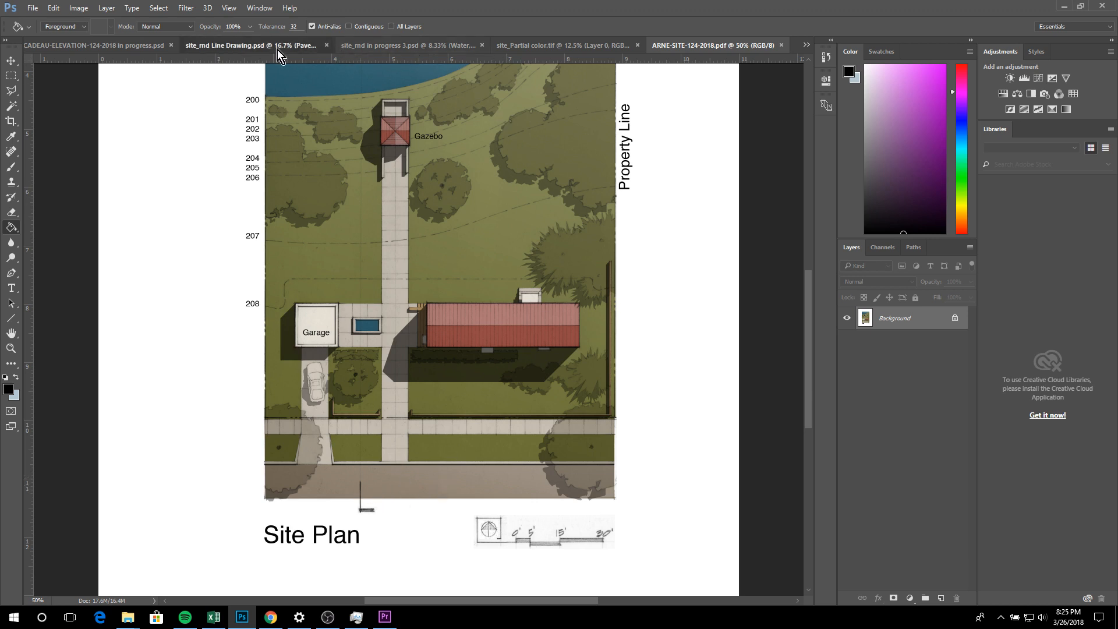
Try a golden brown swatch as the fill for the road and driveway apron on the Pavement layer
scroll(523, 404, down, 3)
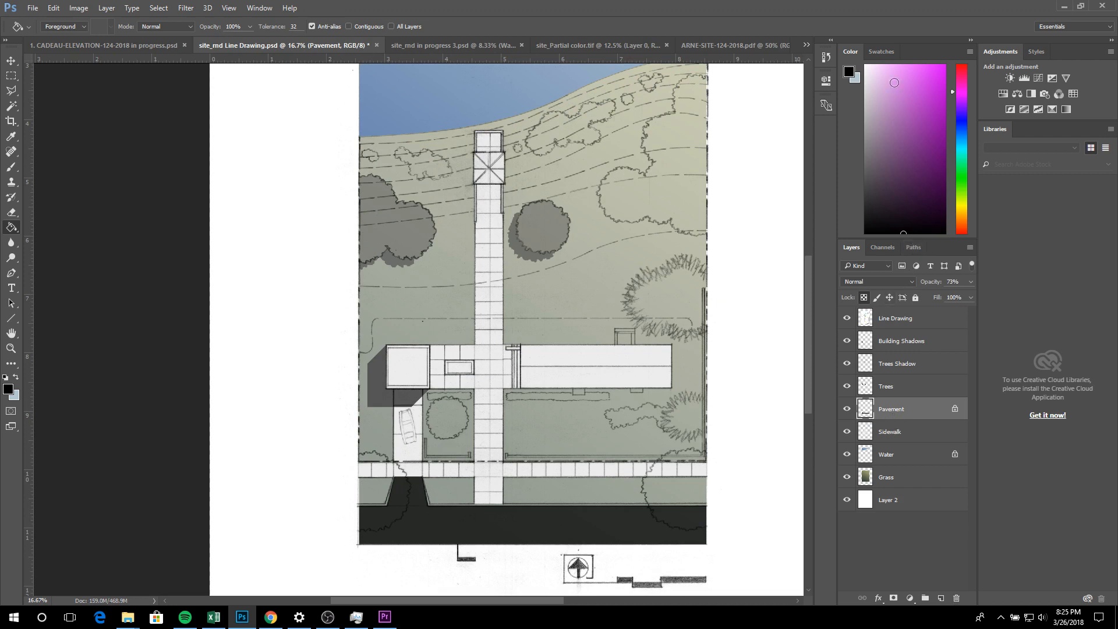
click(881, 52)
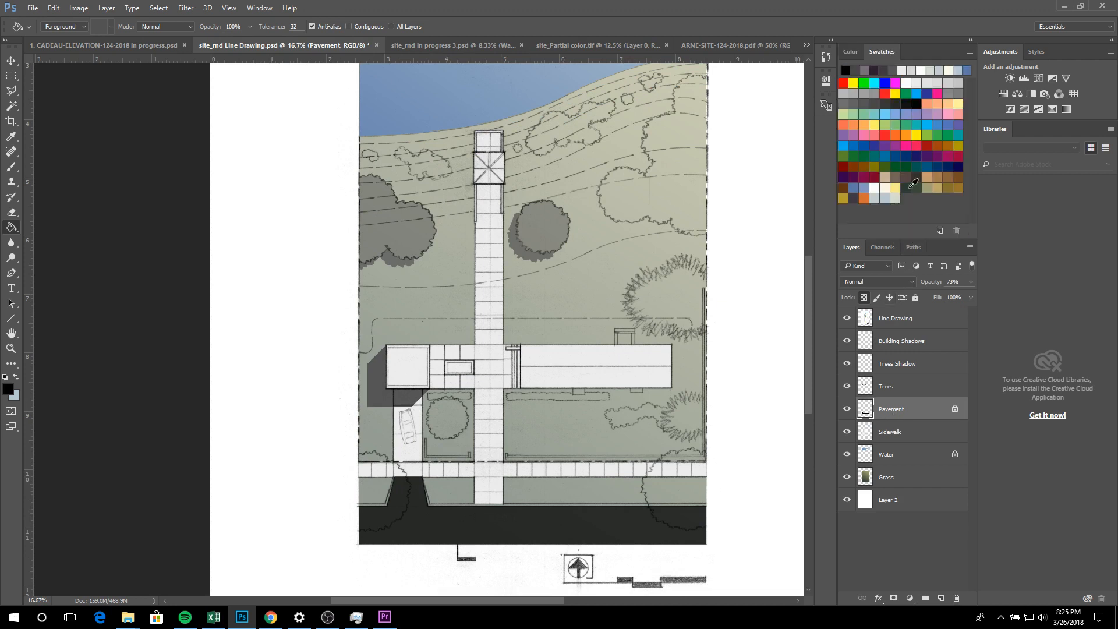
click(957, 187)
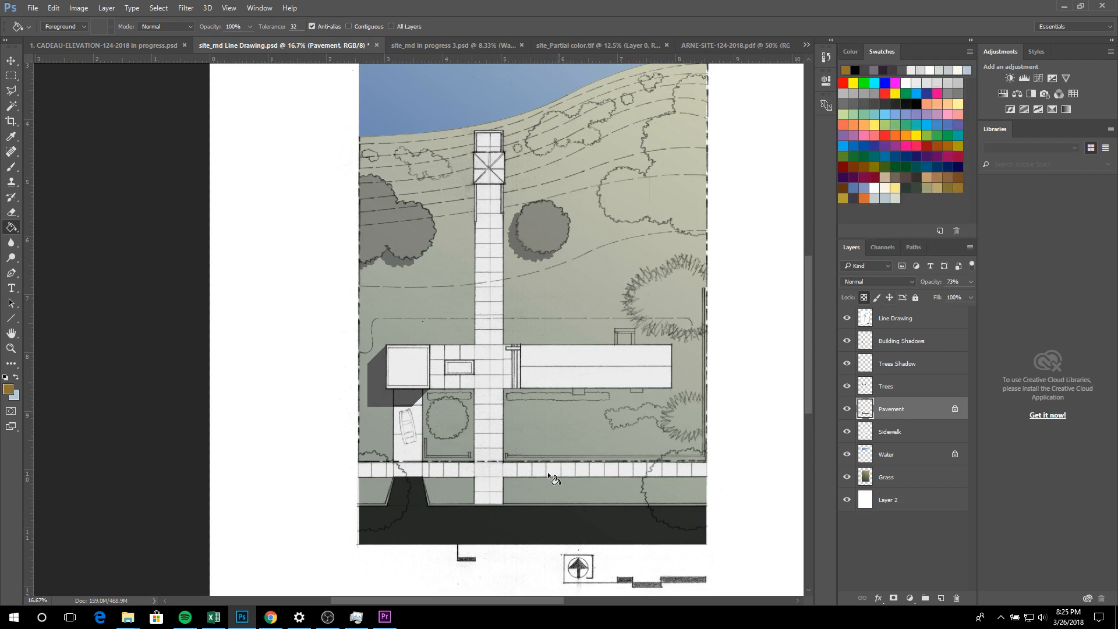
click(436, 530)
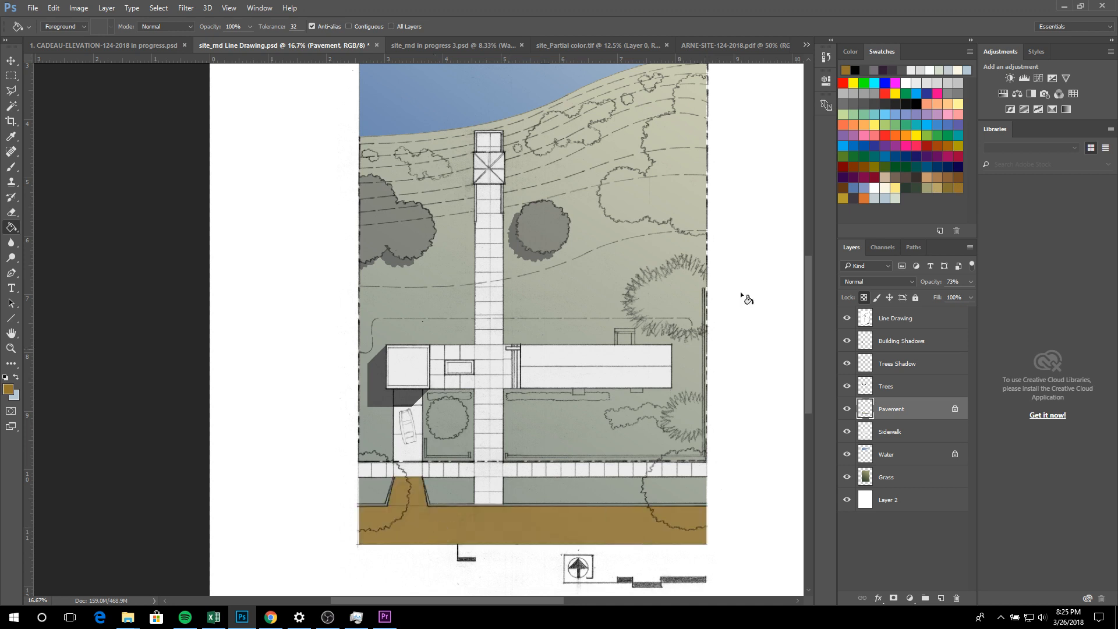
Try a dark brown and a more muted greyish brown as the pavement fill
click(970, 282)
click(958, 204)
click(705, 228)
click(854, 54)
click(928, 175)
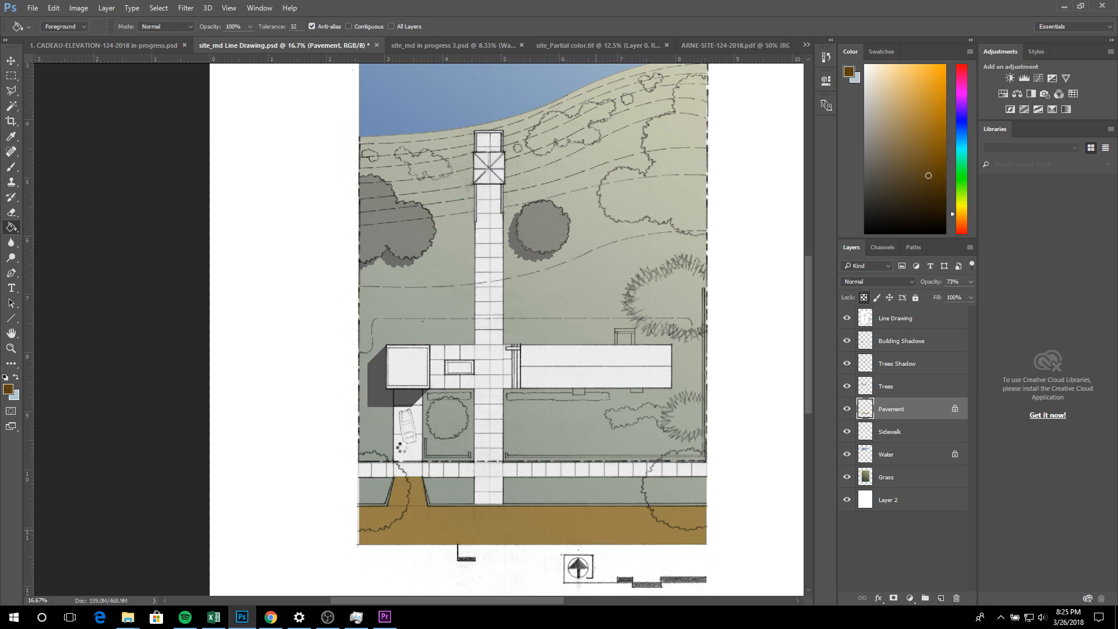
click(412, 432)
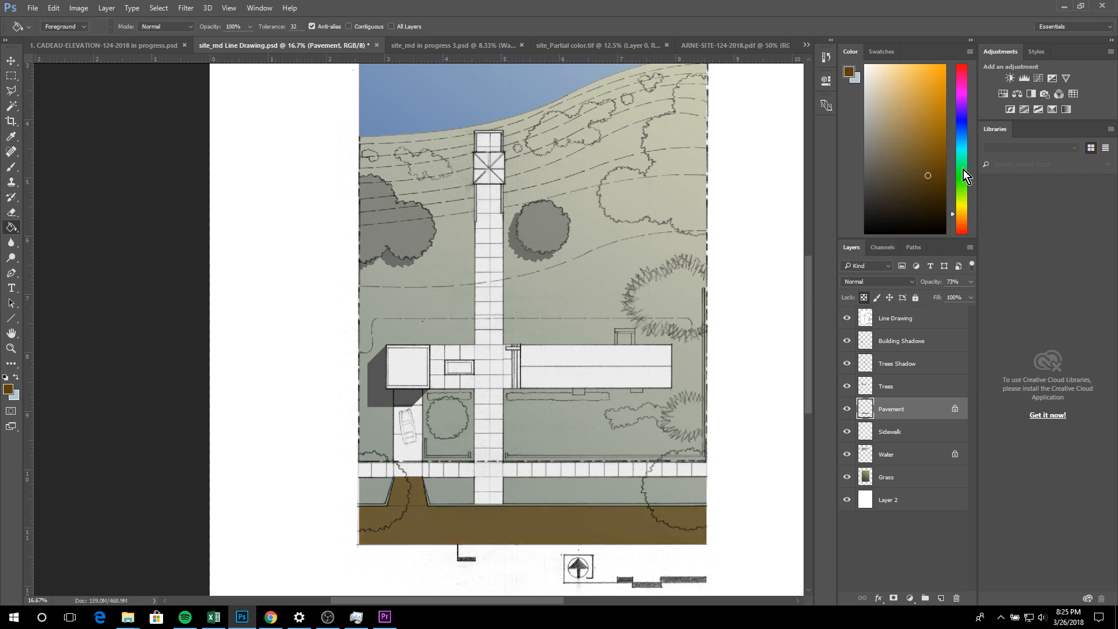
drag(907, 176, 901, 170)
click(490, 520)
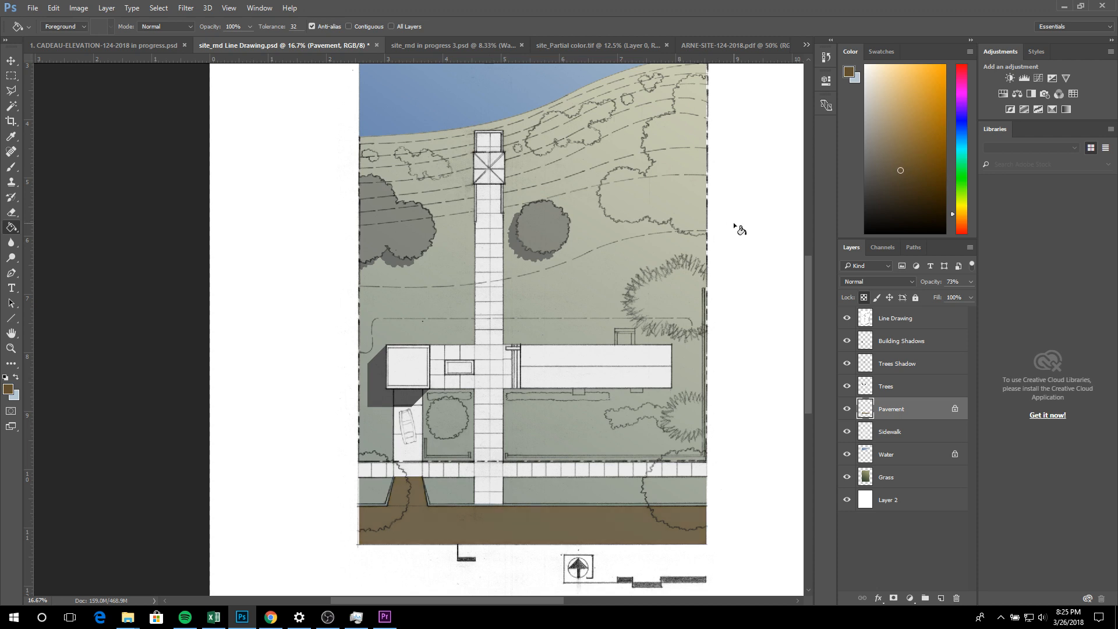
Fill the road and driveway apron on the Pavement layer with a lighter, muted tan brown
click(895, 145)
click(543, 526)
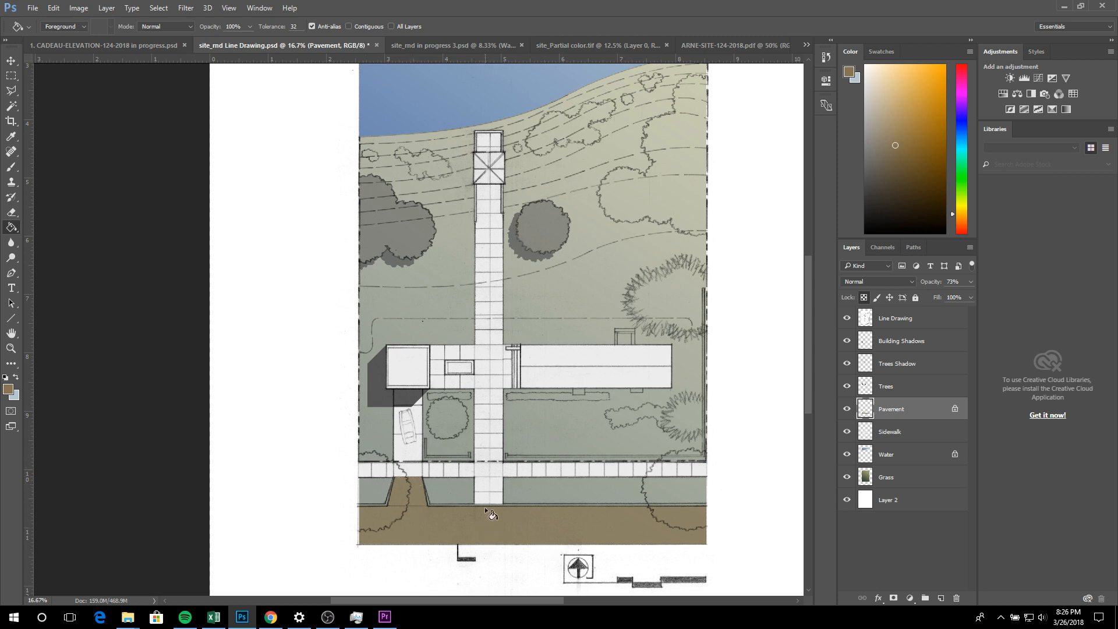
scroll(484, 506, up, 3)
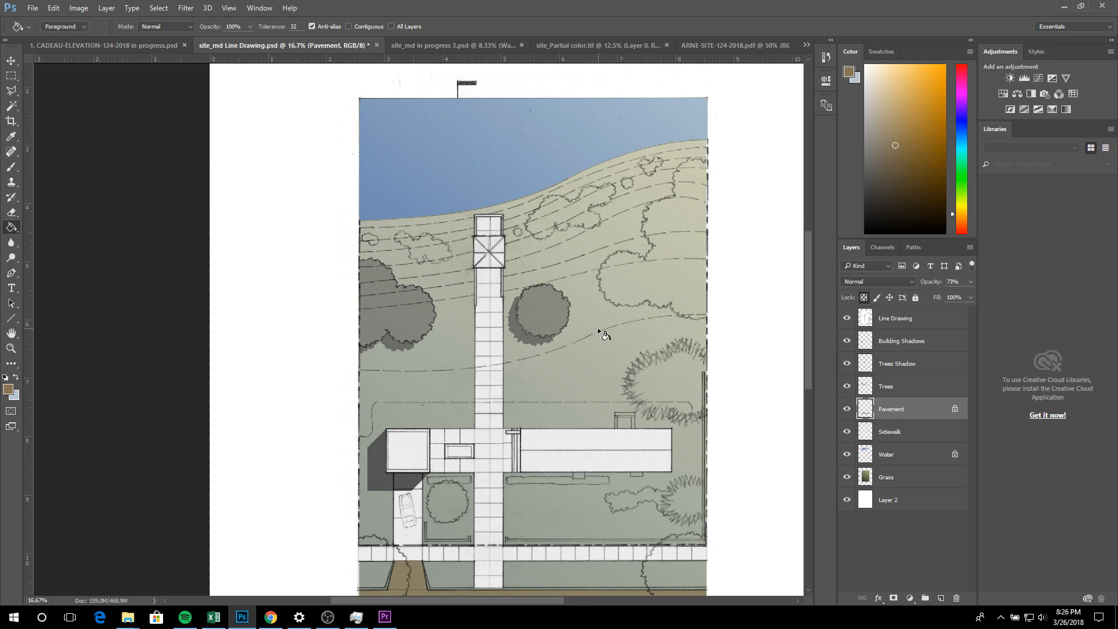
scroll(598, 330, down, 2)
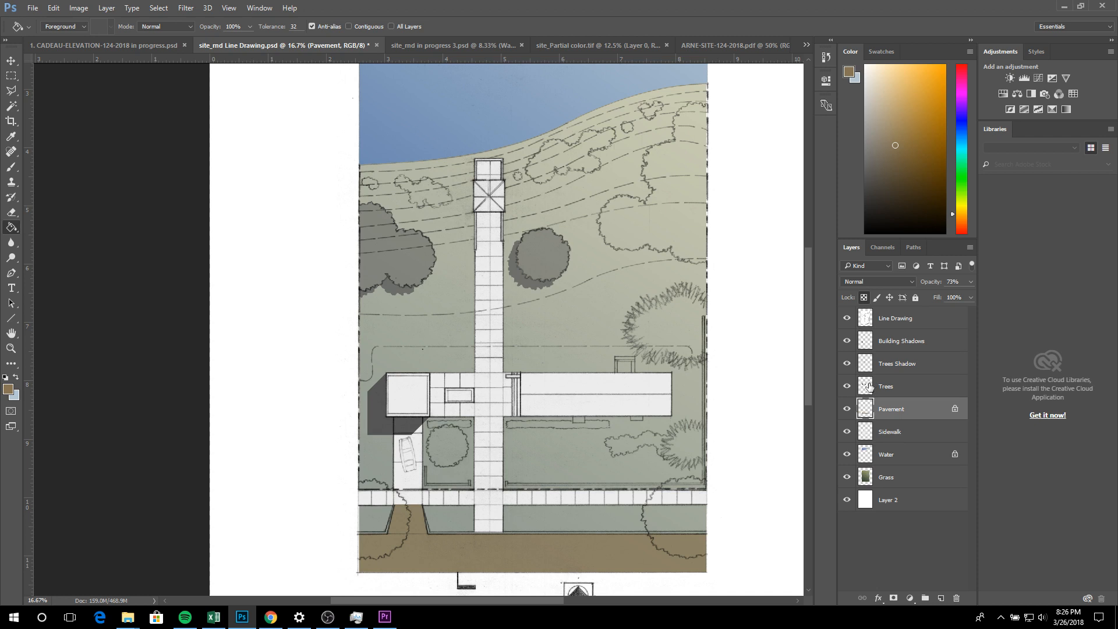
Add a new layer directly above the Trees layer and name it Bushes
click(901, 368)
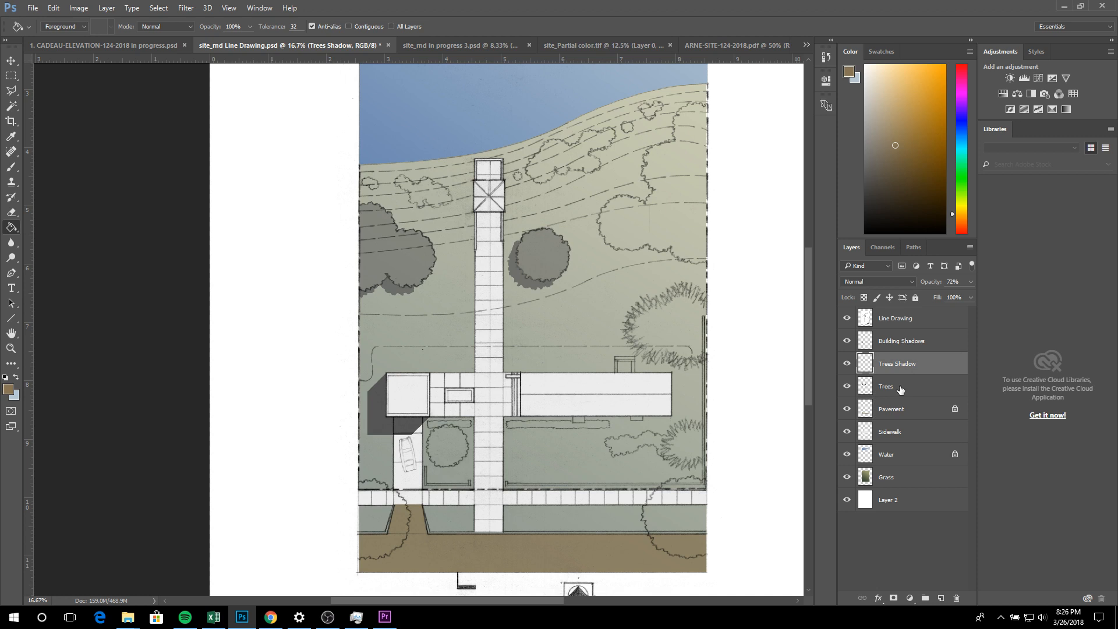
shift+click(900, 390)
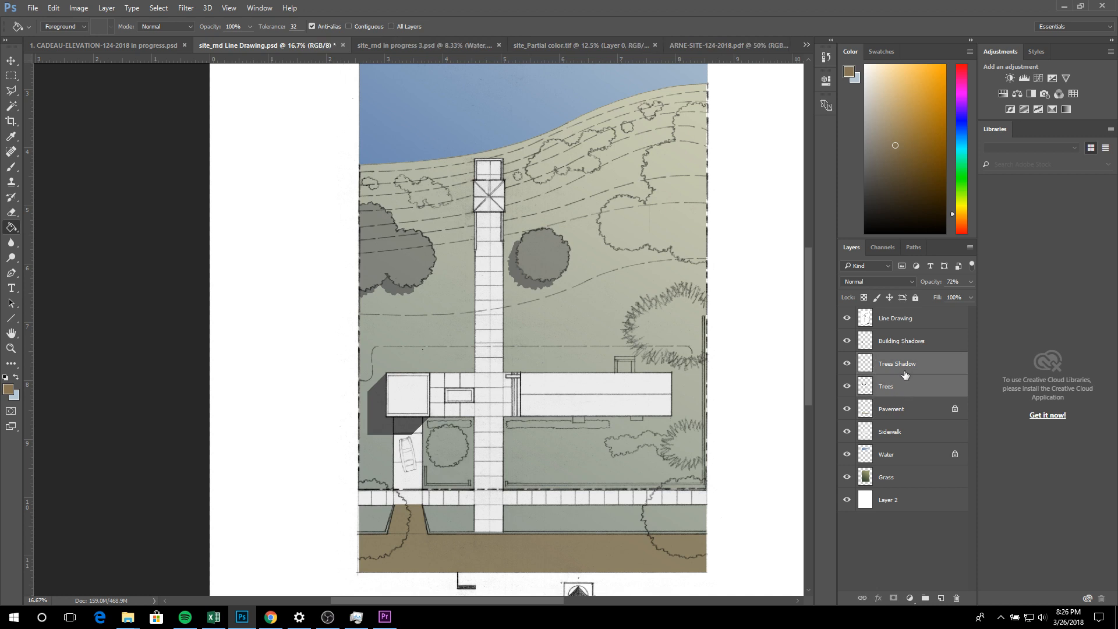
click(905, 374)
click(902, 389)
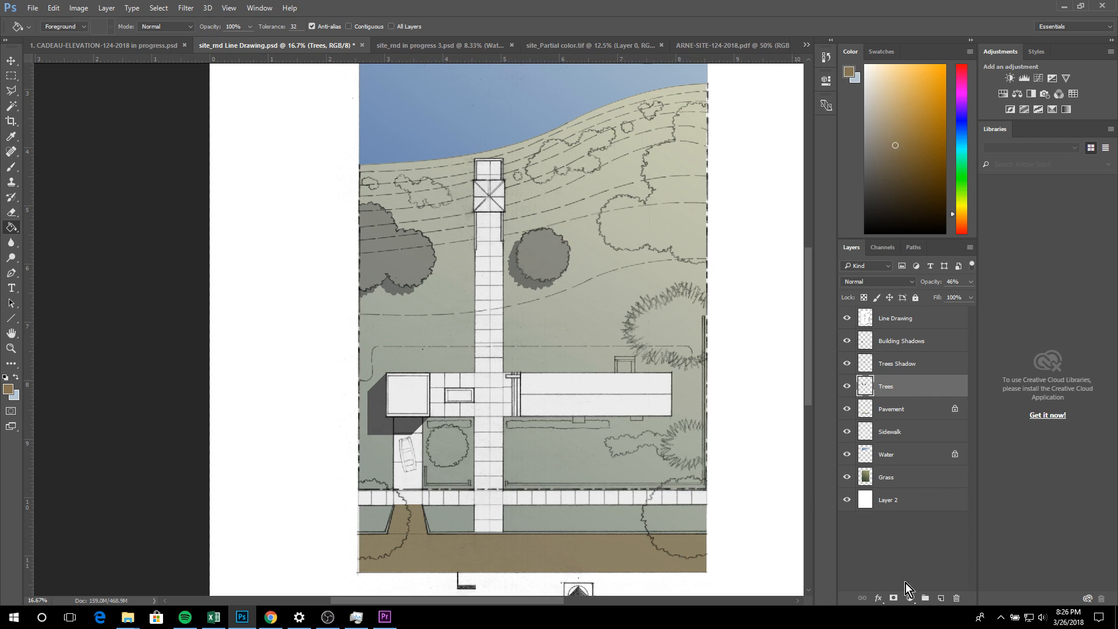
click(940, 597)
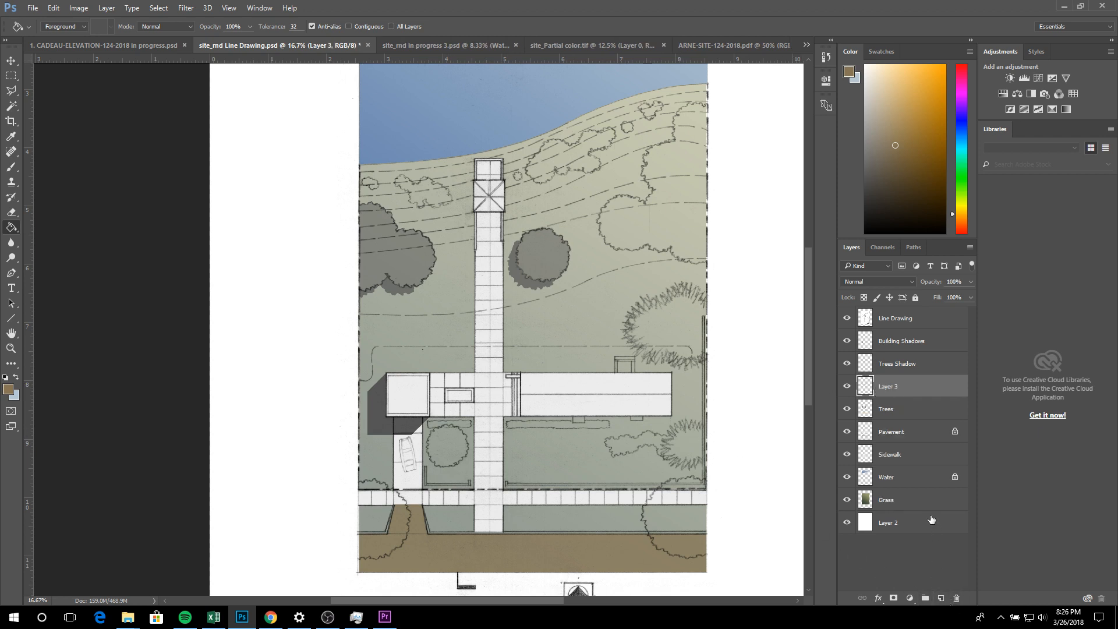
double_click(886, 387)
text(Bushes)
key(Return)
Group the Bushes and Trees layers, name the group Plants, and expand it
shift+click(896, 412)
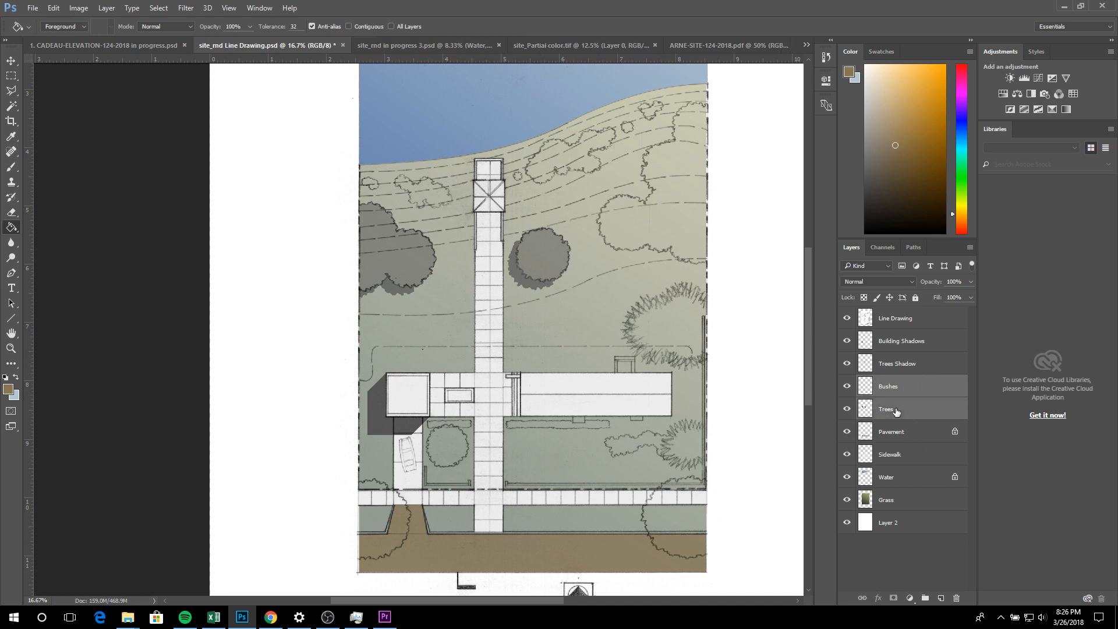
click(926, 600)
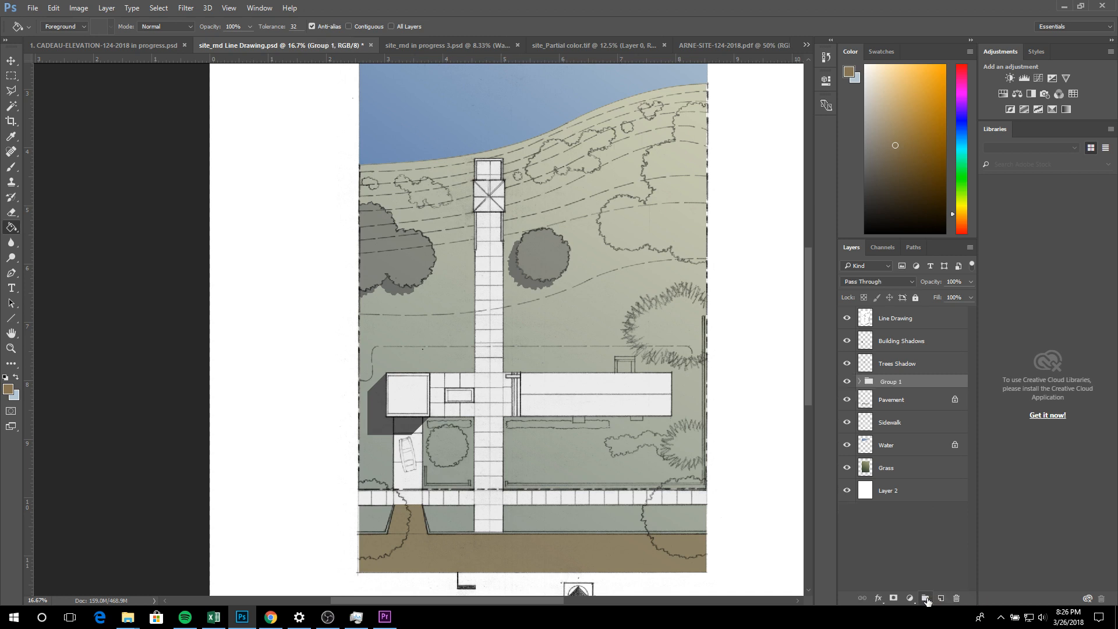
click(861, 382)
click(860, 382)
double_click(885, 382)
text(Plants)
key(Return)
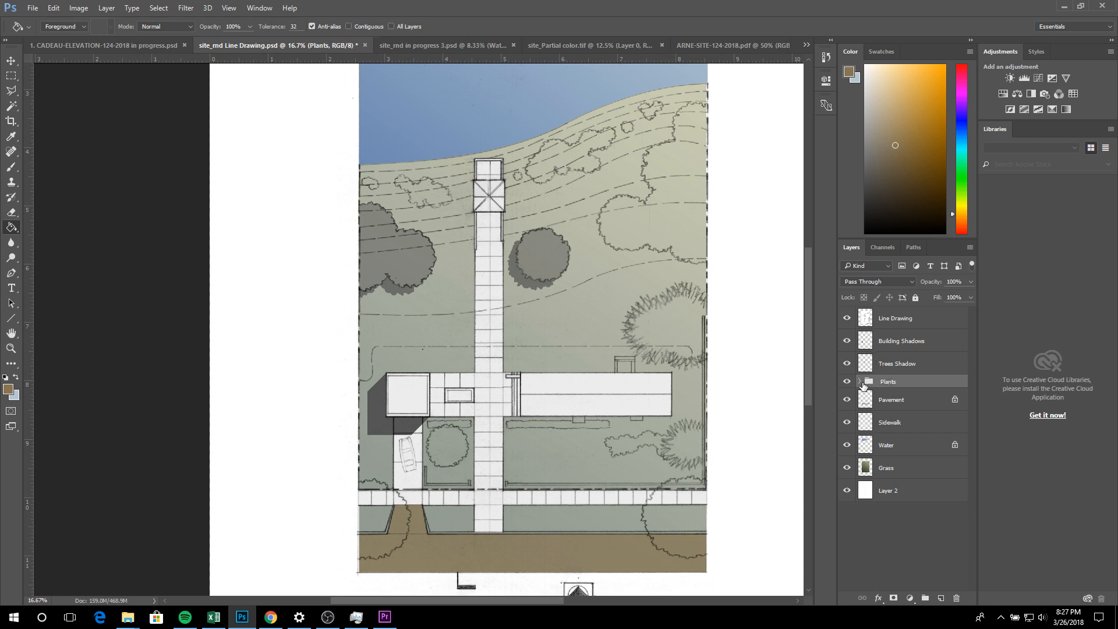
click(862, 381)
Group the Building Shadows and Trees Shadow layers, name the group Shadows, and expand it
click(890, 343)
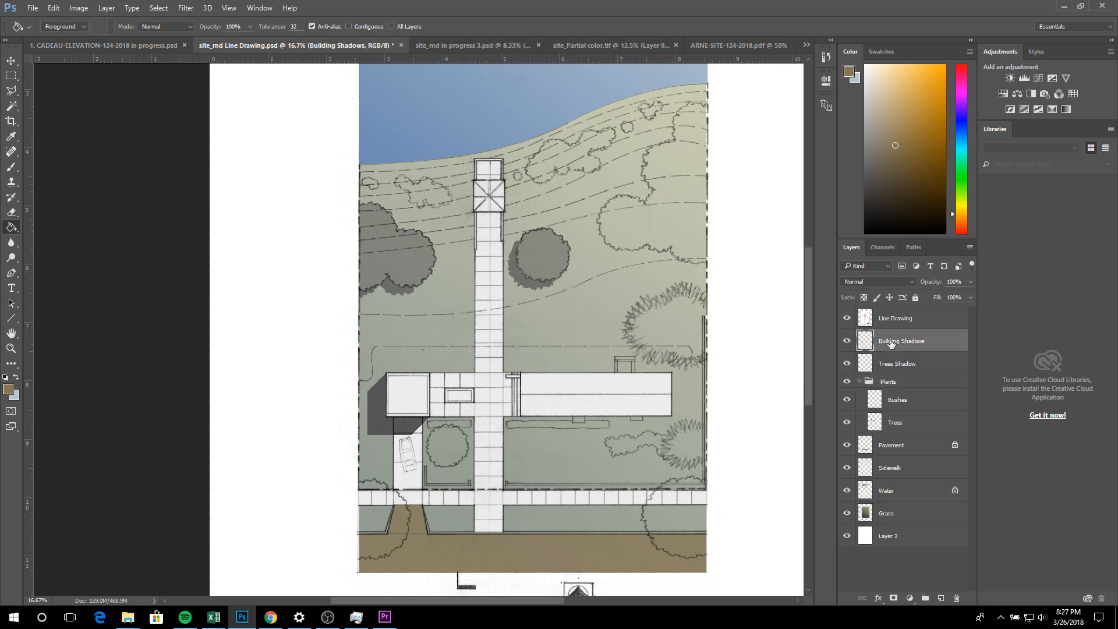
shift+click(890, 364)
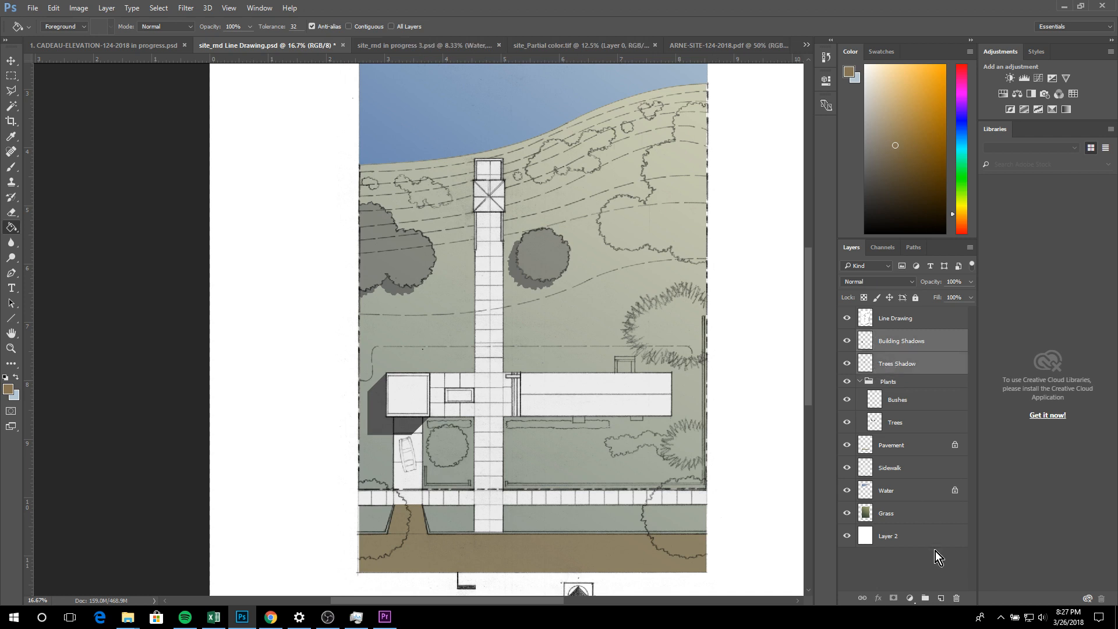
click(925, 598)
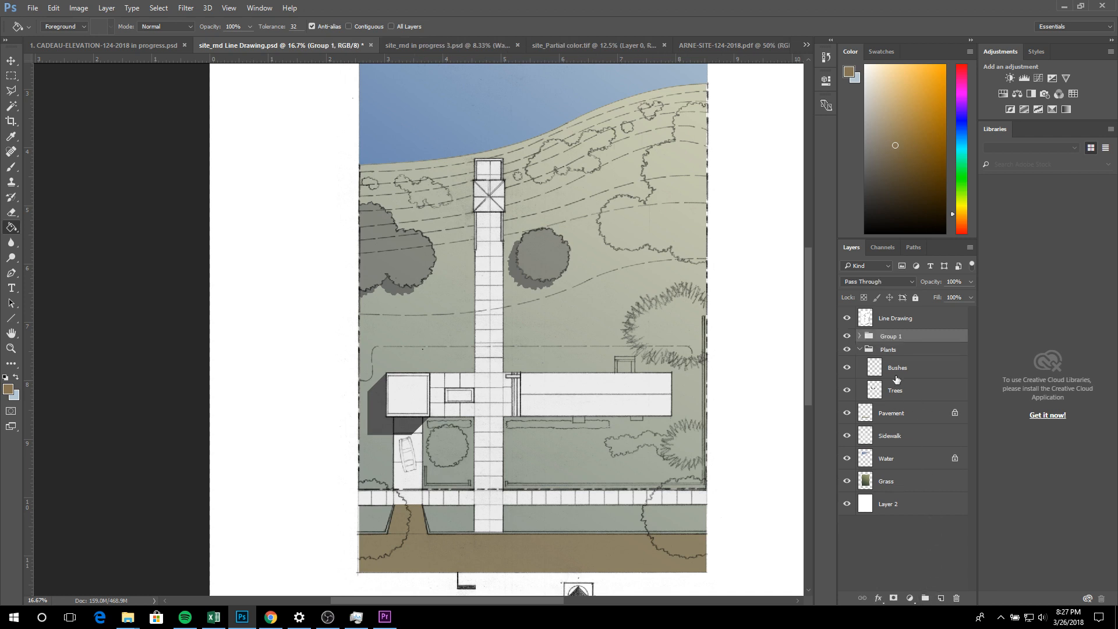
double_click(889, 336)
text(Shadows)
key(Return)
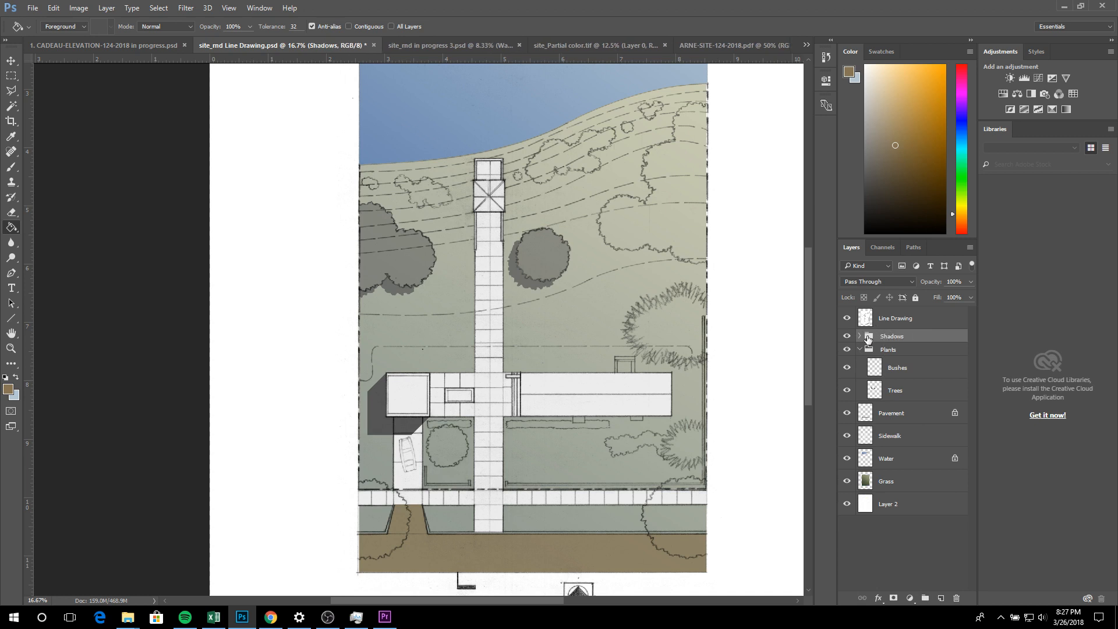
click(860, 337)
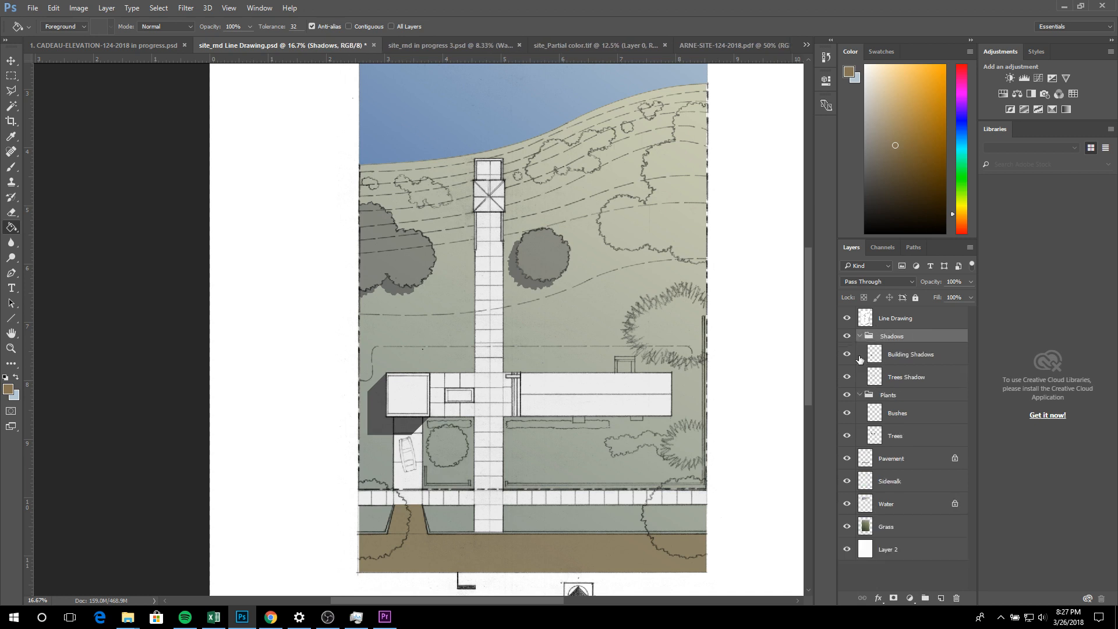
Group the Pavement and Sidewalk layers, name the group Hardscape, and expand it
click(902, 465)
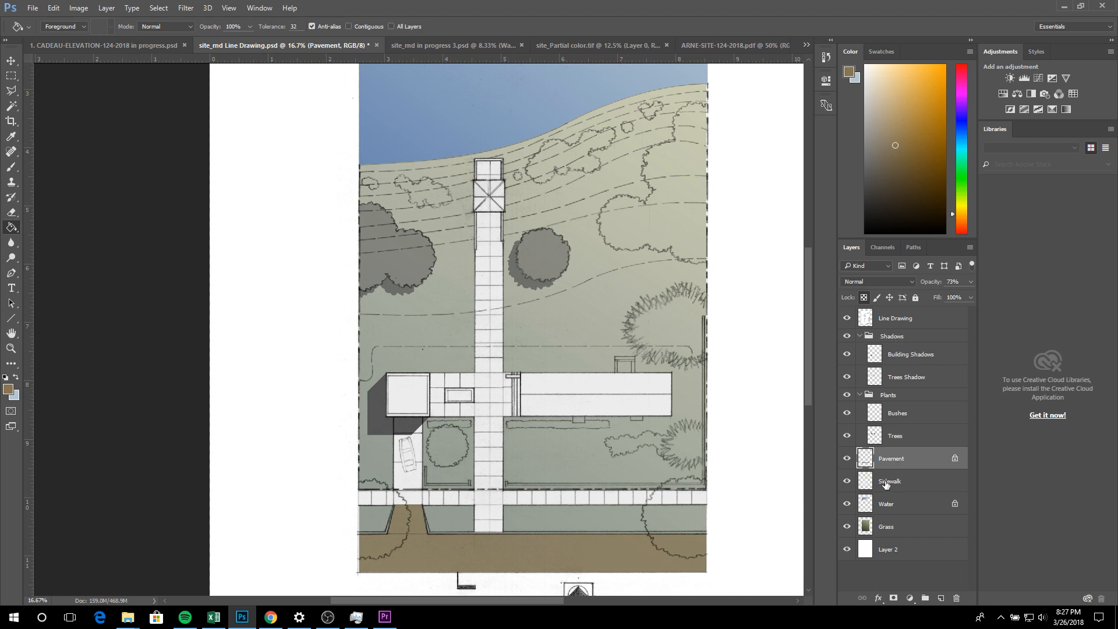
shift+click(885, 484)
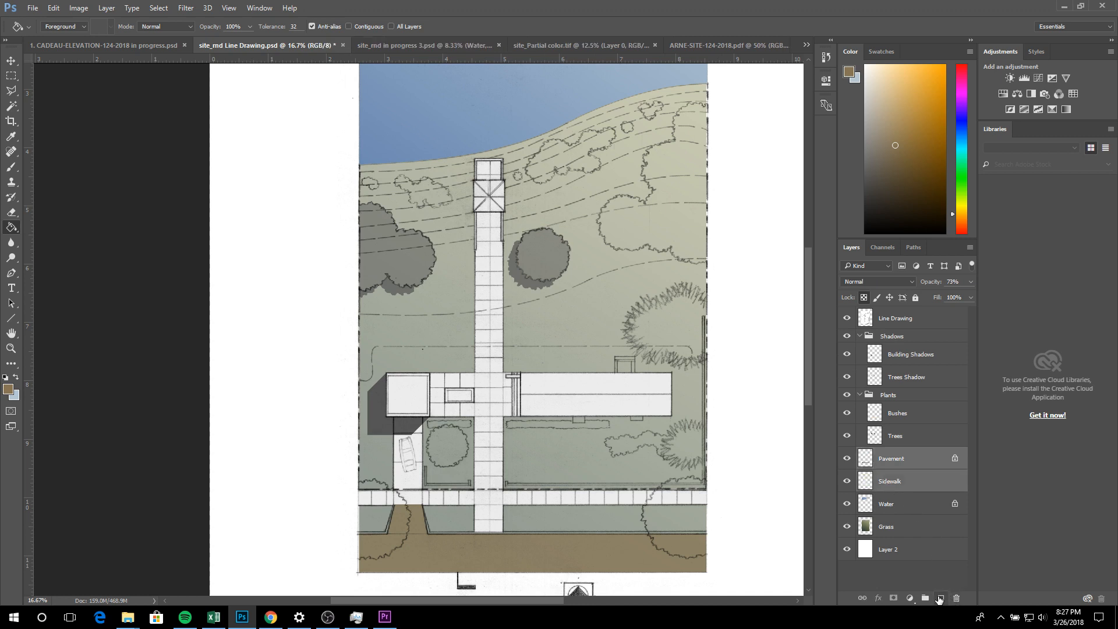
click(925, 597)
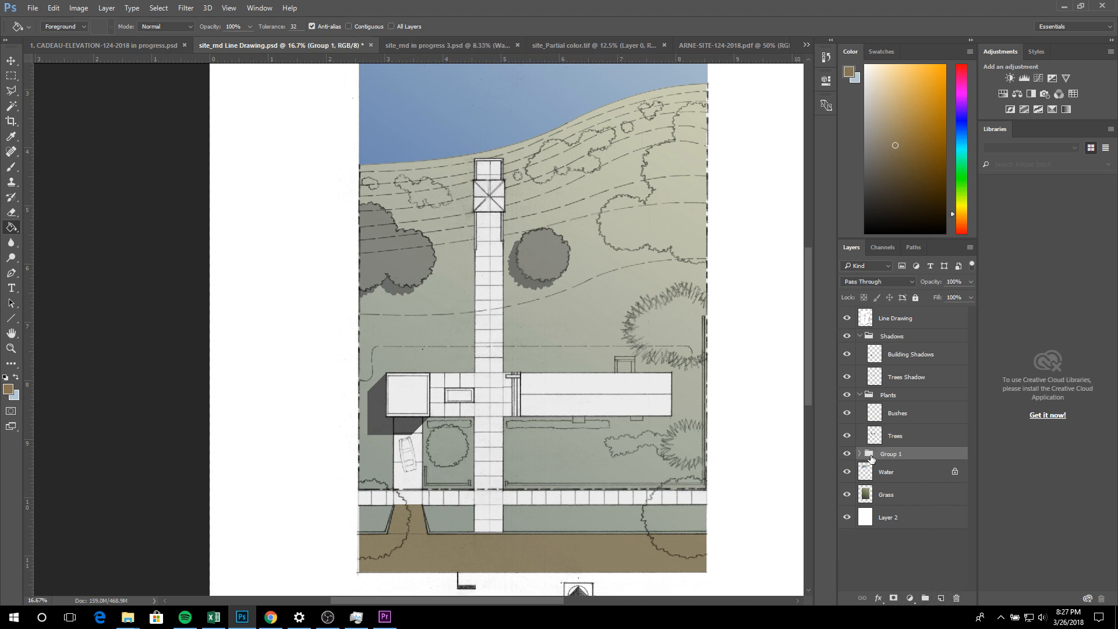
double_click(888, 454)
text(Hardscape)
key(Return)
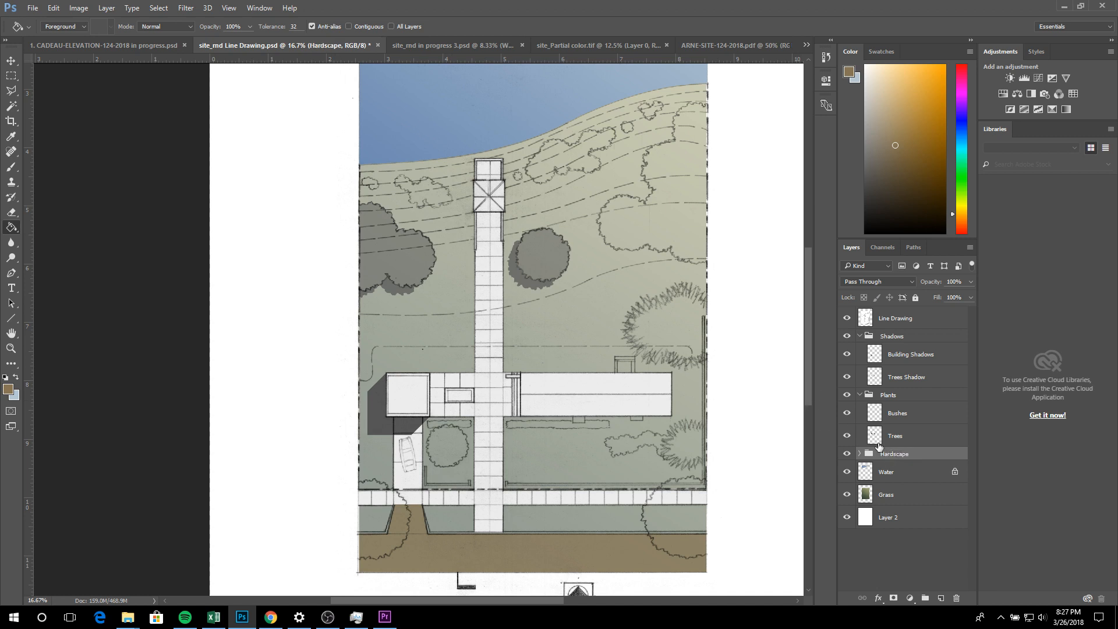
click(860, 454)
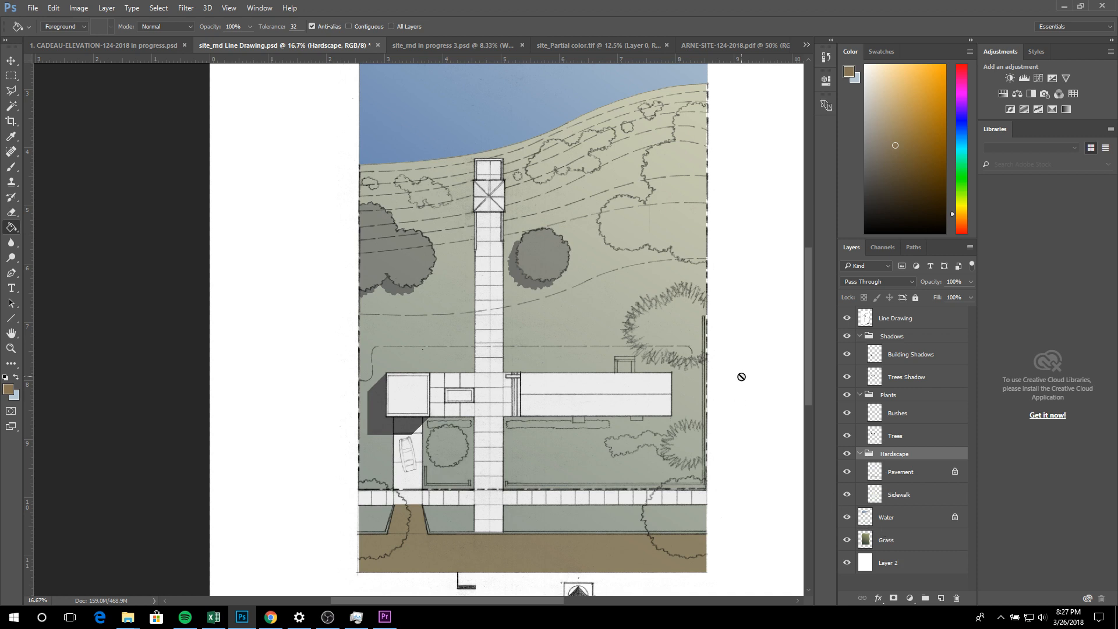
Hide the Line Drawing layer, and hide and show Layer 0 in site_Partial color.tif to examine the color fills without linework
scroll(670, 382, up, 2)
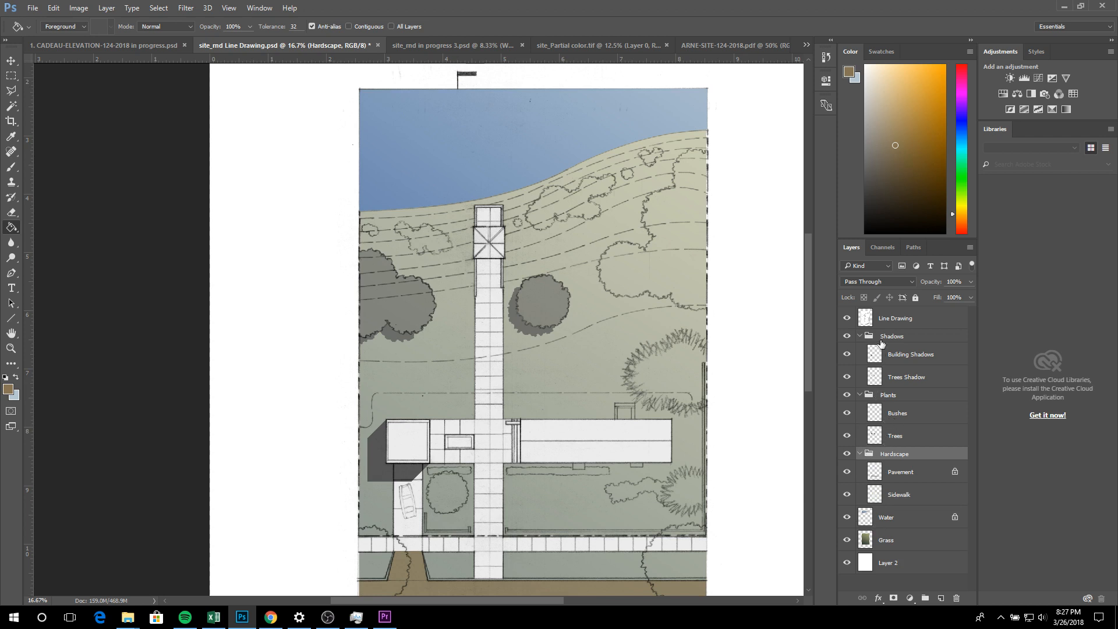
click(847, 318)
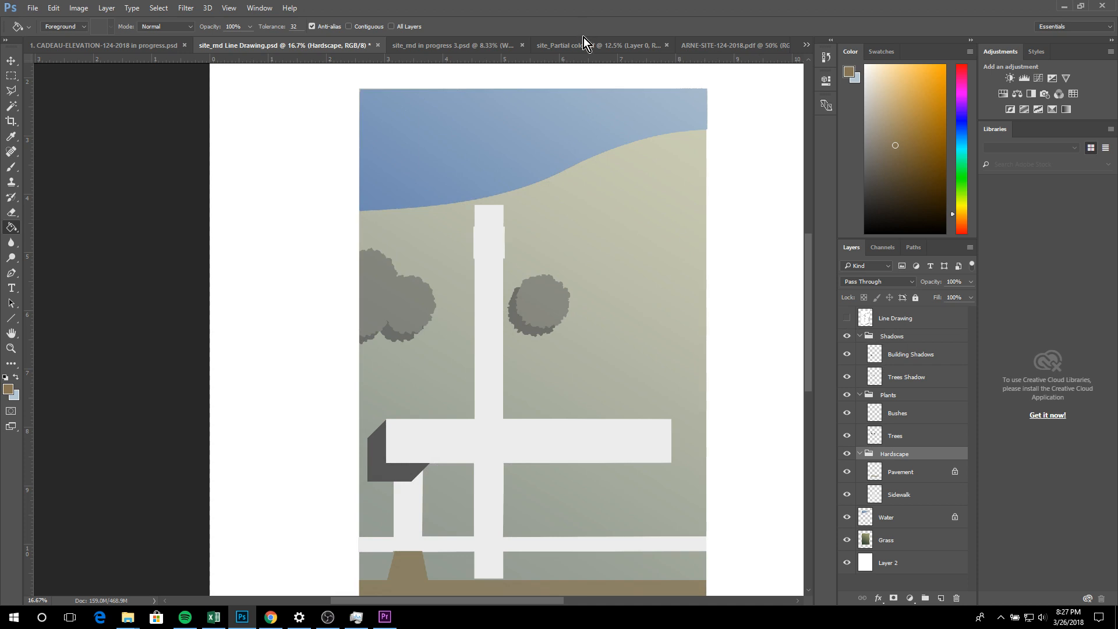
click(618, 43)
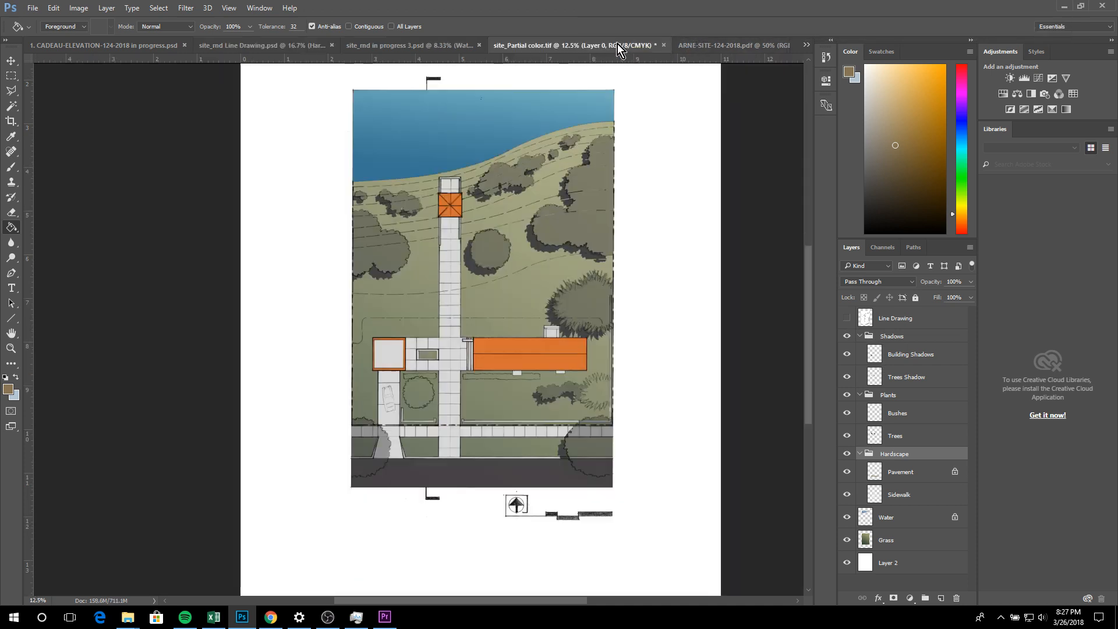
click(846, 318)
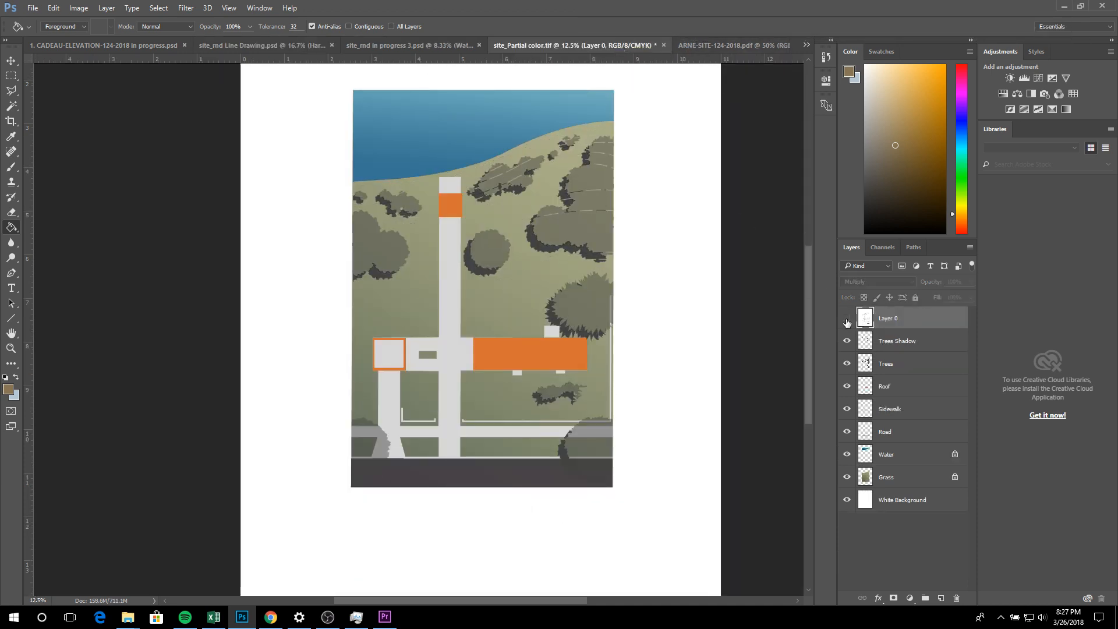
click(846, 318)
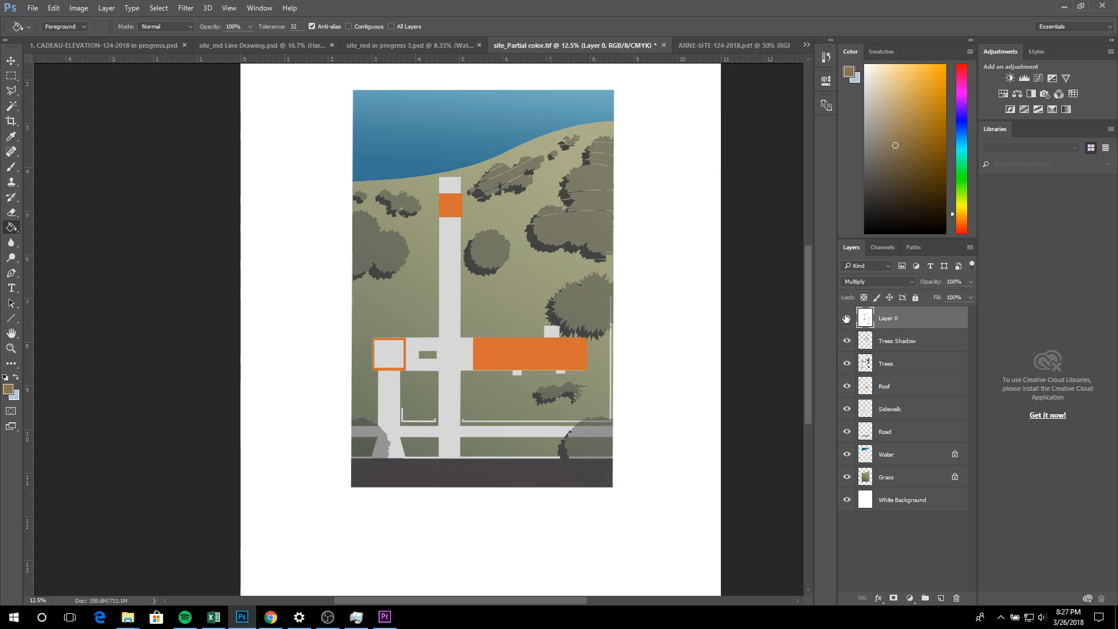
Examine the finished site plan's colors, plants and shadows in ARNE-SITE-124-2018.pdf
click(715, 49)
scroll(616, 418, up, 2)
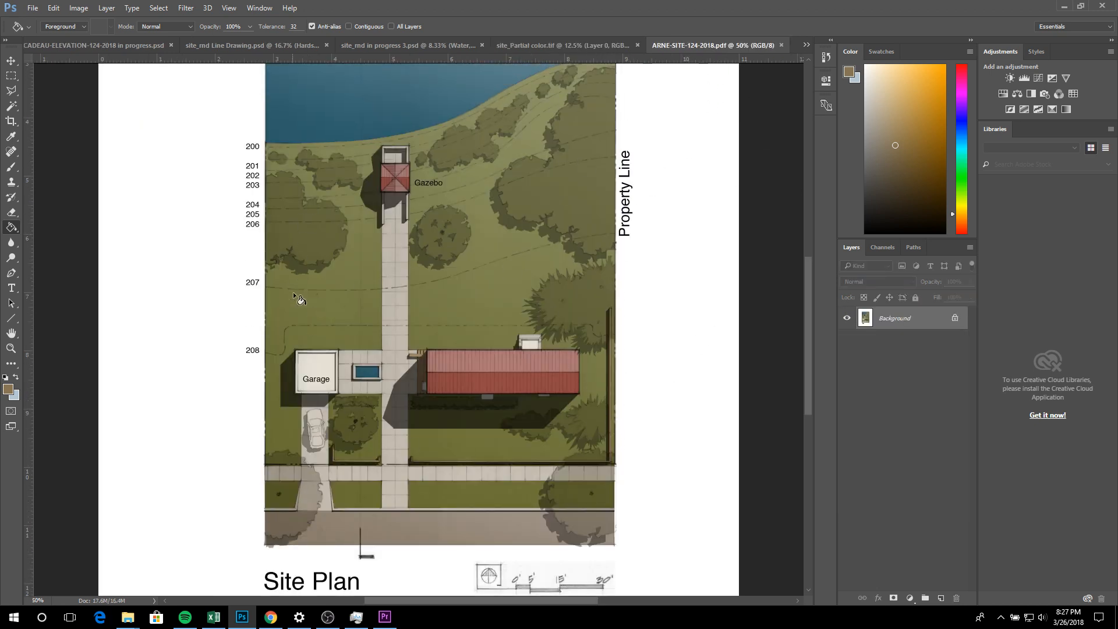
scroll(294, 296, up, 2)
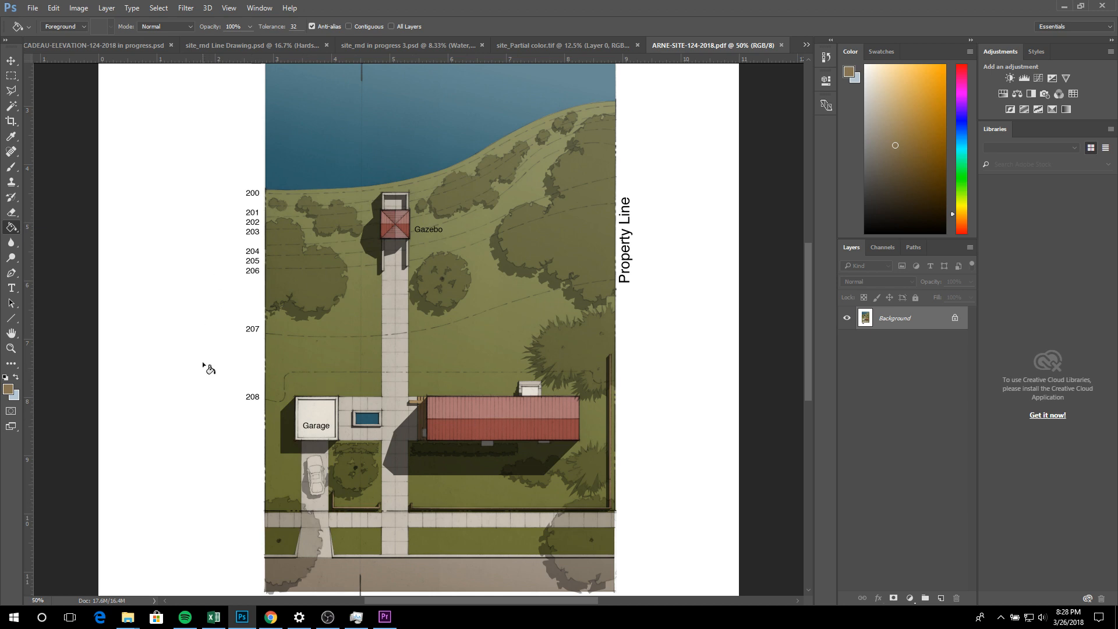
scroll(505, 394, down, 2)
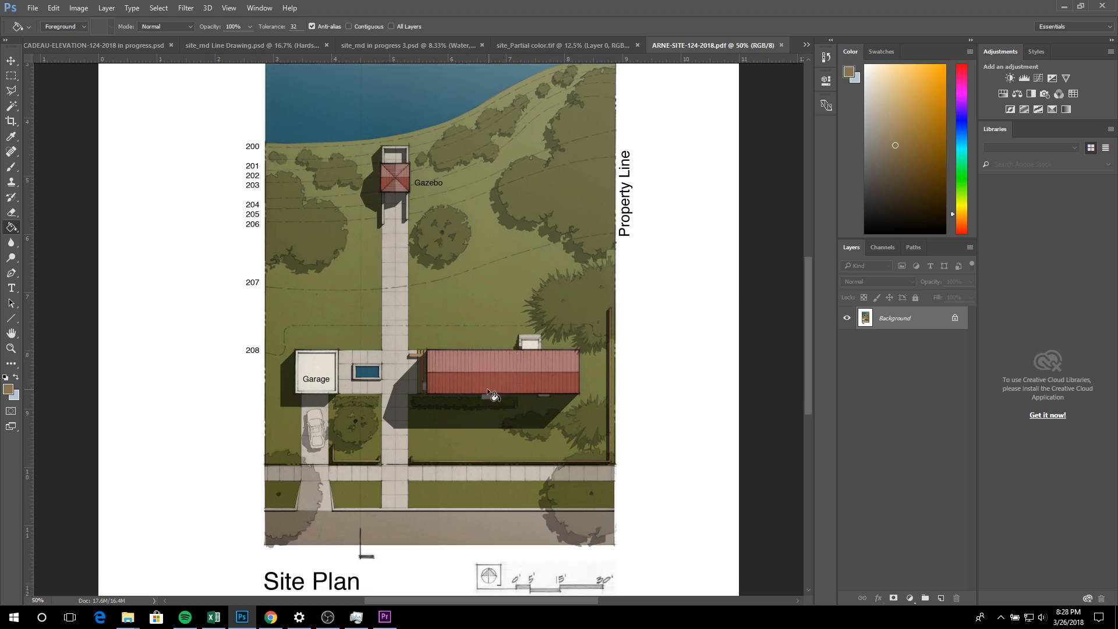
Compare the colors and tree shadows of the finished plan in ARNE-SITE-124-2018.pdf with those in site_Partial color.tif
scroll(489, 393, down, 2)
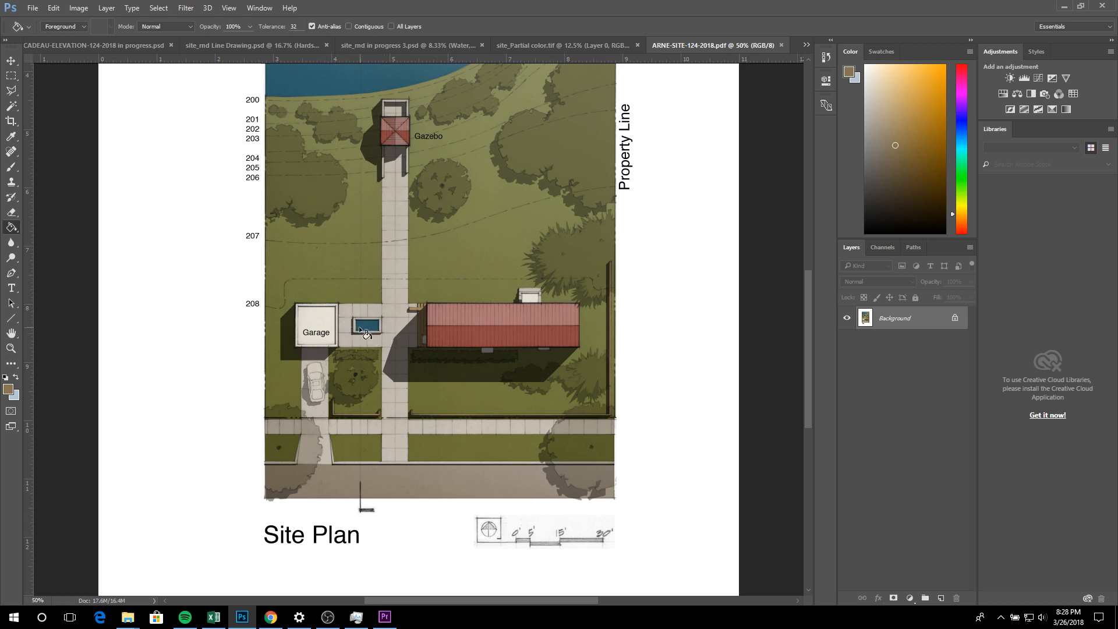
scroll(365, 333, up, 4)
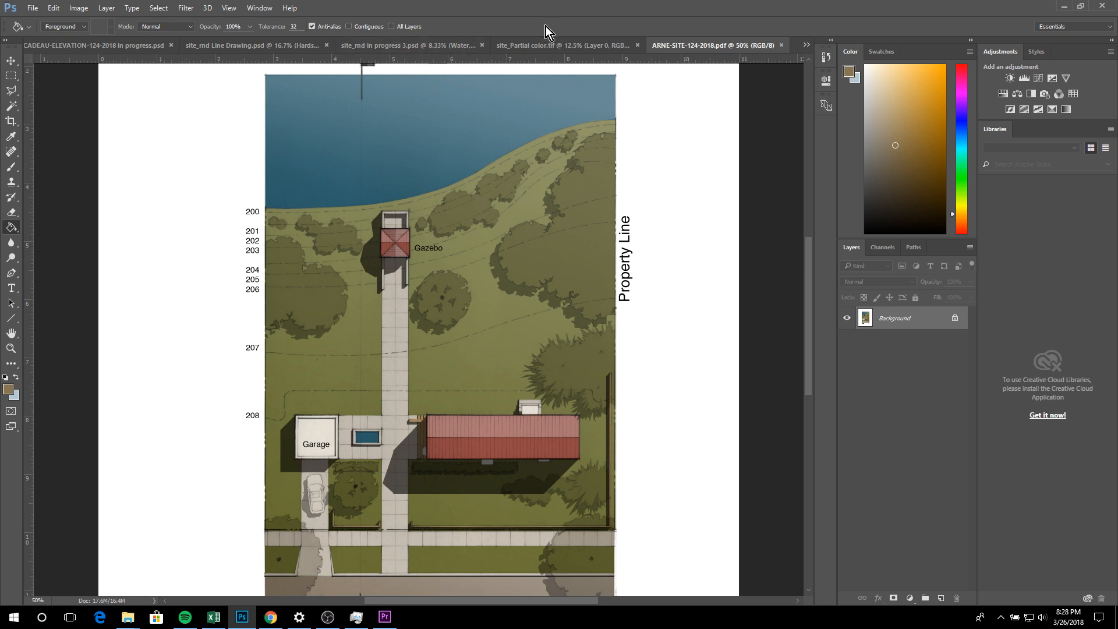
click(539, 43)
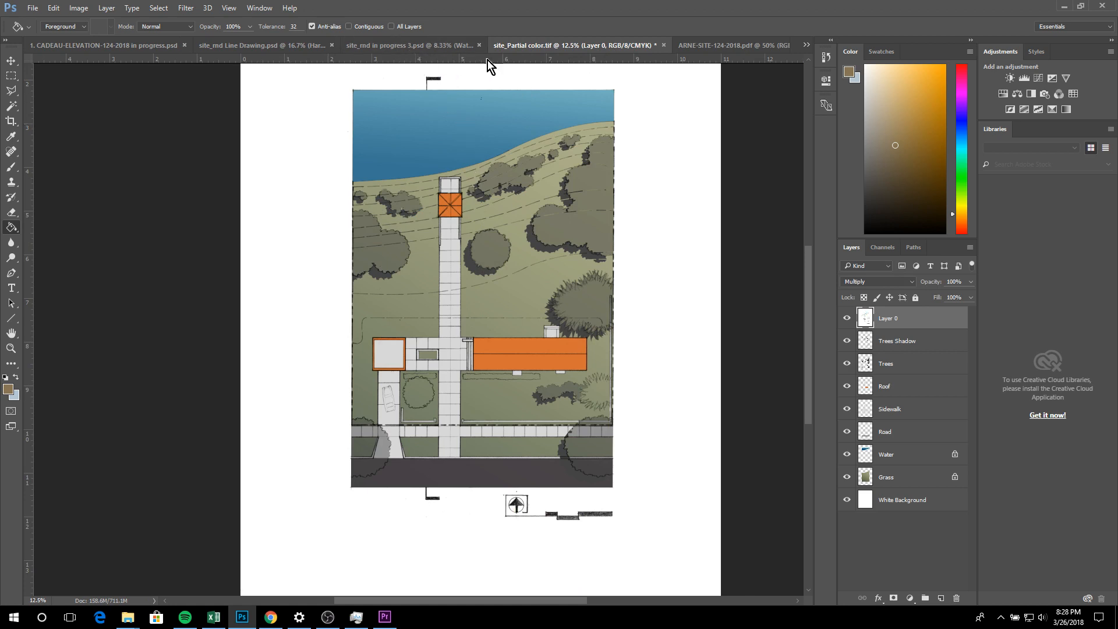
click(731, 45)
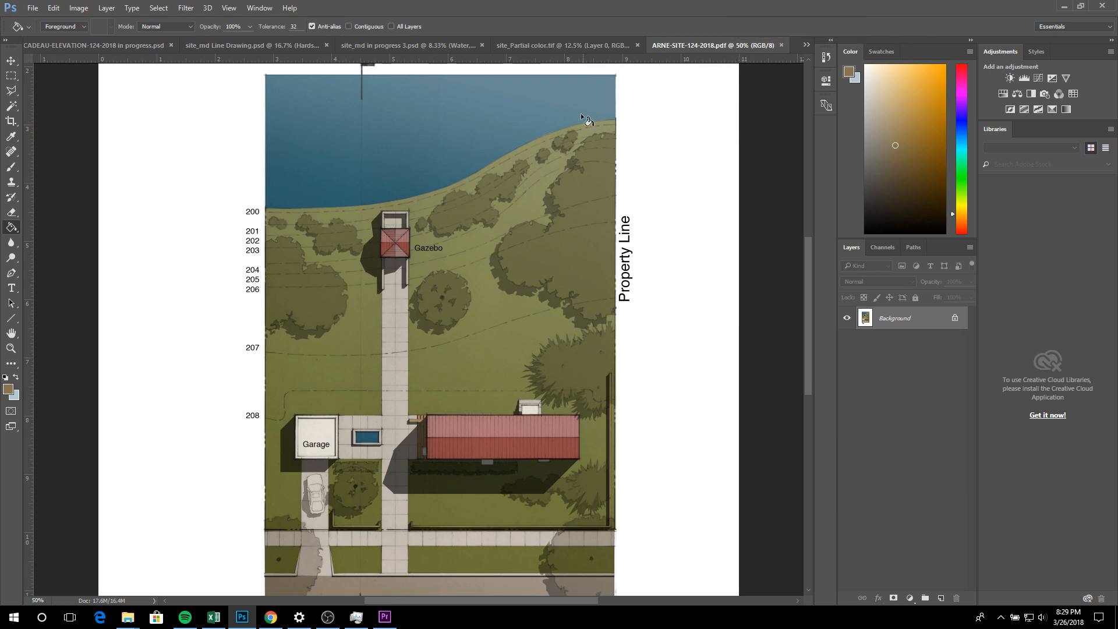
click(519, 46)
click(405, 46)
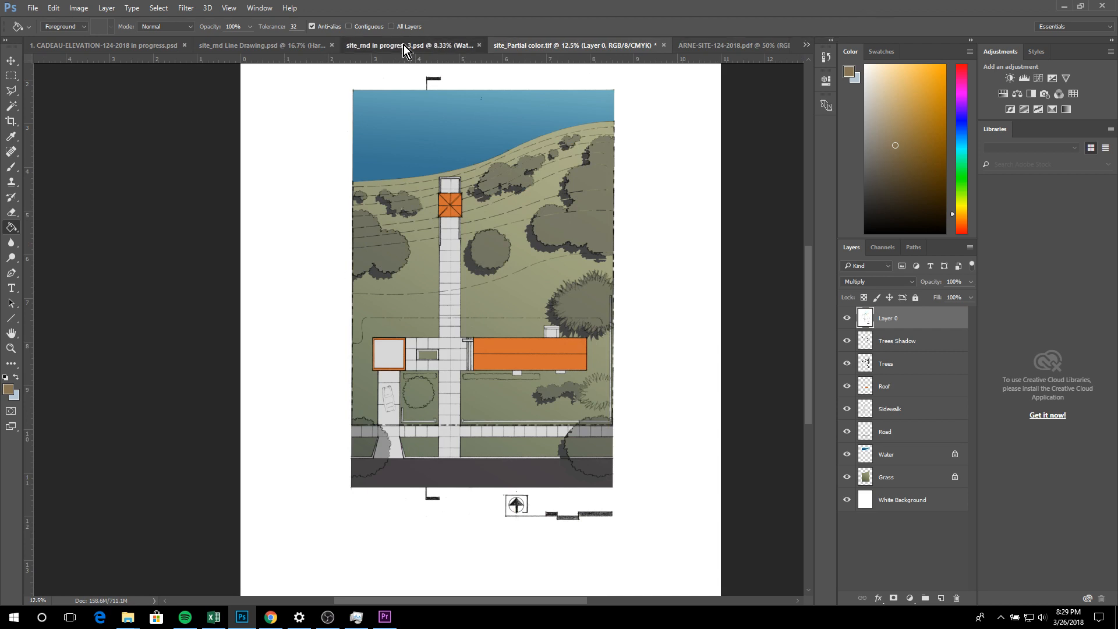
click(553, 49)
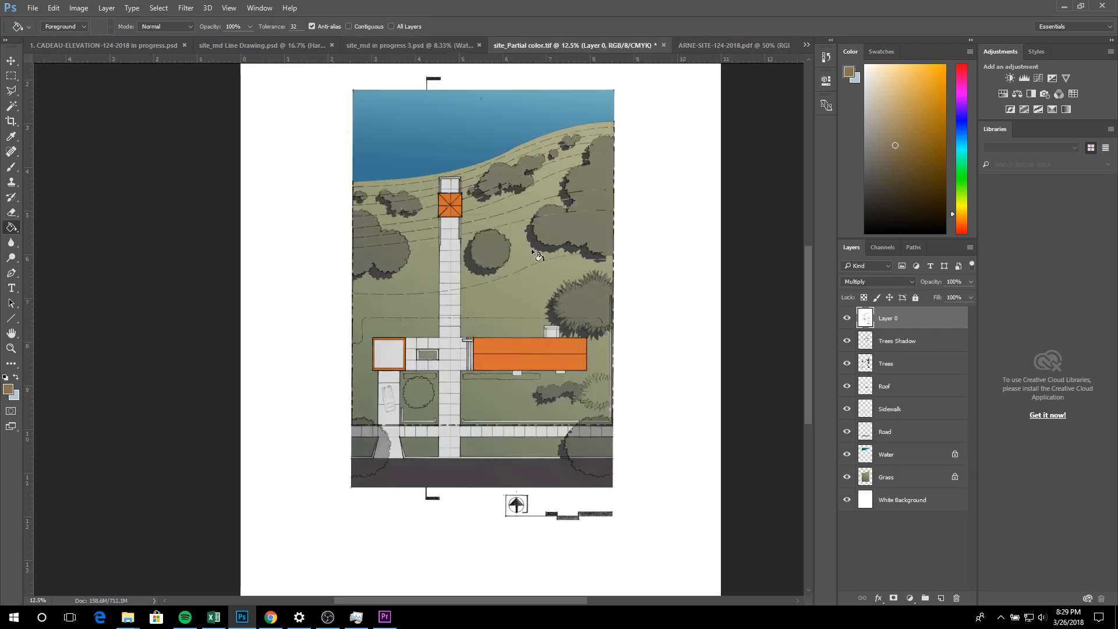
click(693, 45)
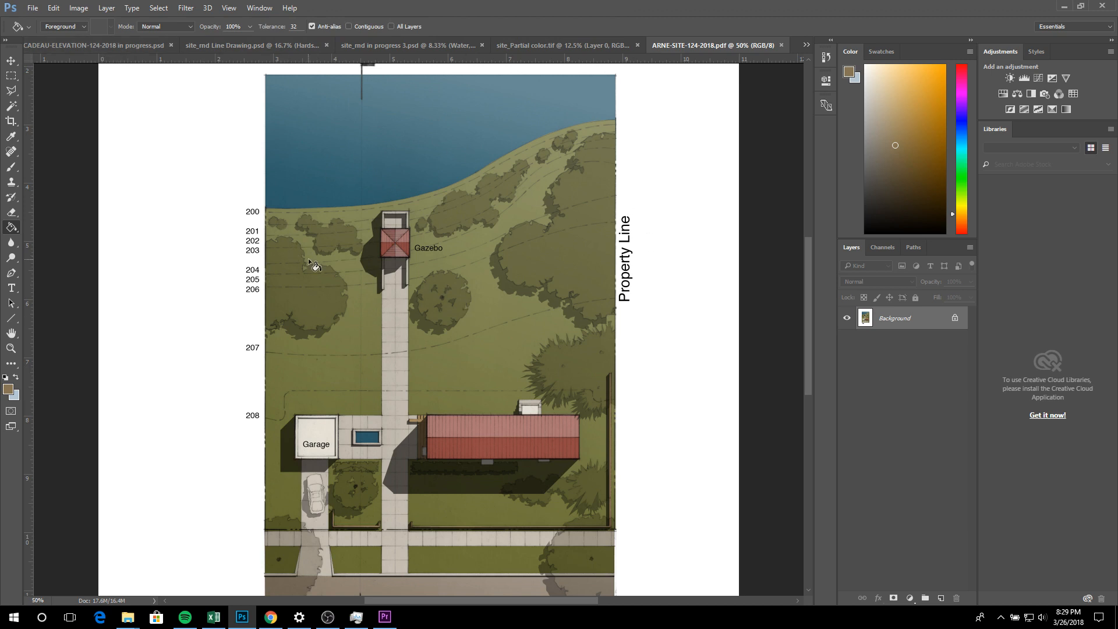
In CADEAU-ELEVATION-124-2018 in progress.psd, collapse the Landscaping group, hide and show the Entourage group to check its contents, and collapse it
click(103, 50)
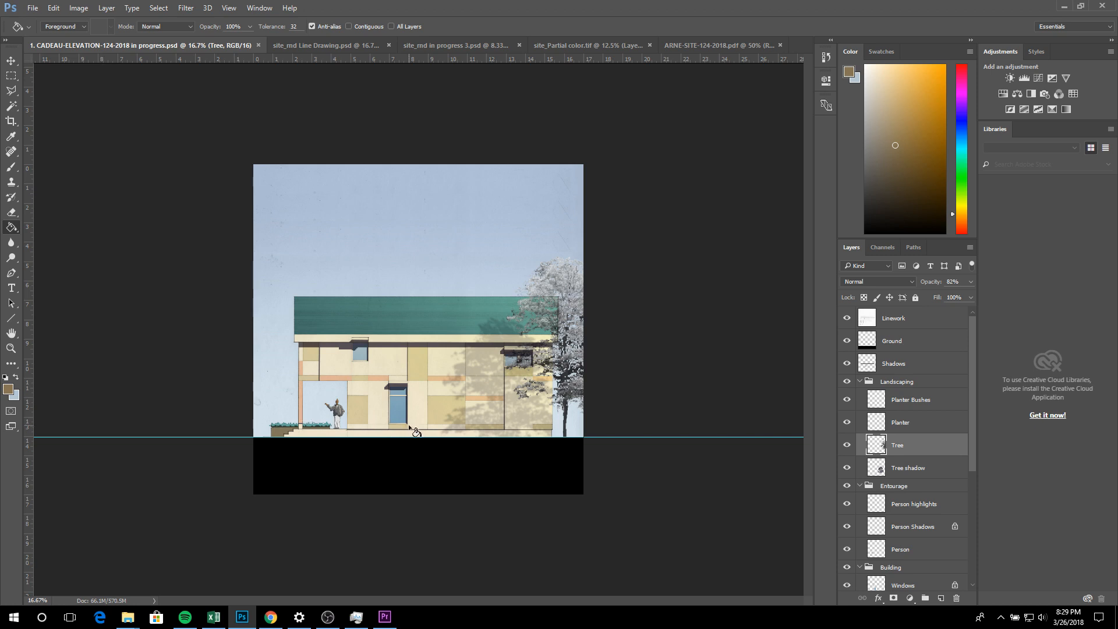
key(ctrl+plus)
key(ctrl+plus)
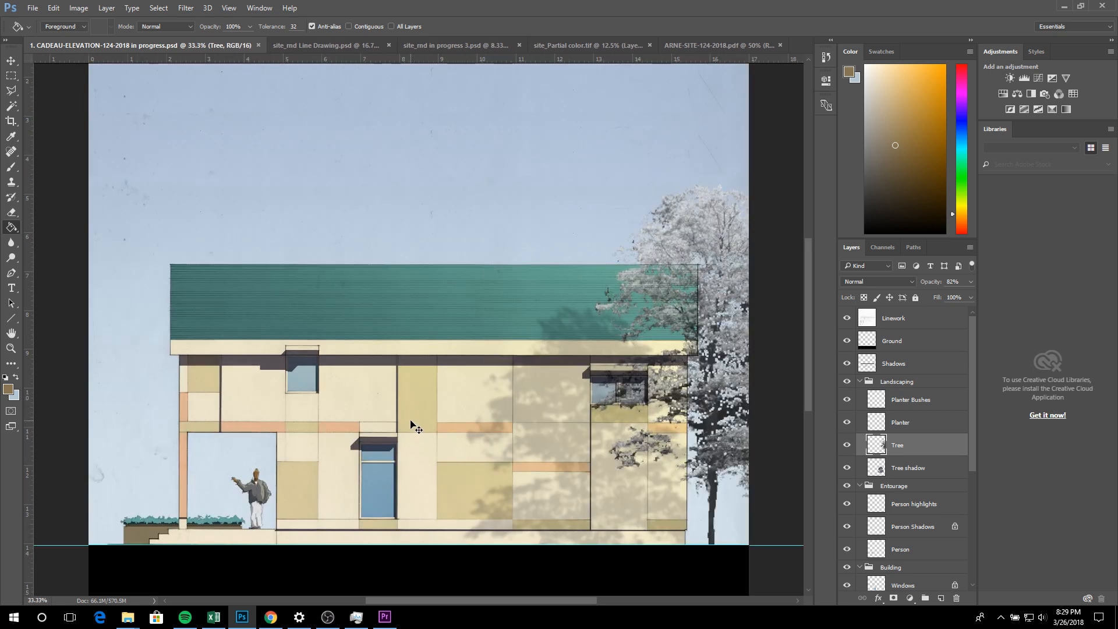
click(858, 382)
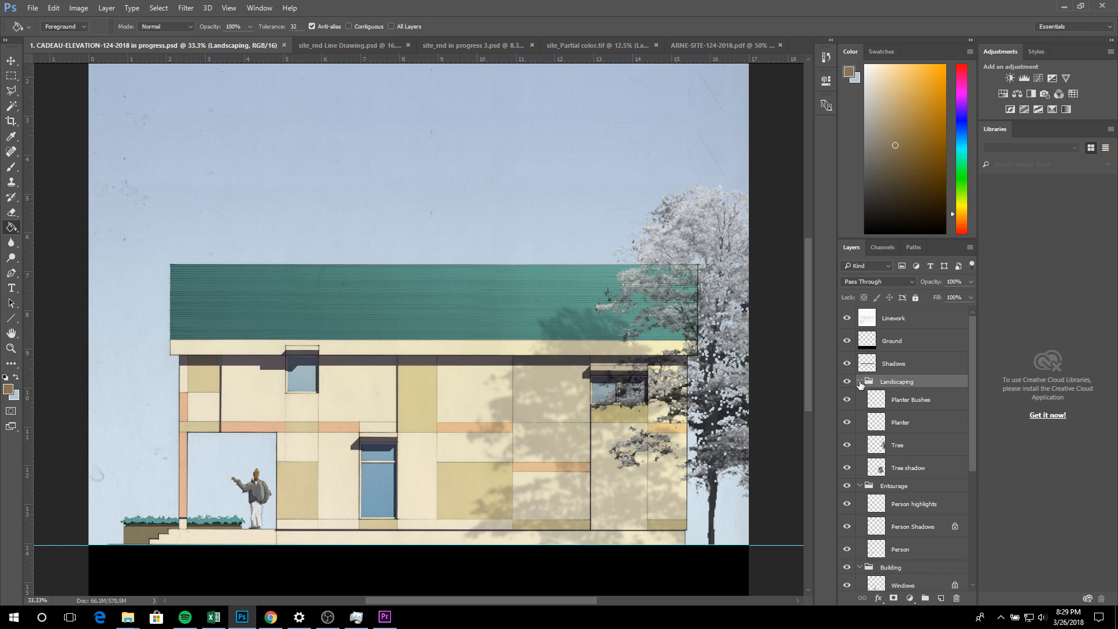
click(859, 382)
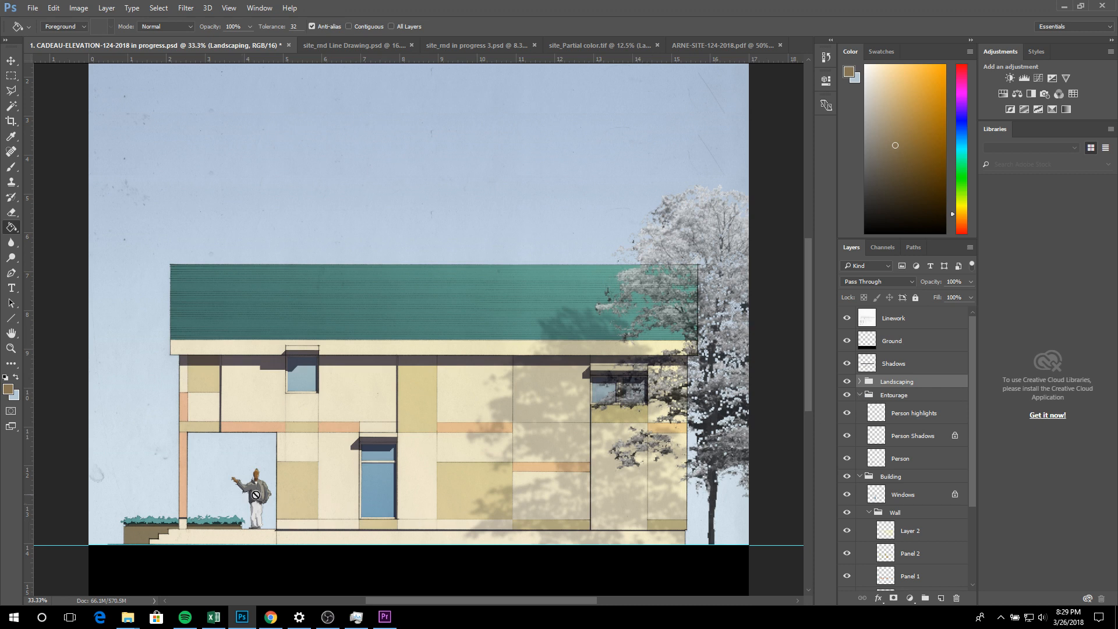
click(847, 395)
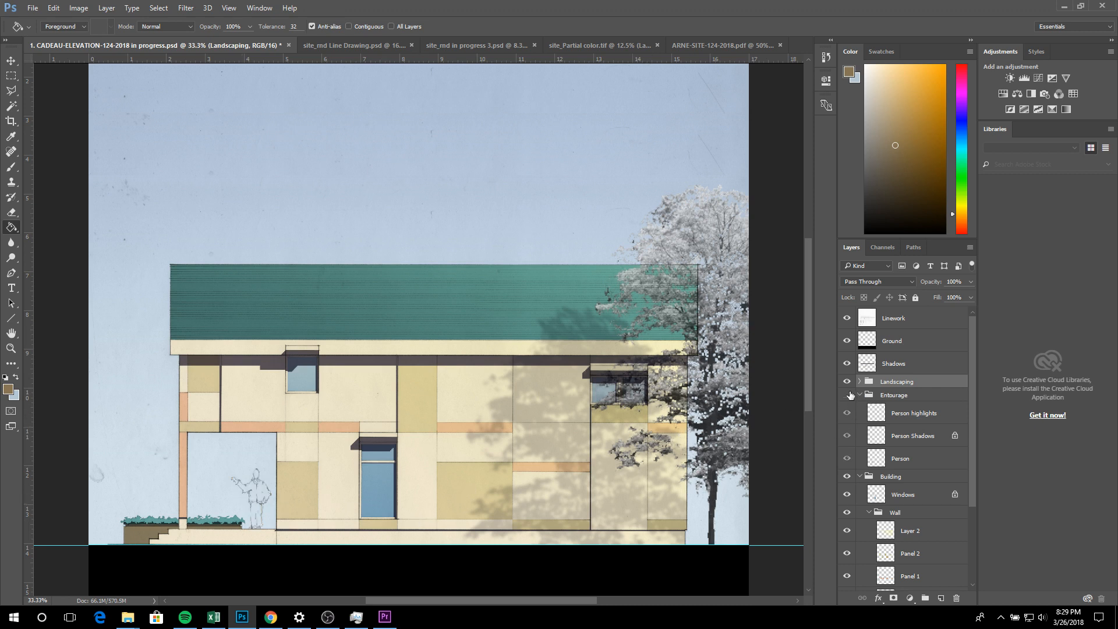
click(847, 394)
click(859, 395)
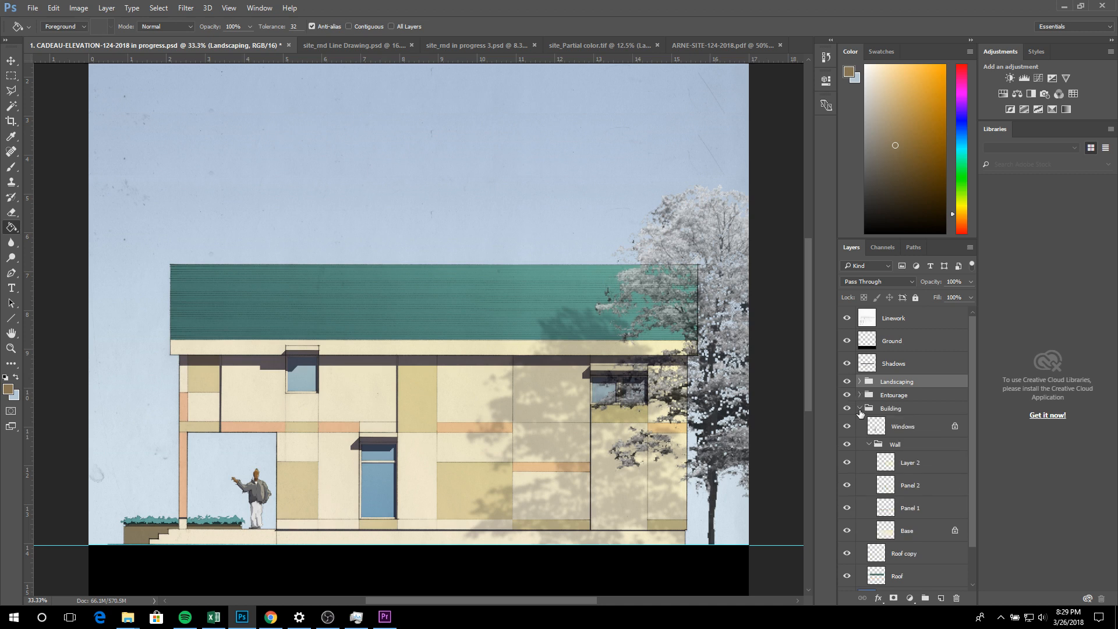
Hide and show the Building group and its Panel 2 layer to check their contents, and collapse the Wall and Building groups
click(854, 411)
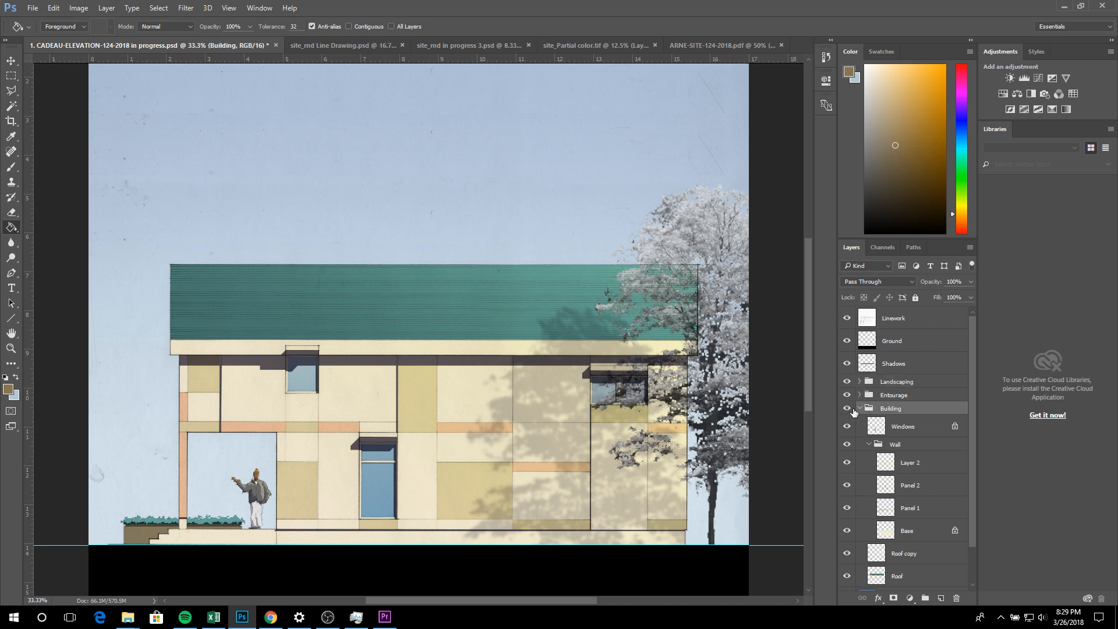
click(849, 409)
click(848, 409)
click(860, 410)
click(861, 410)
click(849, 485)
click(849, 485)
click(868, 444)
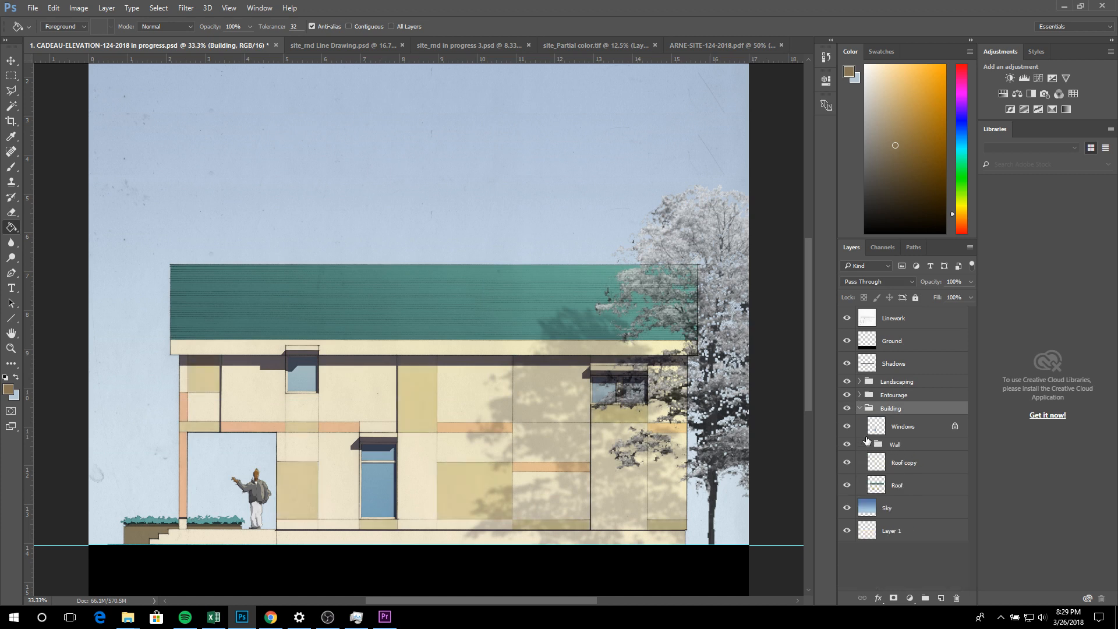
click(859, 409)
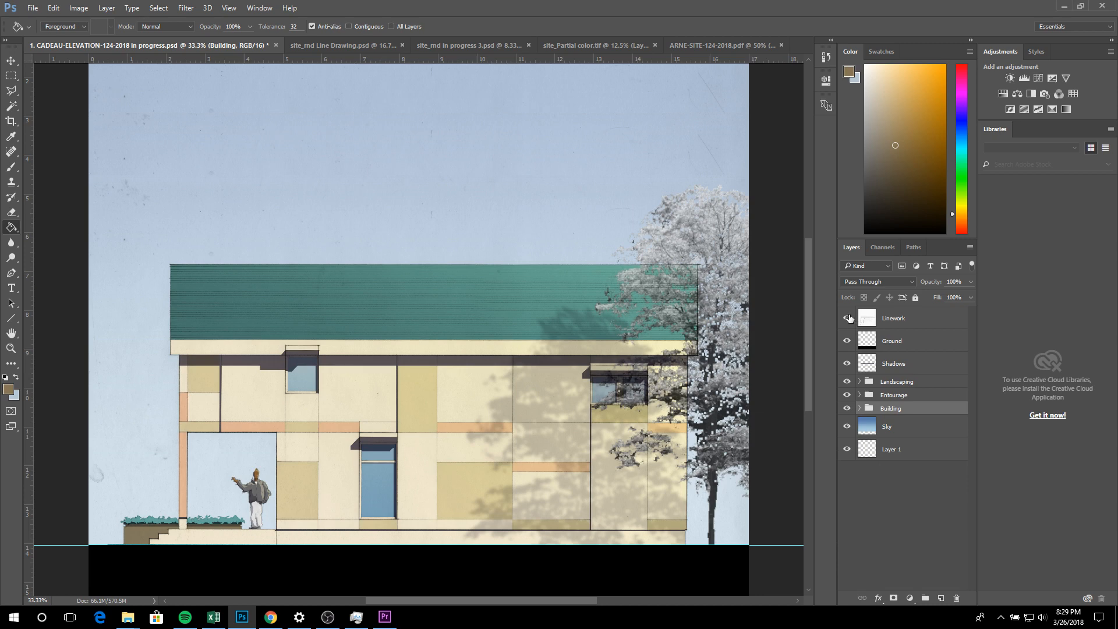
Hide and show the Linework layer to examine what the line drawing adds over the elevation's color fills
click(870, 322)
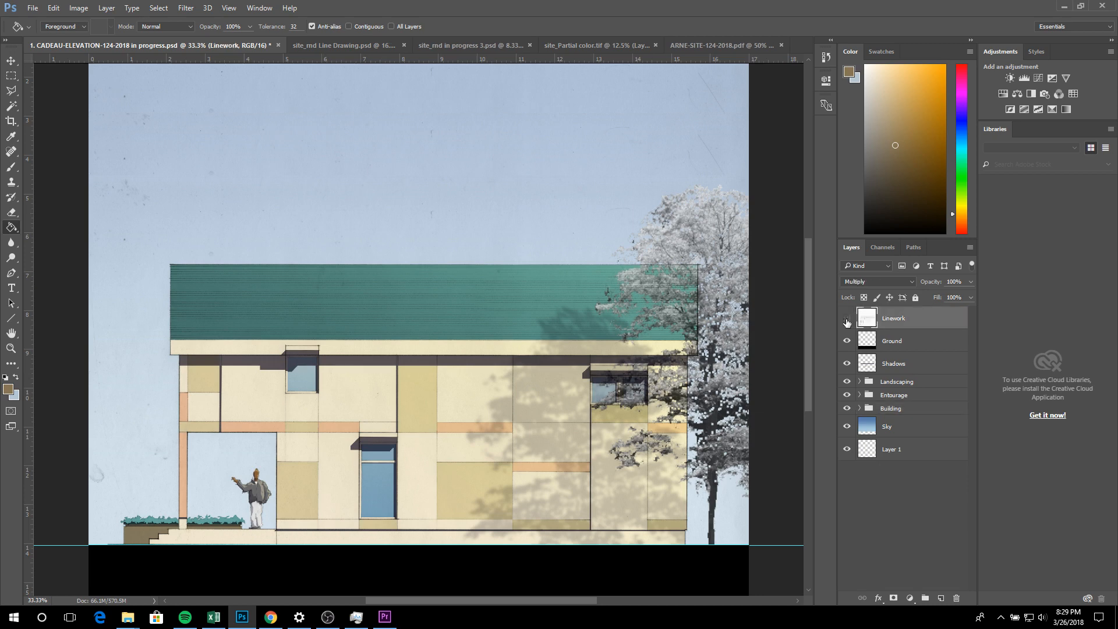
click(846, 321)
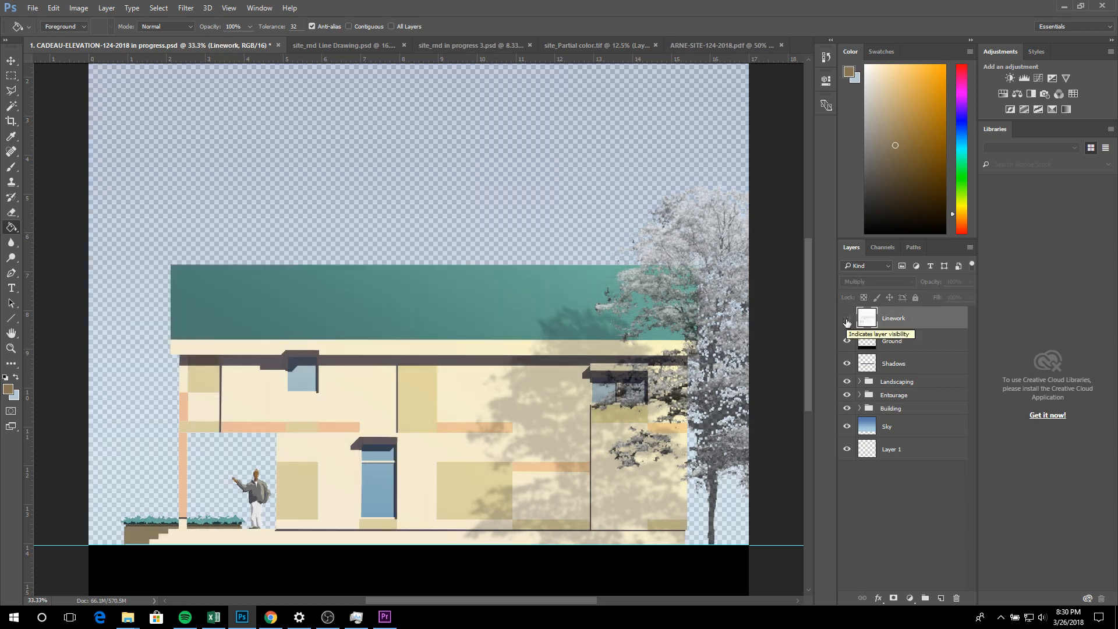
click(847, 320)
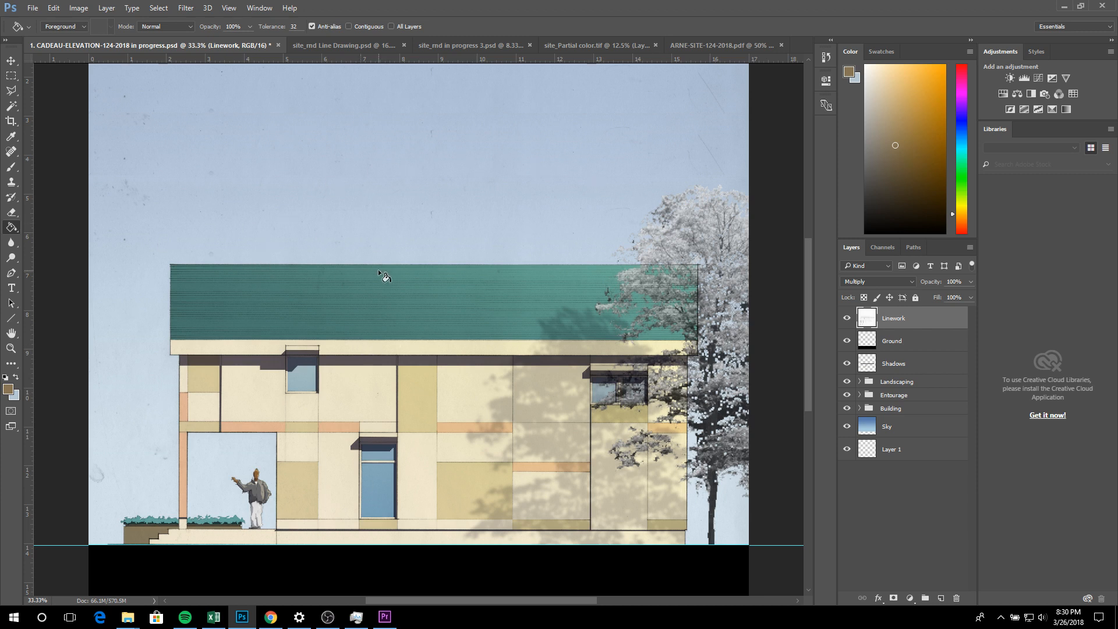
scroll(369, 267, down, 3)
scroll(361, 267, up, 3)
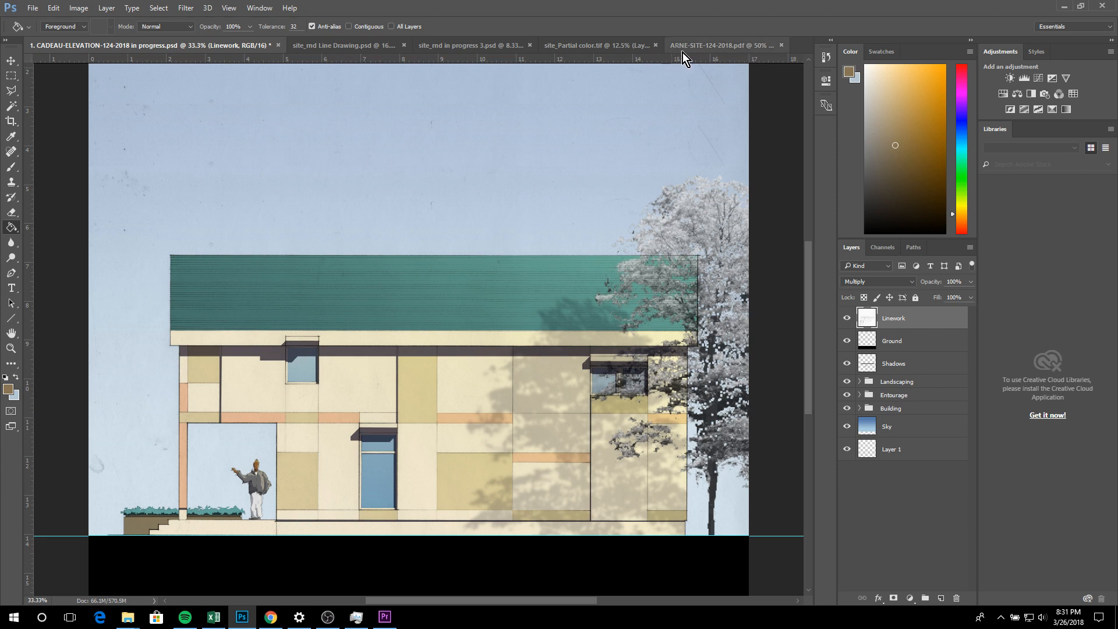
Review the site plan's coloring stages across ARNE-SITE-124-2018.pdf, site_rnd in progress 3.psd and site_Partial color.tif
click(696, 43)
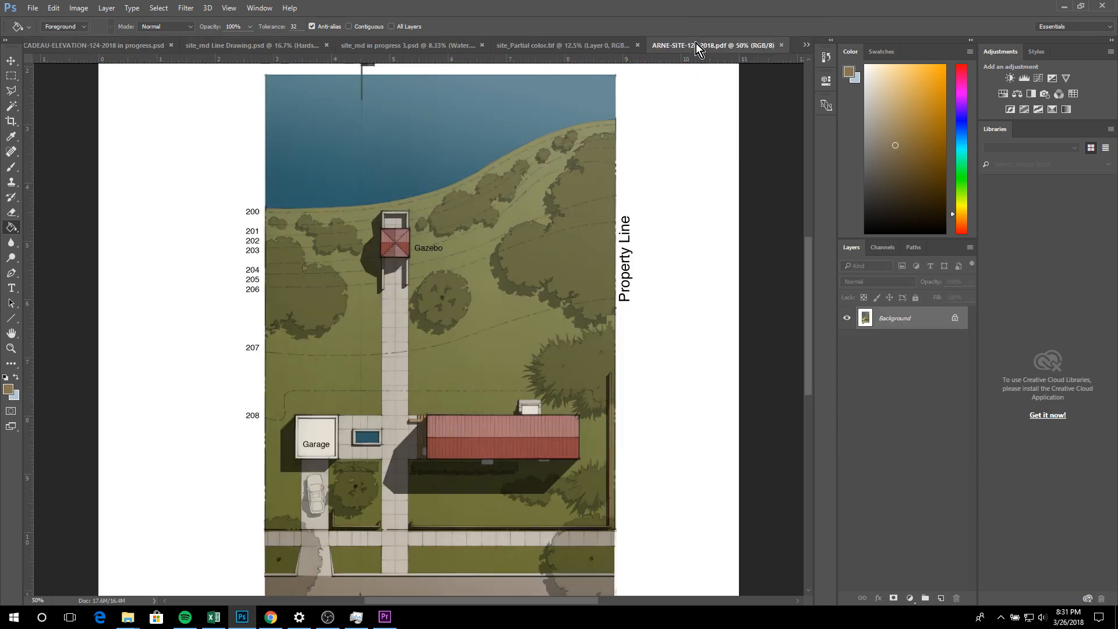
click(550, 39)
click(442, 42)
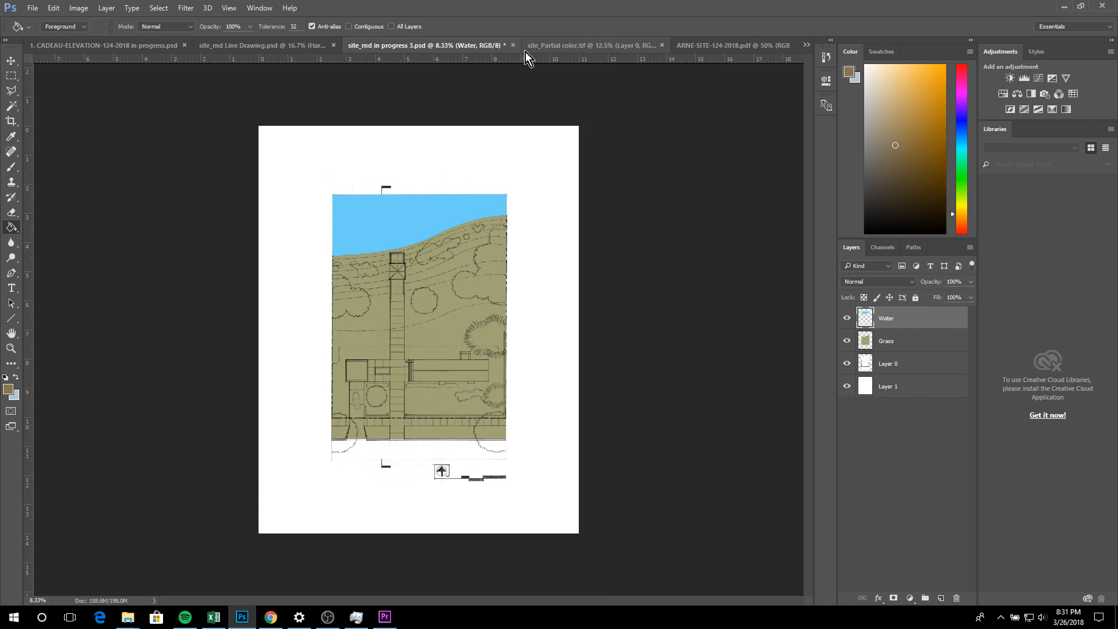
click(561, 45)
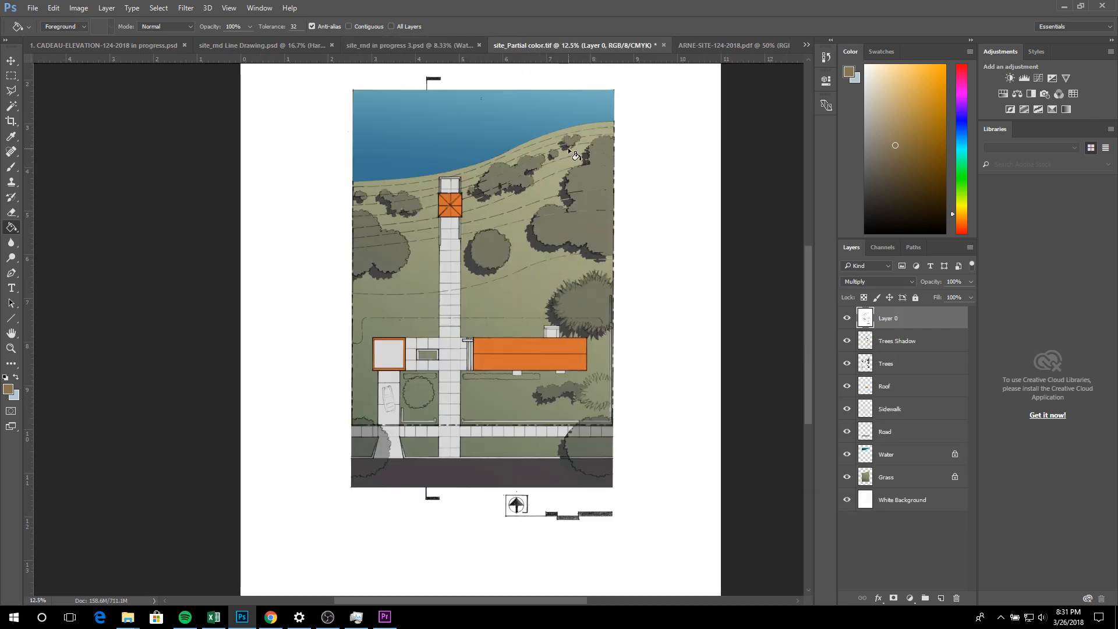